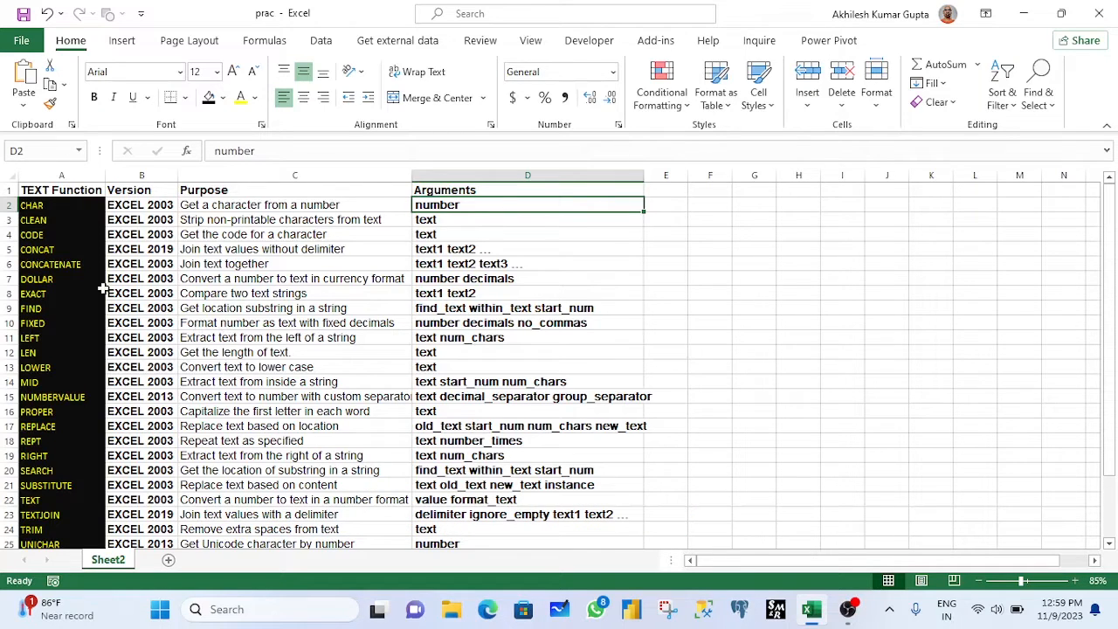
Step: Review the list of text functions and its TEXT Function, Version, Purpose and Arguments headings
left_click(43, 191)
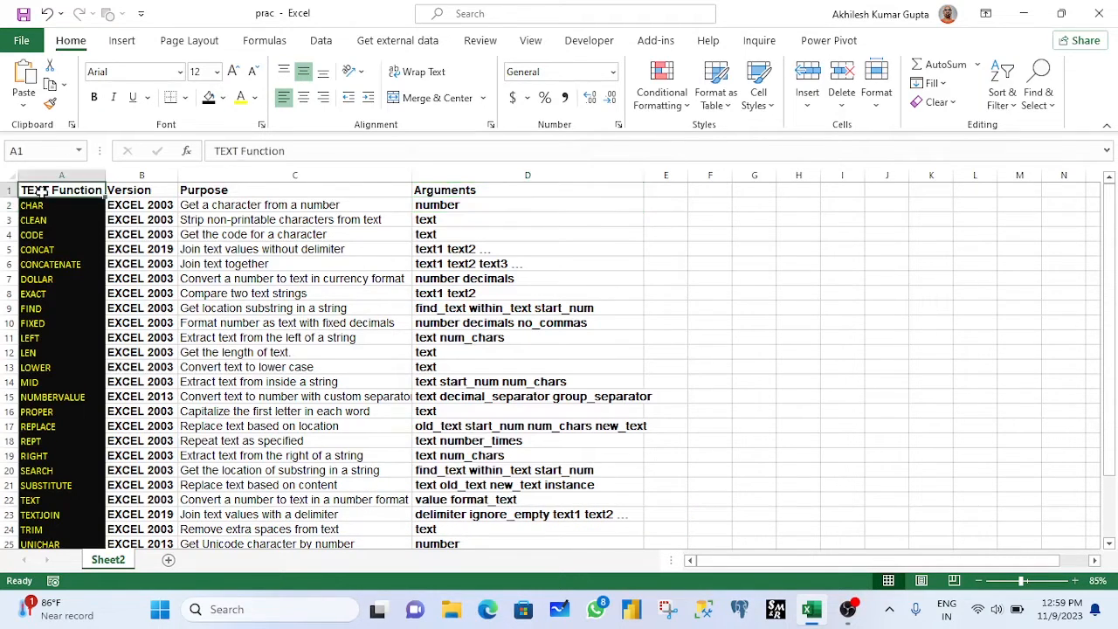
scroll(51, 240, "down", 3)
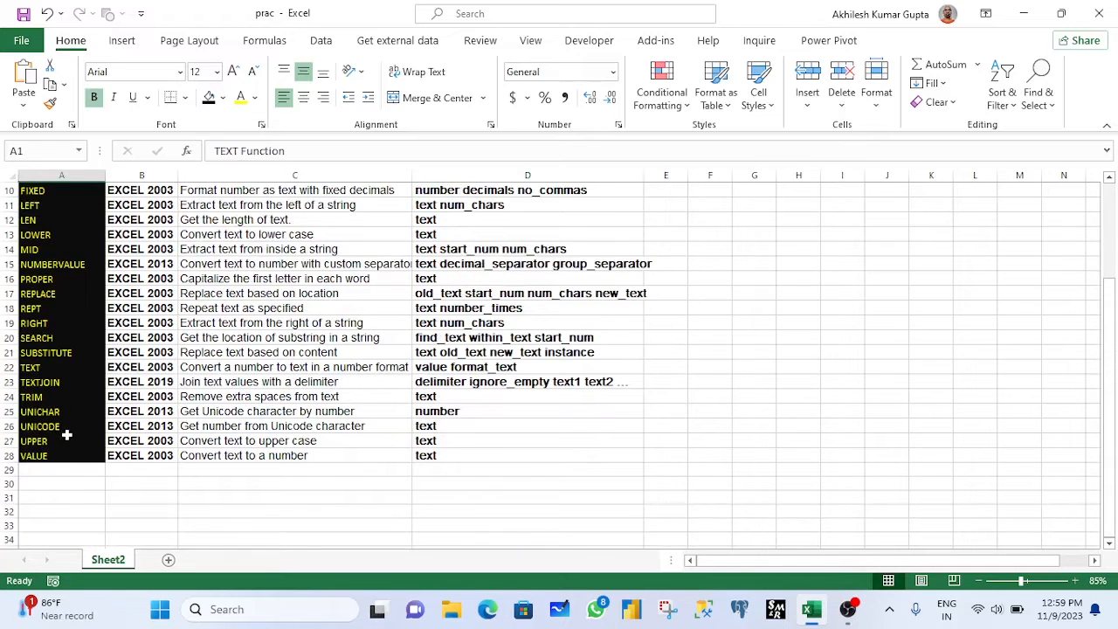
scroll(64, 434, "up", 2)
scroll(70, 425, "up", 1)
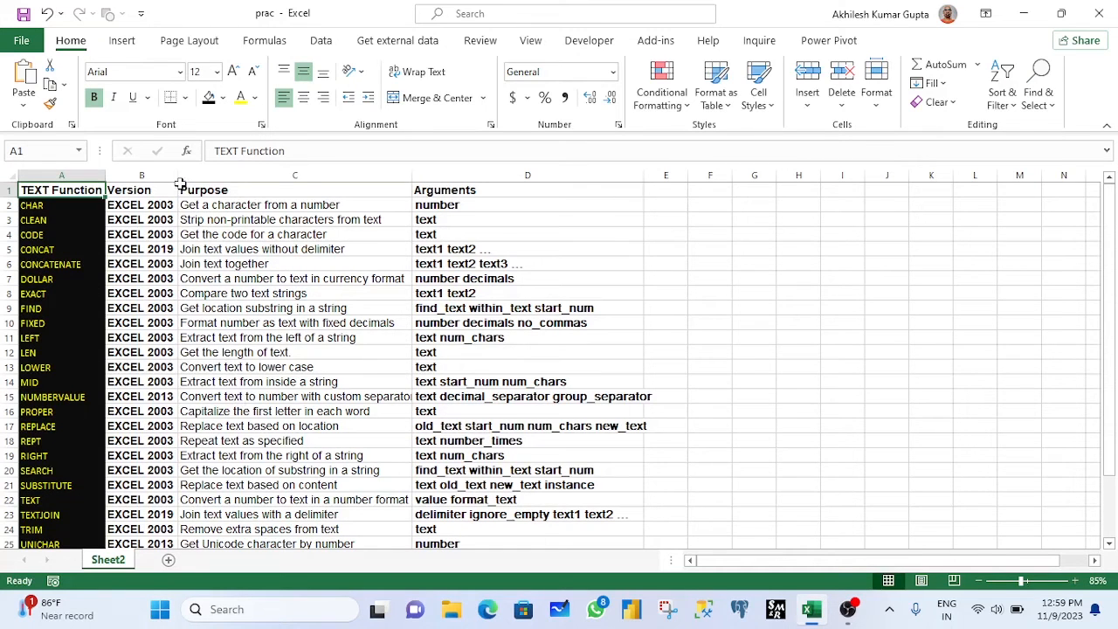
left_click(151, 174)
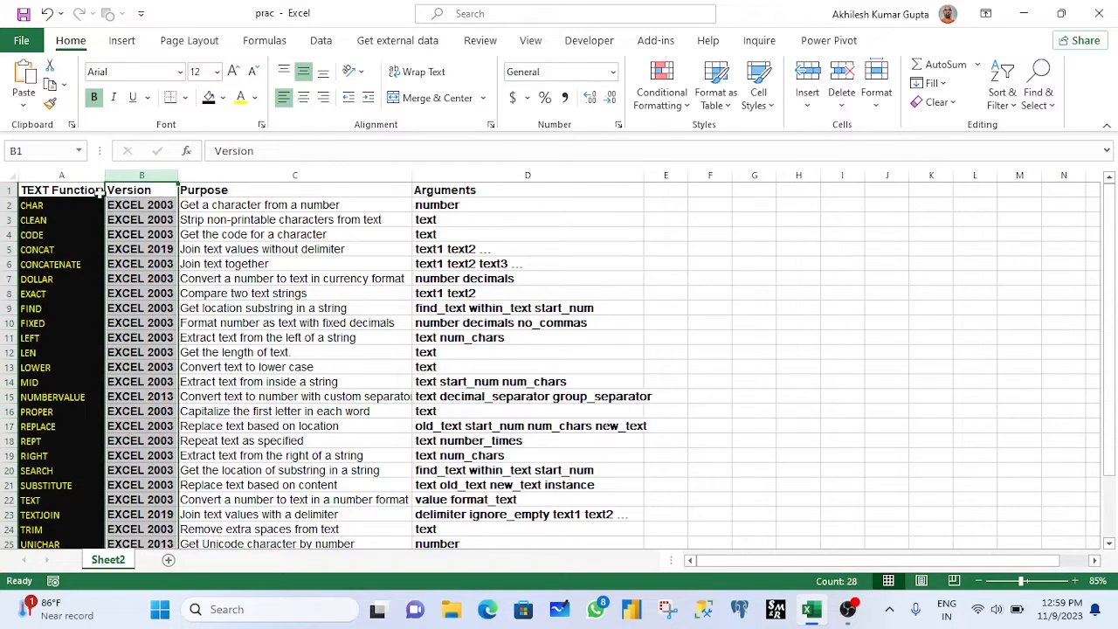
left_click(67, 192)
left_click(145, 192)
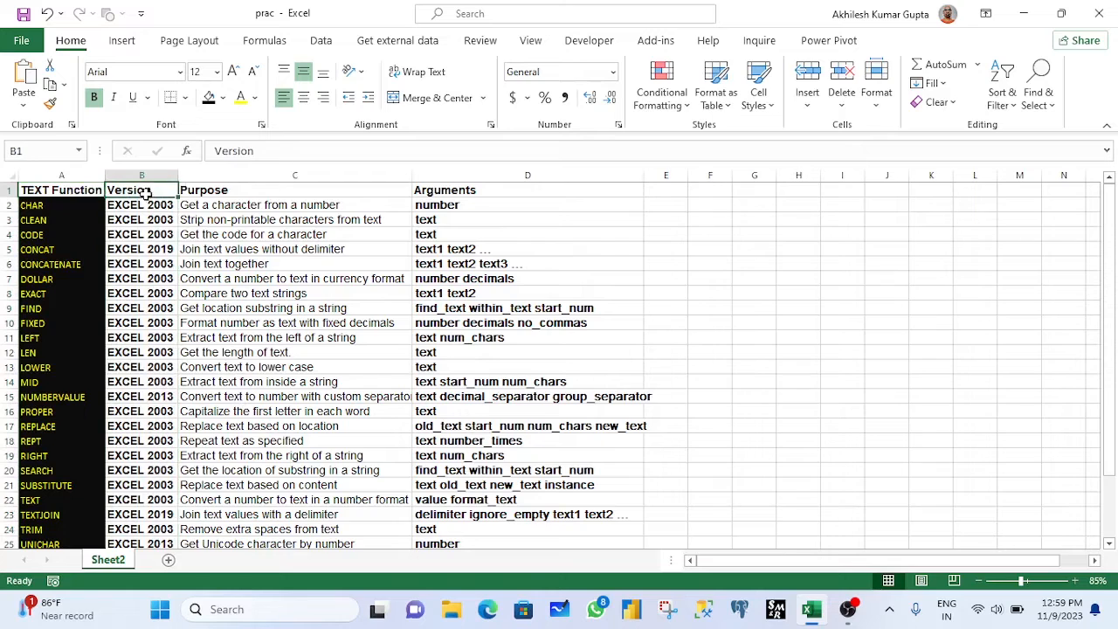
left_click(208, 194)
left_click(422, 195)
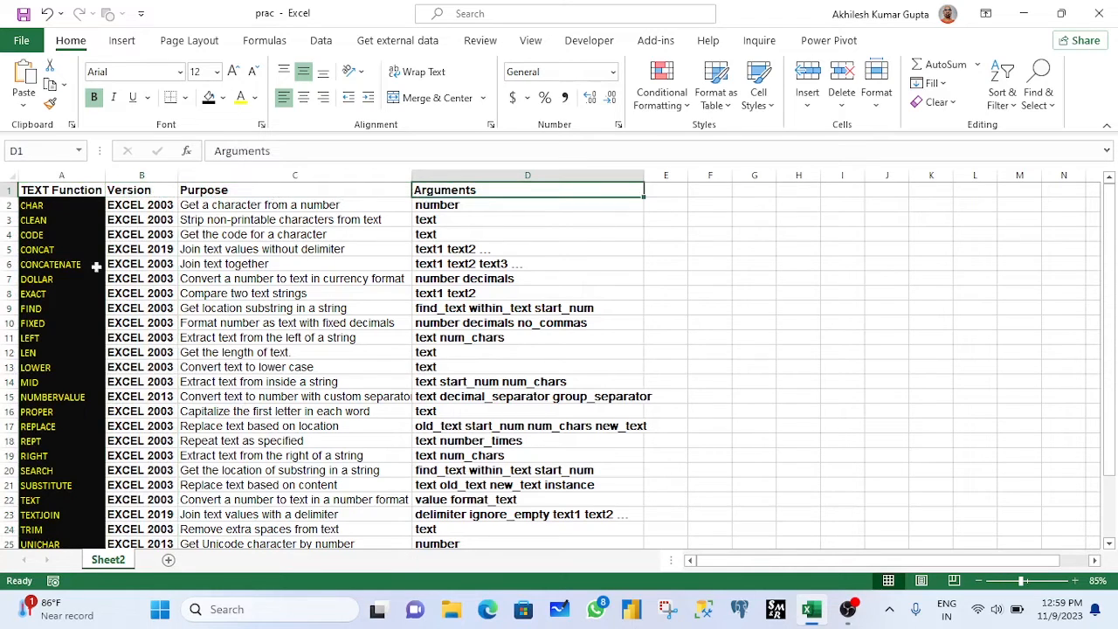
Step: Examine each full column of the function table, from function names and versions to purposes and arguments
left_click(48, 176)
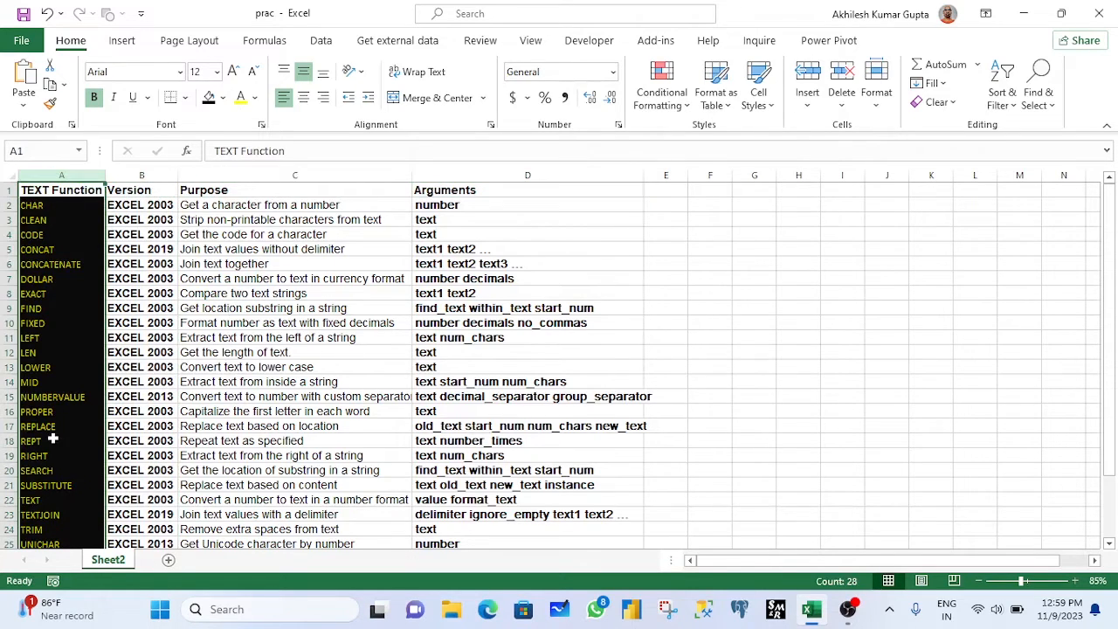
scroll(41, 457, "down", 2)
scroll(41, 458, "up", 2)
left_click(141, 173)
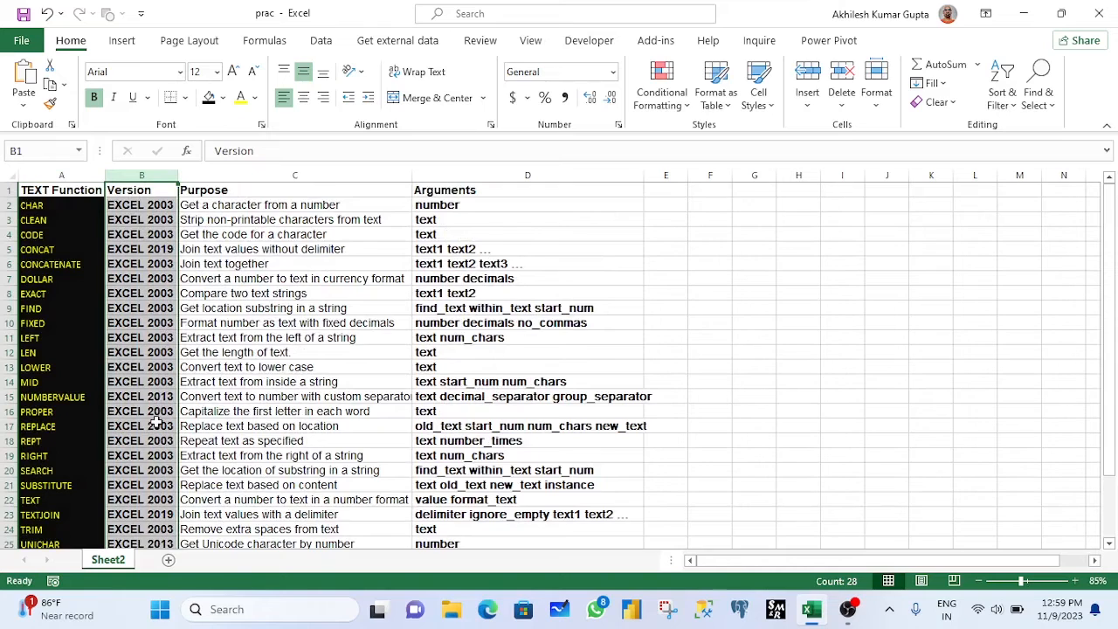
scroll(156, 425, "down", 1)
scroll(156, 437, "down", 2)
scroll(159, 441, "up", 3)
left_click(256, 174)
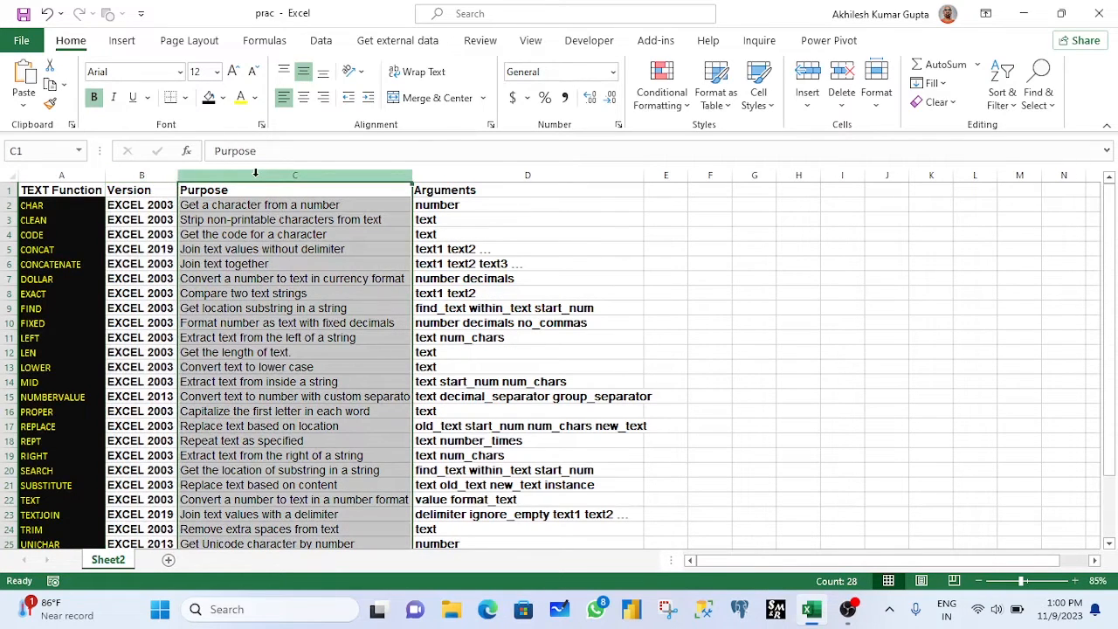
left_click(66, 179)
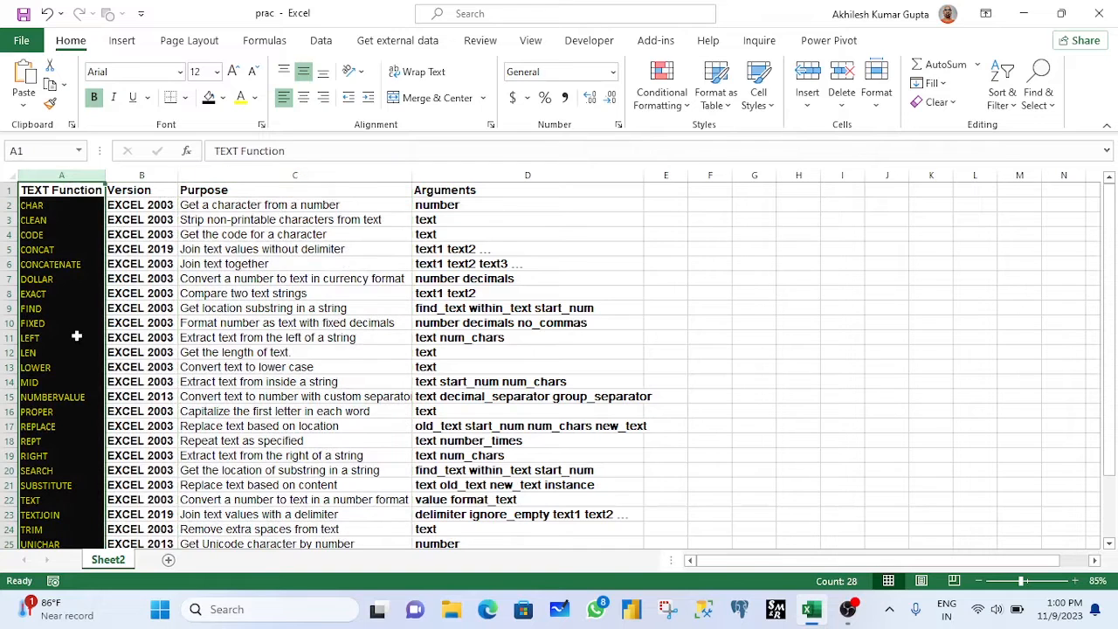
left_click(234, 174)
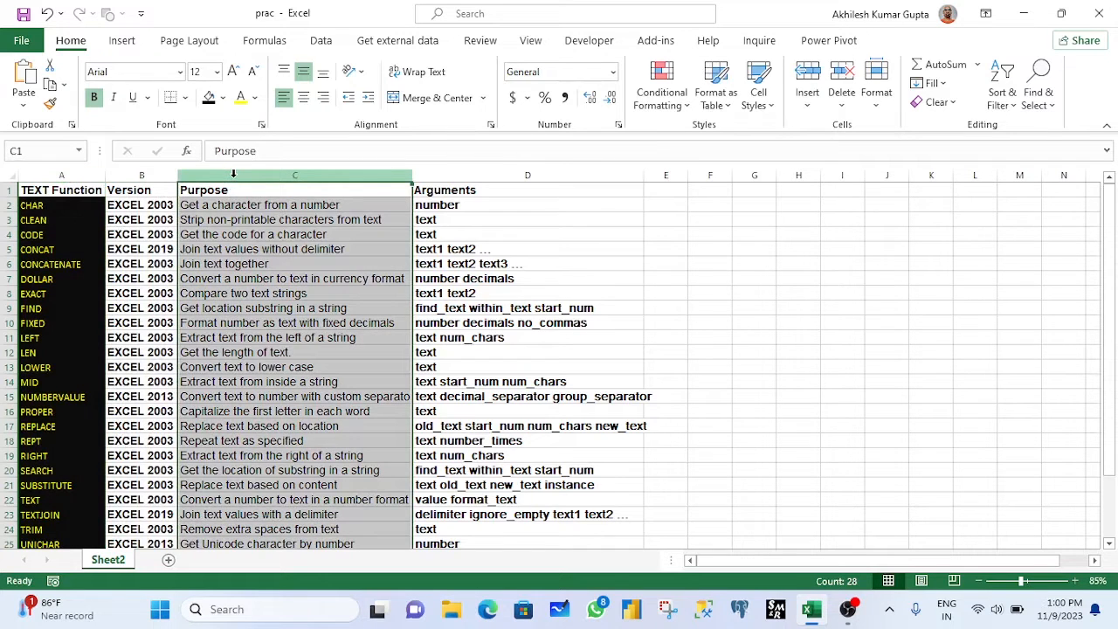
left_click(457, 177)
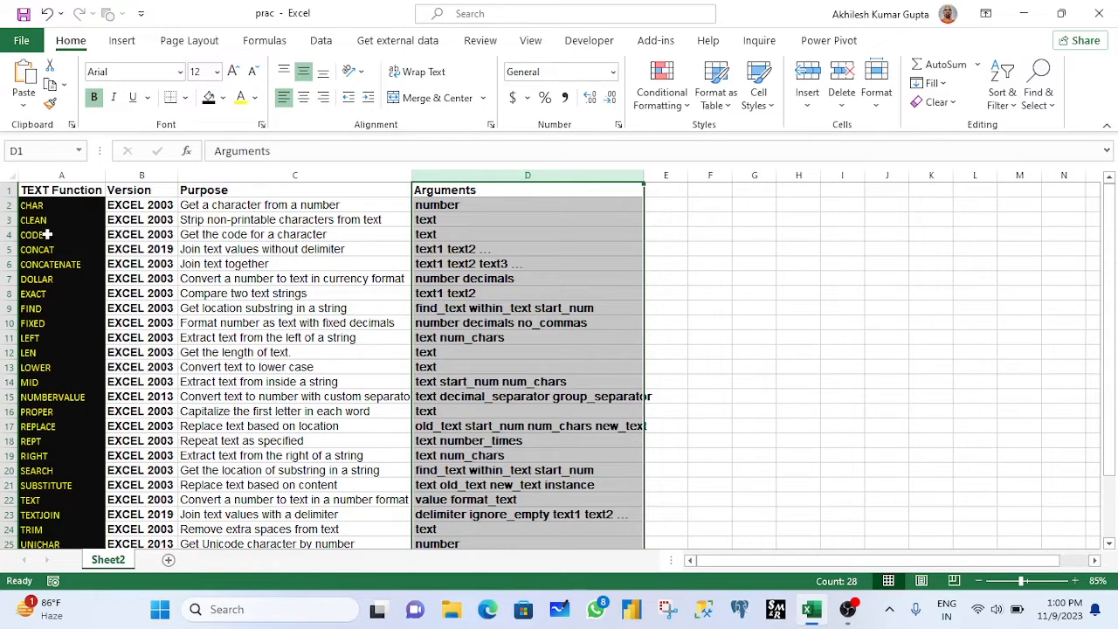
Step: Read the CHAR function's purpose and argument in row 2 of the table
left_click(87, 220)
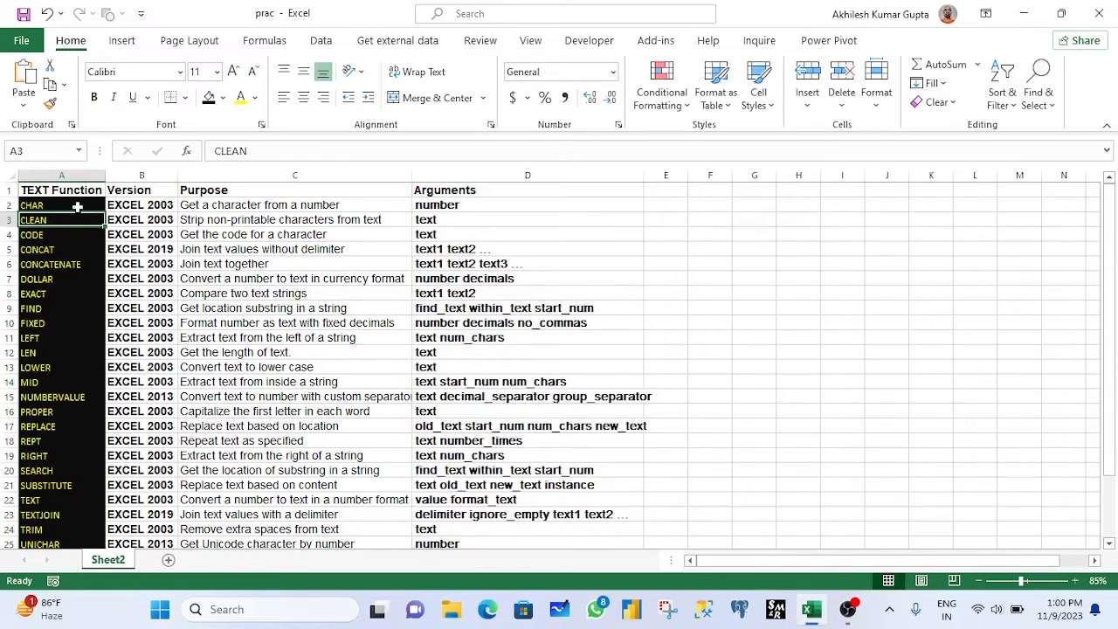
left_click(77, 207)
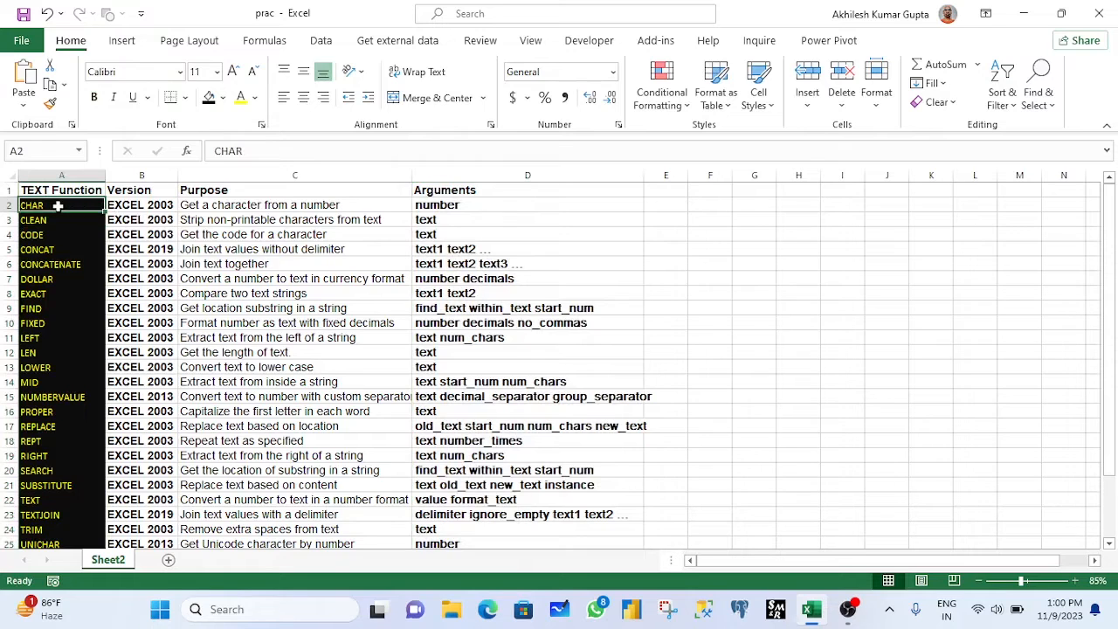
left_click(221, 205)
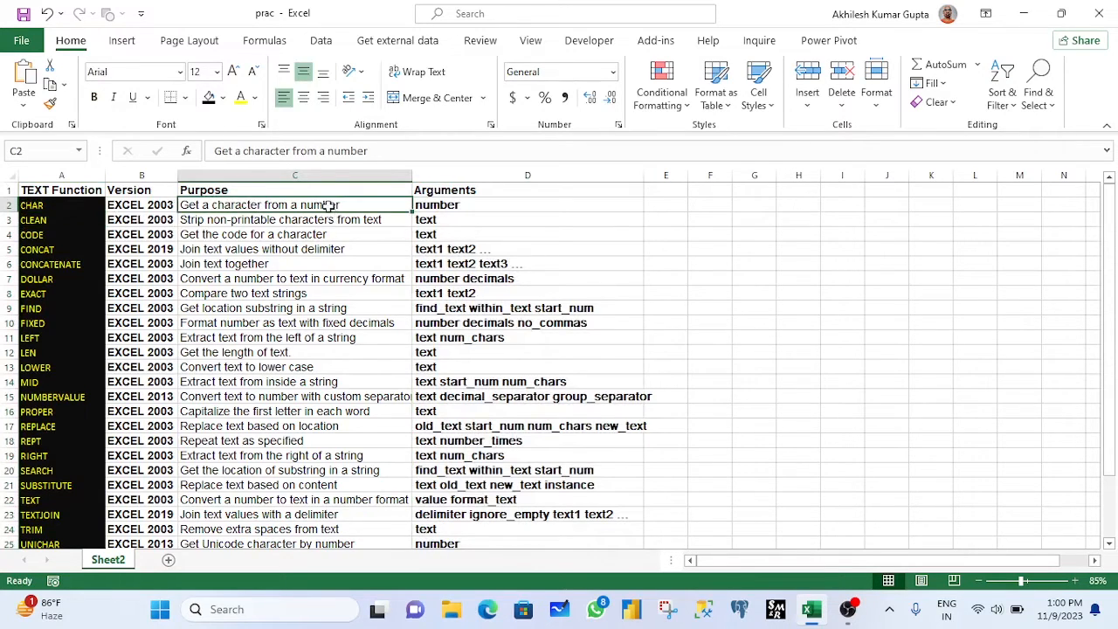
left_click(443, 204)
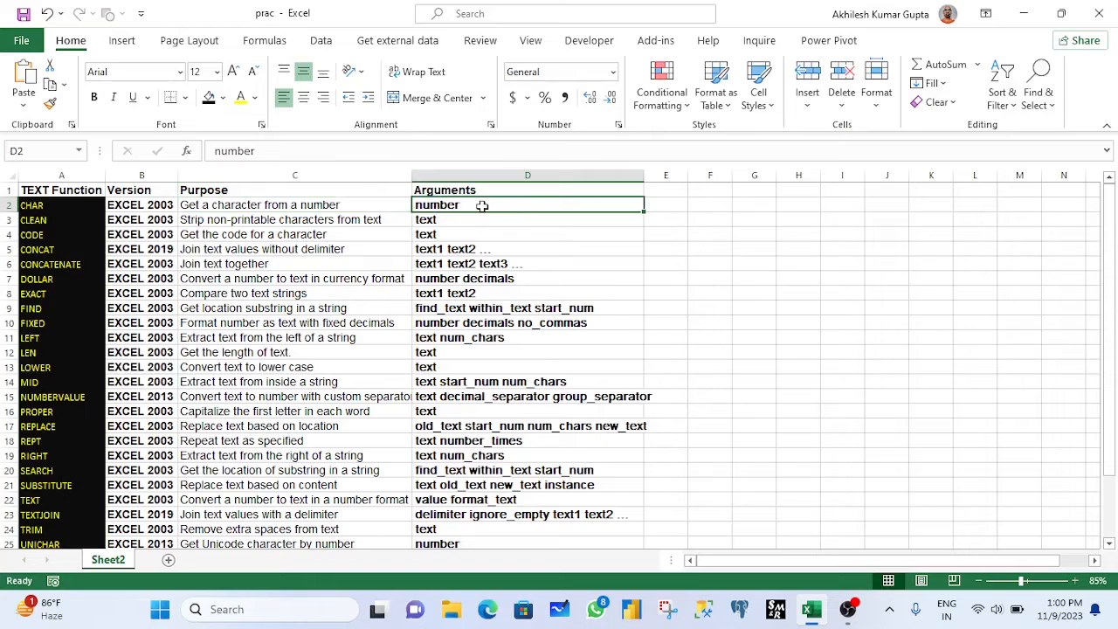
left_click(50, 205)
Step: Enter the sample codes 65, 66, 67 and 97 in cells F2 to F5
left_click(712, 202)
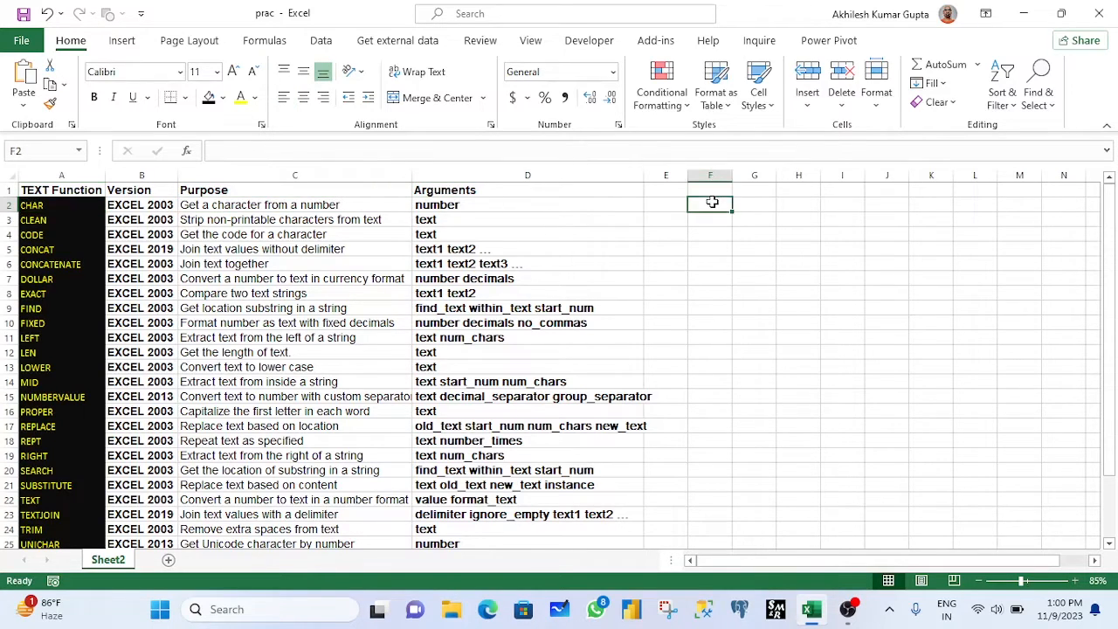
type("9")
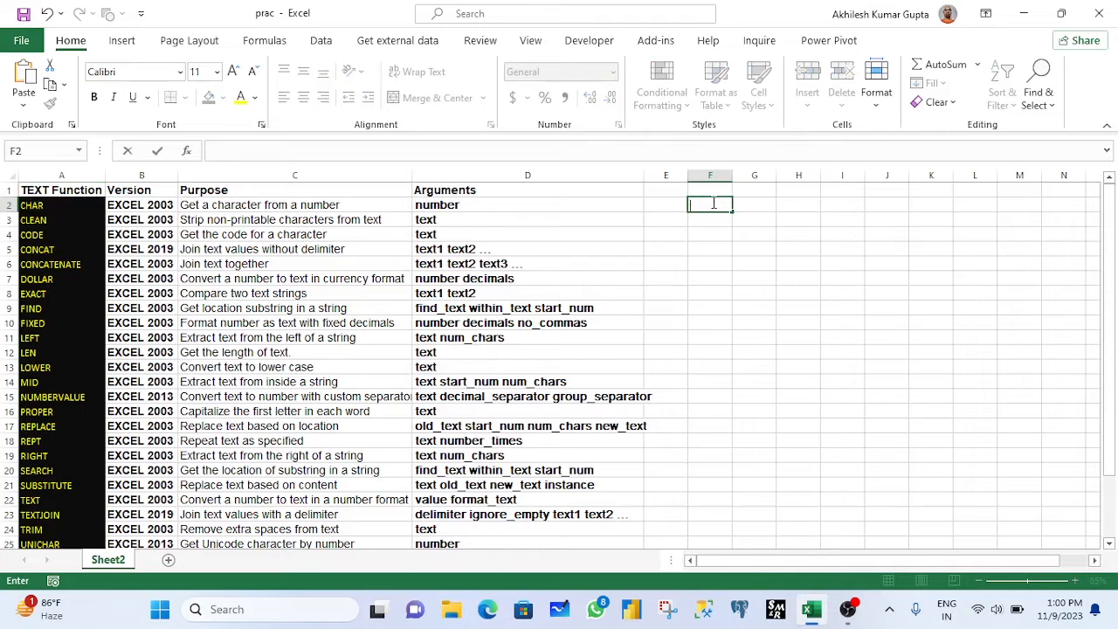
type("65")
key("Return")
type("66")
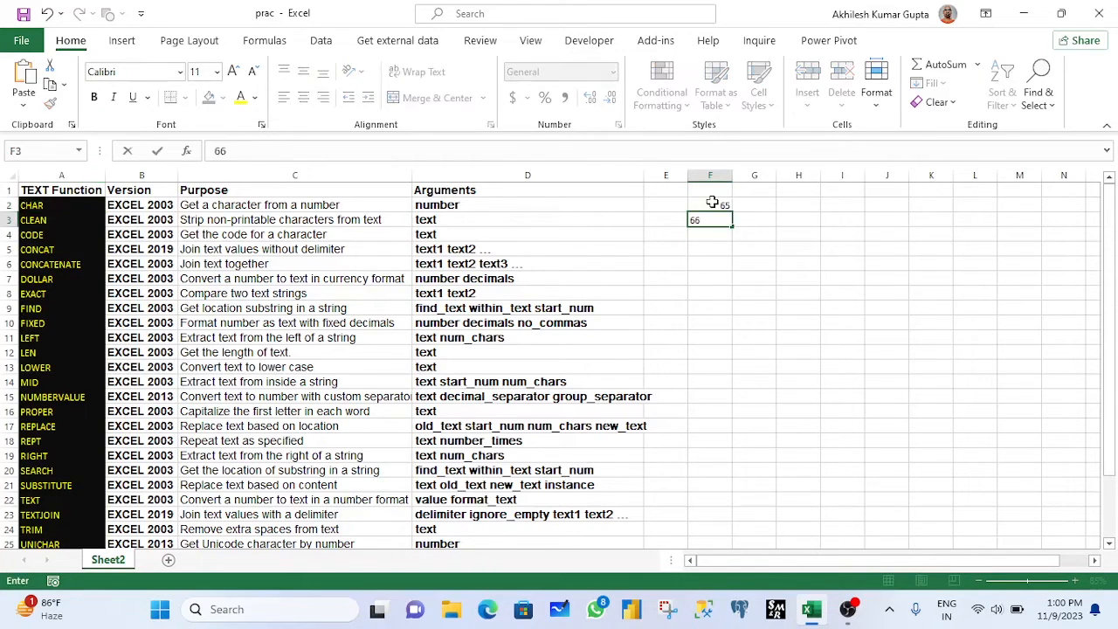
key("Return")
type("67")
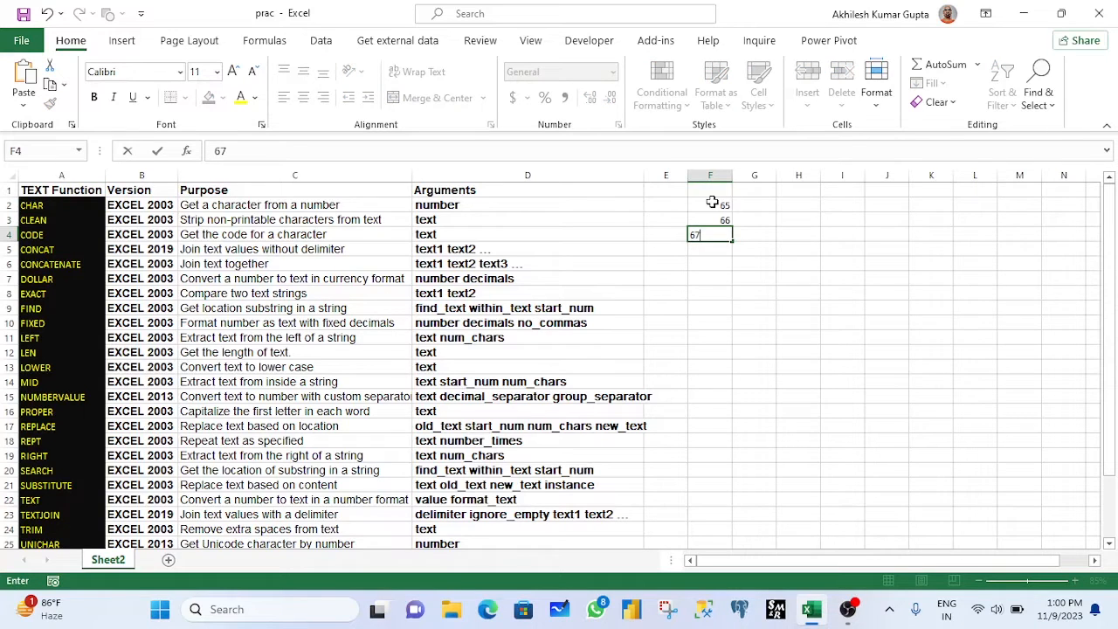
key("Return")
type("97")
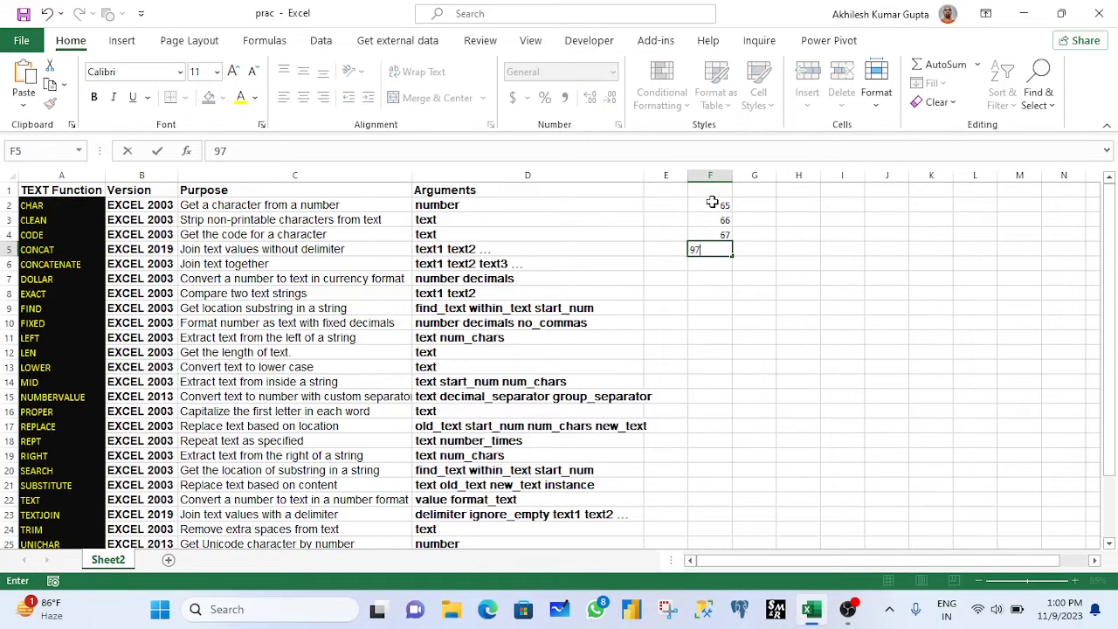
key("Tab")
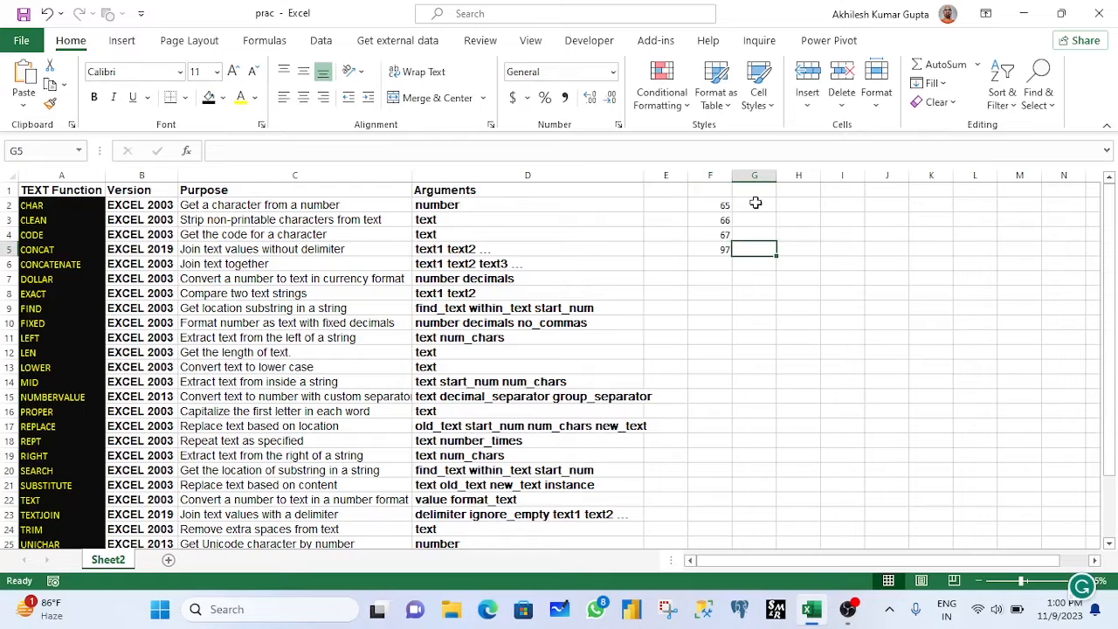
Step: Enter =CHAR(F2) in cell G2 and fill the formula down to G5
left_click(756, 203)
type("=char")
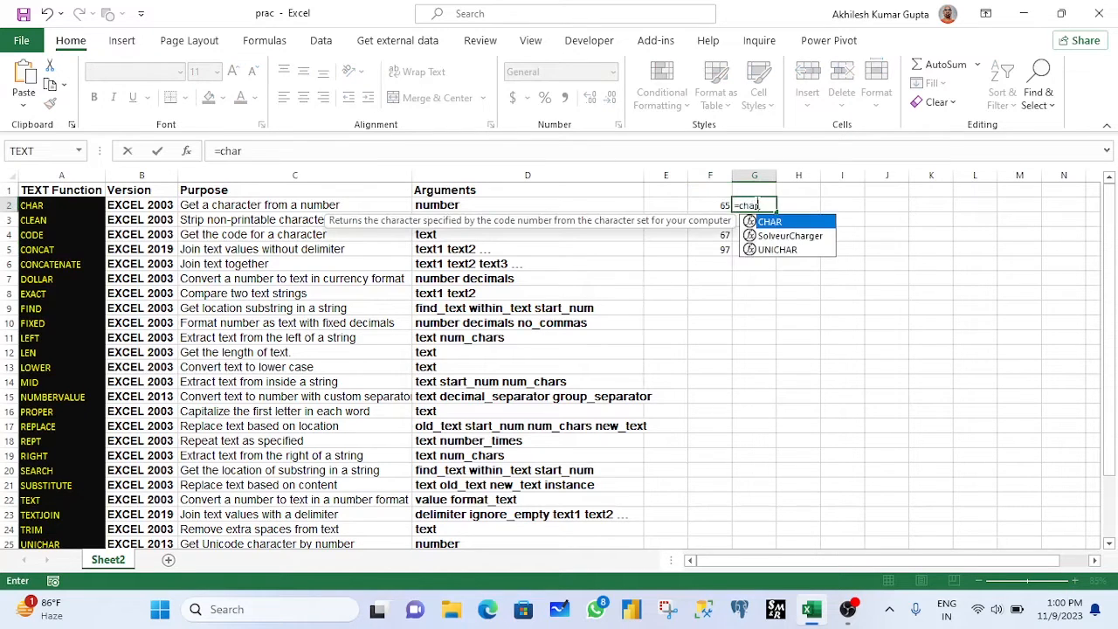
key("Tab")
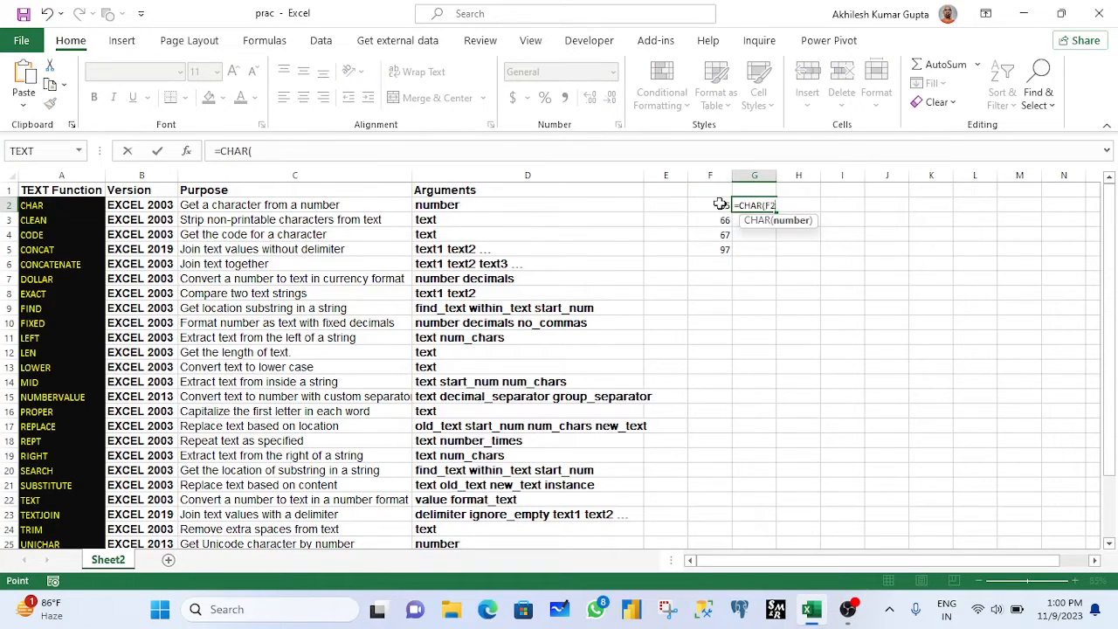
left_click(721, 206)
type(")")
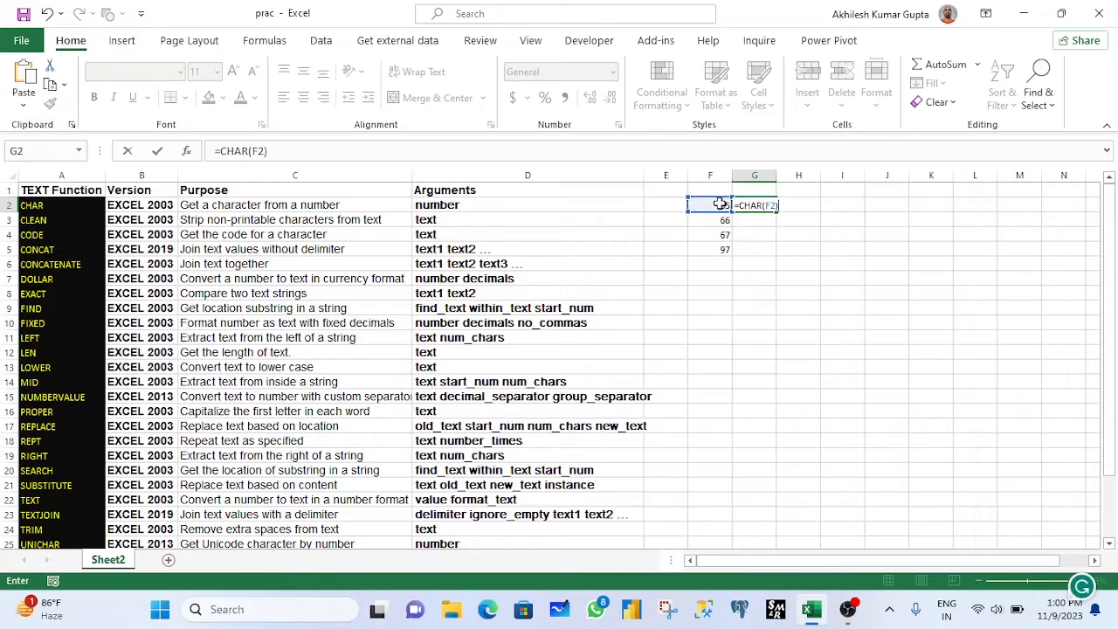
key("Return")
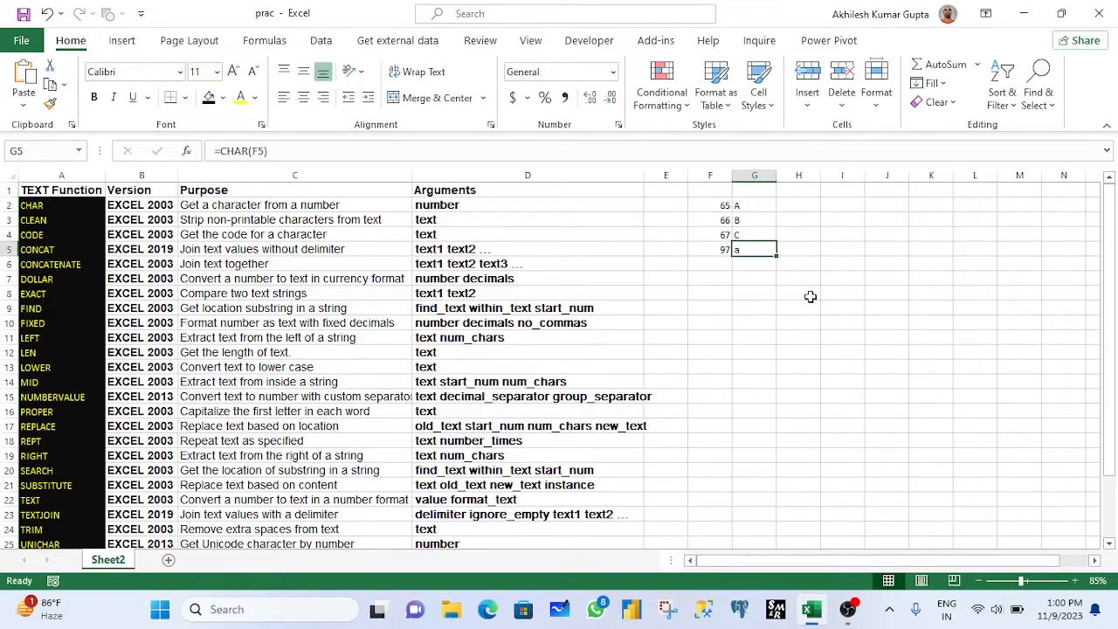
Step: Compare the codes in F2:F5 with the CHAR results in G2:G5 and the function's listed argument
left_click(747, 203)
left_click(750, 175)
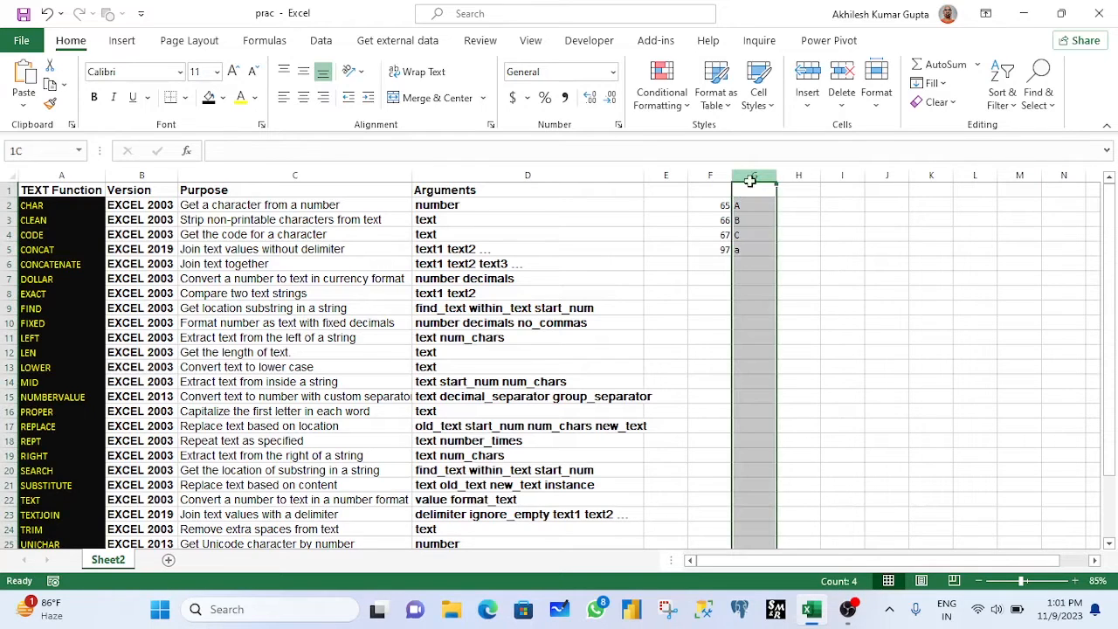
left_click(755, 208)
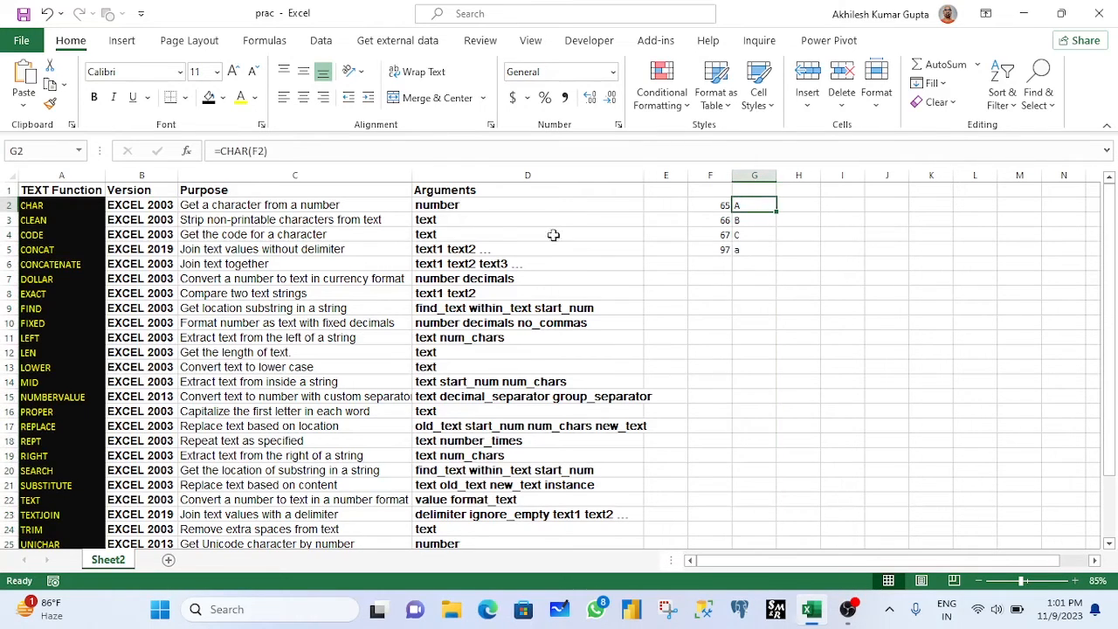
left_click(452, 203)
left_click_drag(704, 204, 724, 251)
left_click(750, 209)
left_click_drag(749, 210, 753, 254)
left_click(38, 206)
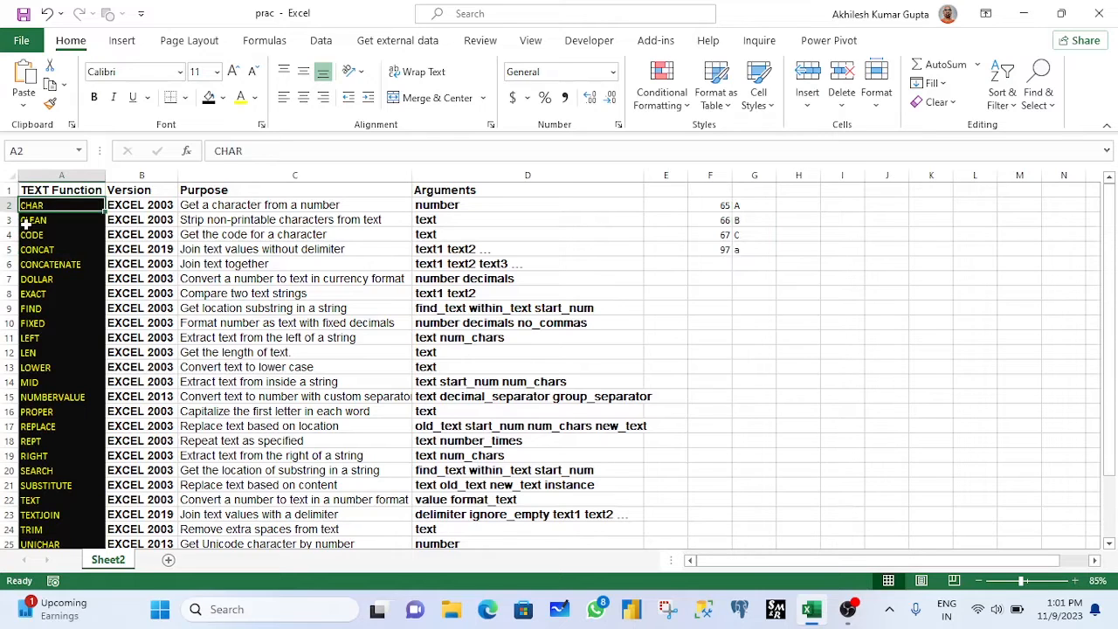
Step: Check the CLEAN function's purpose in row 3 and enter the sample text "abac^*fjfjlk (900 jag" in cell I3
left_click(28, 224)
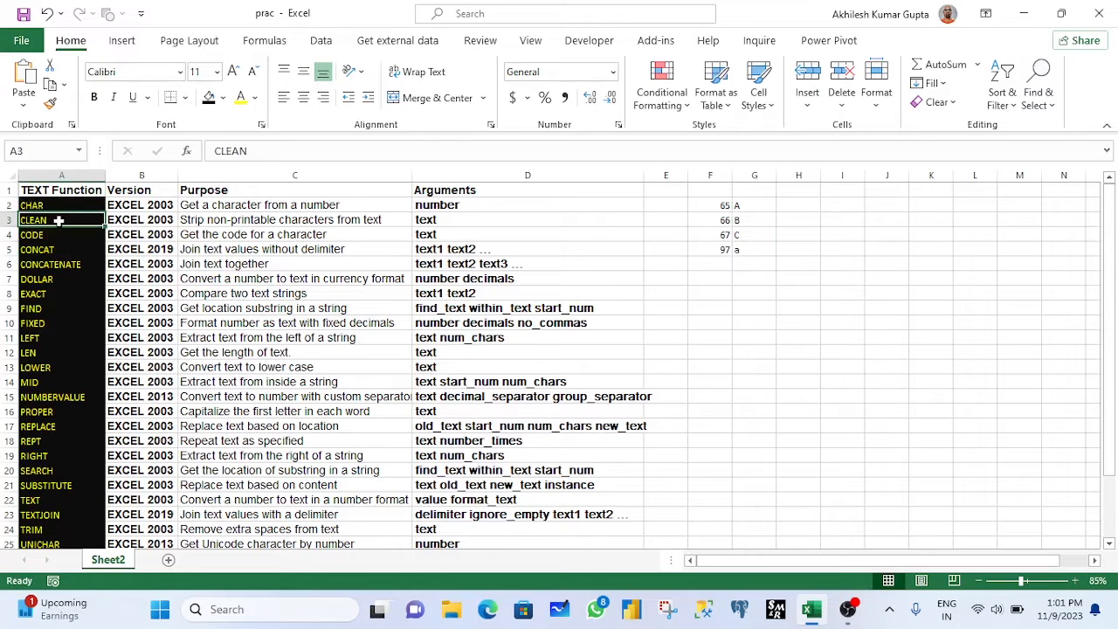
left_click(192, 220)
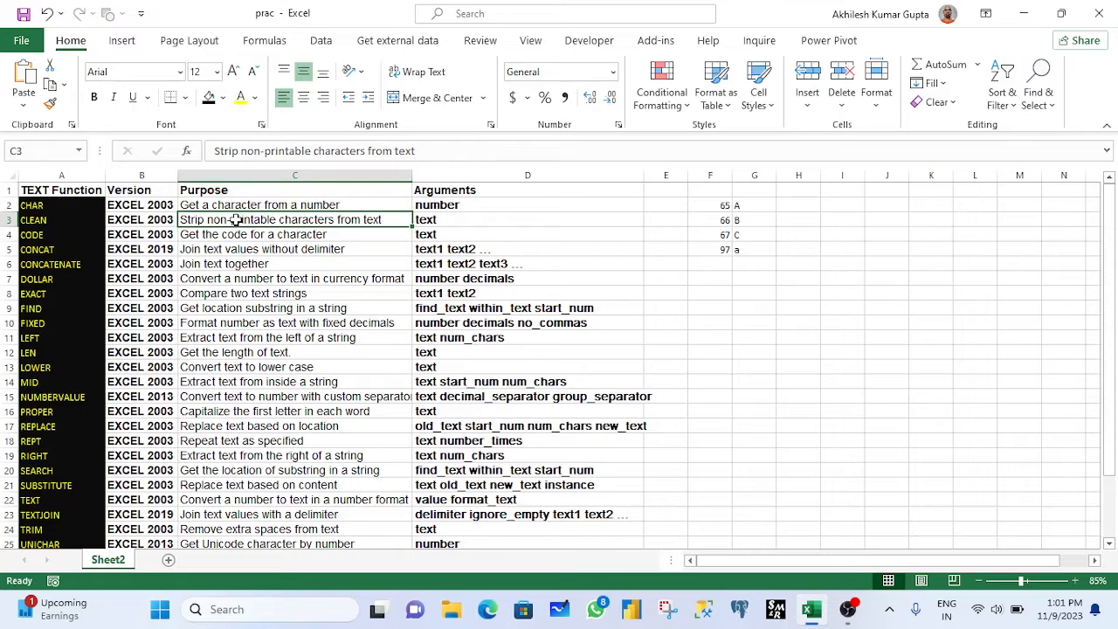
left_click(852, 222)
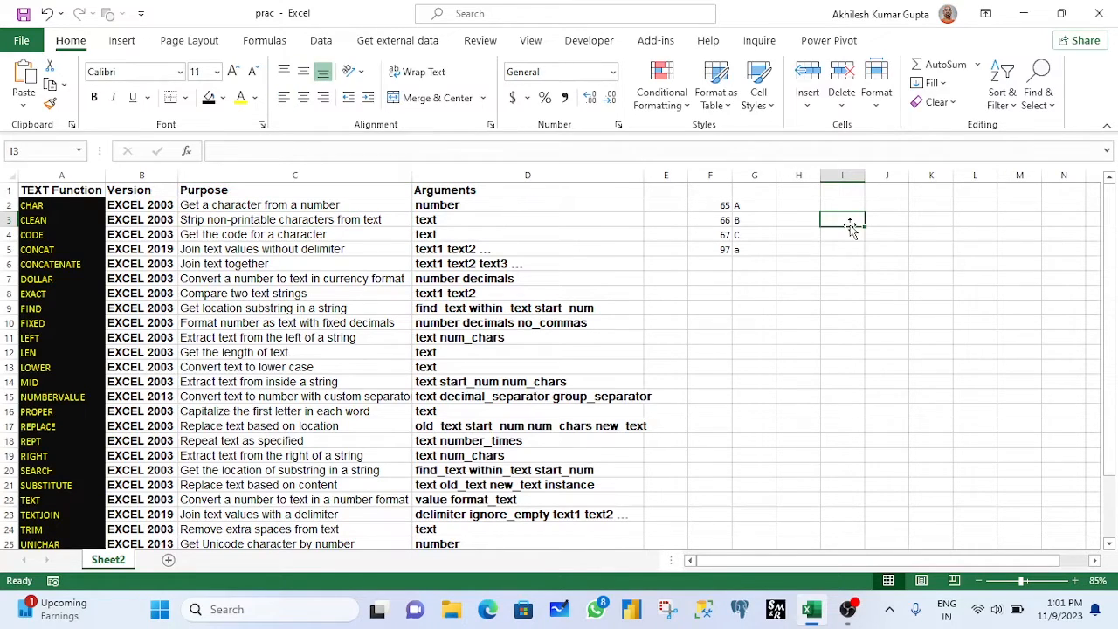
type("abac")
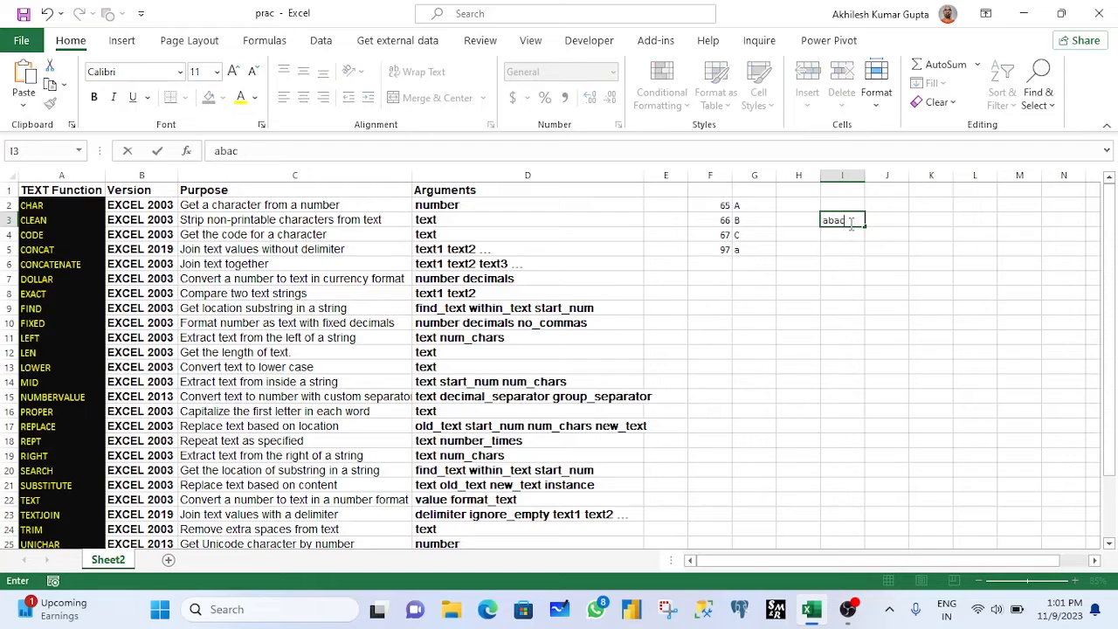
type("^*fjfjlk")
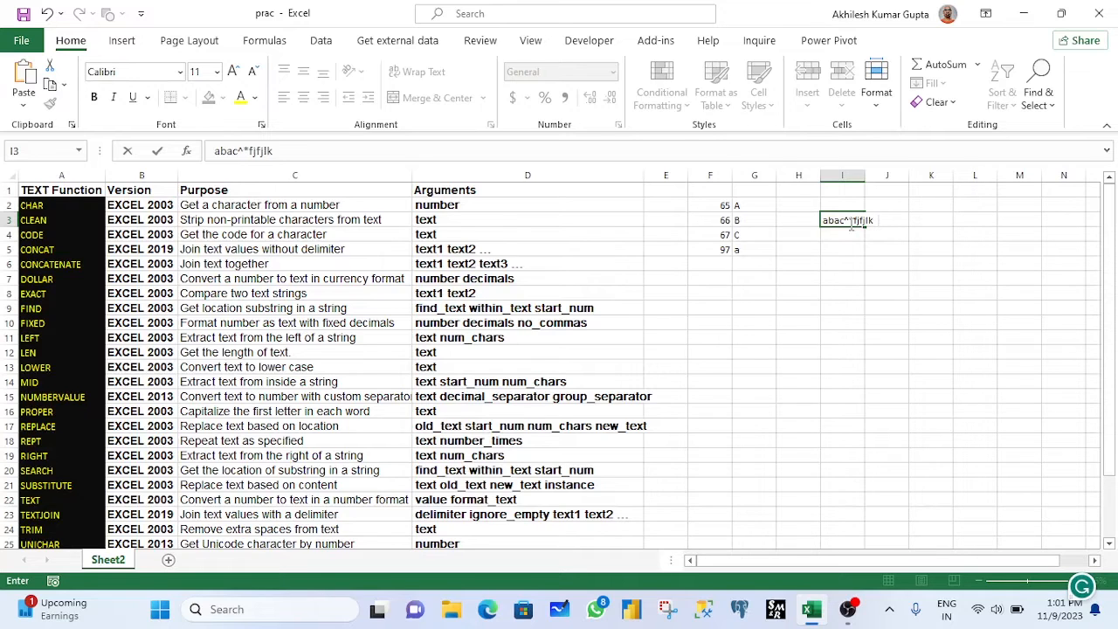
type(" (900 jag")
key("Return")
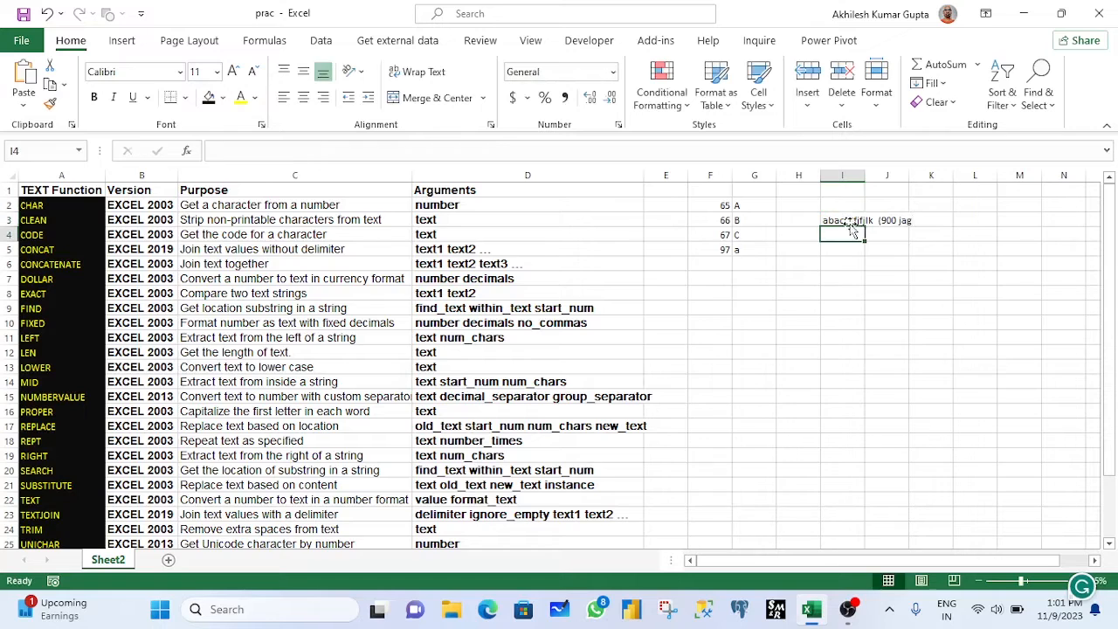
Step: Widen column I to fit its sample text and check the CLEAN function's purpose in row 3
left_click(846, 222)
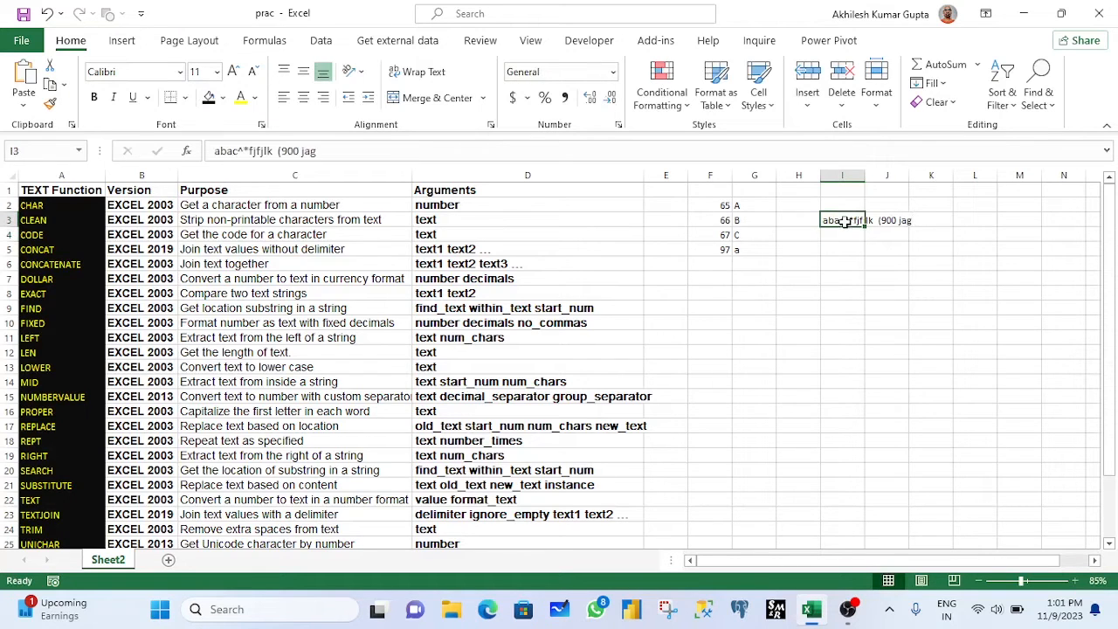
double_click(864, 179)
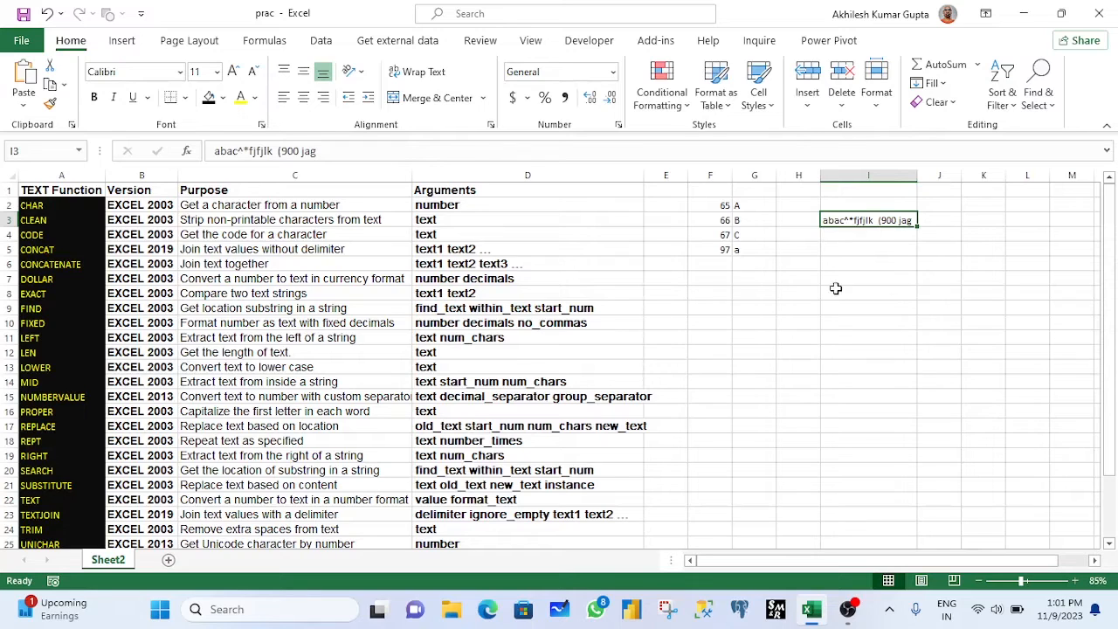
left_click(226, 221)
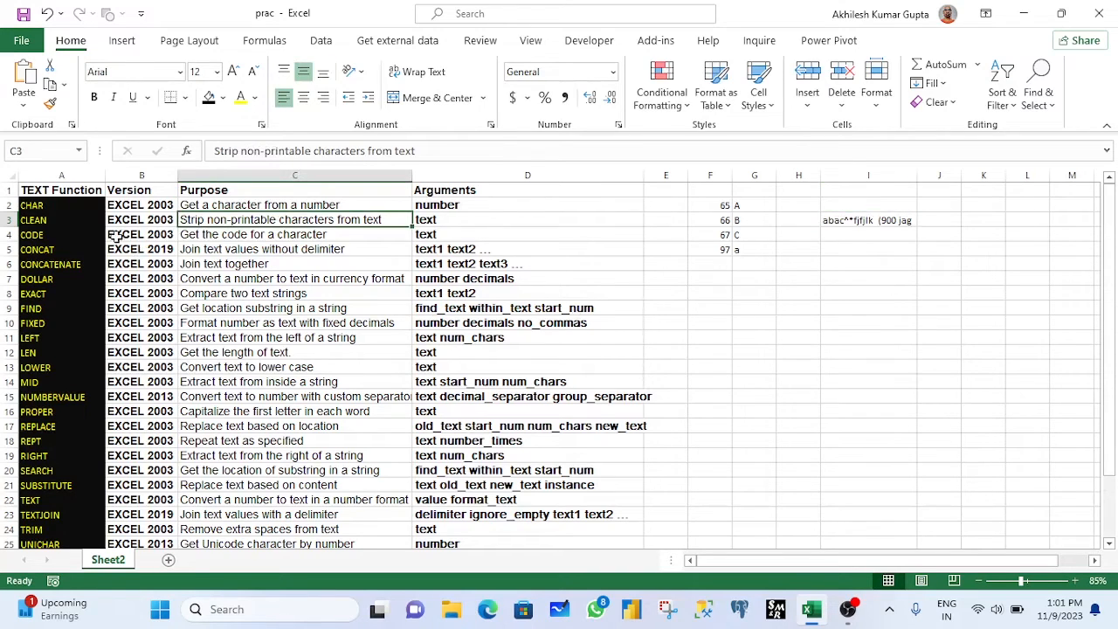
Step: Enter =CLEAN(I3) in cell I5 and compare its result with the original text in I3
left_click(840, 248)
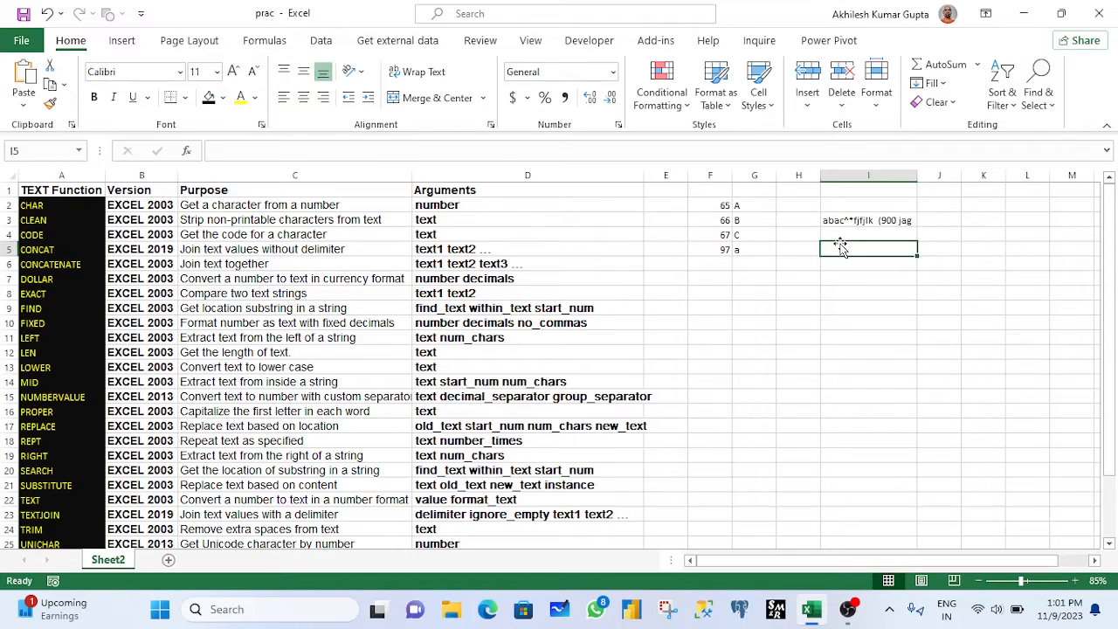
type("=cler")
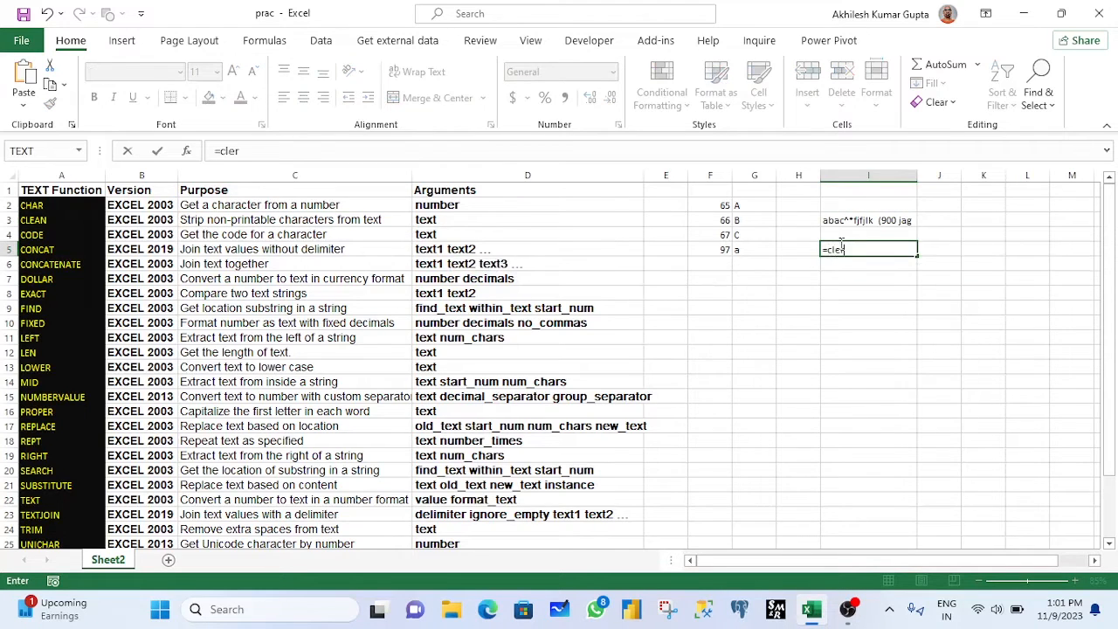
key("BackSpace")
key("Tab")
left_click(828, 222)
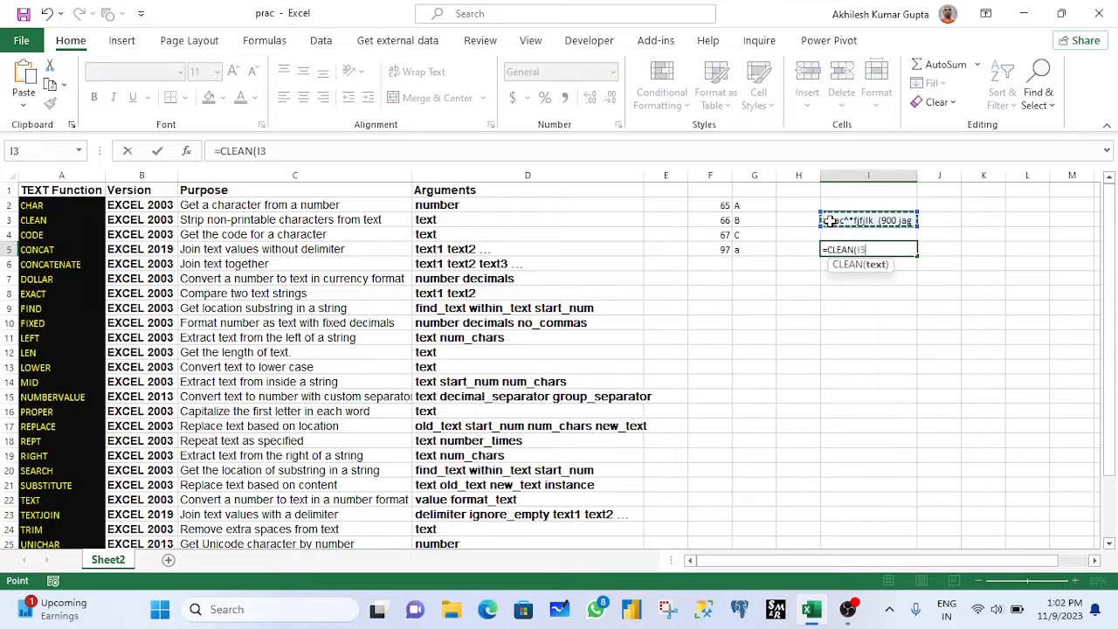
key("Return")
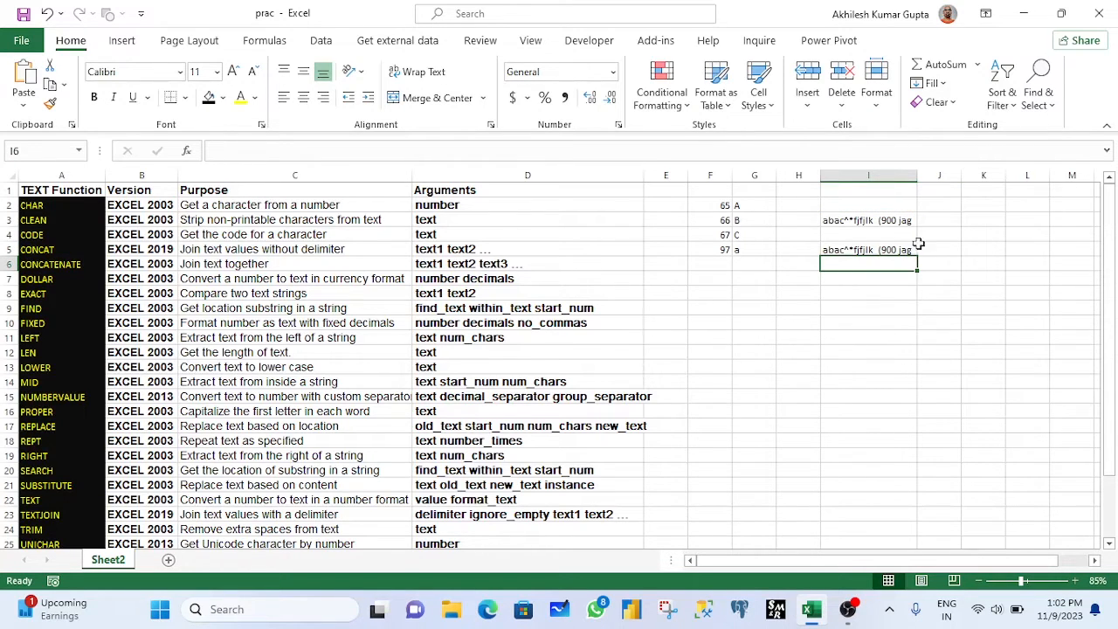
left_click(832, 247)
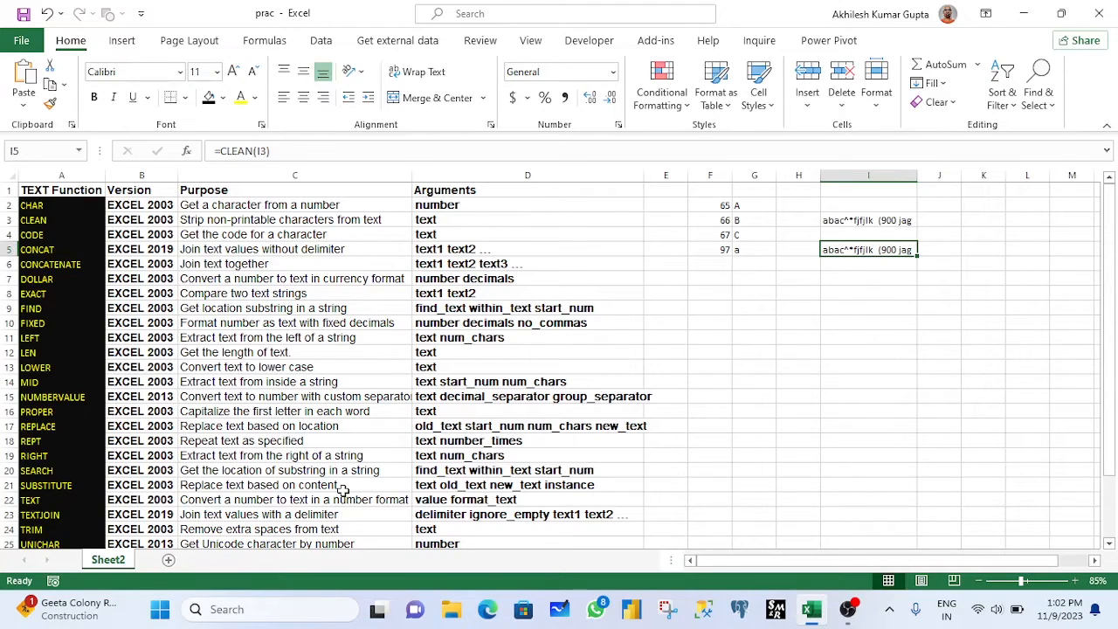
left_click(844, 221)
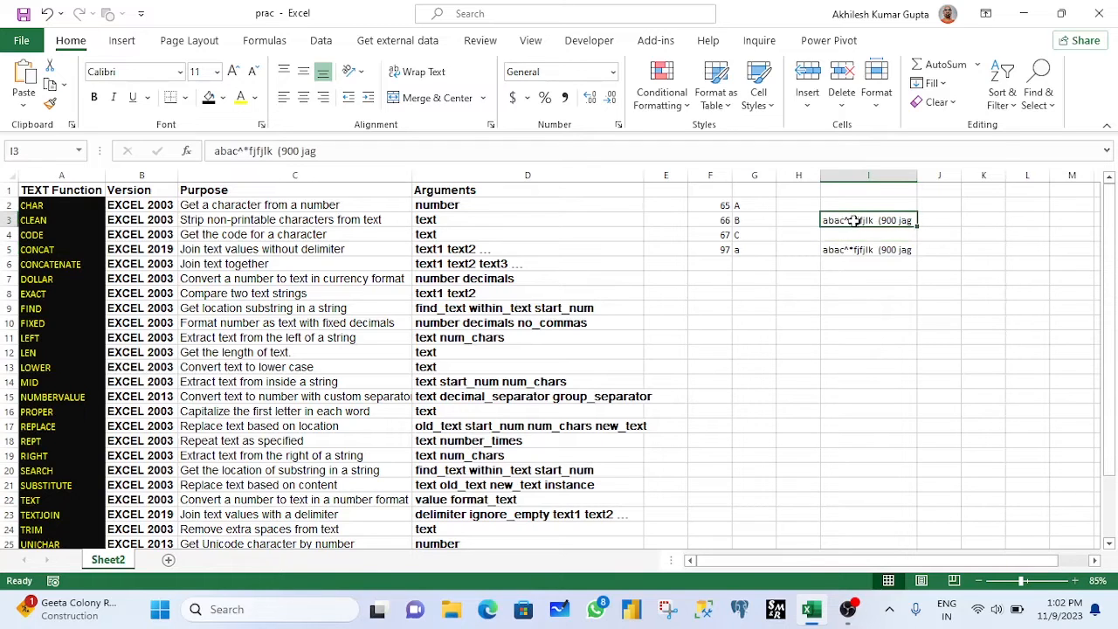
left_click(837, 251)
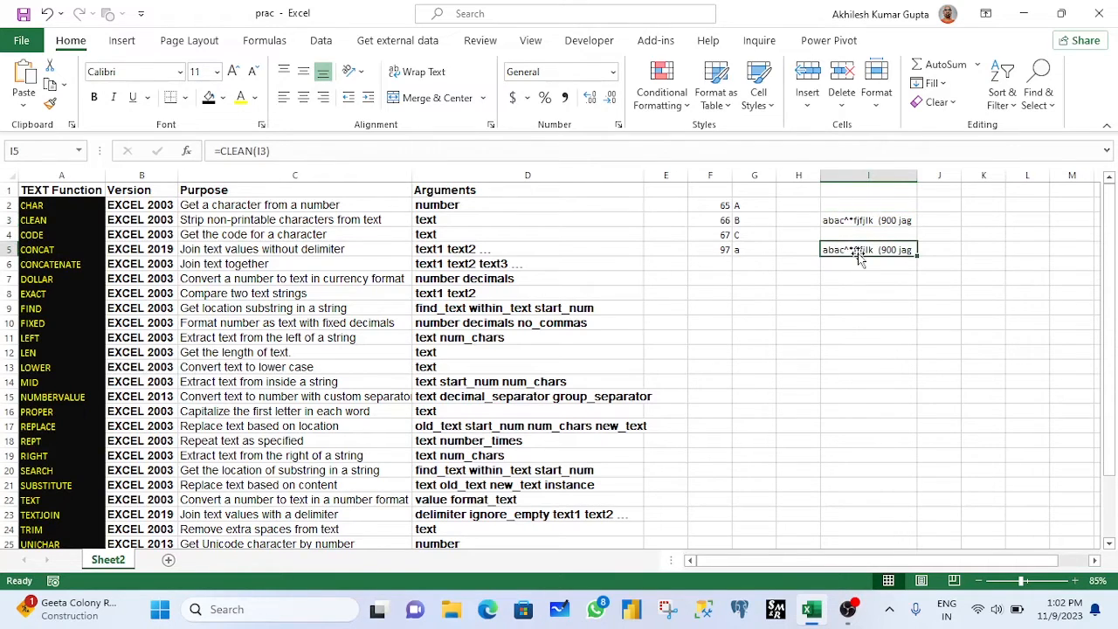
left_click(42, 220)
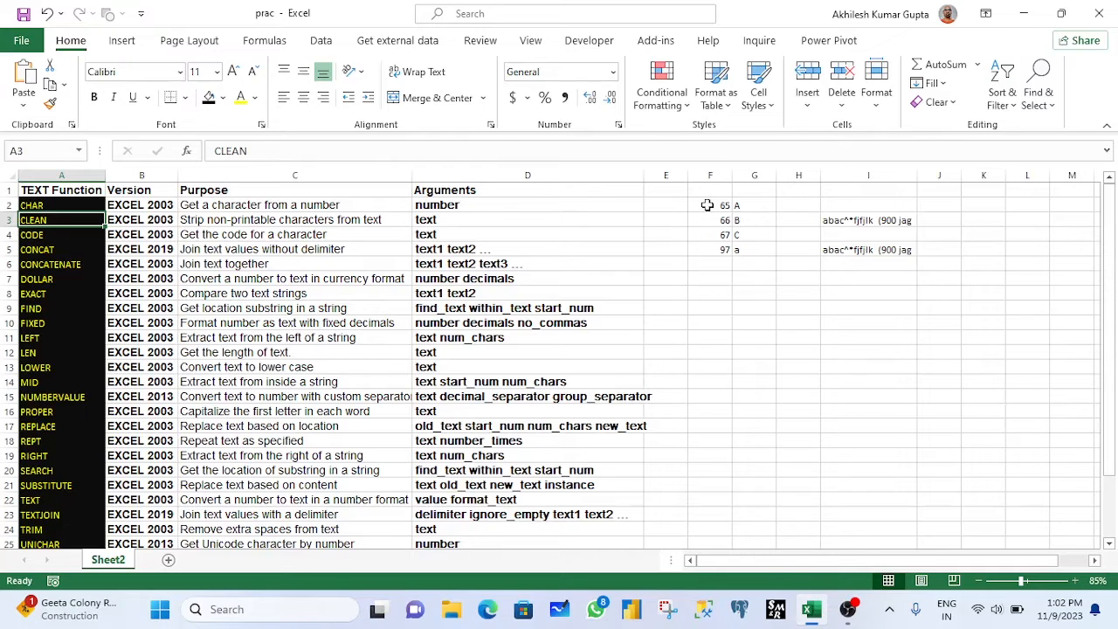
Step: Enter =CODE(G2) in cell H2 and fill the formula down to H5
left_click(30, 238)
left_click_drag(720, 208, 723, 244)
left_click_drag(752, 210, 751, 246)
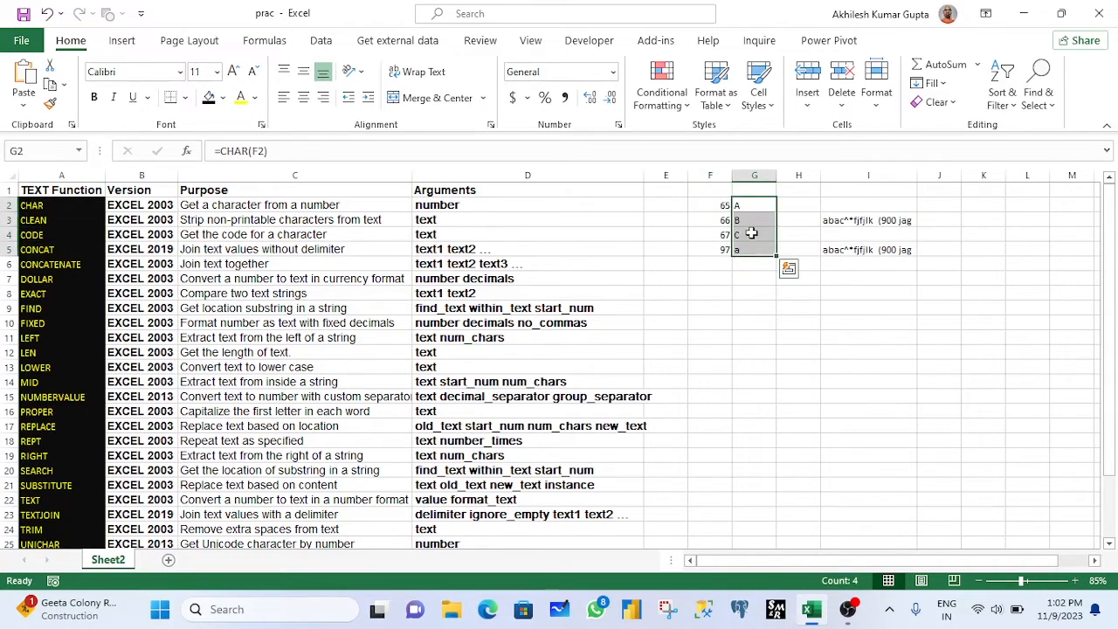
left_click(792, 207)
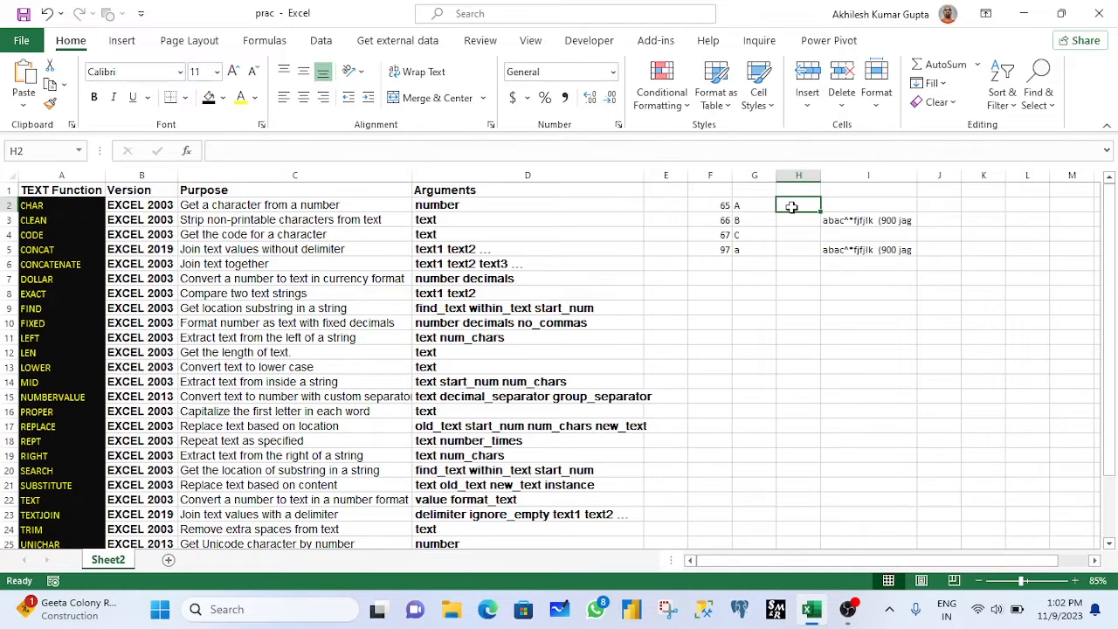
type("=cod")
key("Tab")
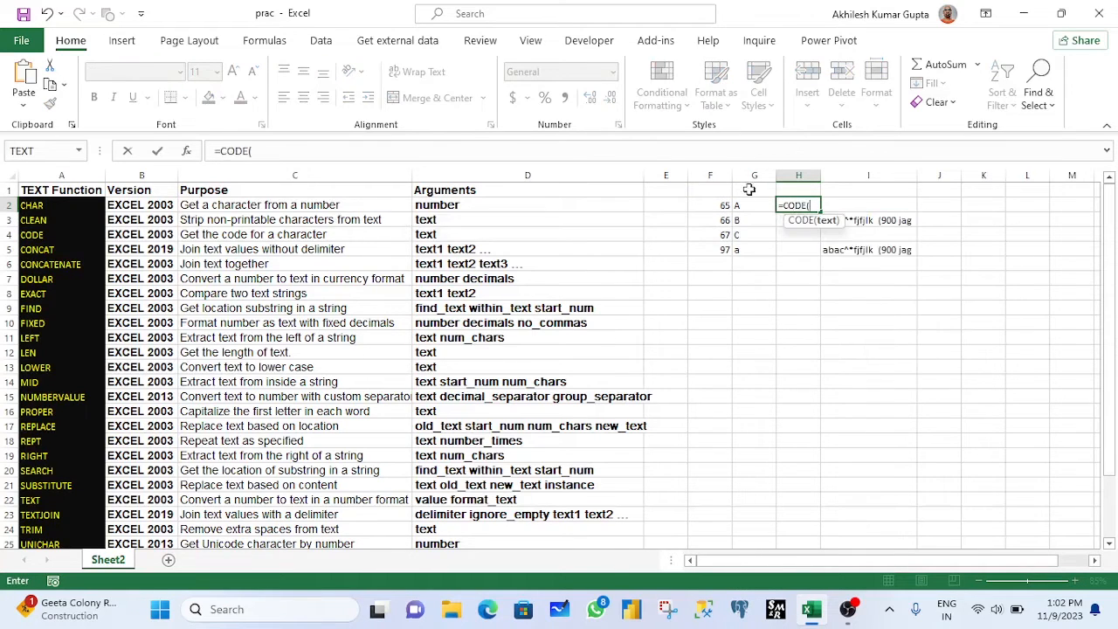
left_click(739, 206)
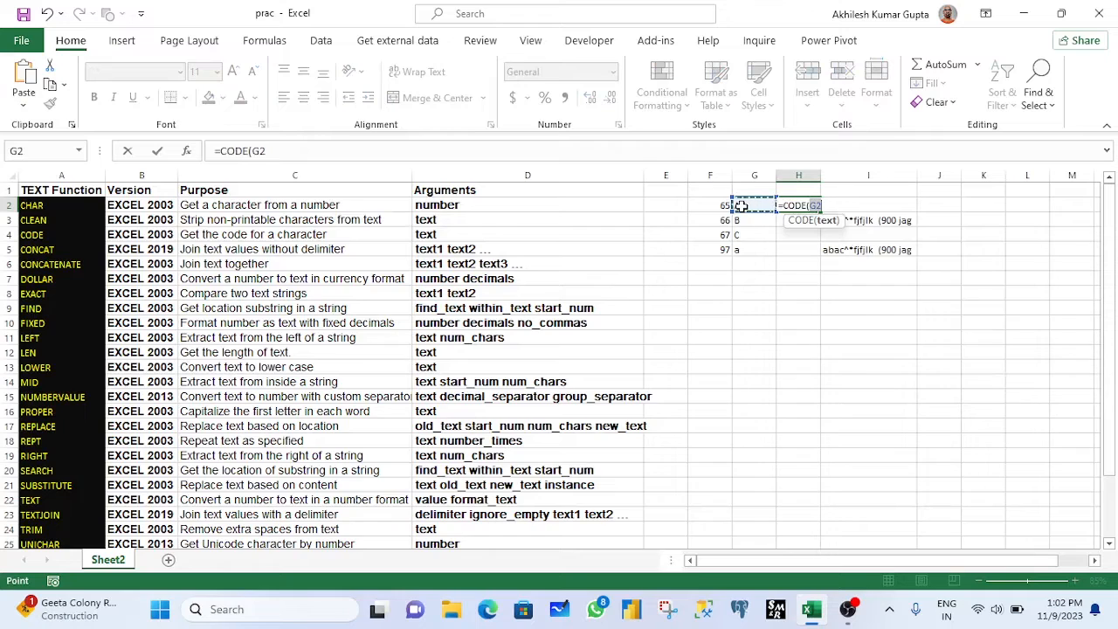
type(")")
key("ctrl+Return")
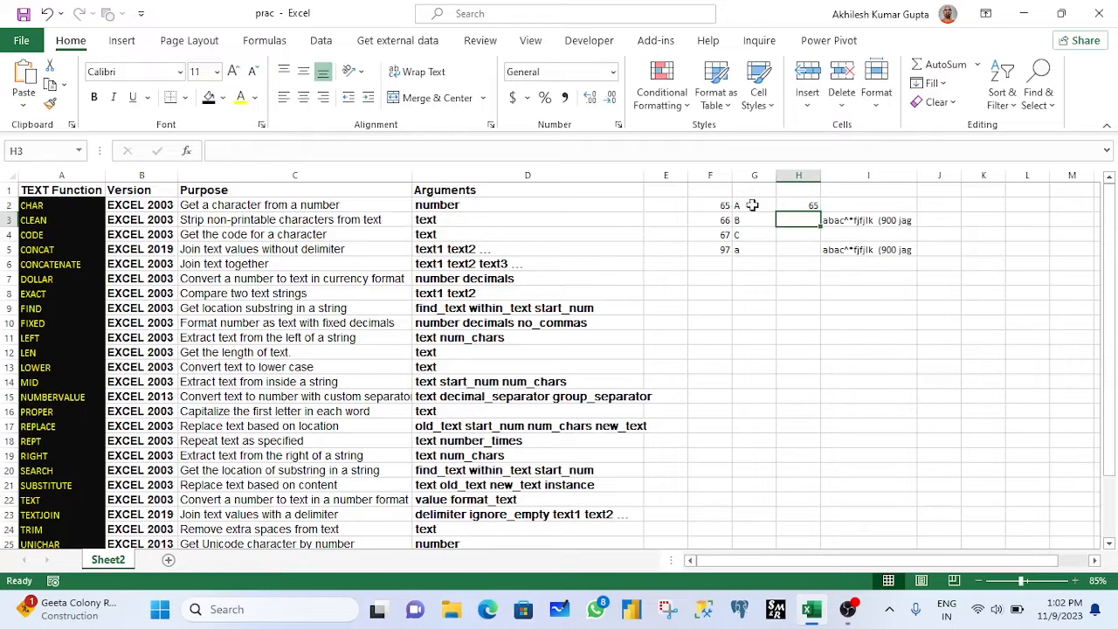
left_click_drag(821, 213, 823, 252)
left_click(800, 323)
left_click(38, 251)
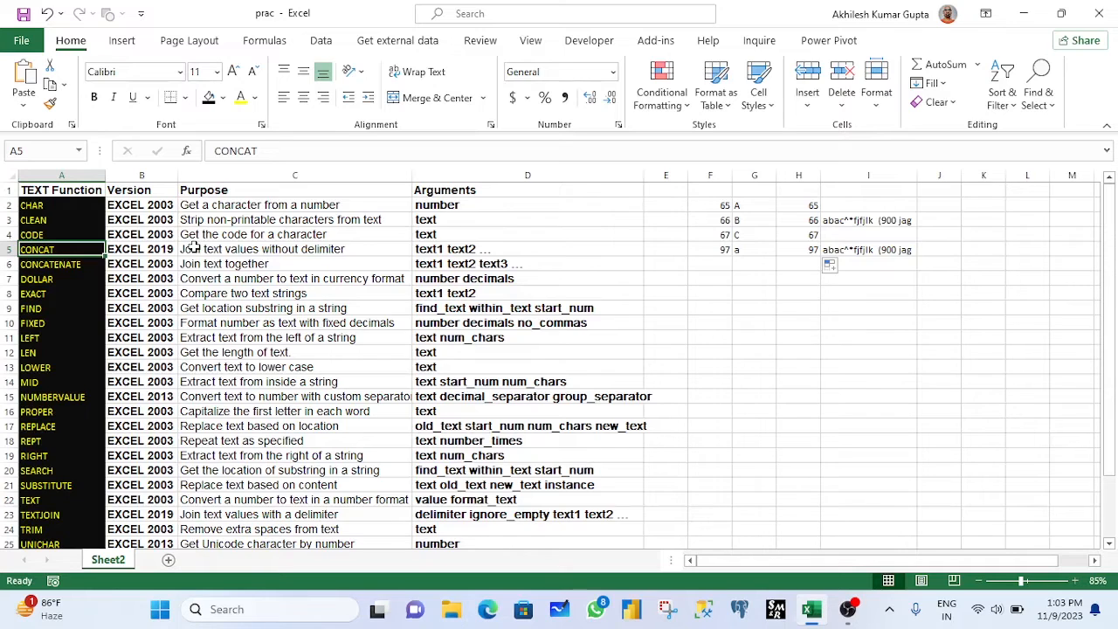
left_click(707, 297)
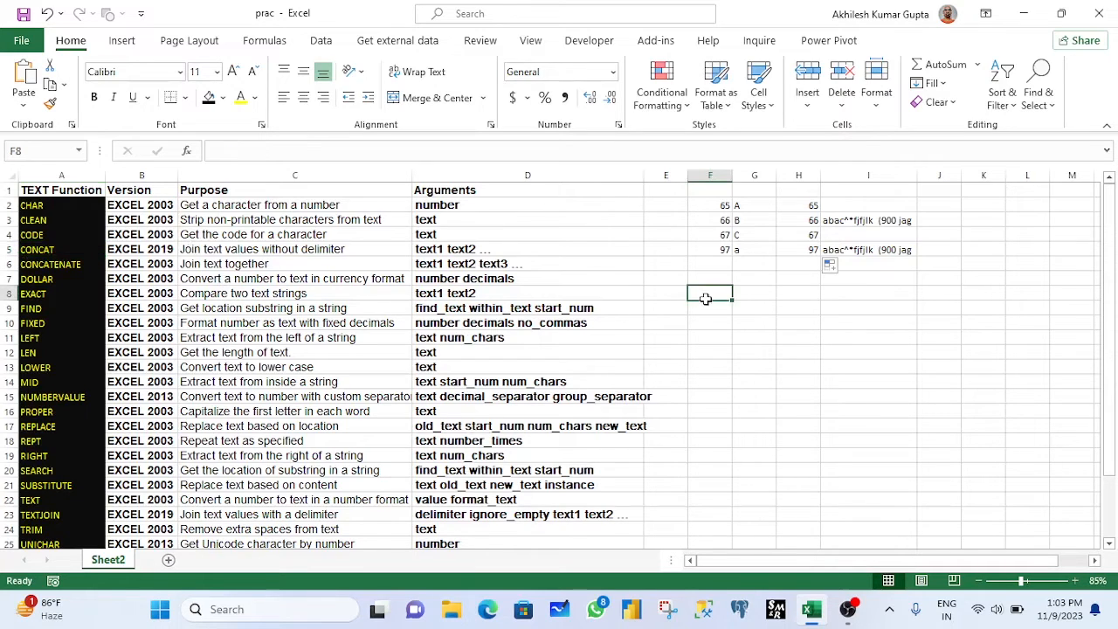
type("a")
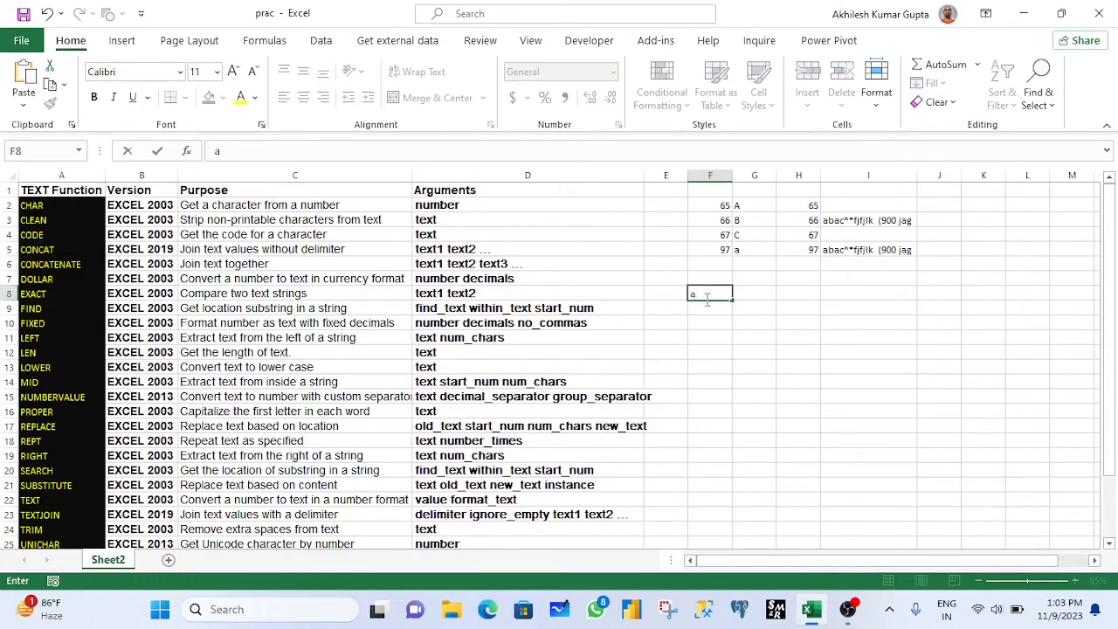
key("Escape")
Step: Join the four characters in G2 to G5 by entering =CONCAT(G2,G3,G4,G5) in cell G7
left_click_drag(741, 209, 744, 248)
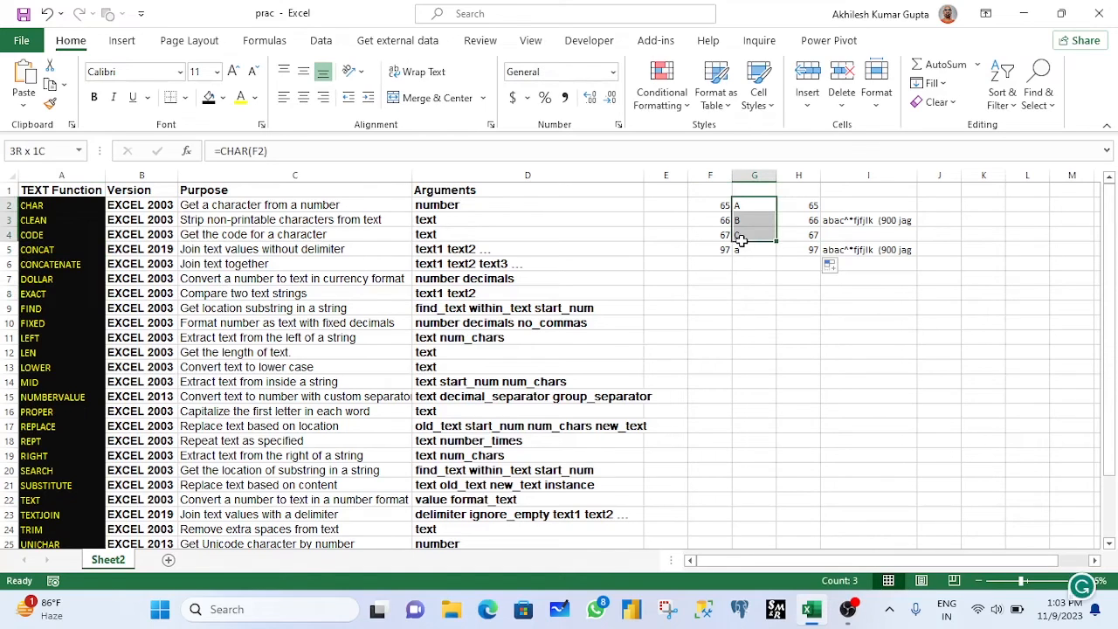
left_click(755, 279)
type("=con")
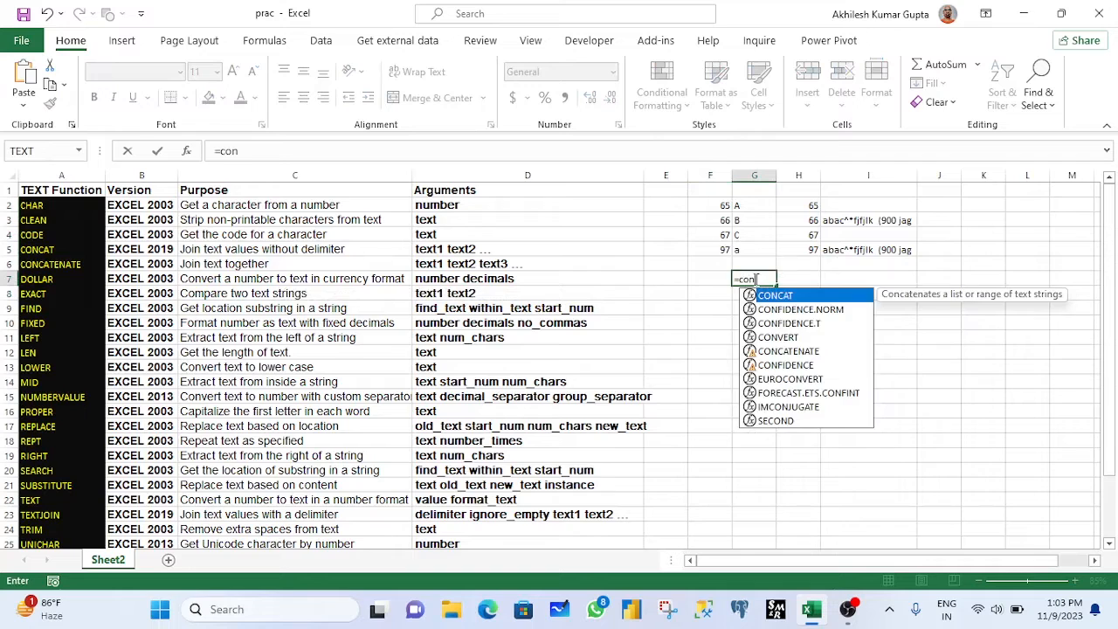
key("Tab")
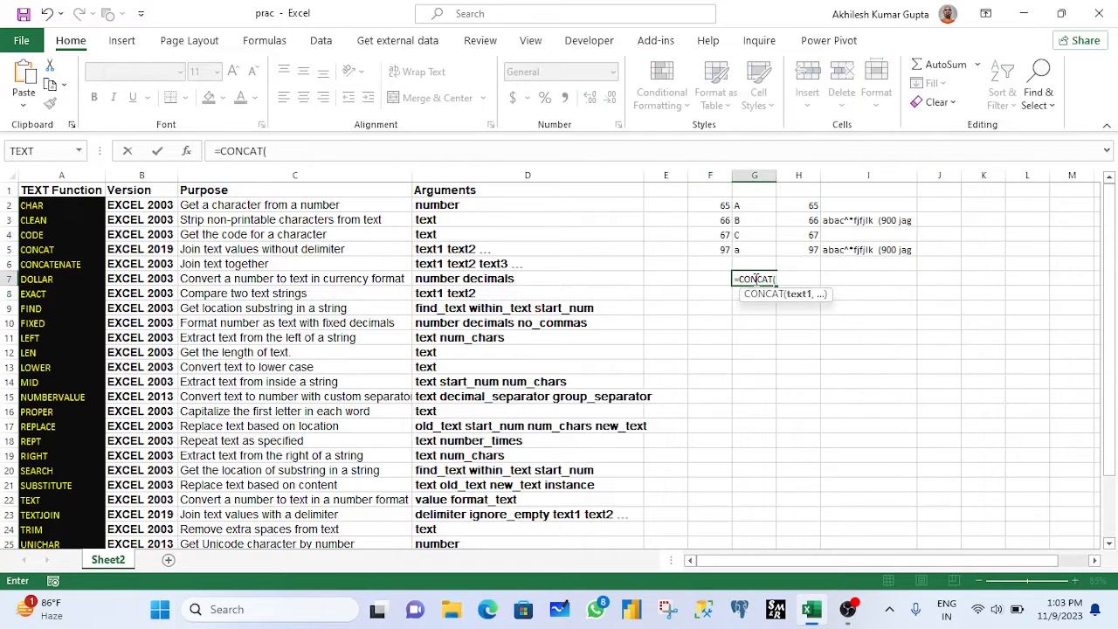
left_click(740, 208)
type(",")
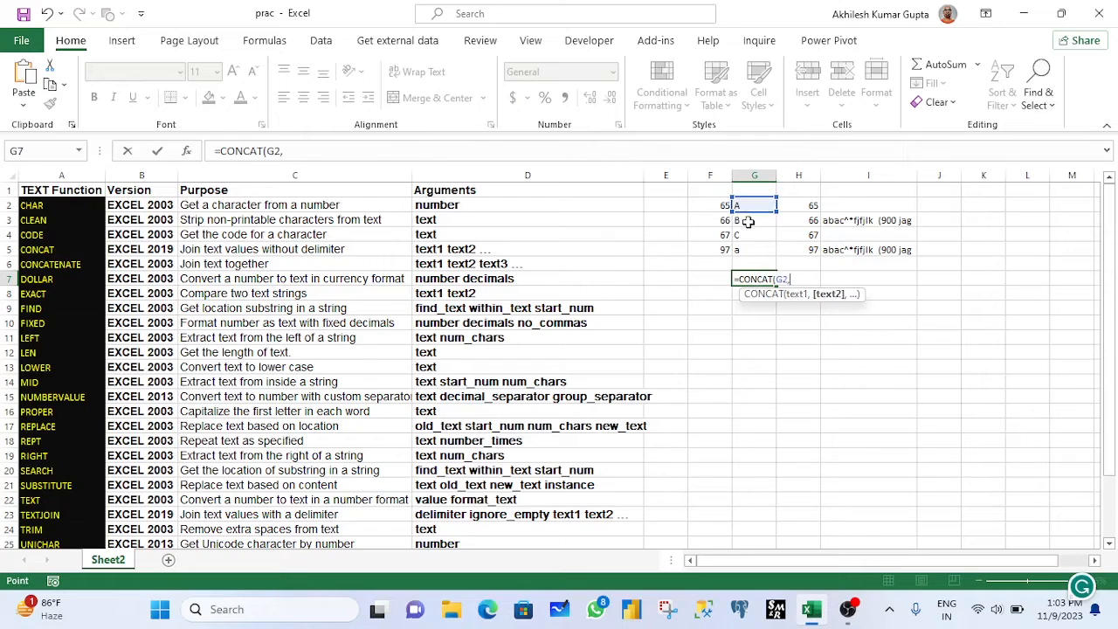
left_click(743, 222)
type(",")
left_click(752, 234)
type(",")
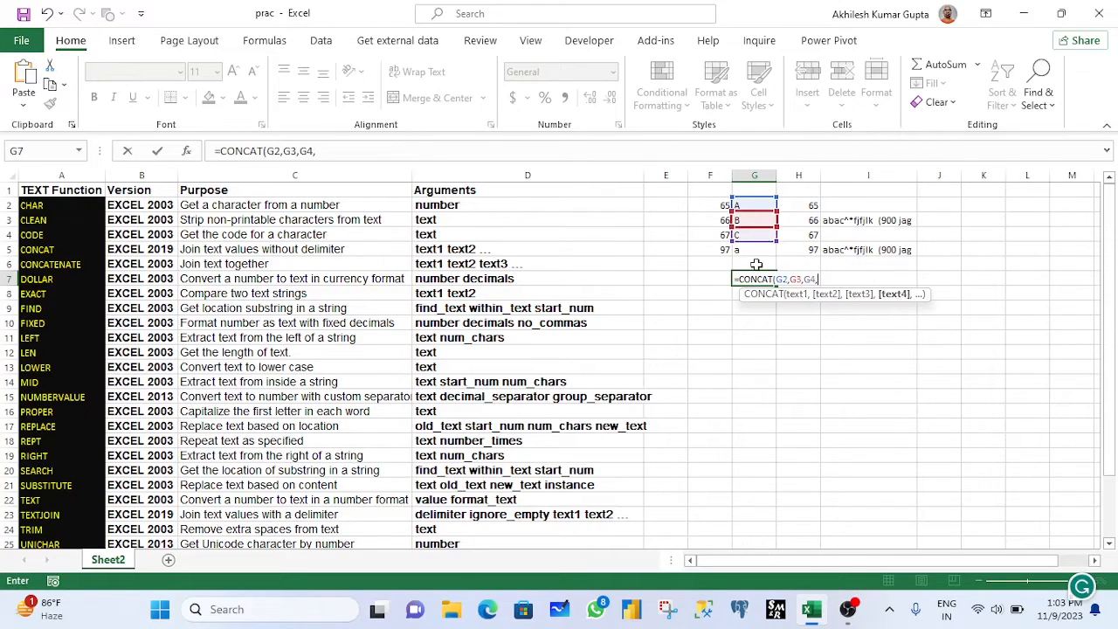
left_click(750, 250)
type(")")
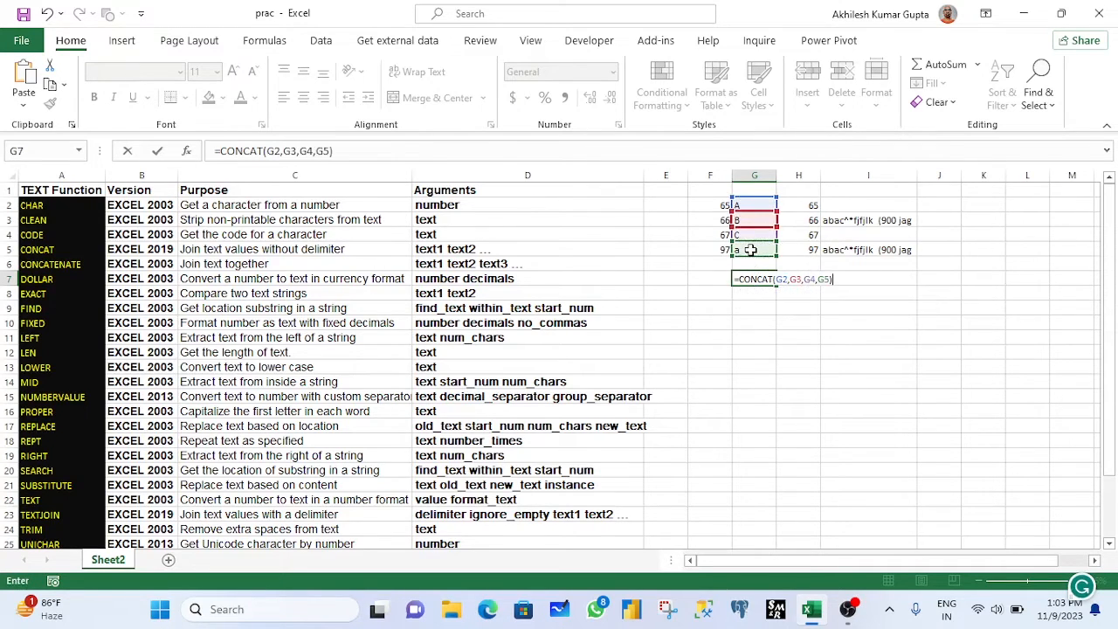
key("Return")
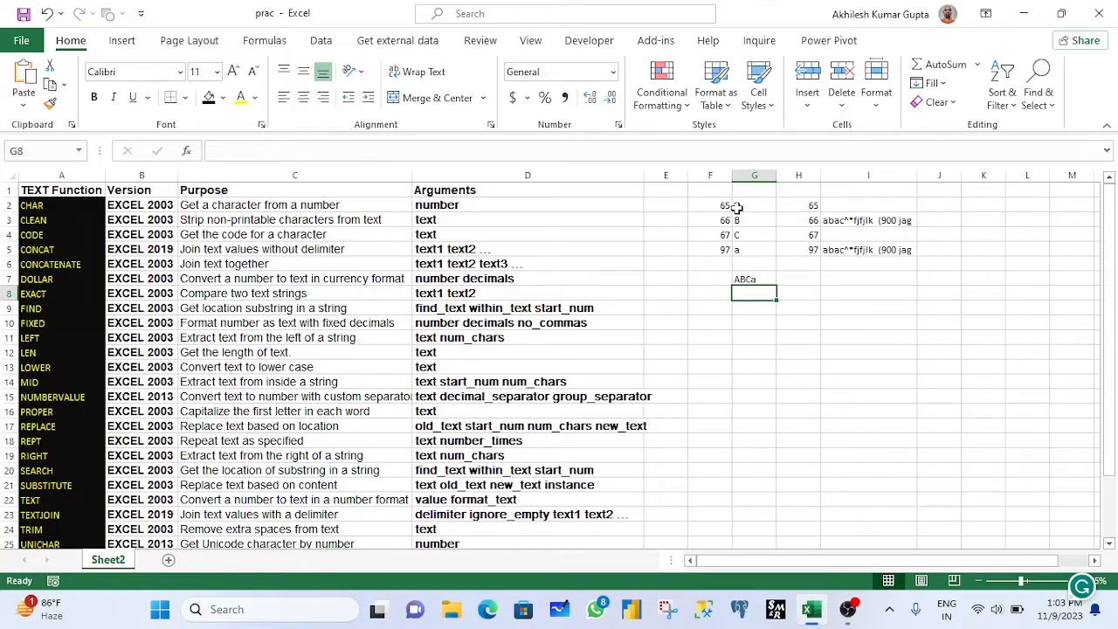
Step: Compare the CONCAT result in G7 with its source cells G2:G5 and with the listed purposes of CONCAT and CONCATENATE
left_click_drag(739, 206, 747, 251)
left_click(754, 278)
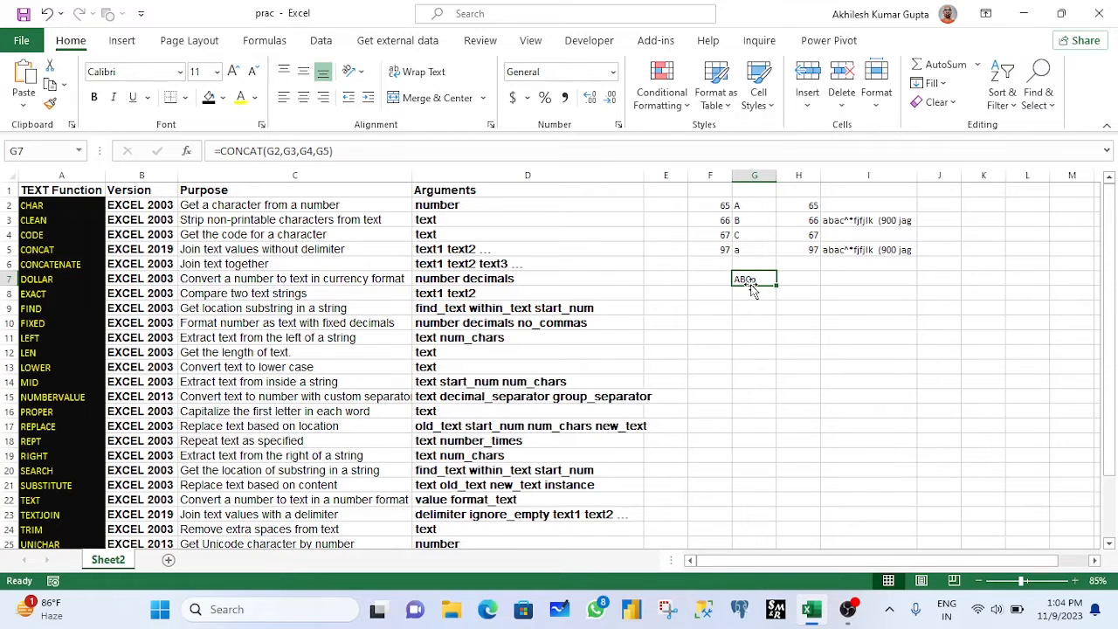
left_click(39, 253)
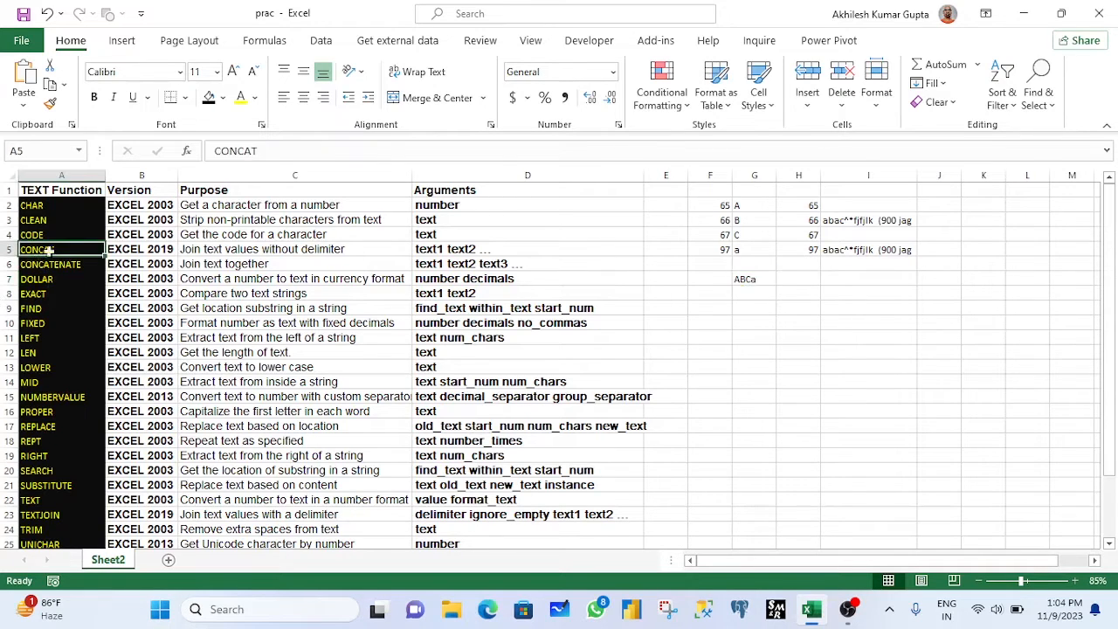
left_click(188, 250)
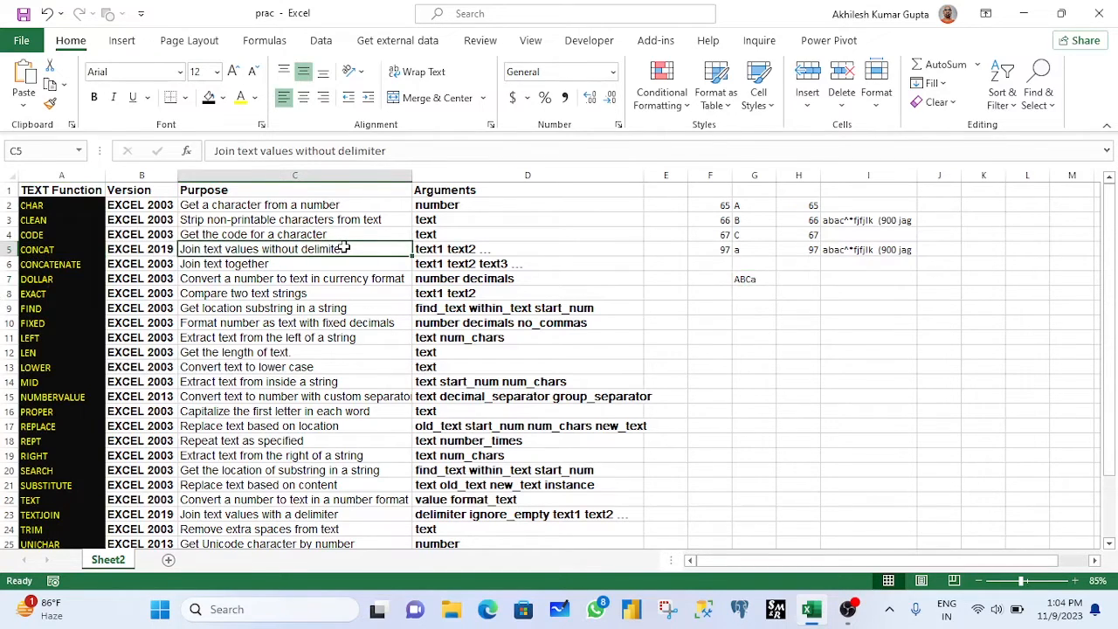
left_click(58, 265)
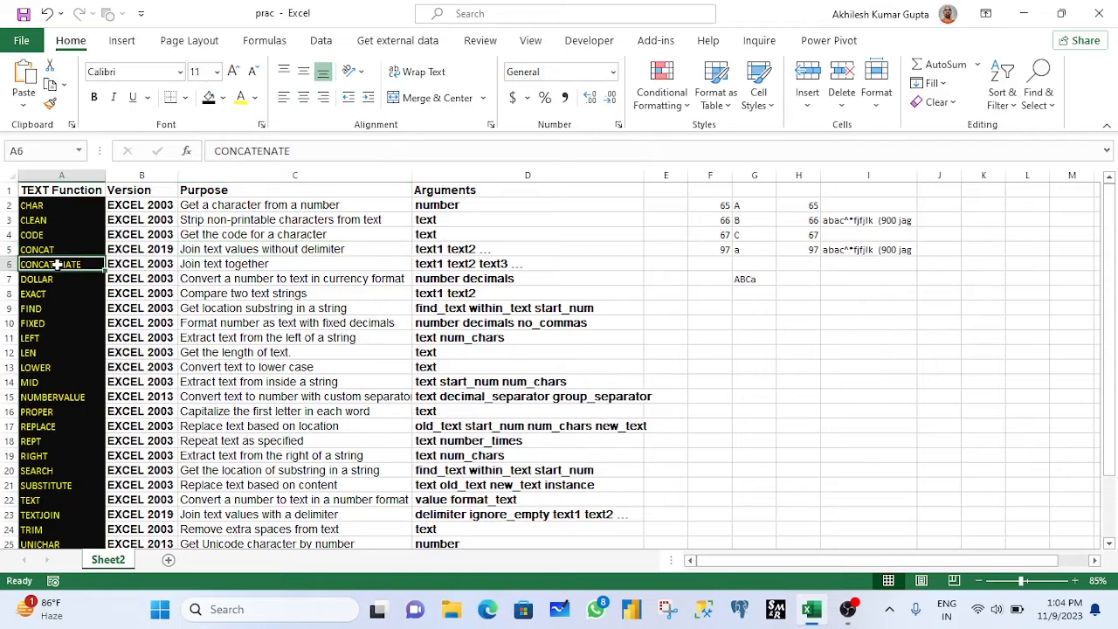
left_click(200, 263)
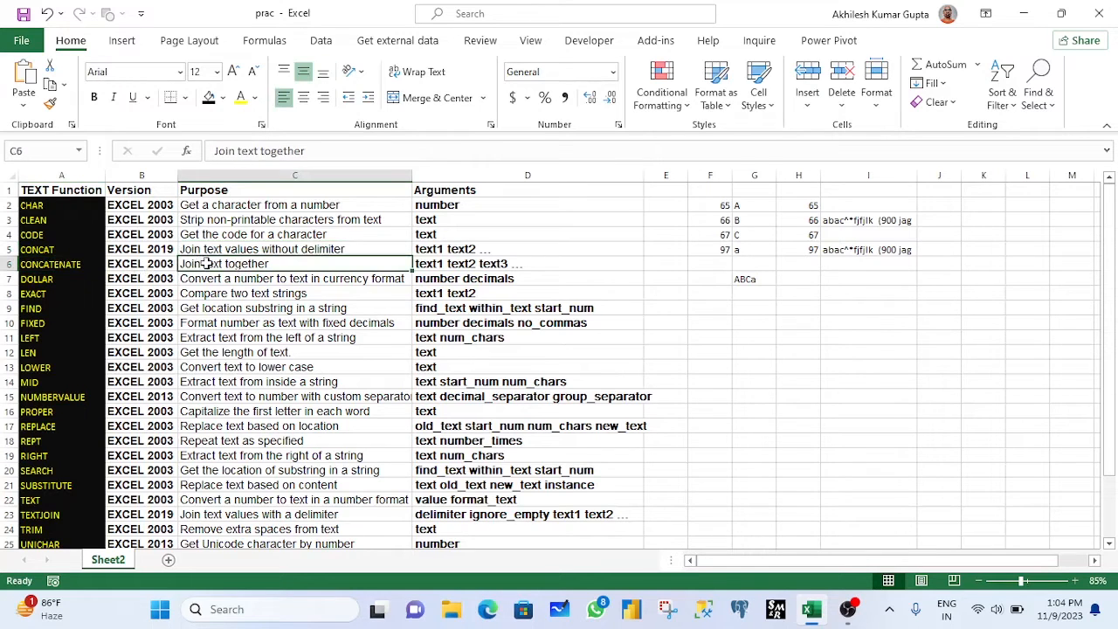
left_click(756, 284)
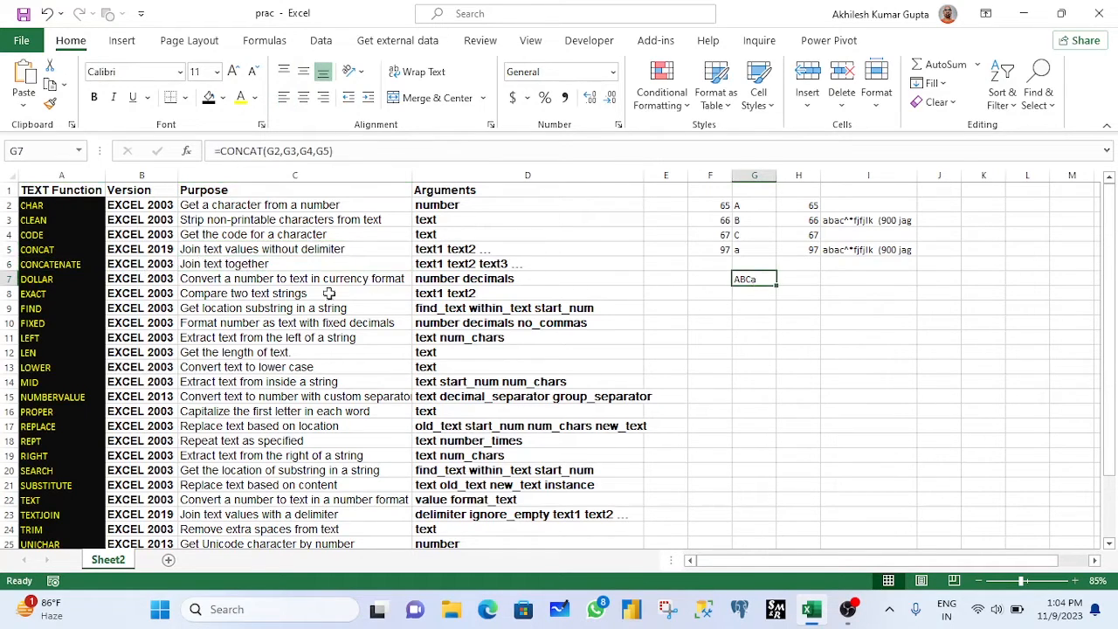
left_click(38, 251)
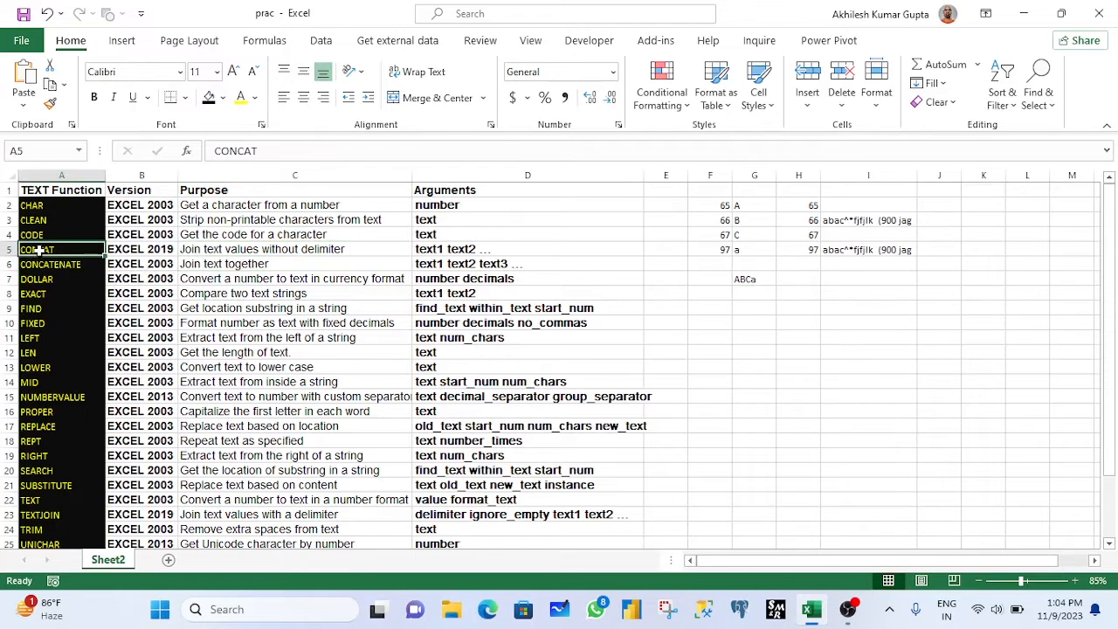
left_click(54, 264)
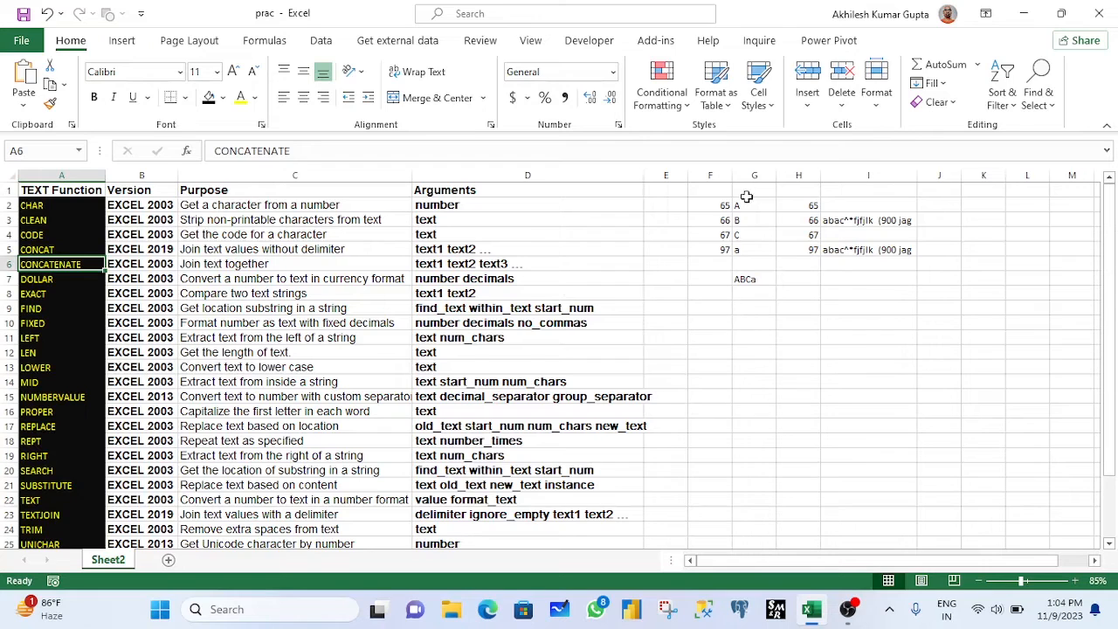
left_click_drag(748, 203, 749, 250)
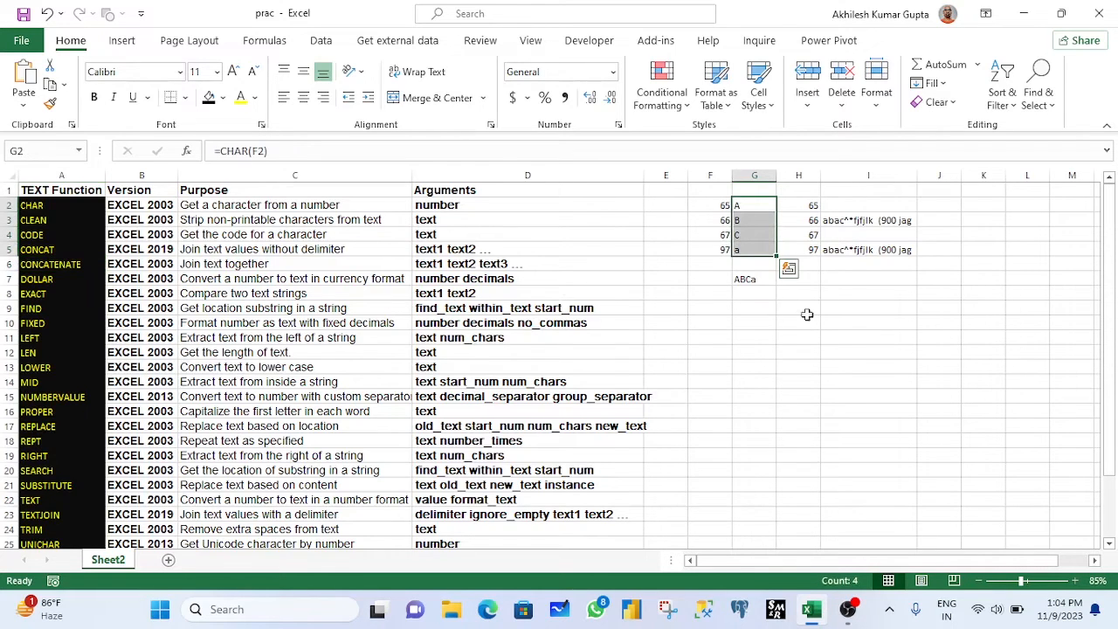
Step: Join the characters in G2 to G5 with spaces between them by entering =CONCATENATE(G2," ",G3," ",G4," ",G5) in cell G8
left_click(745, 279)
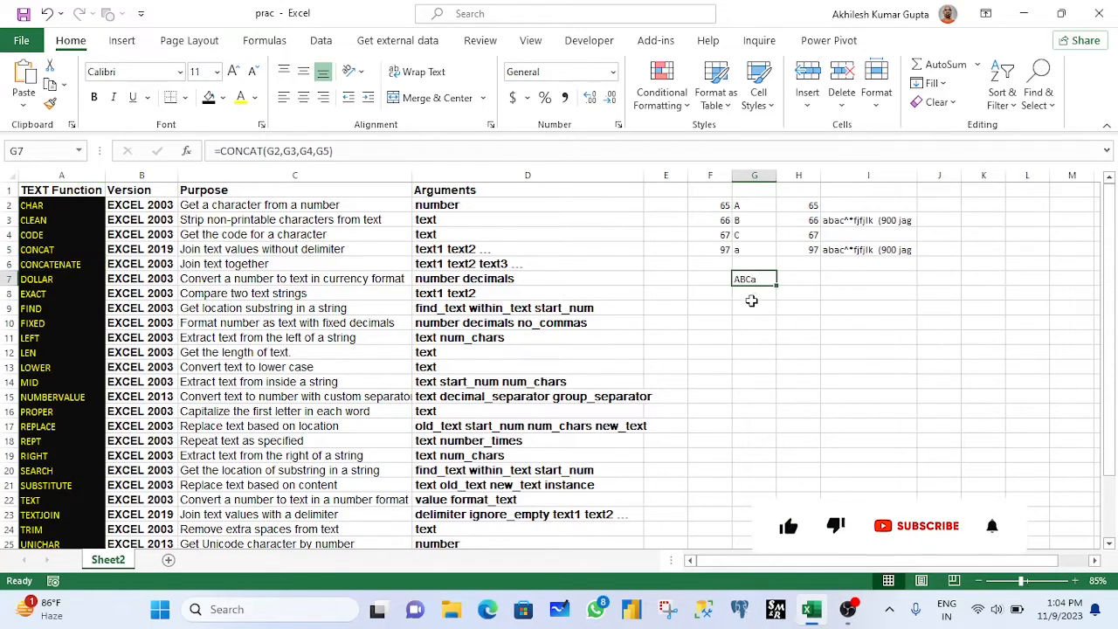
left_click(745, 298)
type("=")
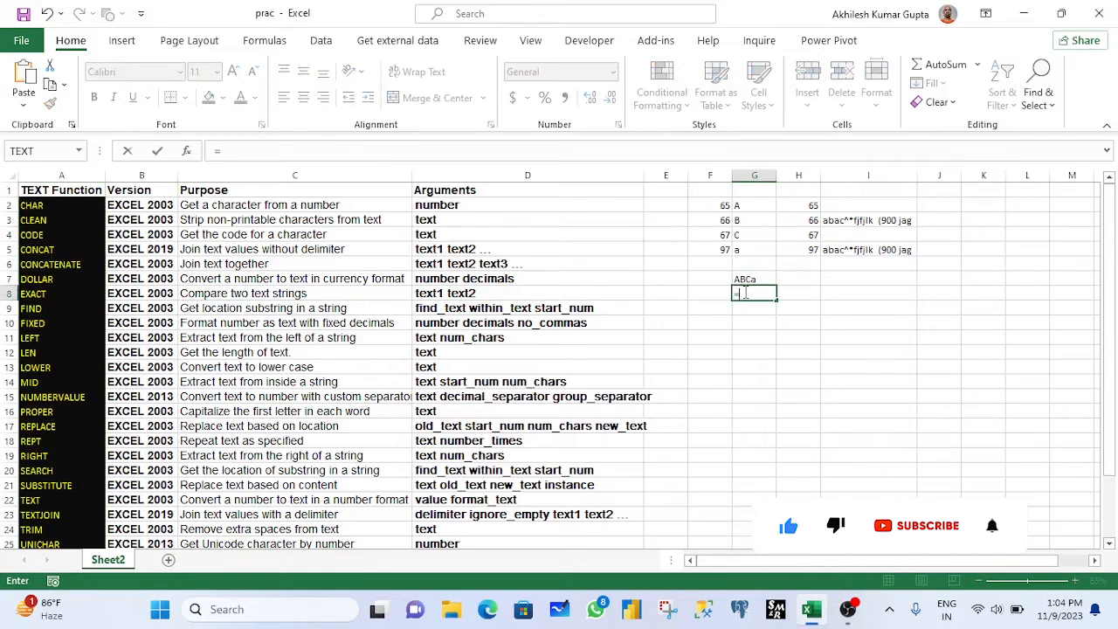
type("concat")
key("Down")
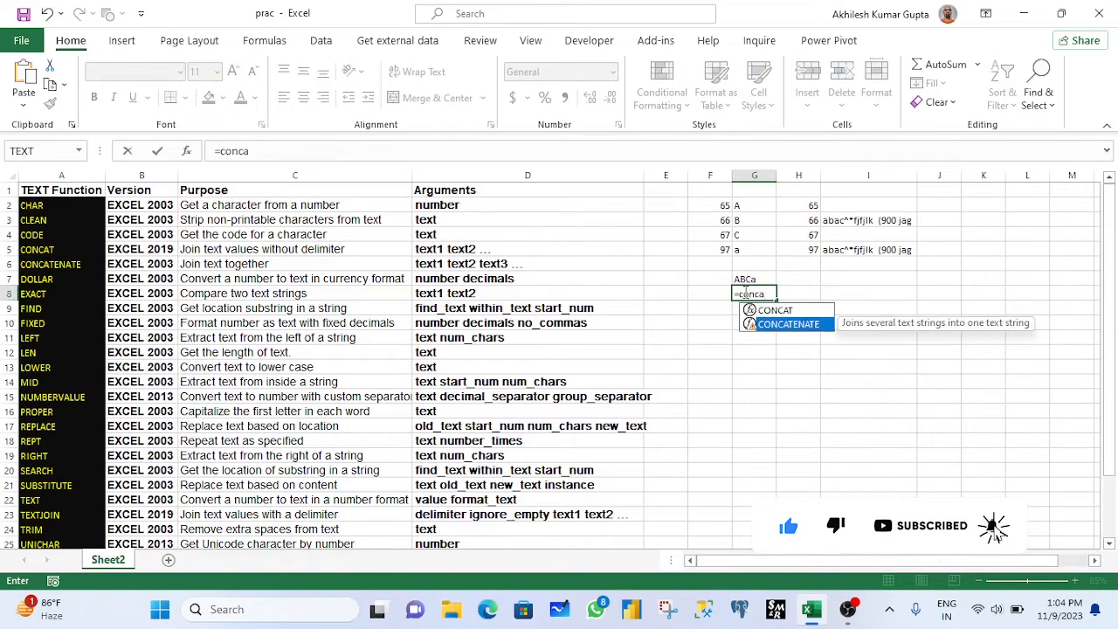
key("Tab")
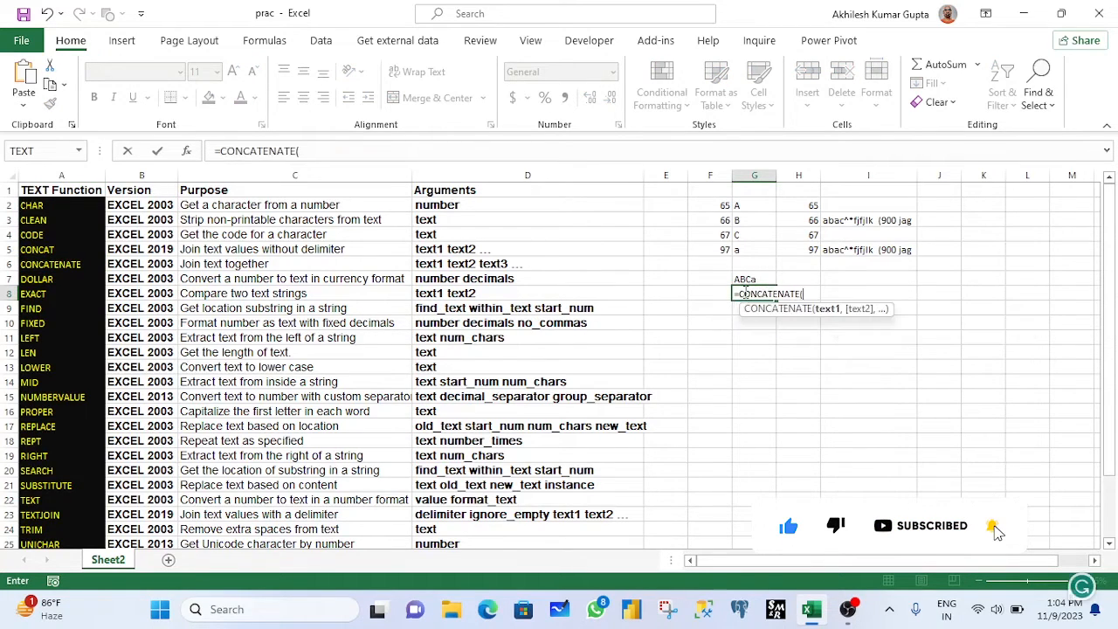
left_click(743, 205)
type(",\"")
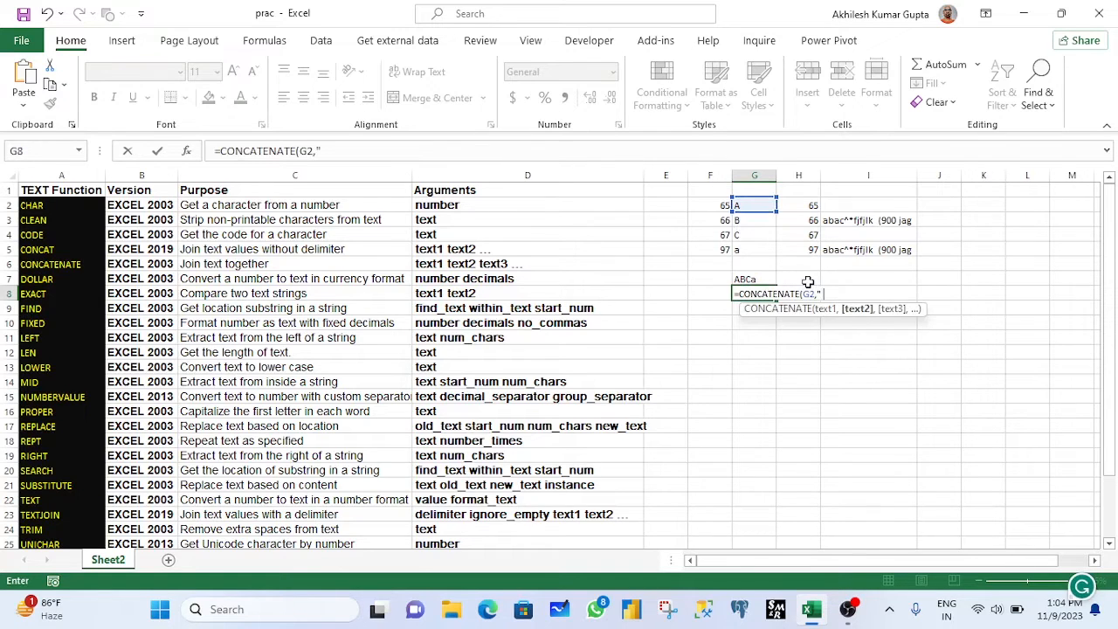
type(" \",")
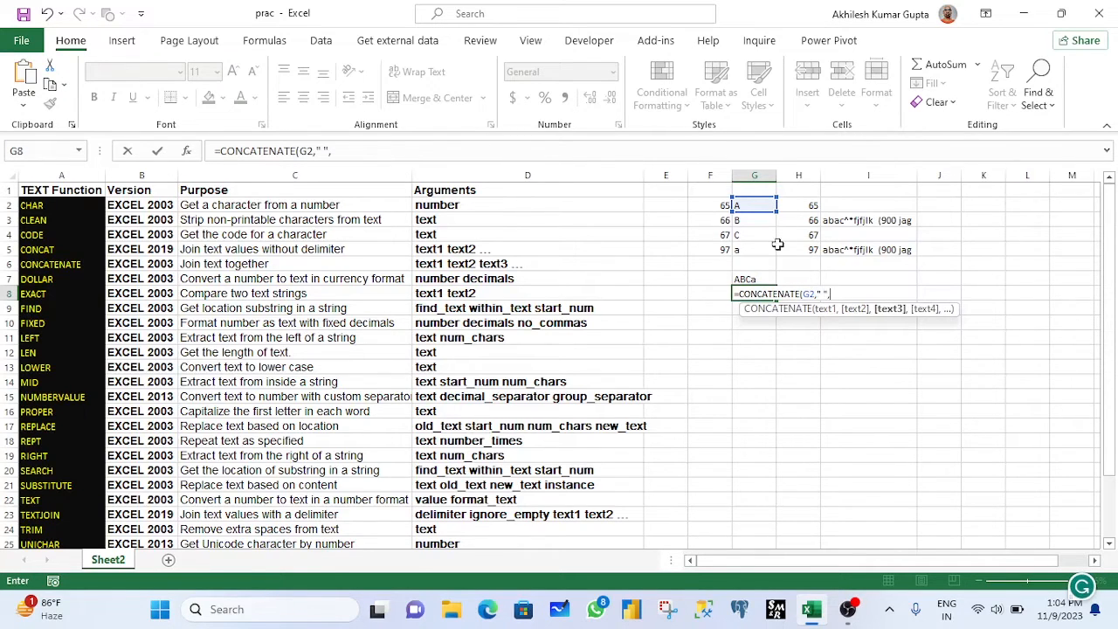
left_click(756, 219)
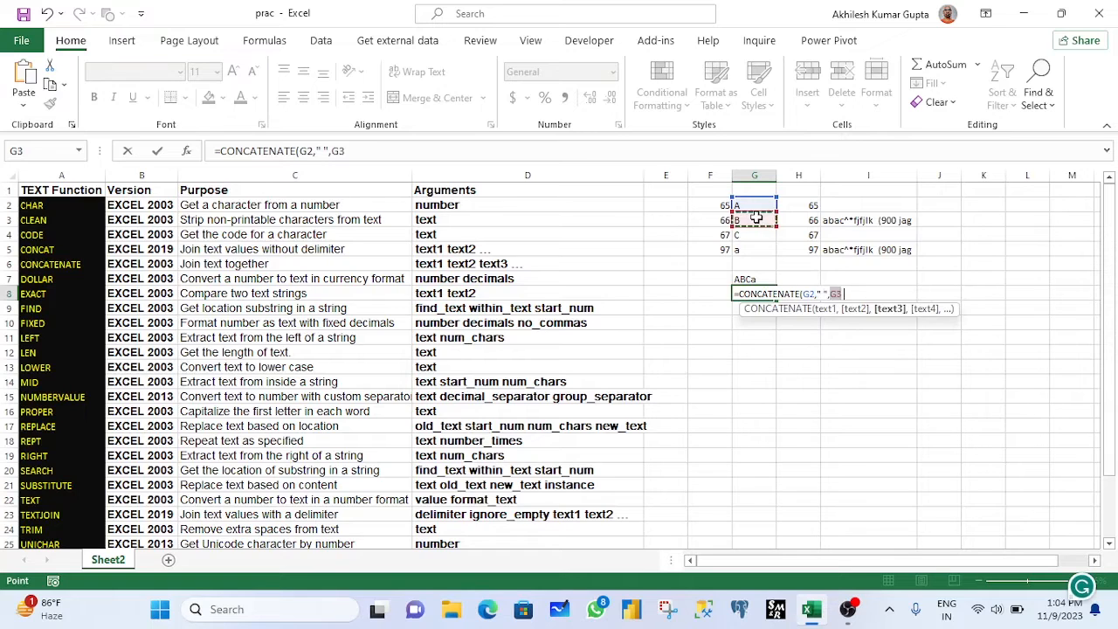
type(",\" \"")
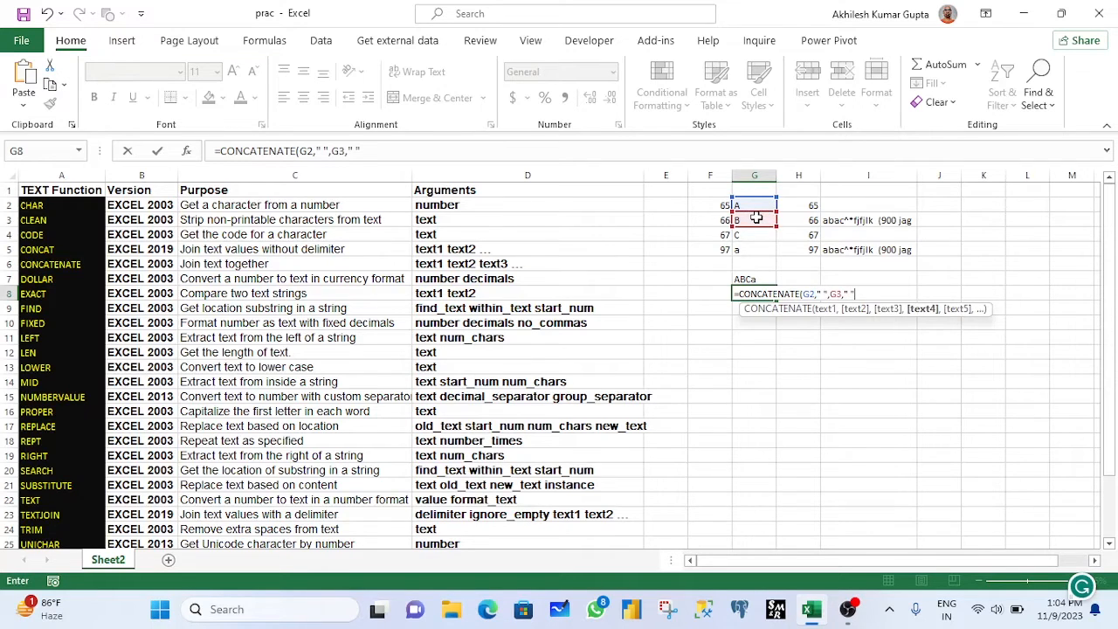
type(",")
left_click(754, 235)
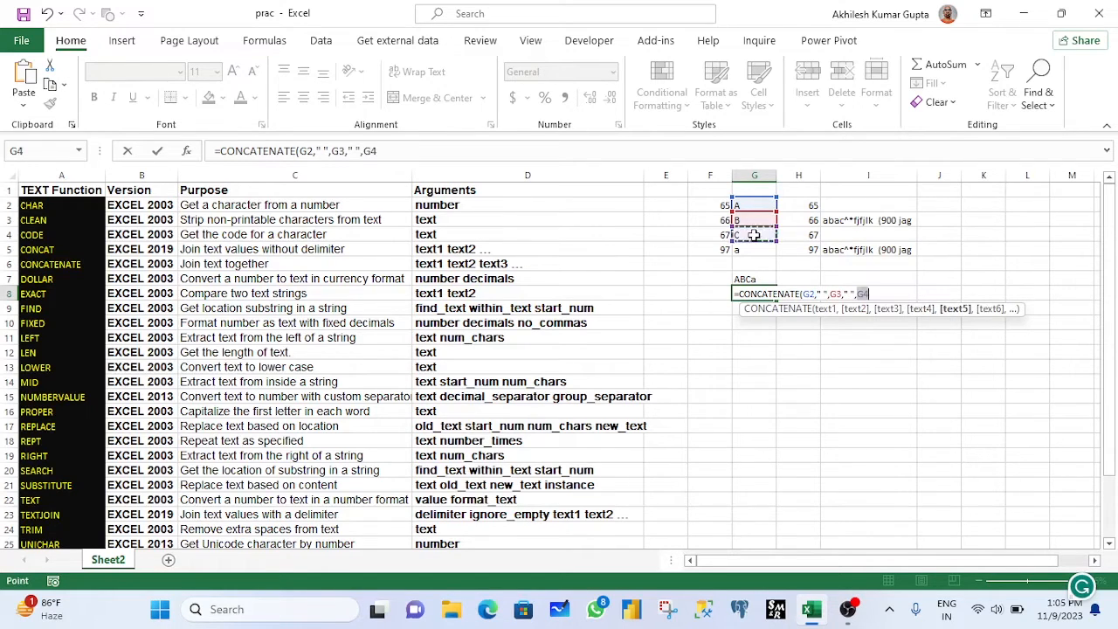
type(",")
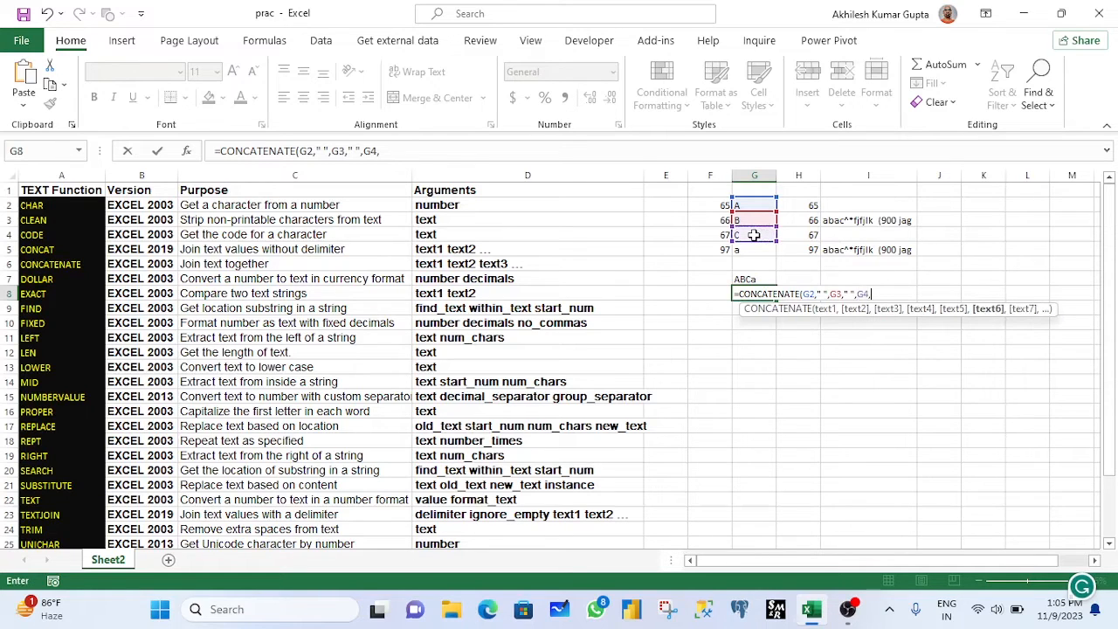
type("\" \",")
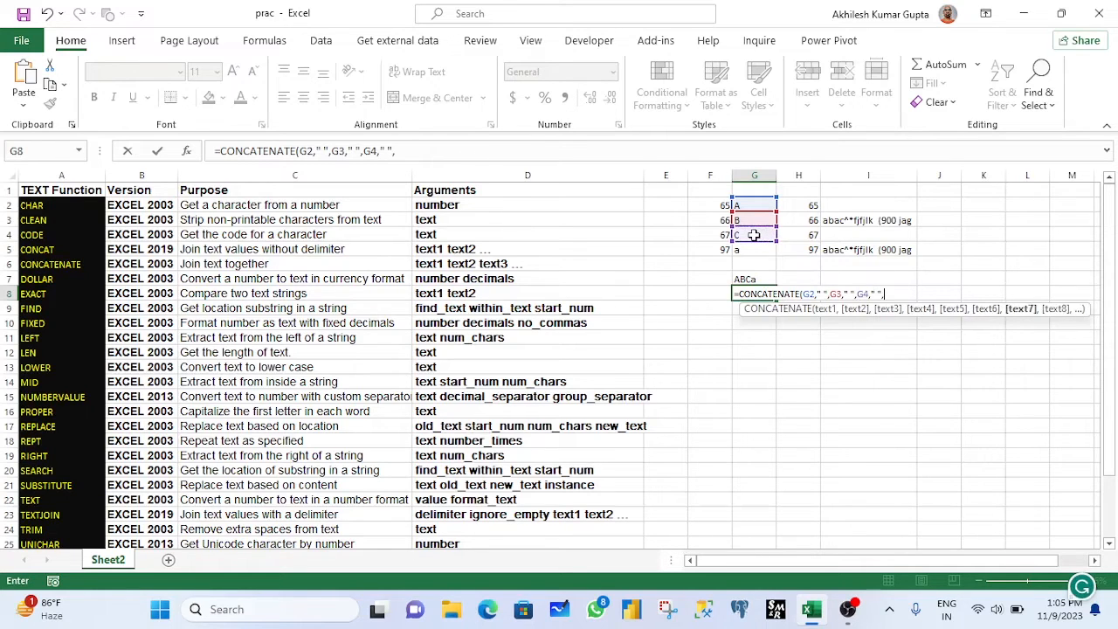
left_click(752, 249)
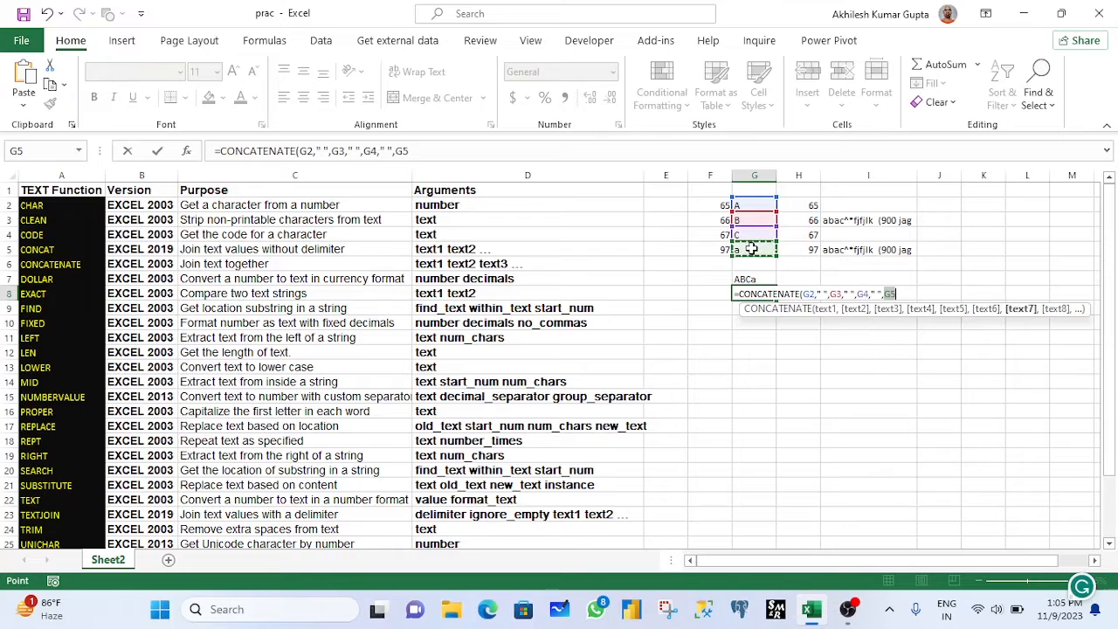
type(")")
key("Return")
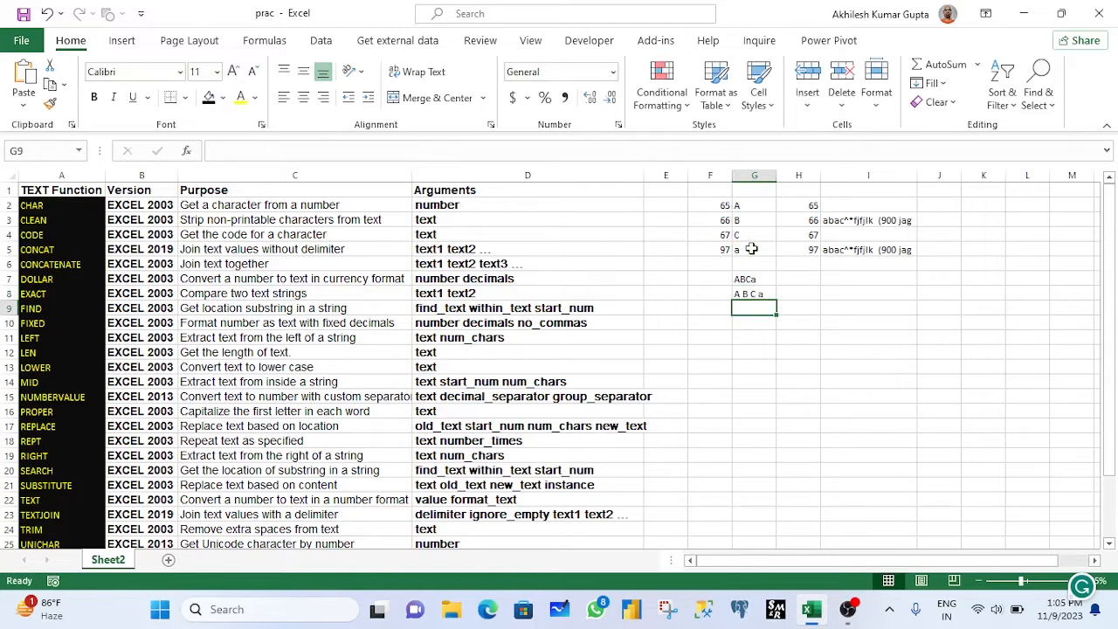
Step: Compare the CONCATENATE formula and result in G8 with the CONCAT one in G7 and their source cells G2:G5
left_click(757, 294)
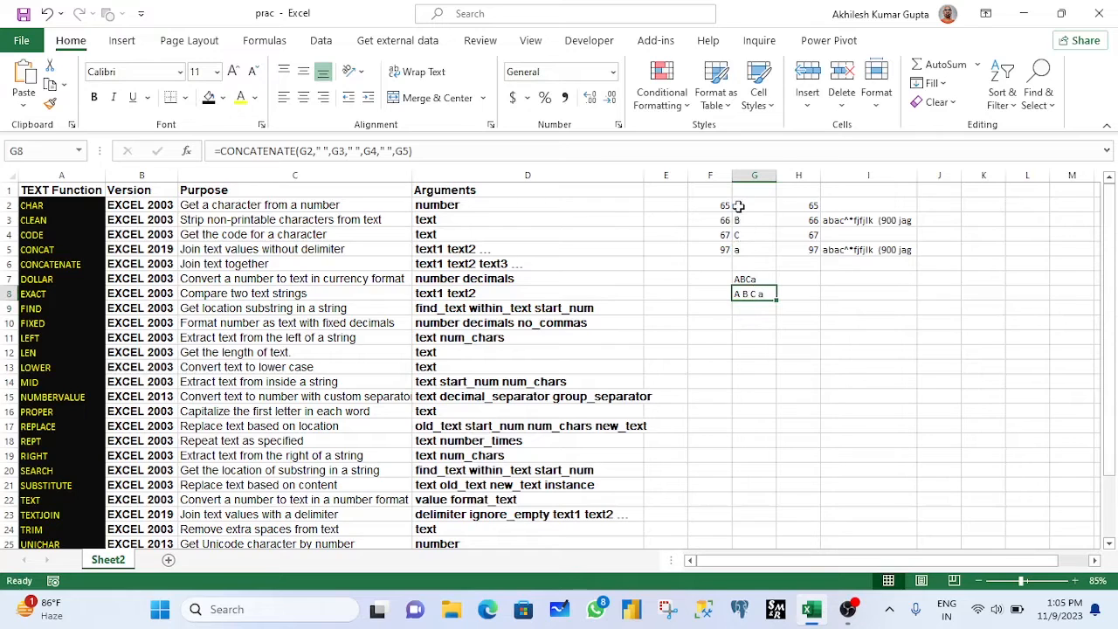
left_click_drag(738, 206, 739, 251)
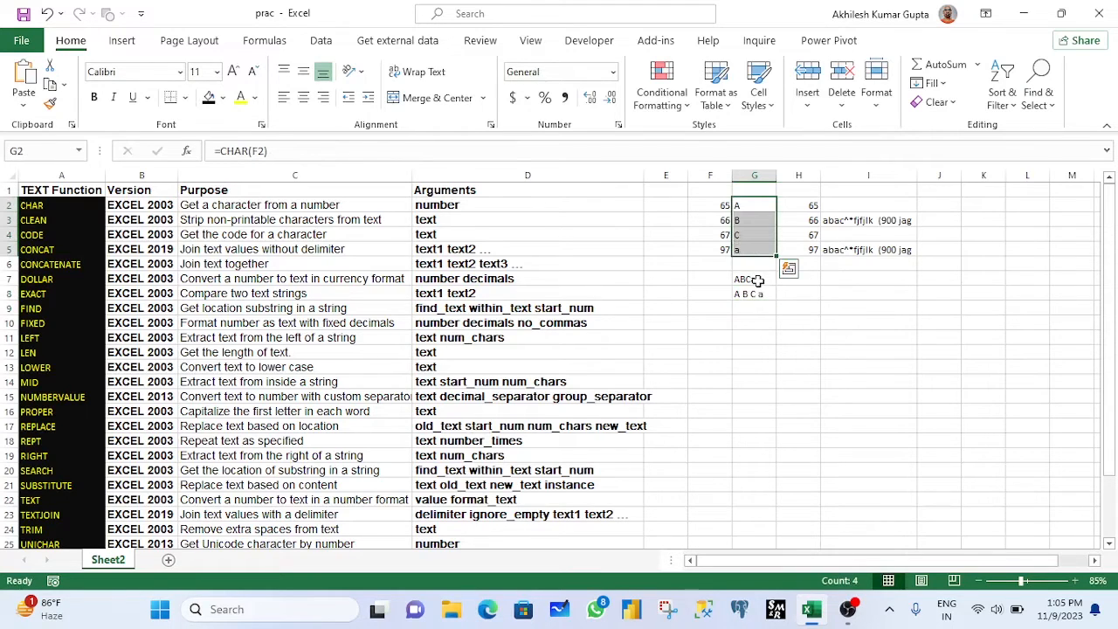
left_click(758, 279)
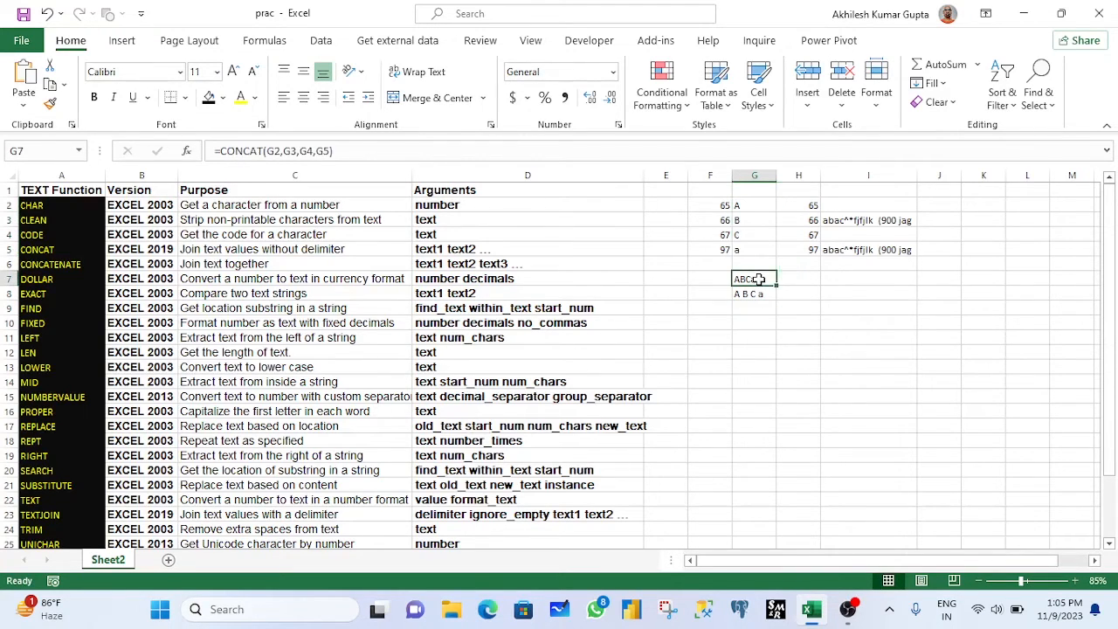
left_click(762, 294)
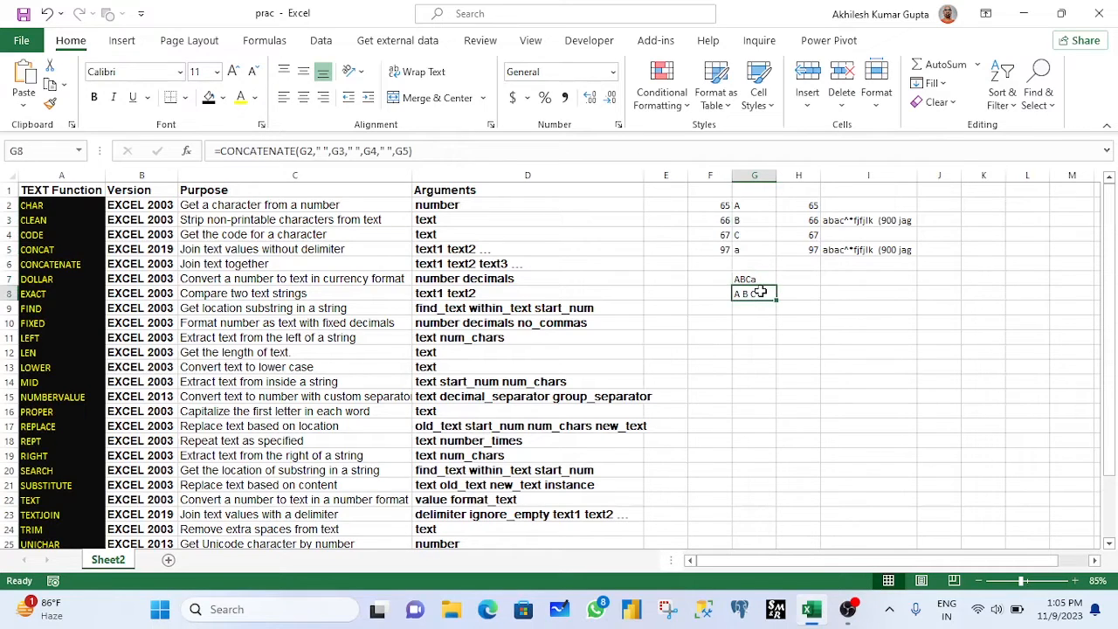
left_click(766, 277)
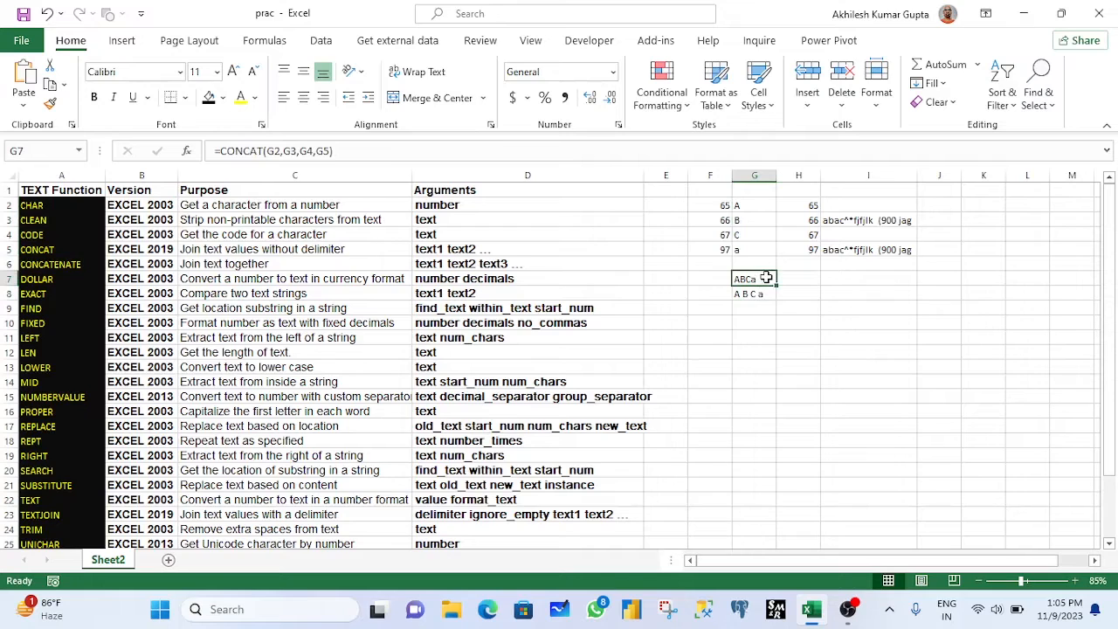
left_click_drag(767, 279, 766, 288)
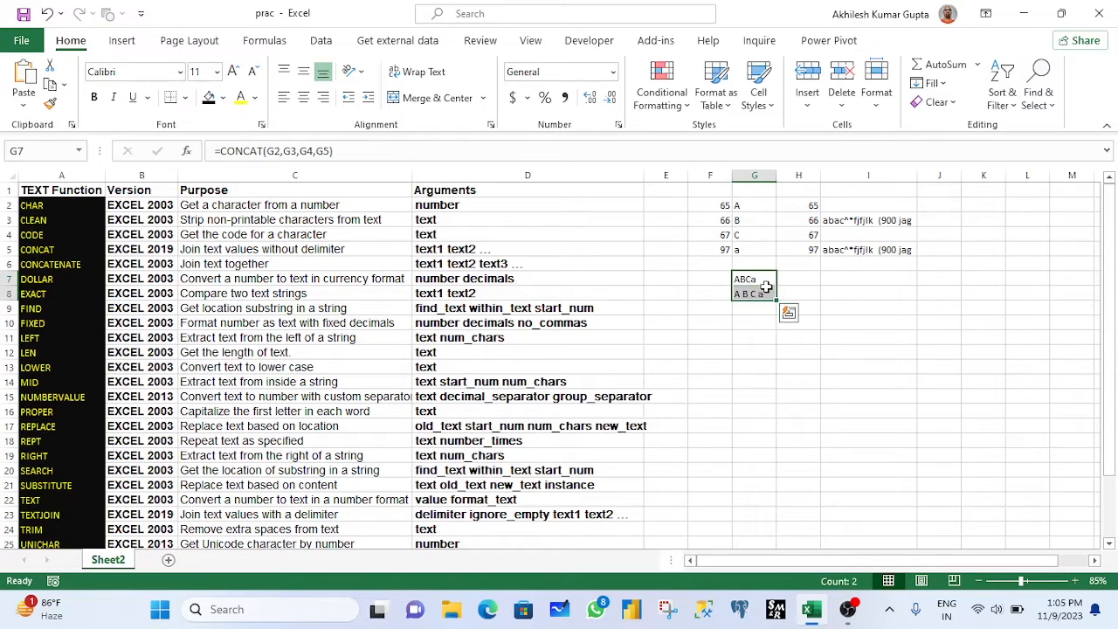
left_click(763, 279)
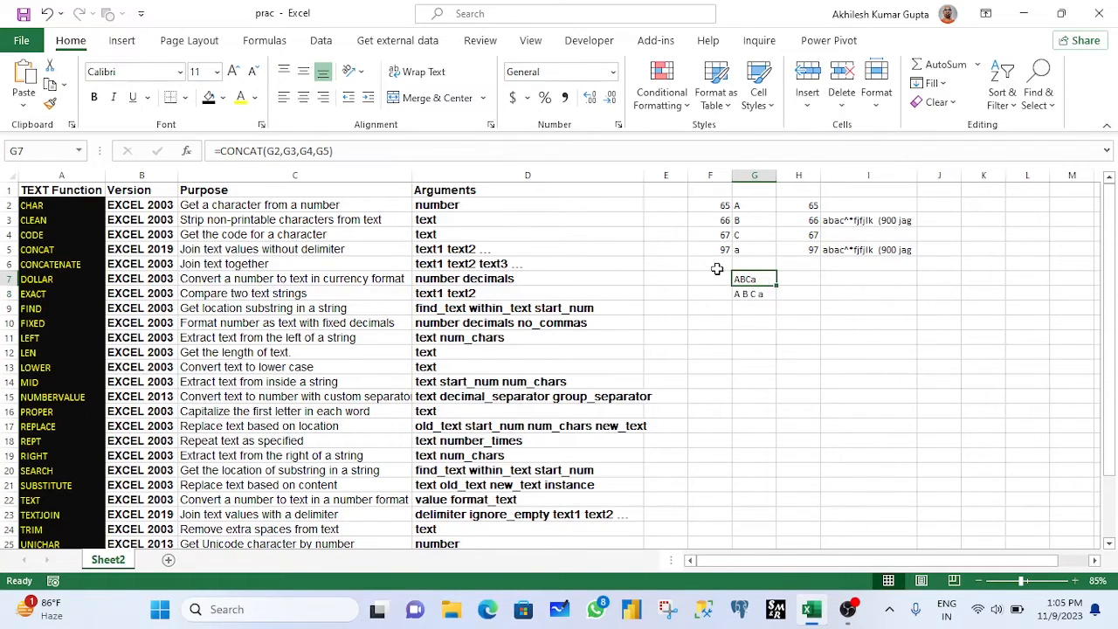
left_click(753, 295)
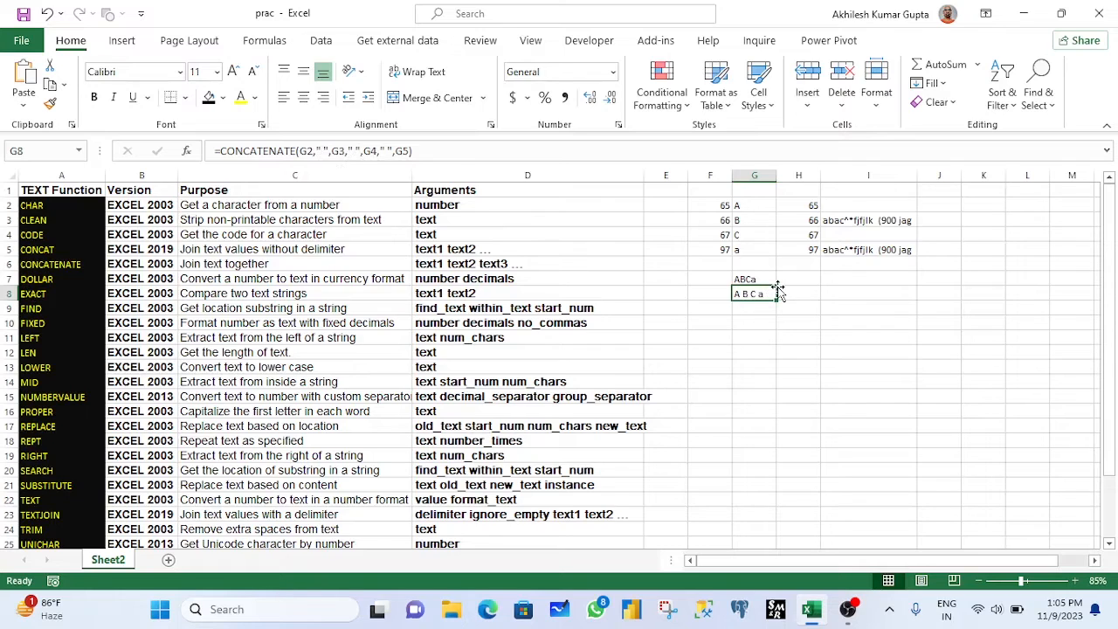
Step: Convert the number in F2 to currency-formatted text by entering =DOLLAR(F2) in cell E2
left_click(44, 292)
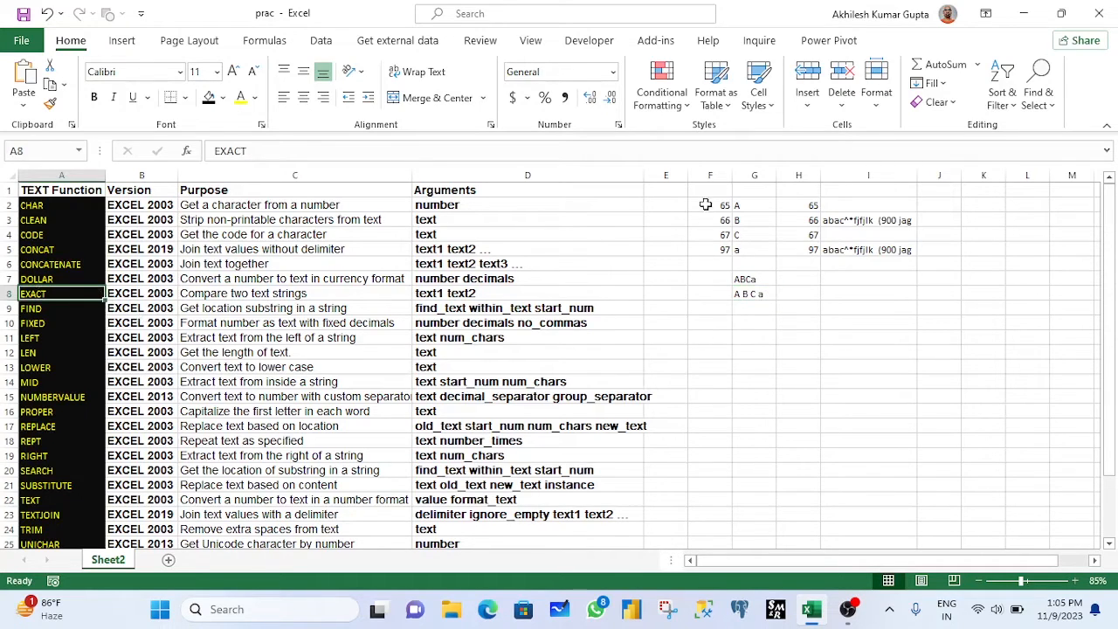
left_click_drag(706, 204, 712, 247)
left_click(658, 205)
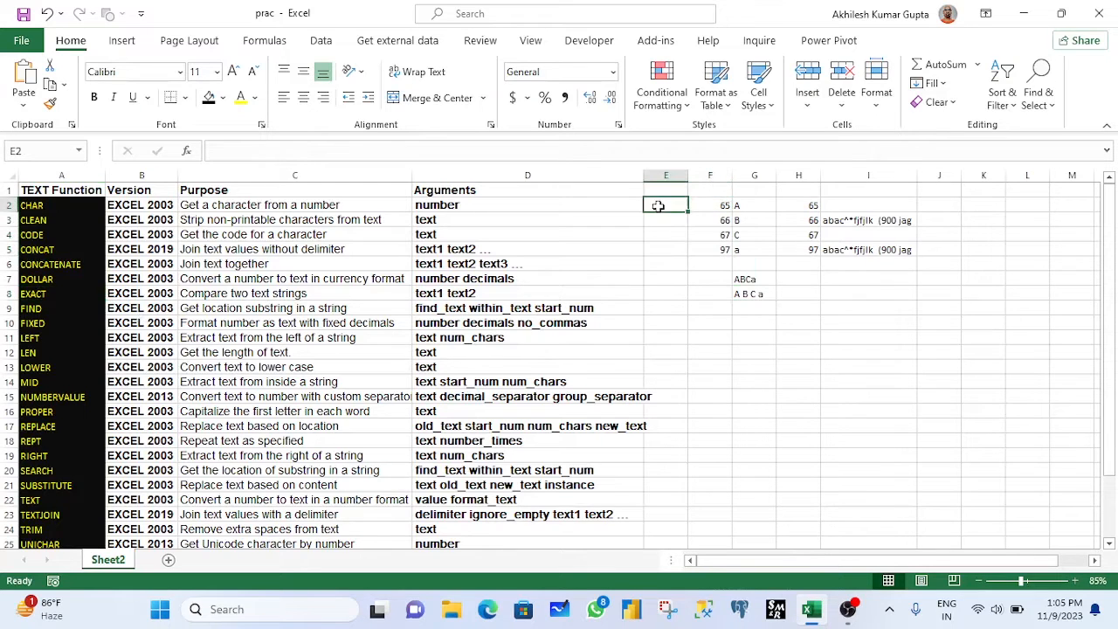
type("=doll")
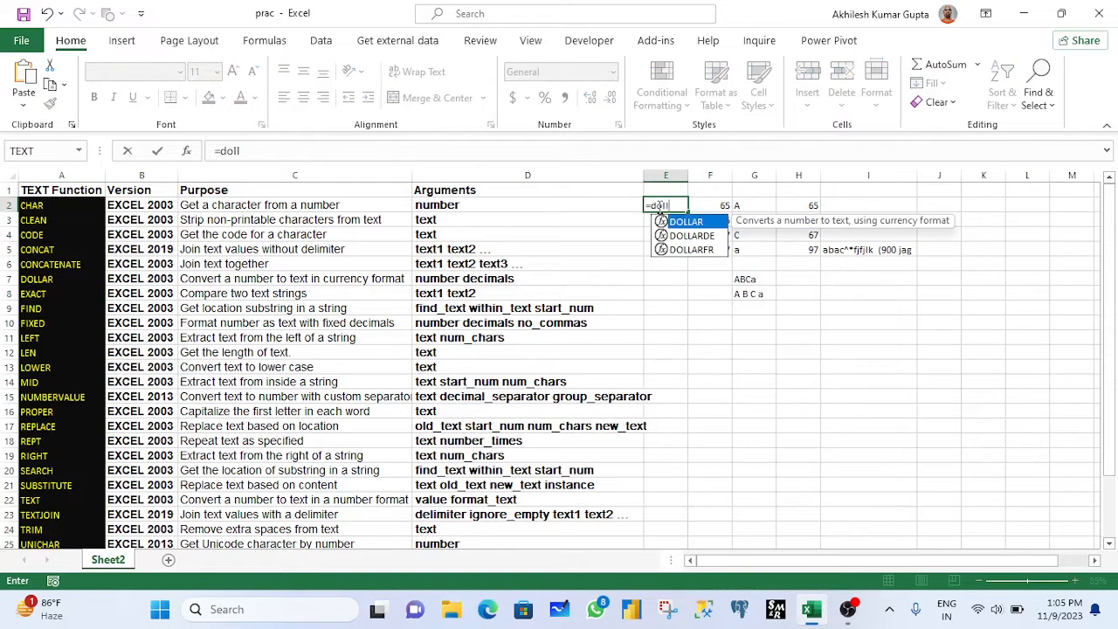
key("Tab")
key("Right")
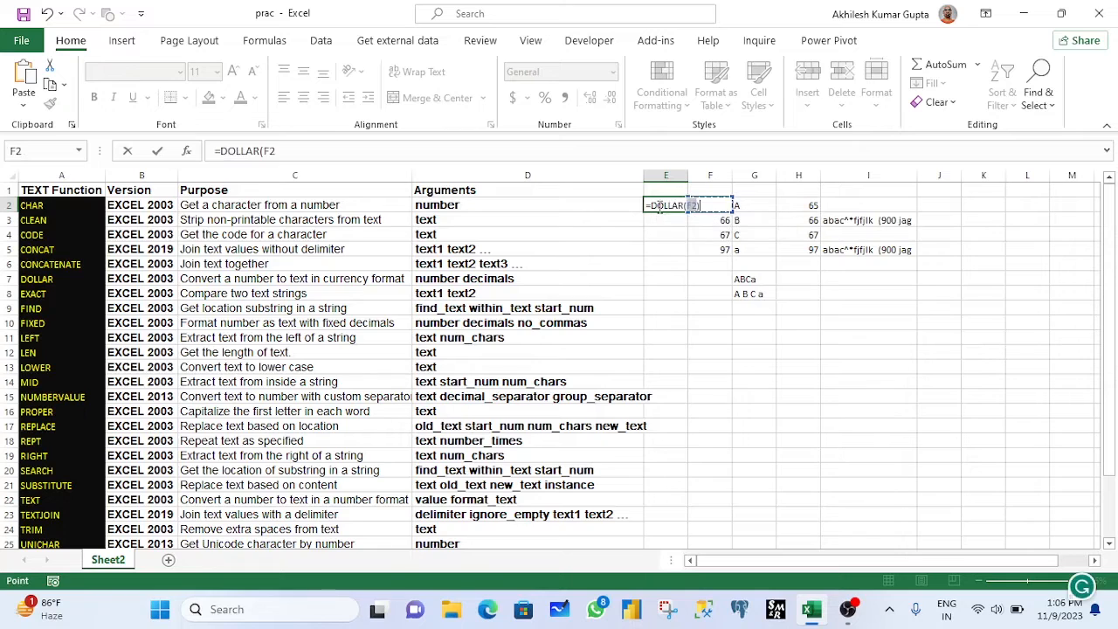
type(")")
key("Return")
Step: Fill the DOLLAR formula from E2 down to E5 and compare the results with the numbers in column F
left_click(660, 206)
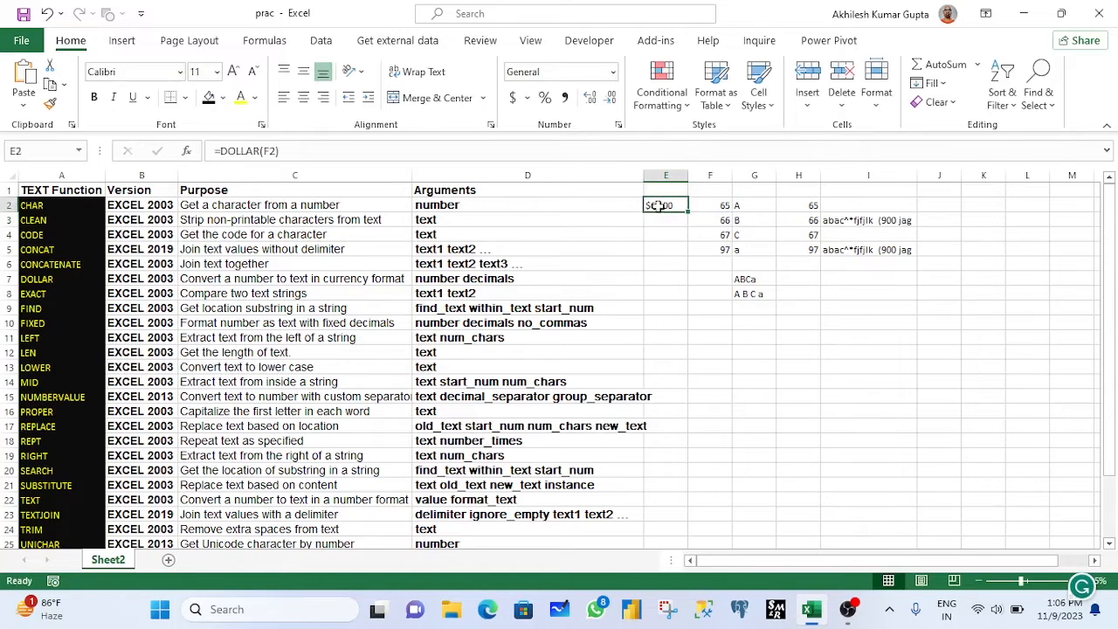
key("shift+Down")
key("shift+Down")
key("shift+Down")
key("ctrl+d")
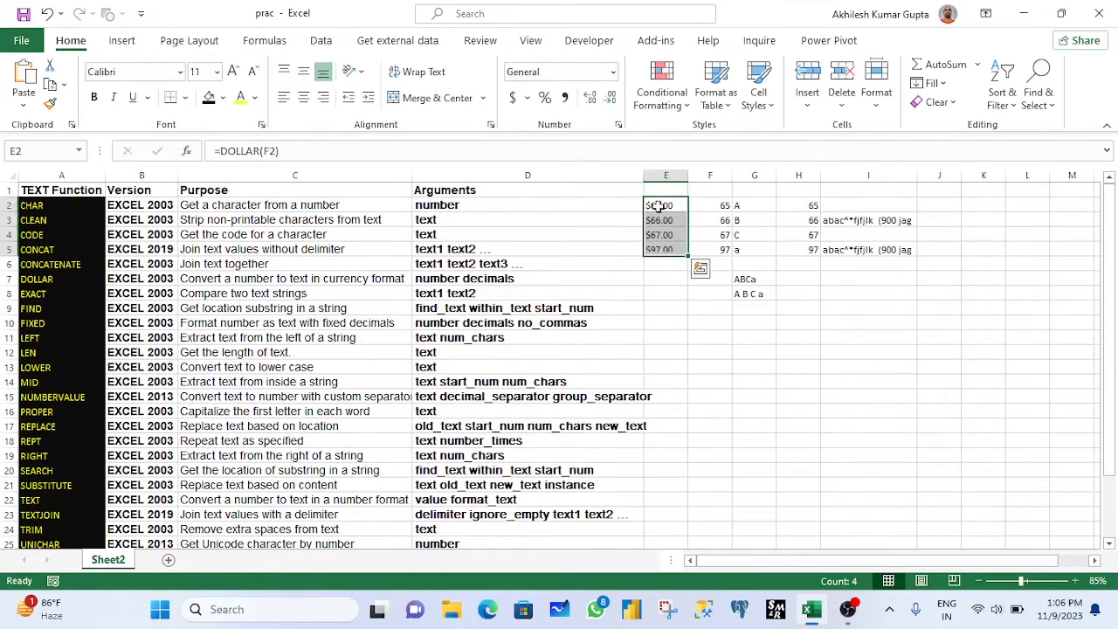
left_click(663, 307)
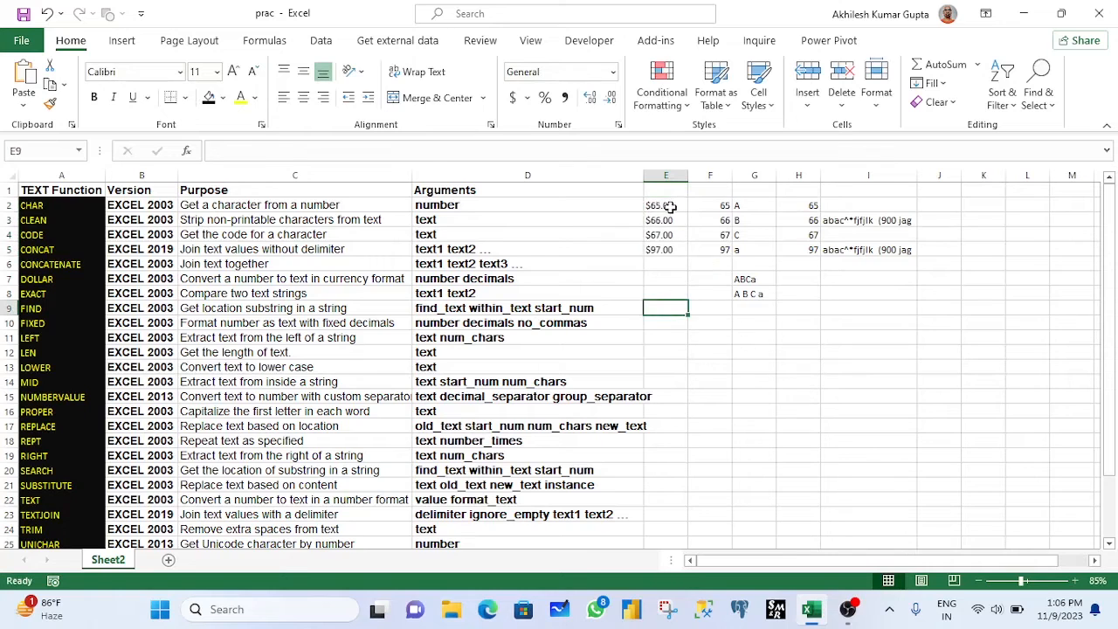
left_click_drag(668, 206, 670, 259)
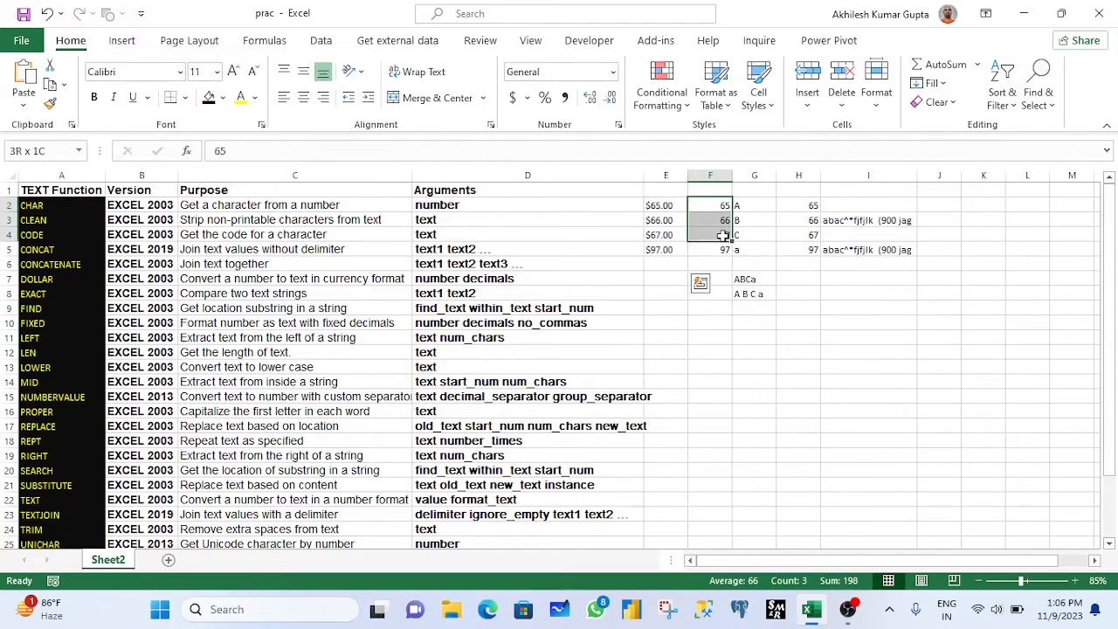
left_click(669, 210)
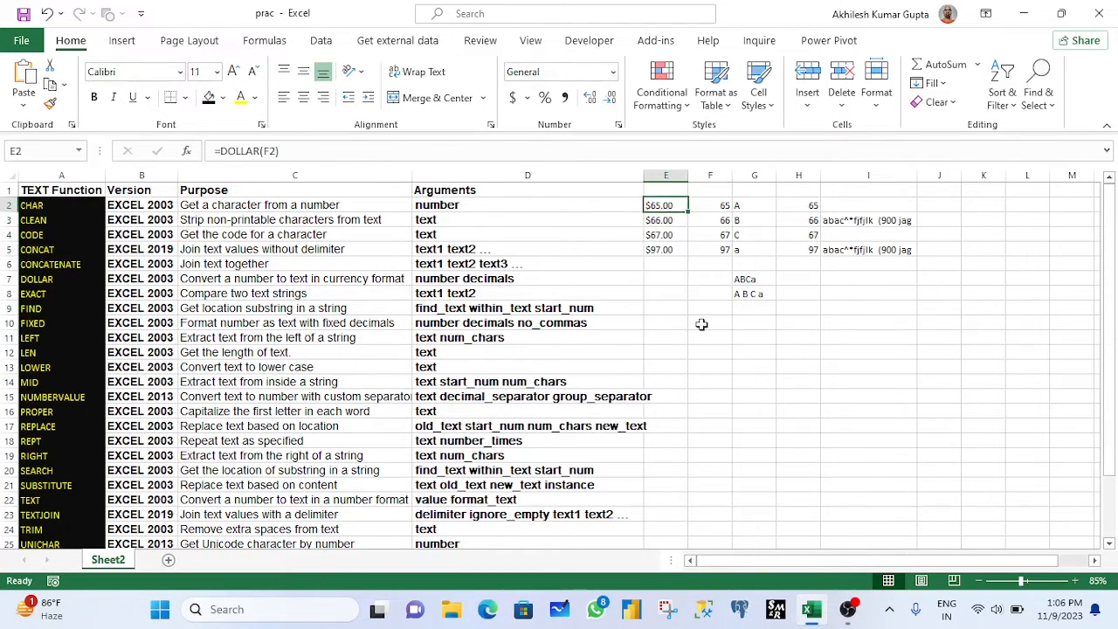
Step: Enter the sample text A in both F12 and G12 for the EXACT function example
left_click(33, 297)
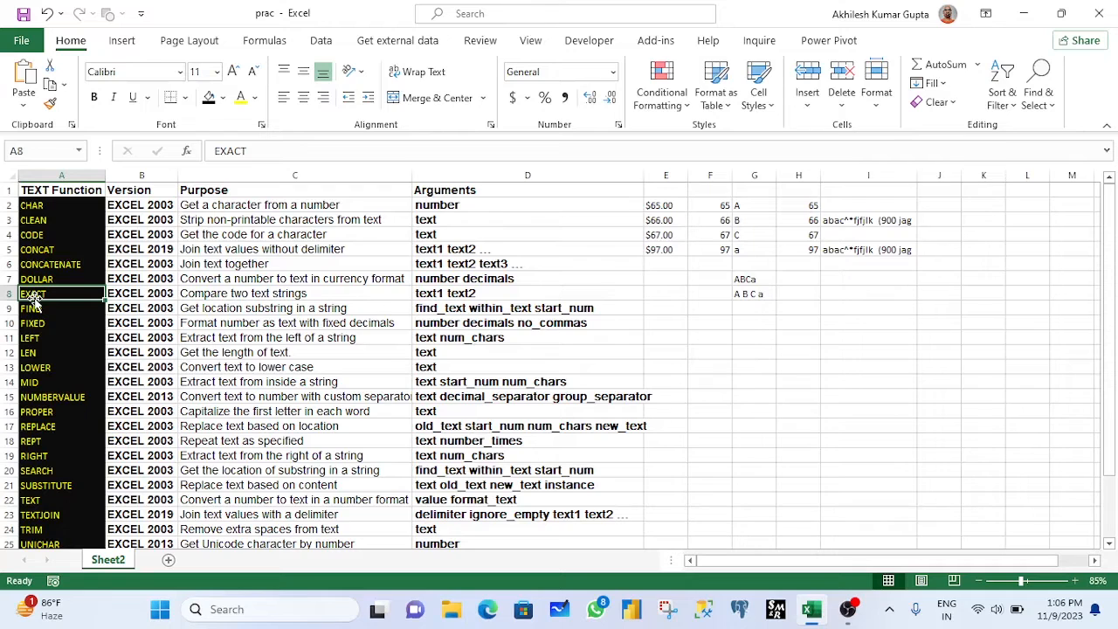
left_click(694, 350)
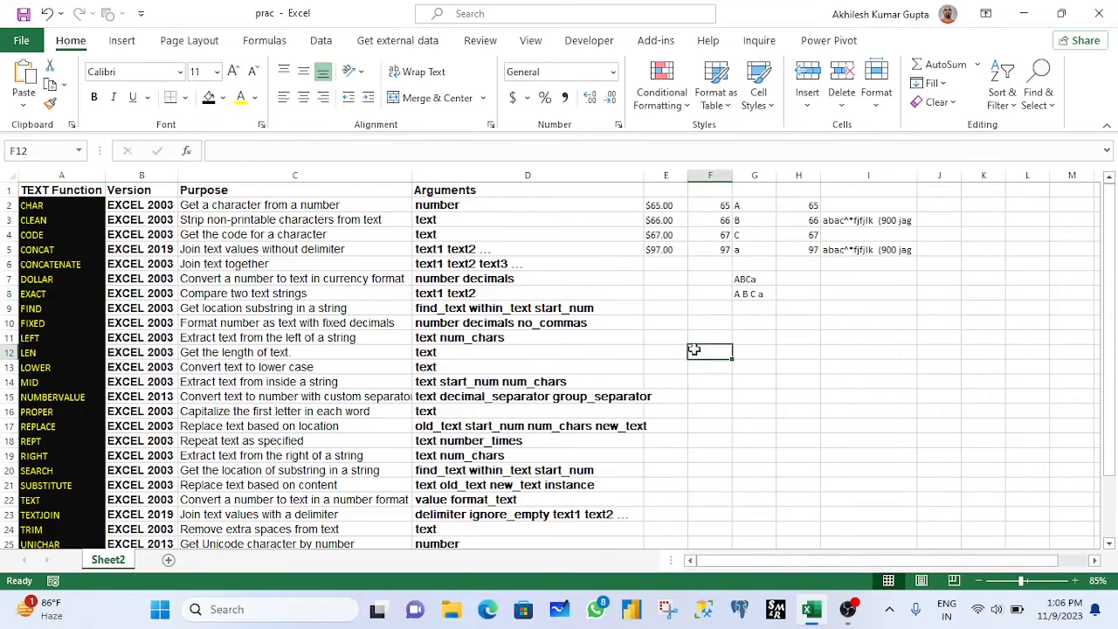
type("A")
key("Tab")
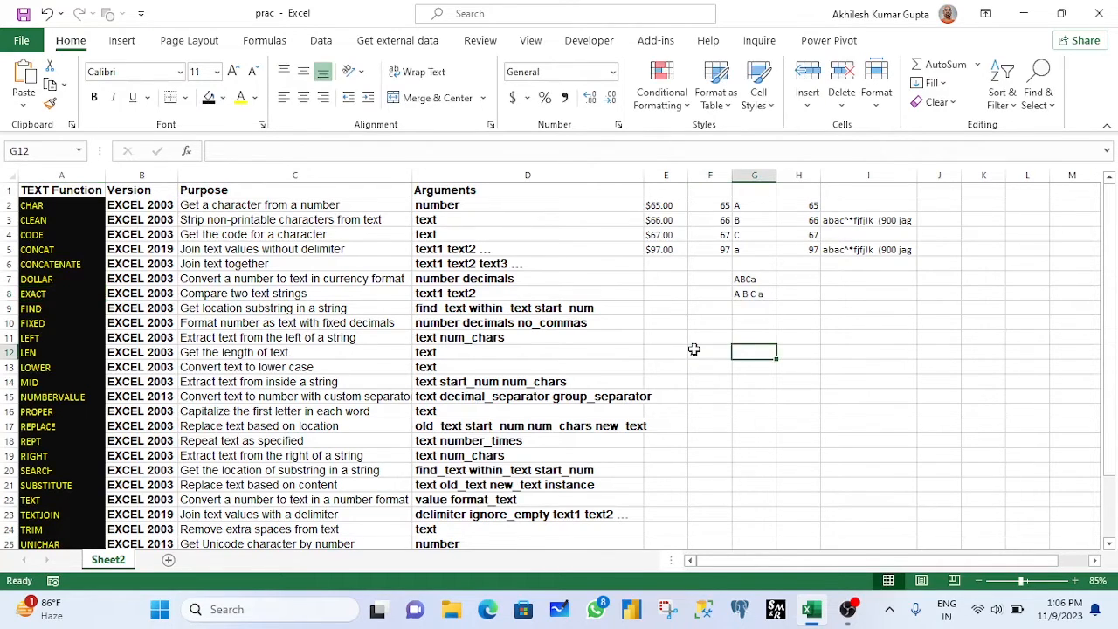
type("A")
key("Return")
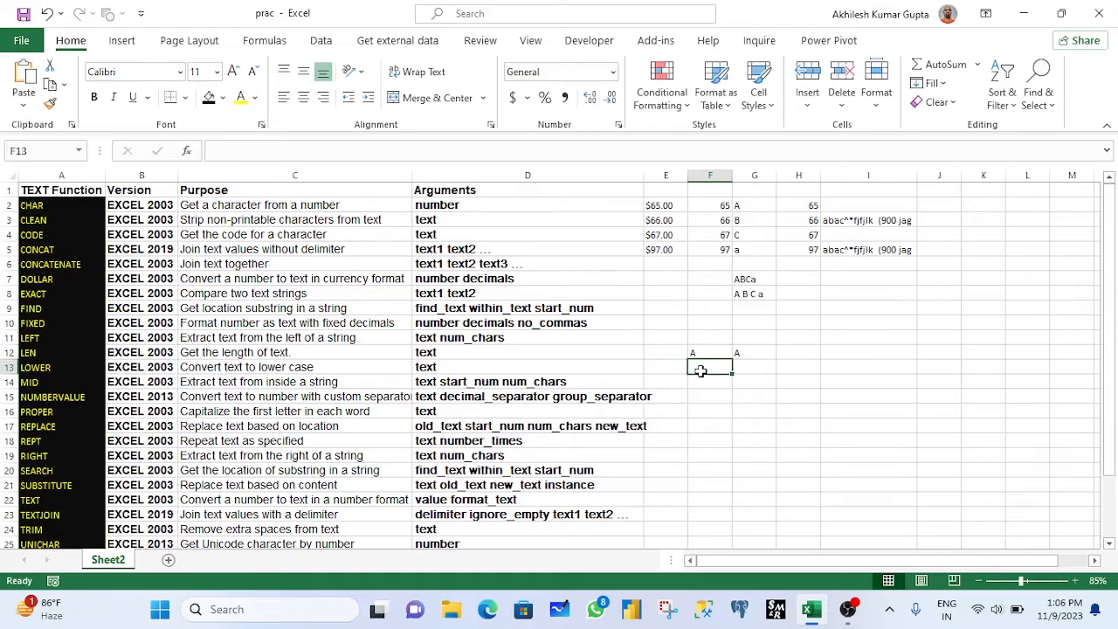
left_click(694, 354)
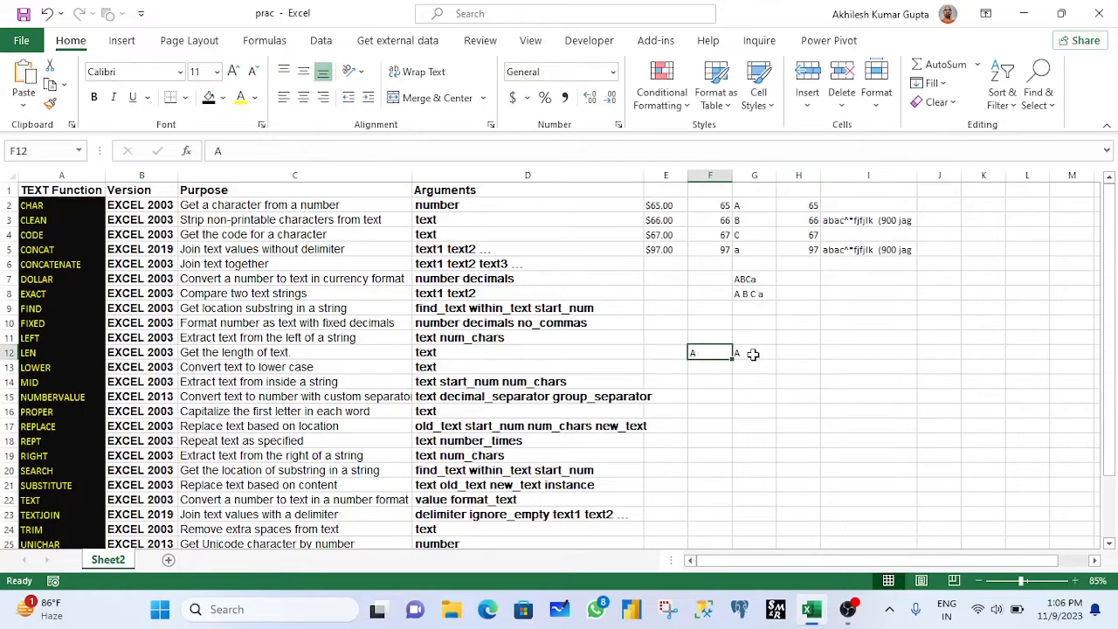
Step: Test whether the texts in F12 and G12 match by entering =EXACT(F12,G12) in cell F13
left_click(749, 353)
left_click(710, 371)
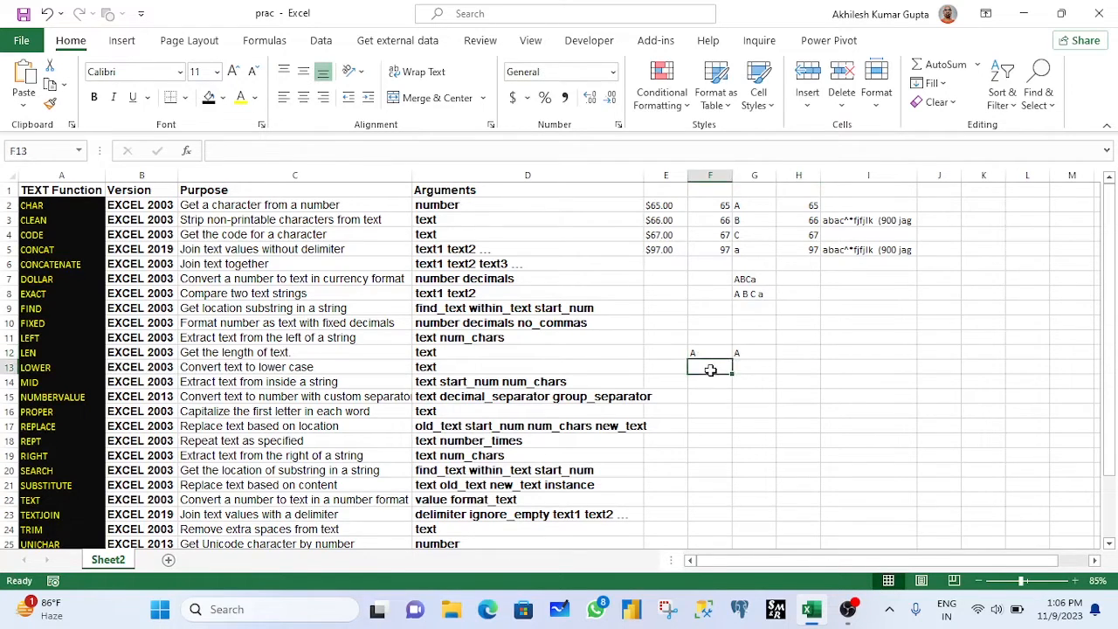
type("=EXACT(")
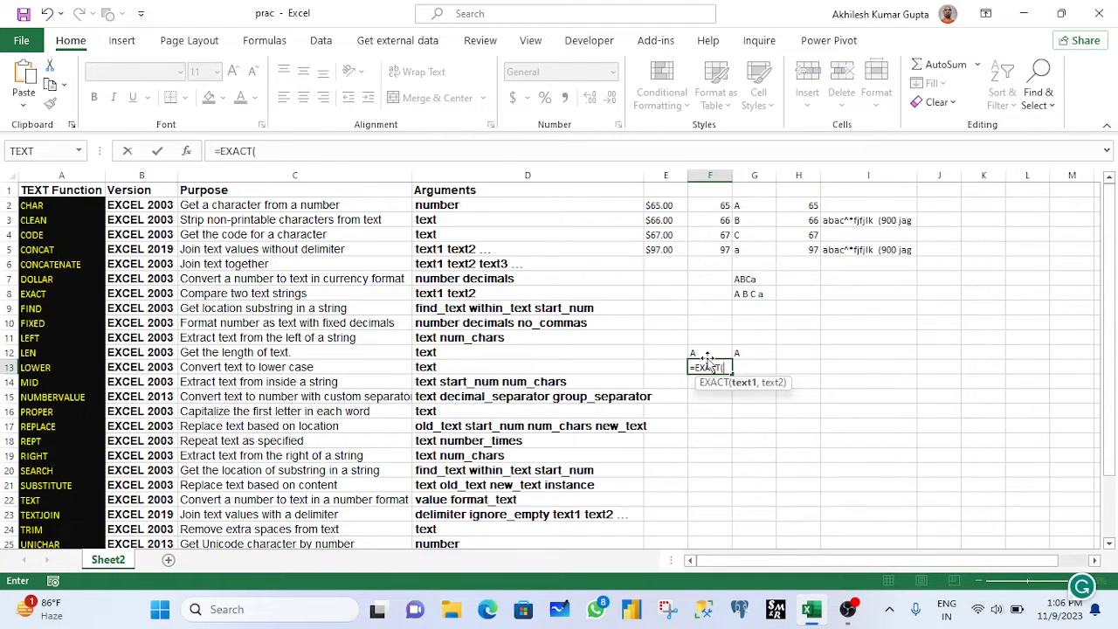
left_click(707, 353)
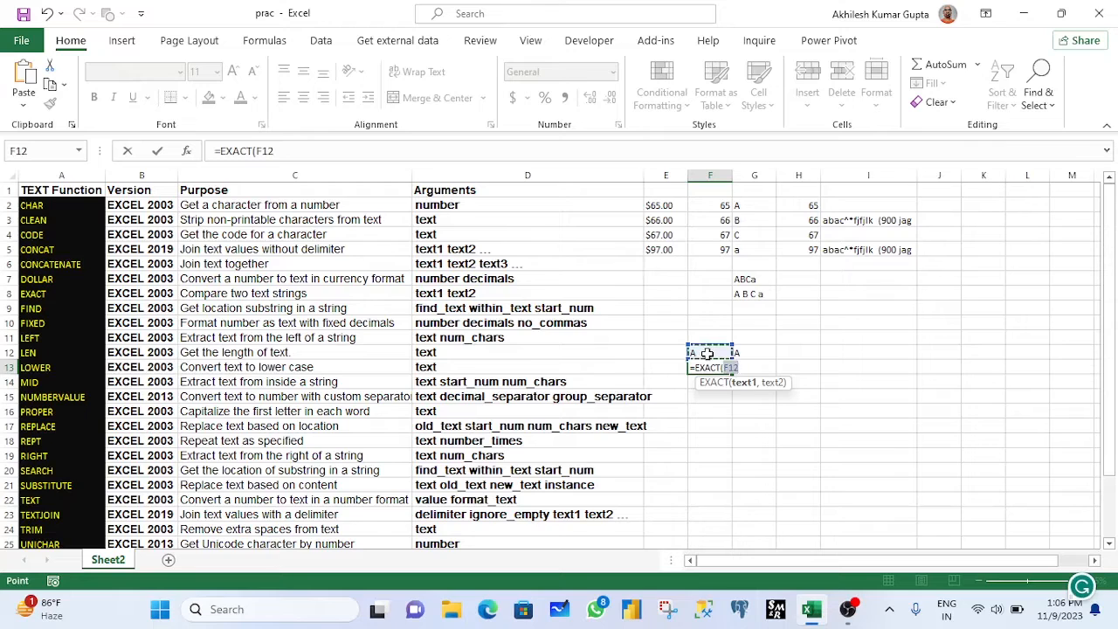
type(",")
left_click(759, 351)
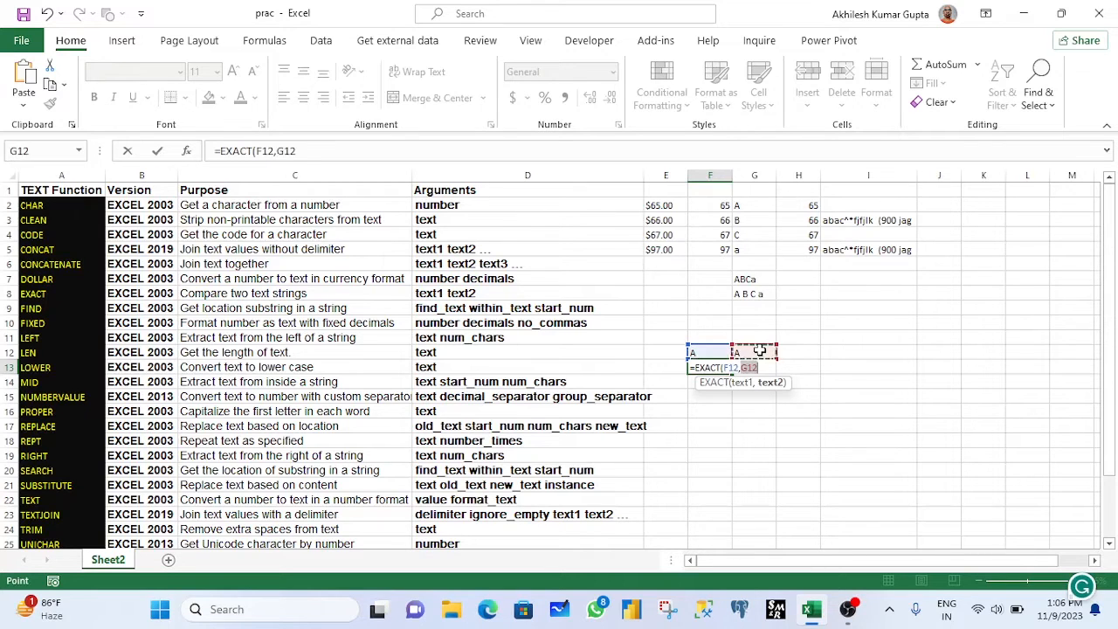
type(")")
key("Return")
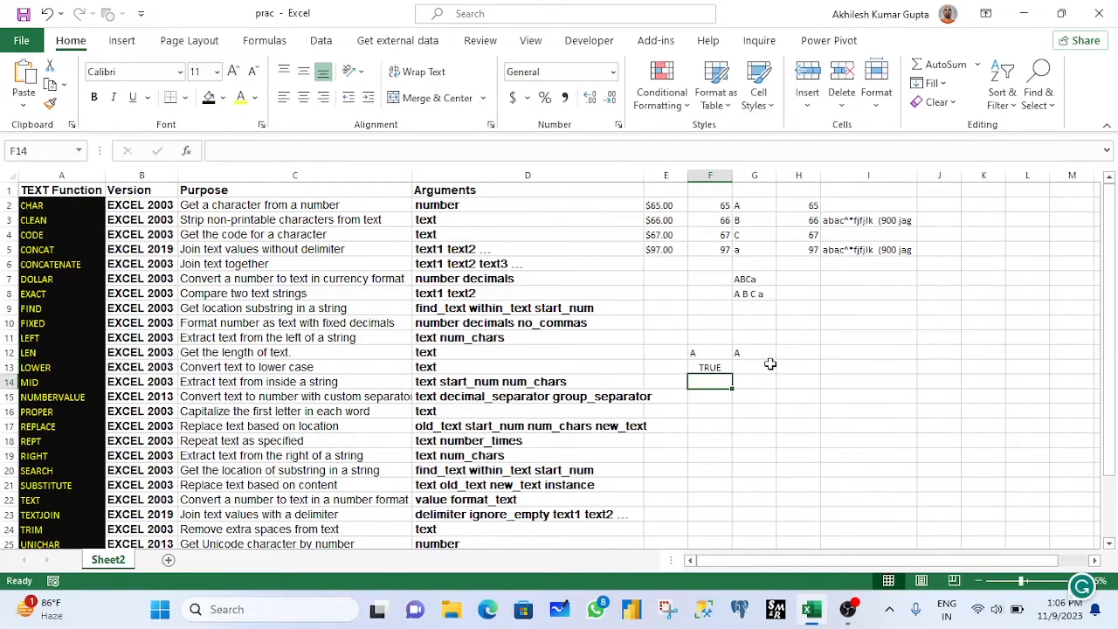
Step: Change G12 to a lowercase a and compare the EXACT result in F13 with the texts in F12 and G12
left_click(699, 353)
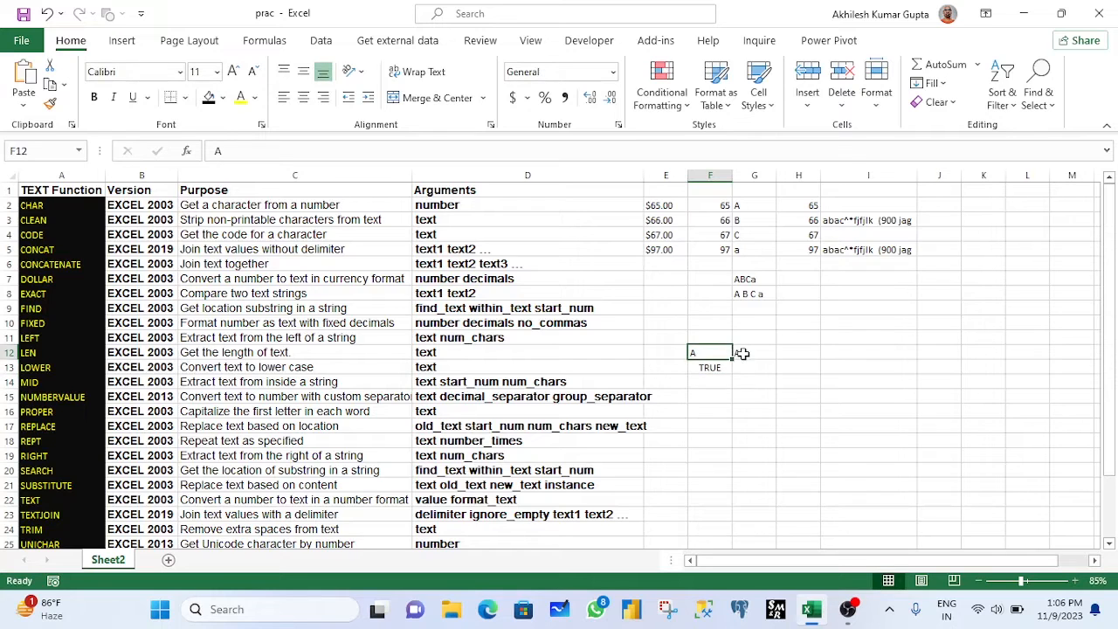
left_click(743, 351)
type("a")
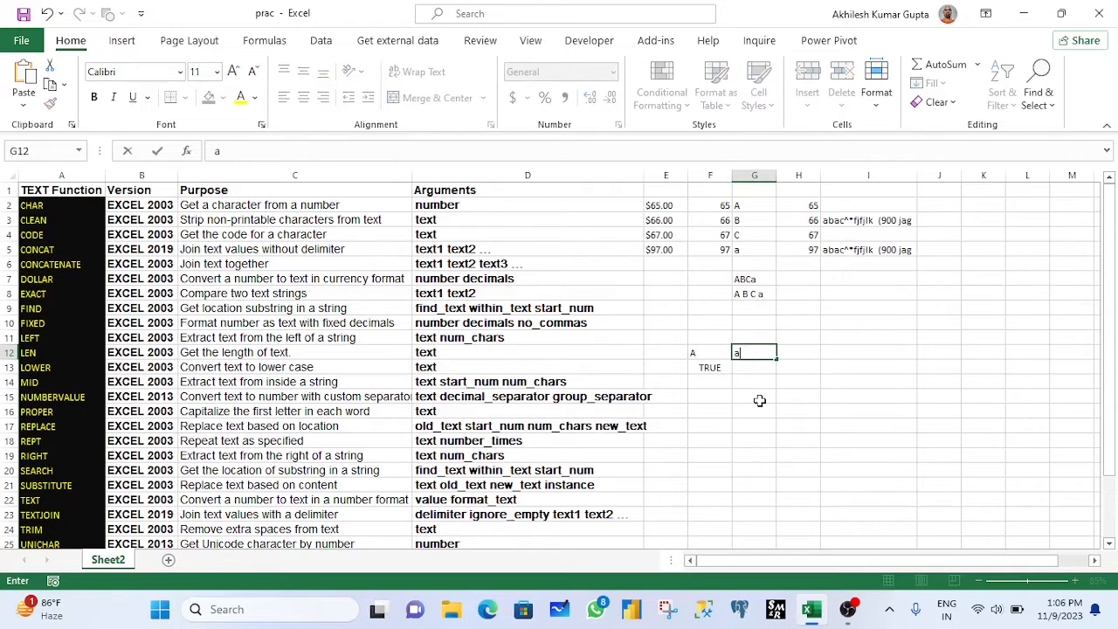
key("Return")
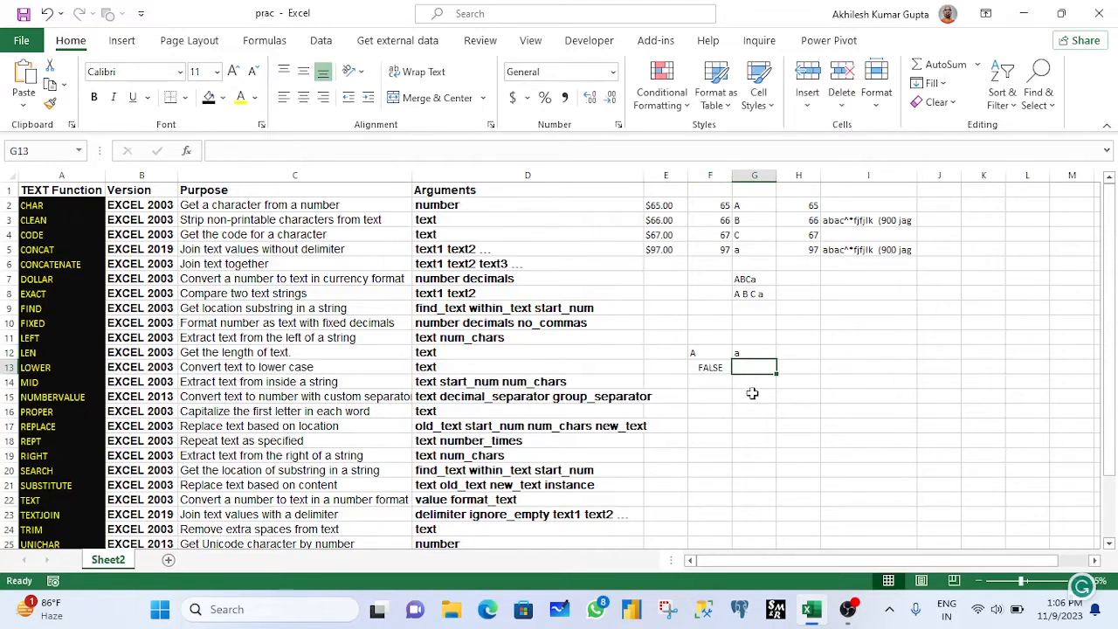
left_click(712, 368)
left_click_drag(699, 354, 736, 361)
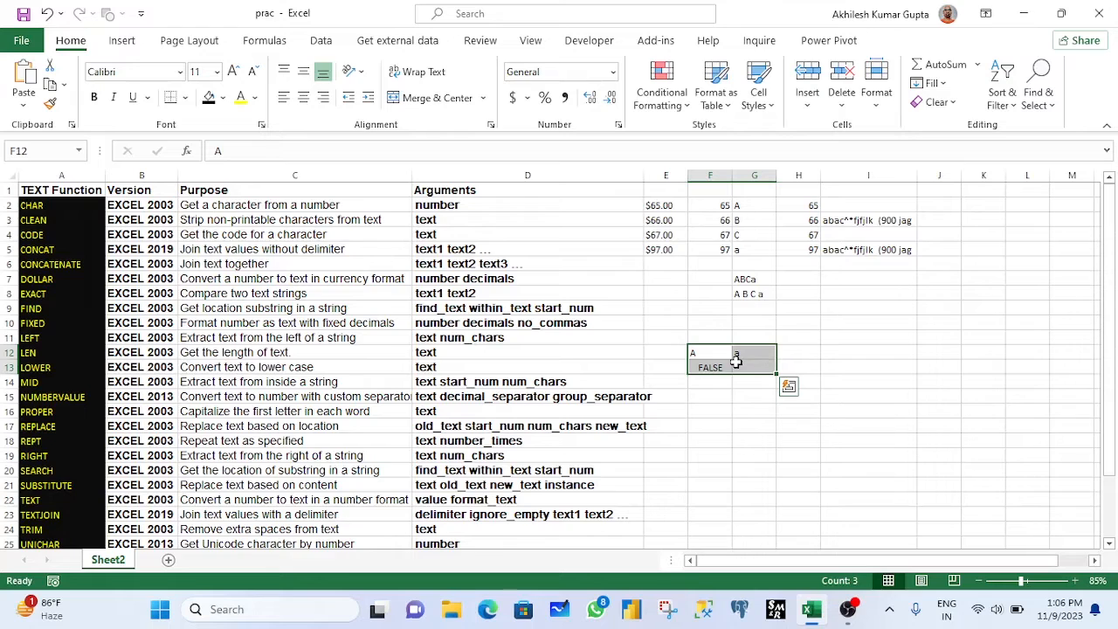
left_click(704, 354)
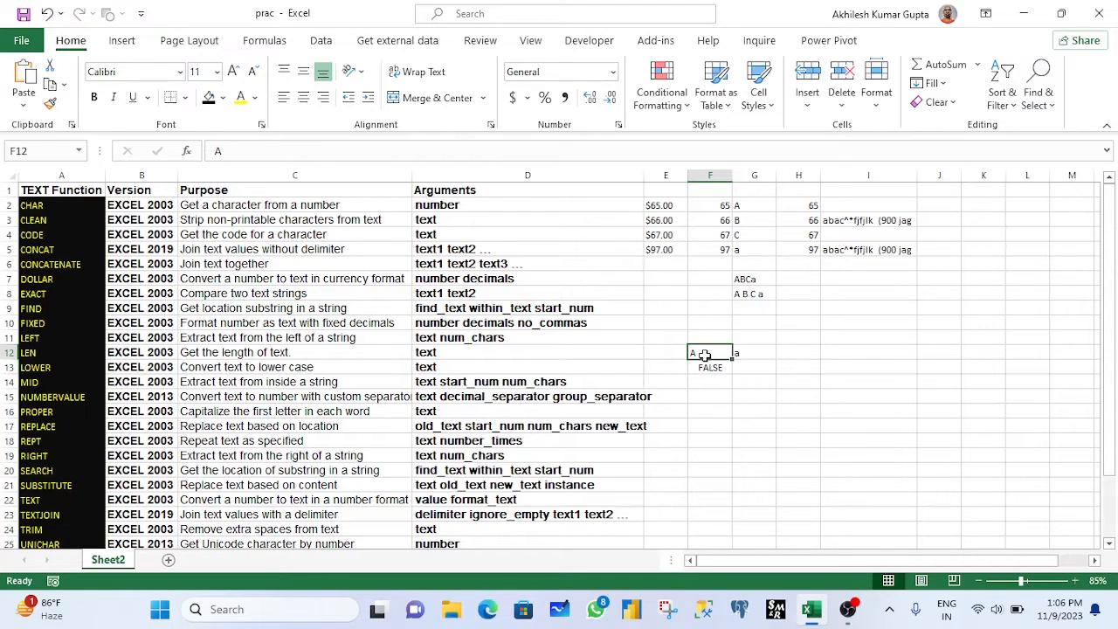
left_click_drag(705, 354, 741, 352)
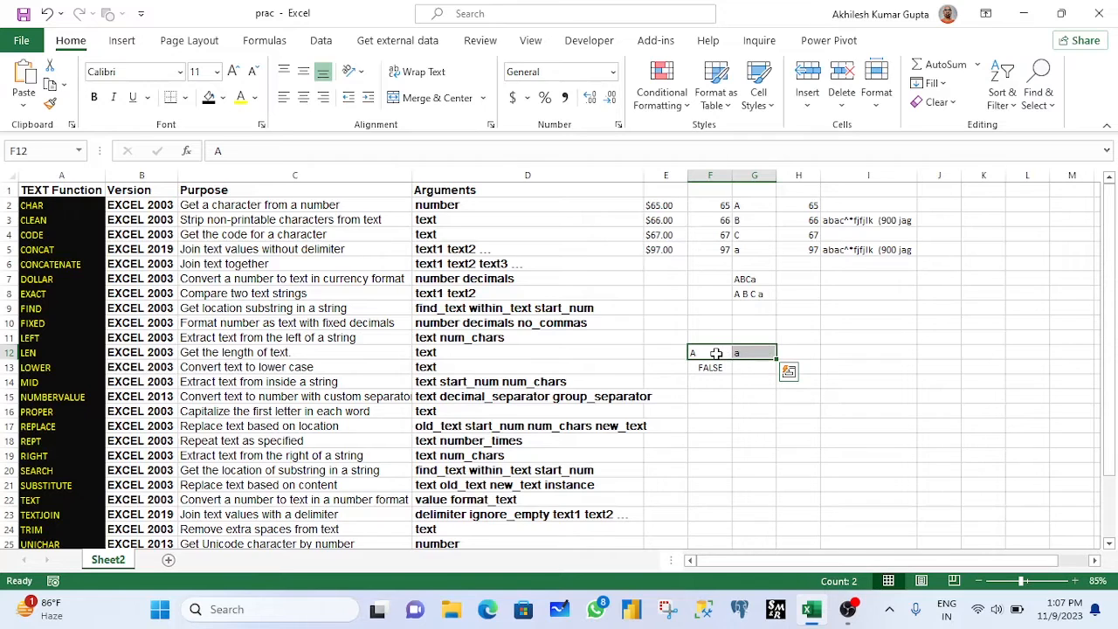
Step: Enter a lowercase sample first name in cell I9 for the FIND function example
left_click(32, 308)
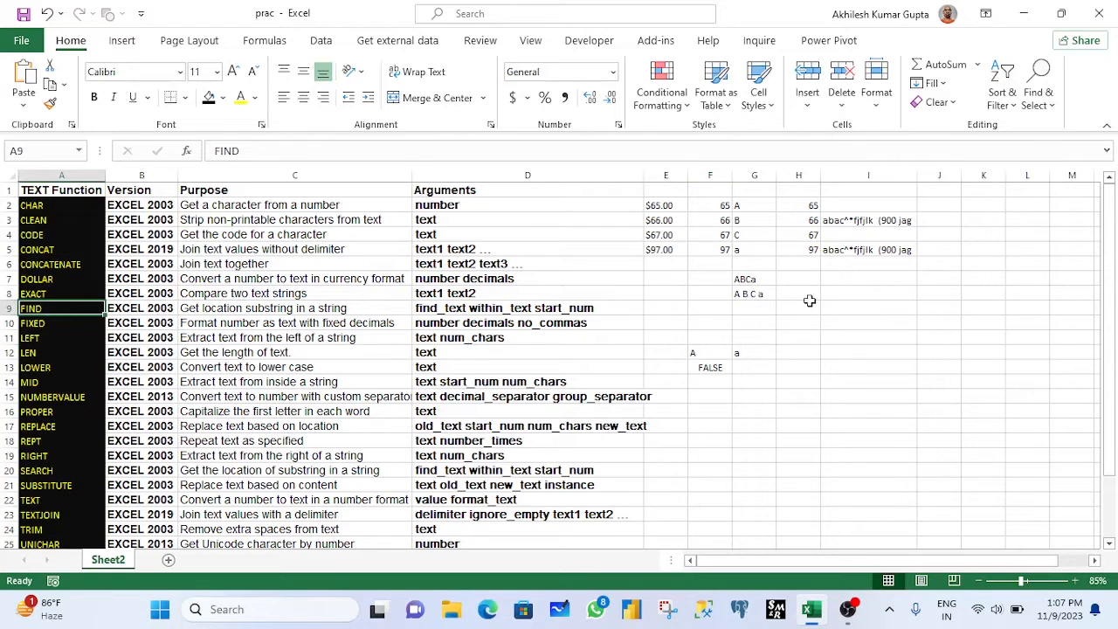
left_click(879, 310)
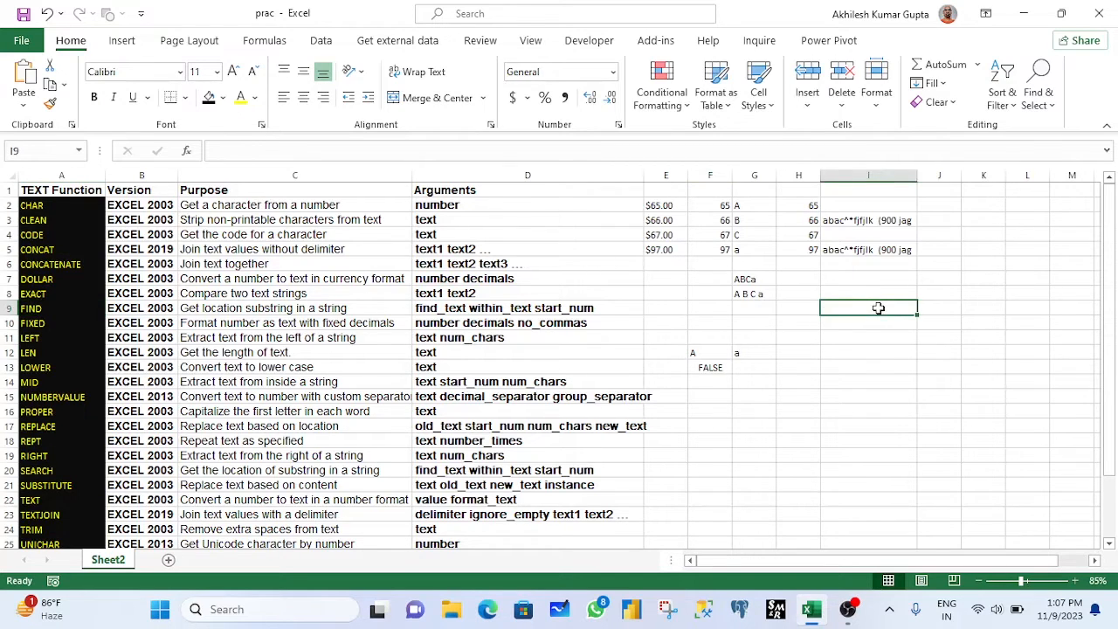
type("rea")
key("BackSpace")
key("BackSpace")
type("a")
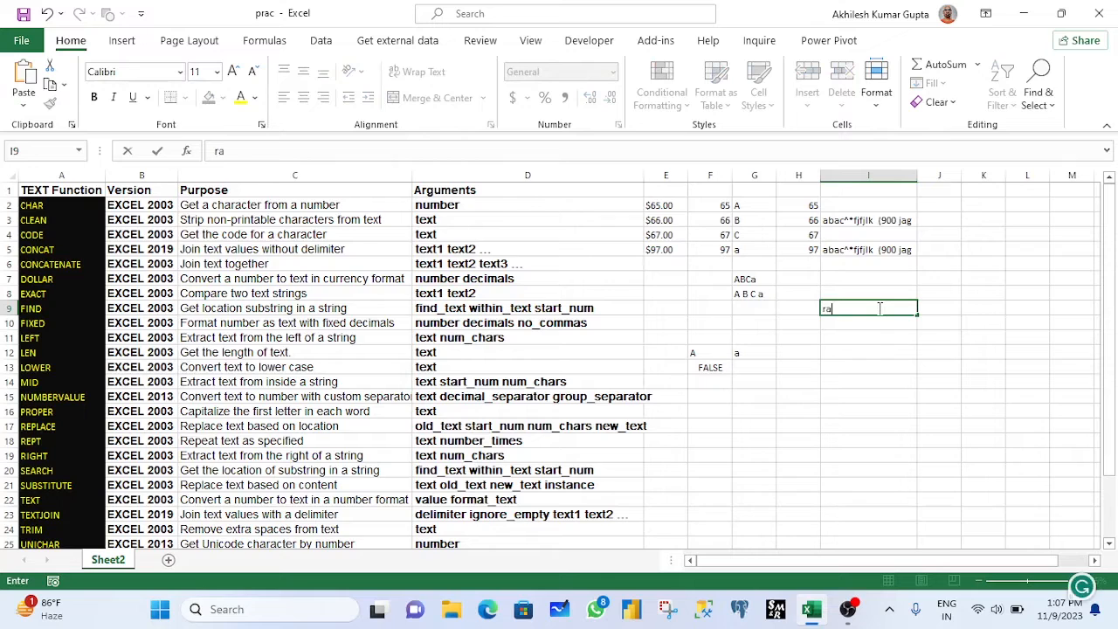
type("mesh")
key("Return")
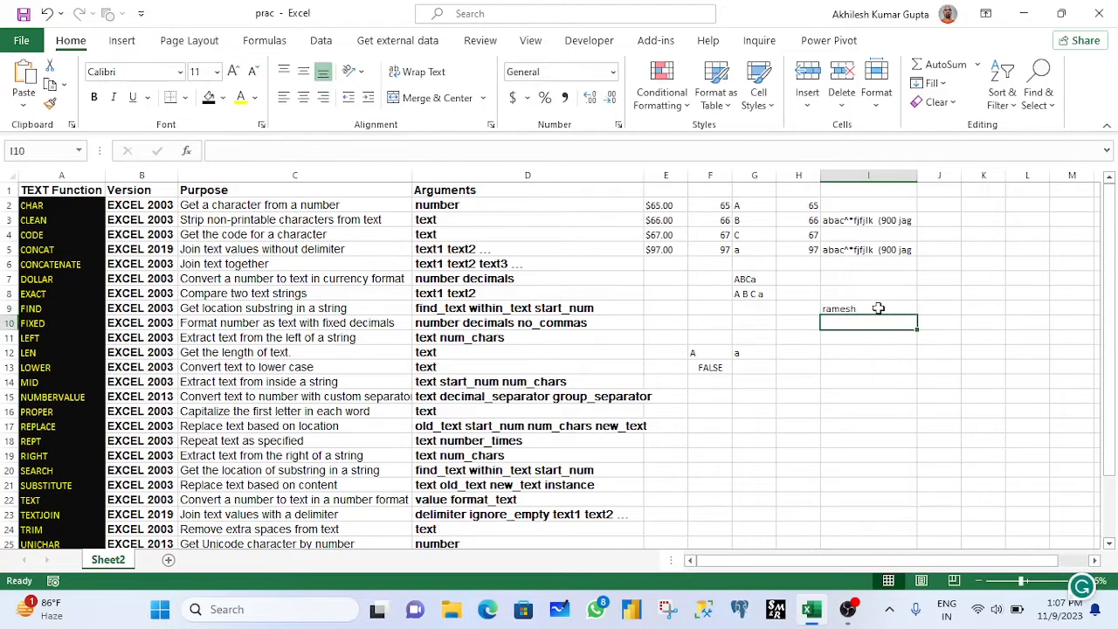
Step: Locate the letter a in the I9 text by entering =FIND("a",I9,1) in cell I11
key("Down")
type("=fi")
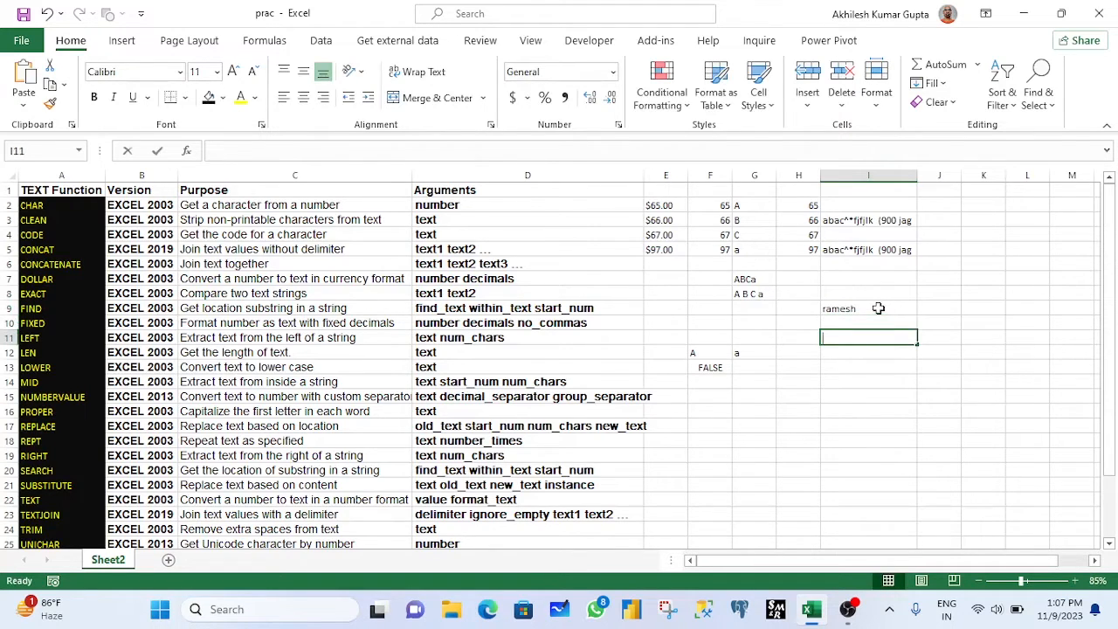
type("nd")
key("Tab")
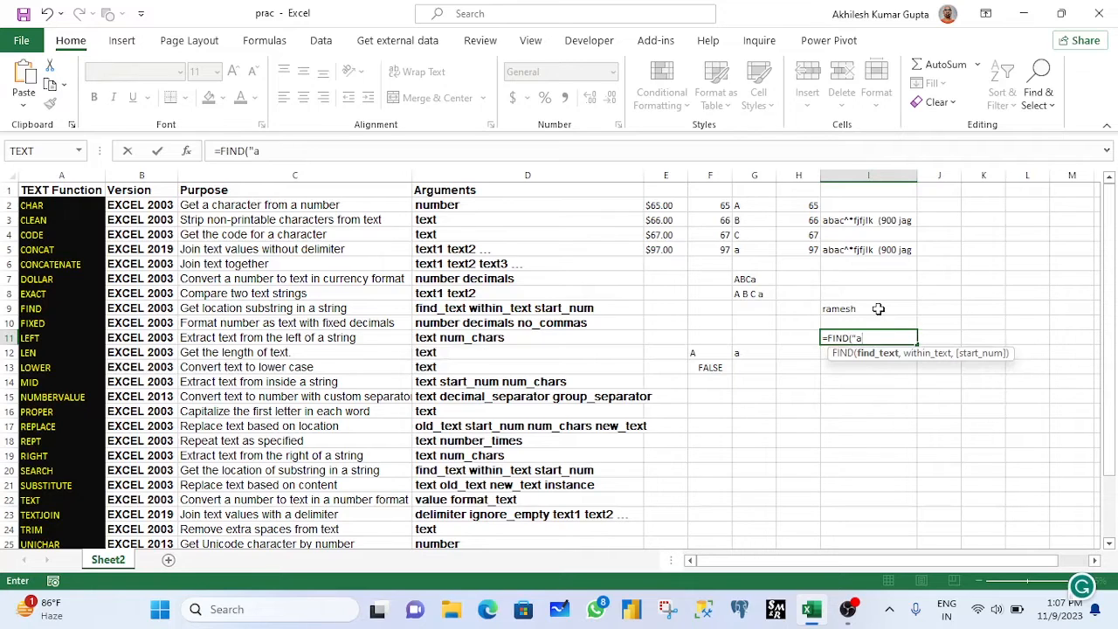
type(",")
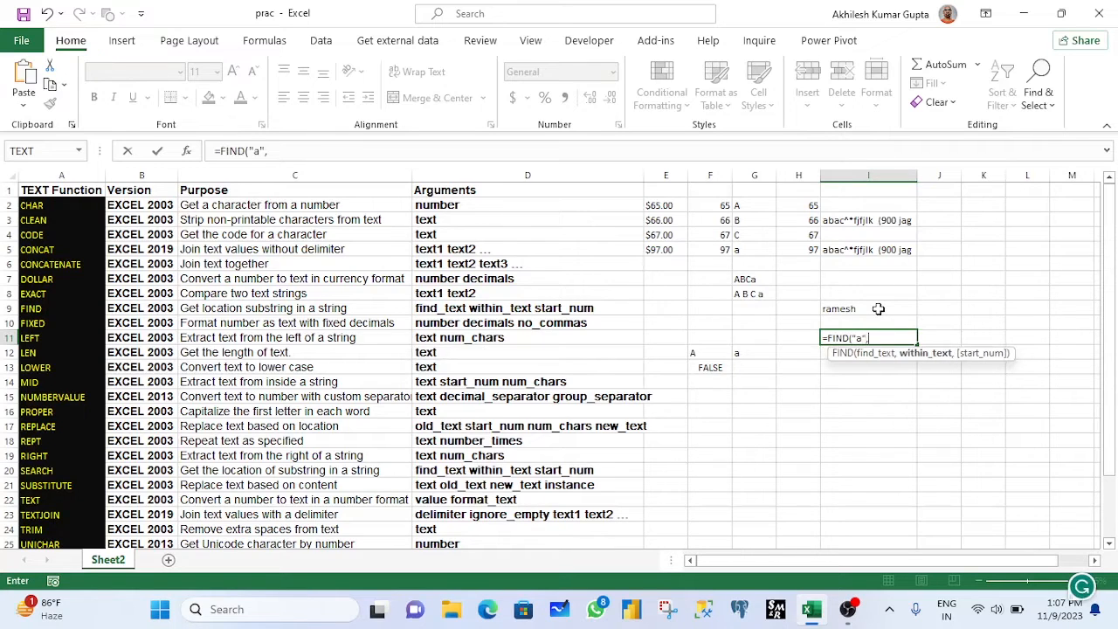
left_click(868, 308)
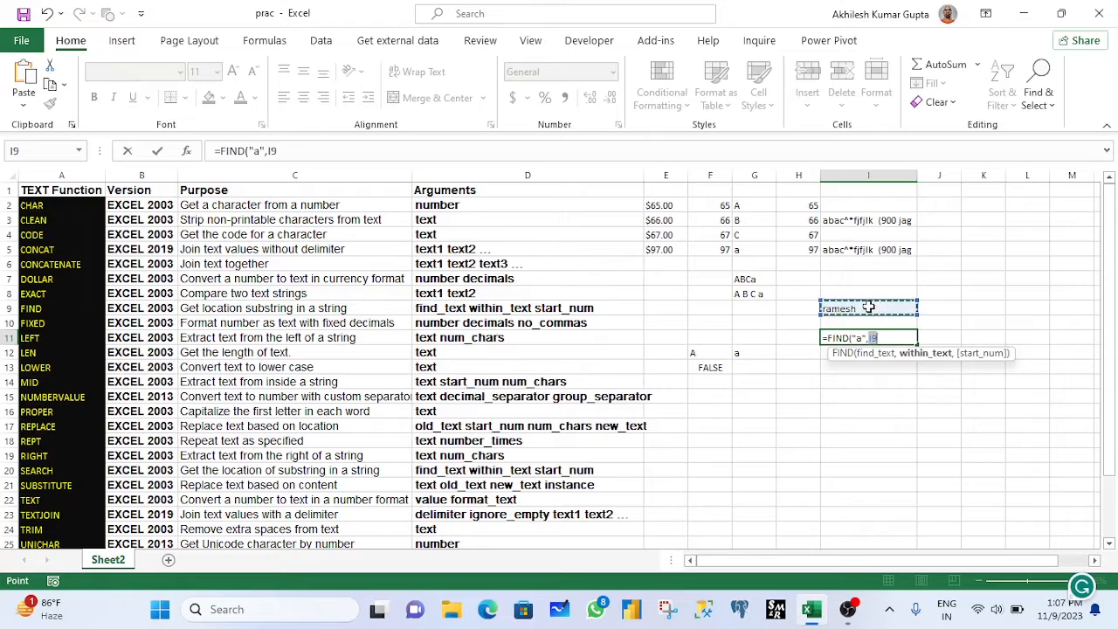
type(",1")
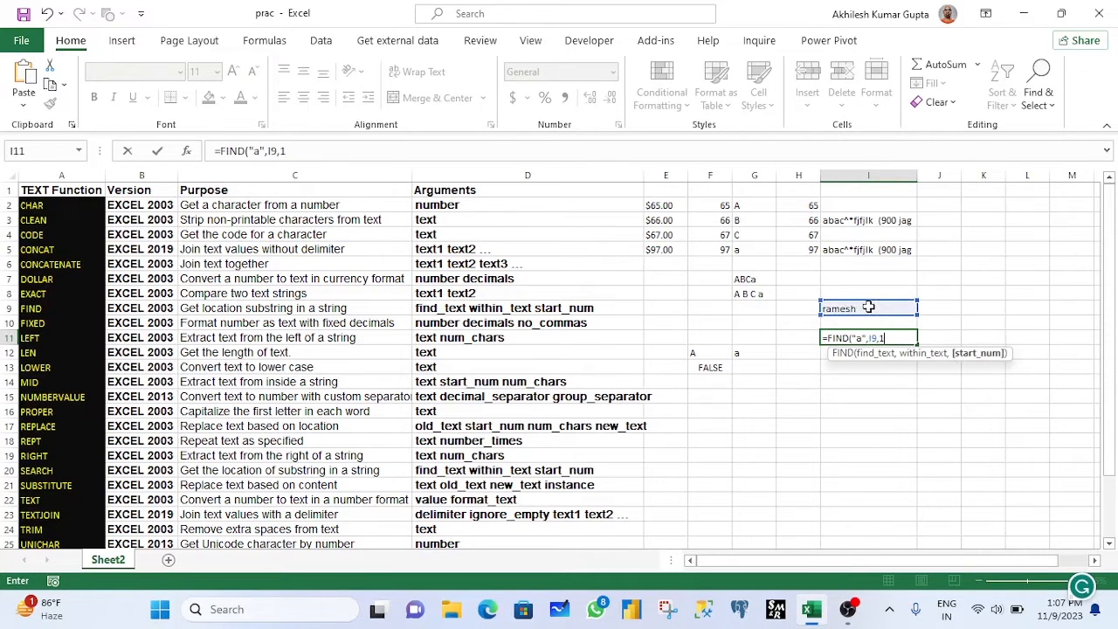
type(")")
key("Return")
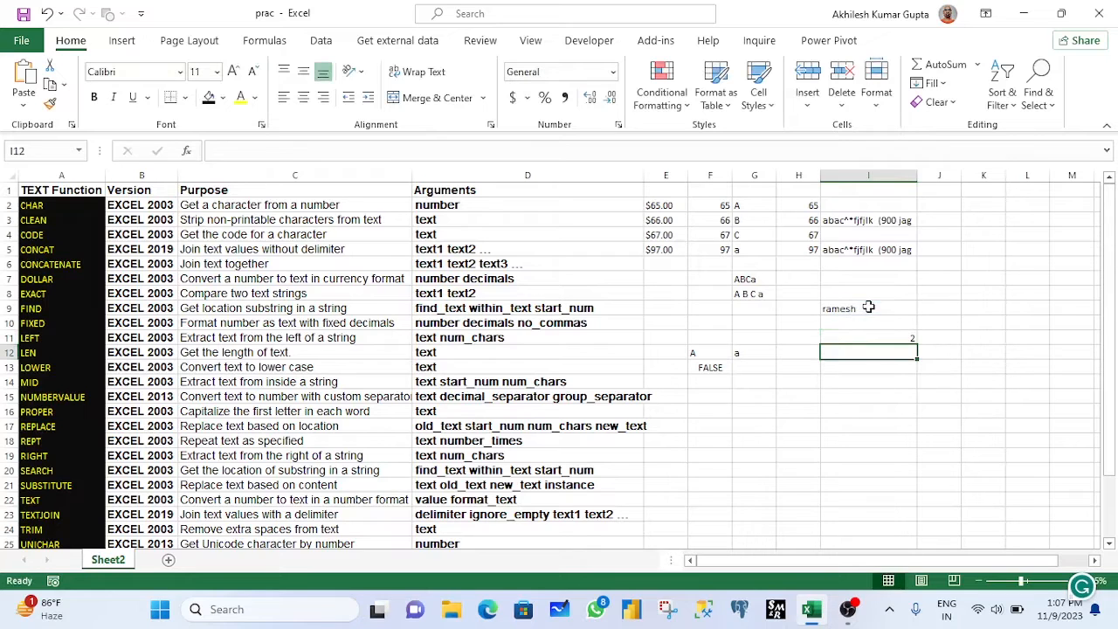
Step: Review the FIND formula and result in I11 against the purpose text in C9 and the sample text in I9
left_click(871, 338)
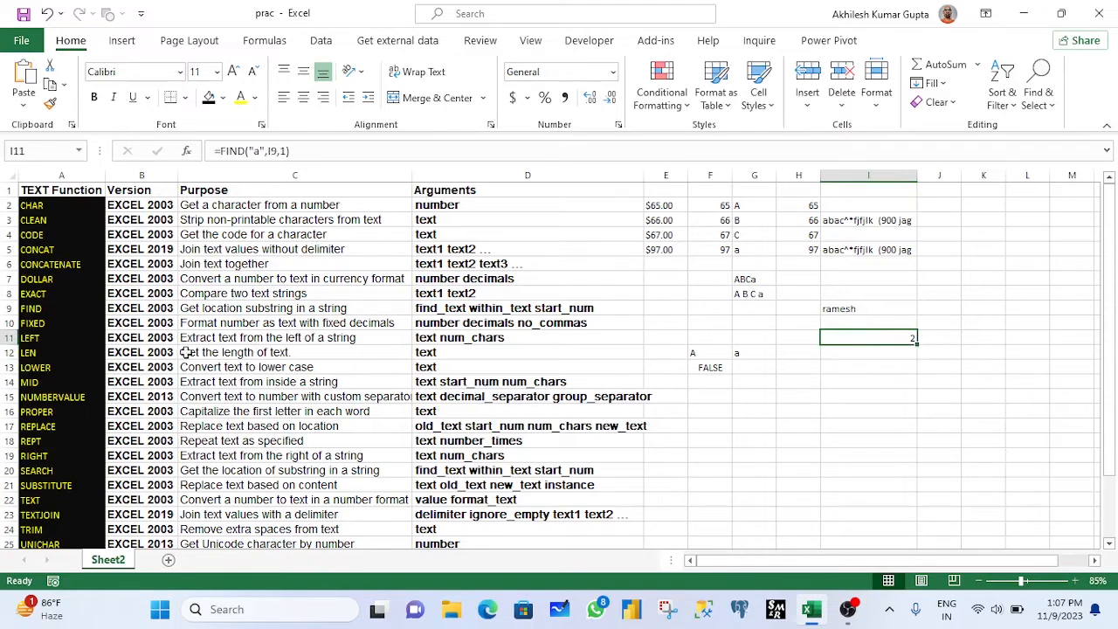
left_click(194, 307)
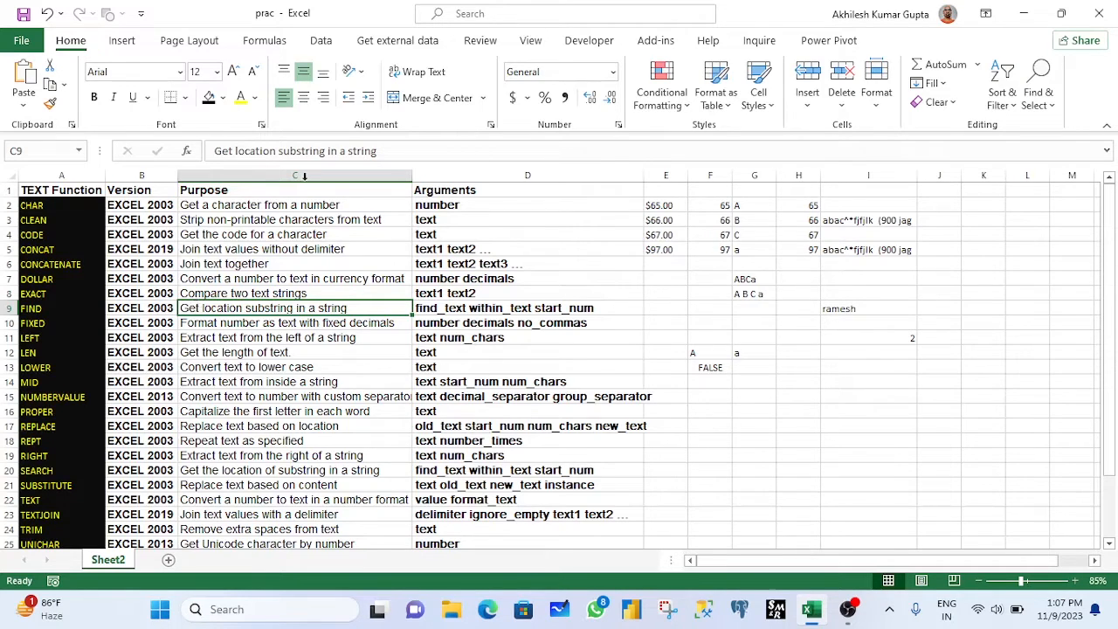
left_click(835, 311)
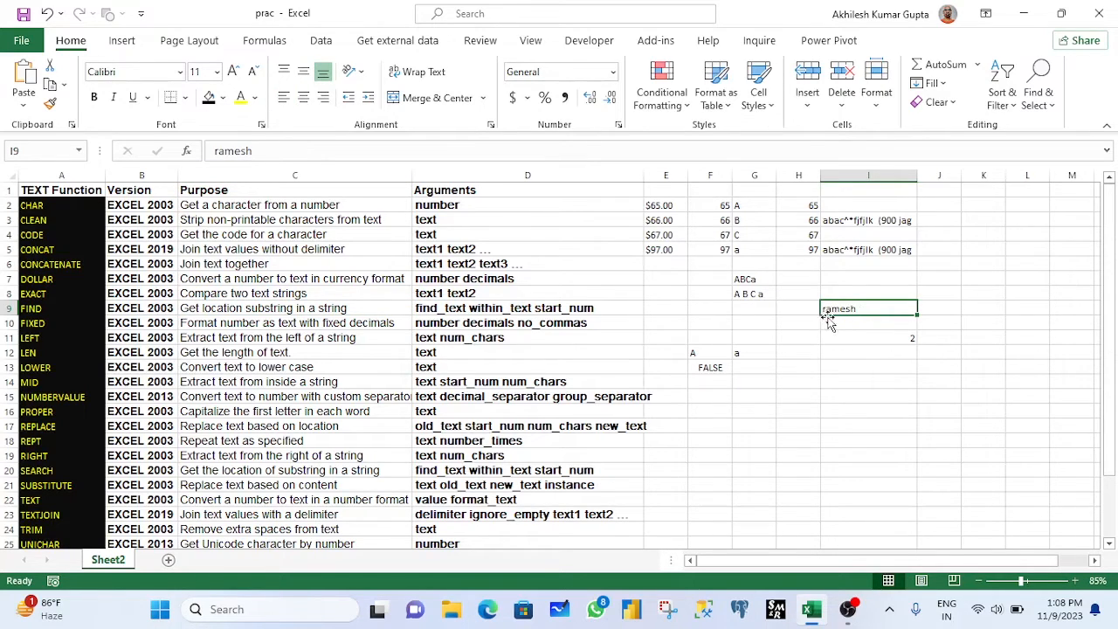
left_click(896, 337)
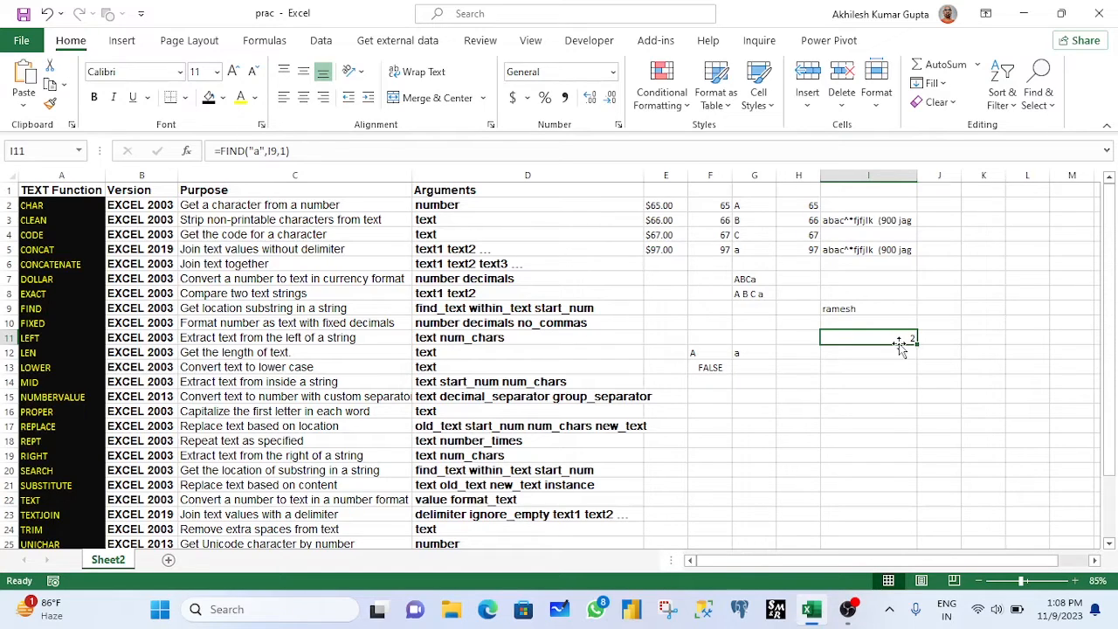
left_click(33, 311)
Step: Format the number in F2 as text with one decimal and no commas by entering =FIXED(F2,1,TRUE) in cell E8
left_click(27, 326)
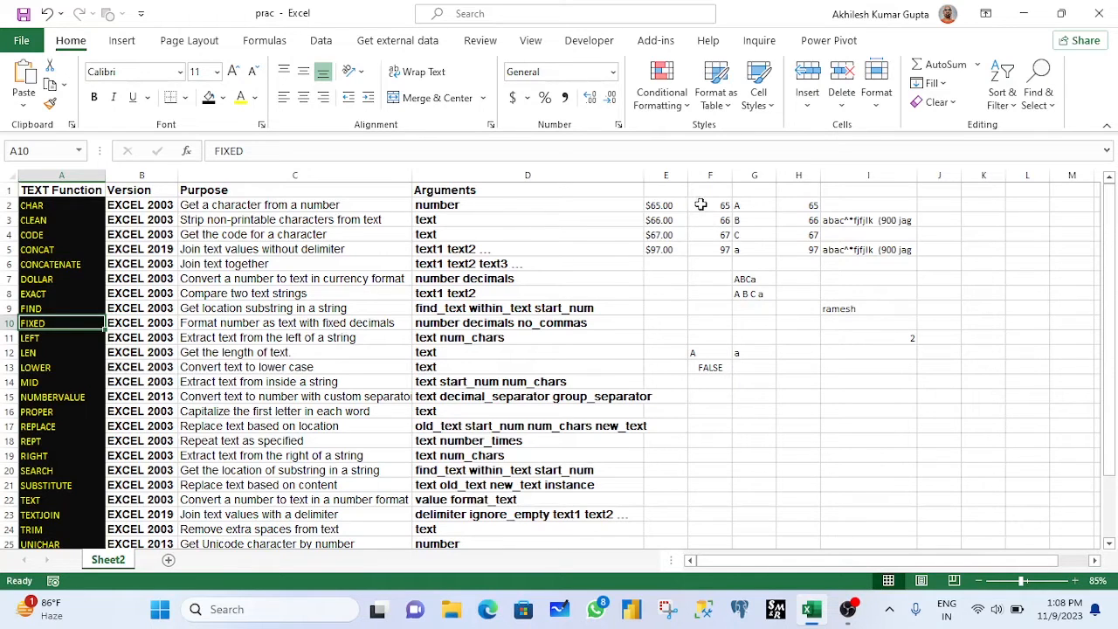
left_click_drag(706, 205, 714, 250)
left_click(666, 293)
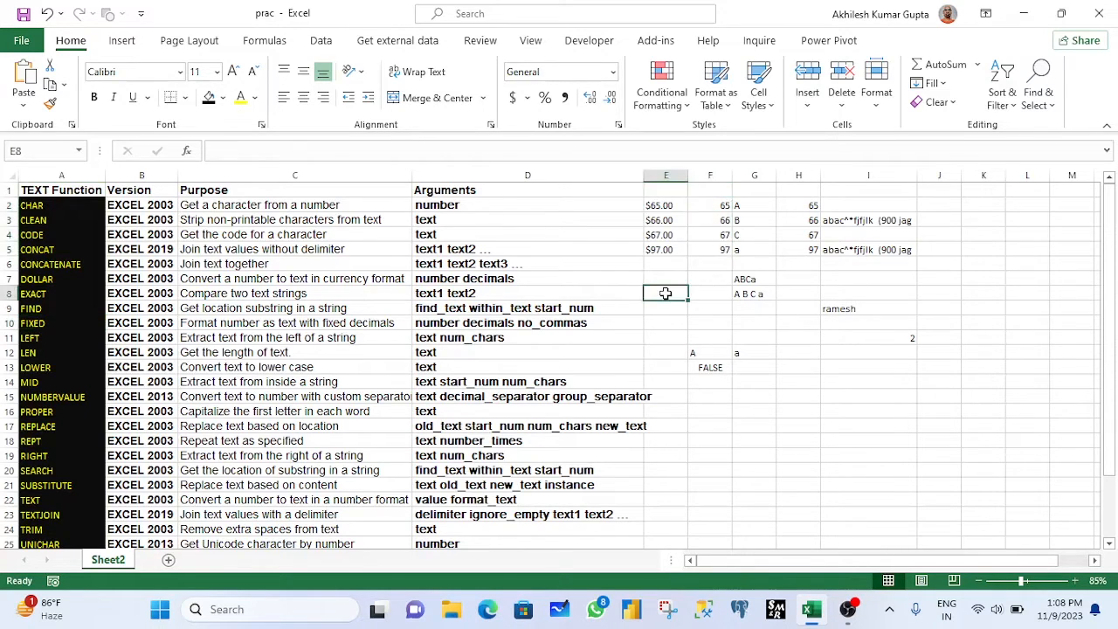
type("=fin")
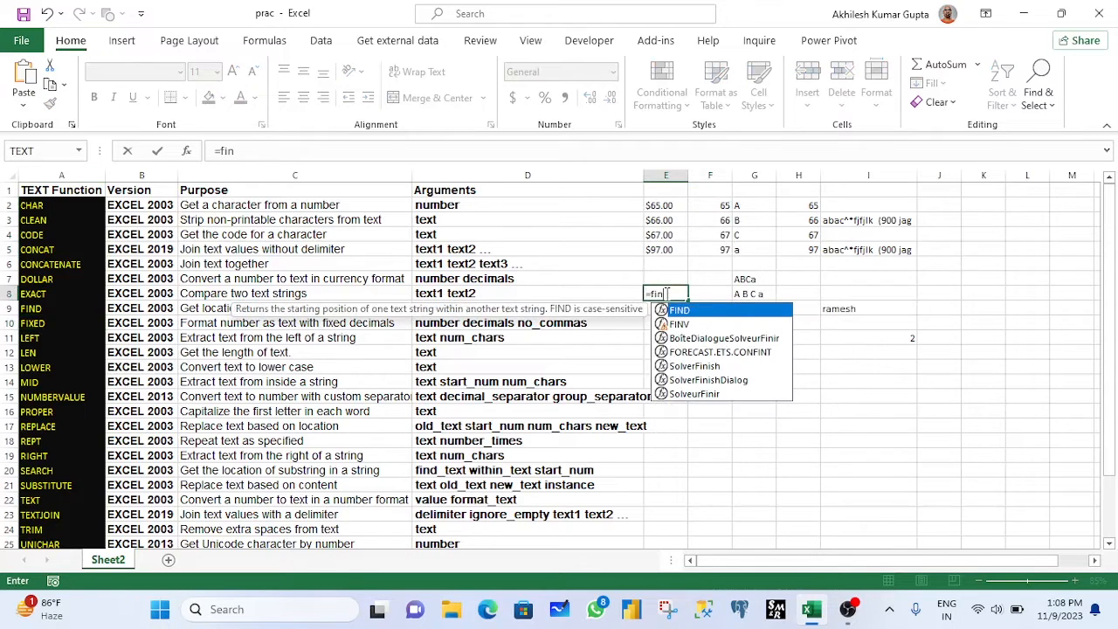
key("BackSpace")
type("x")
key("Tab")
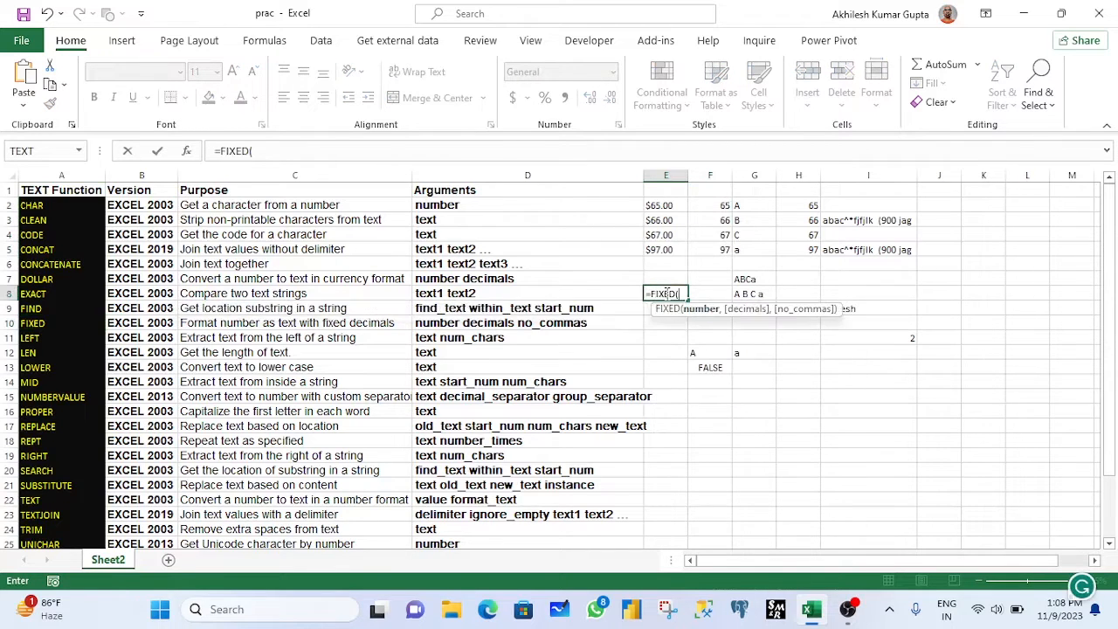
left_click(712, 204)
type(",")
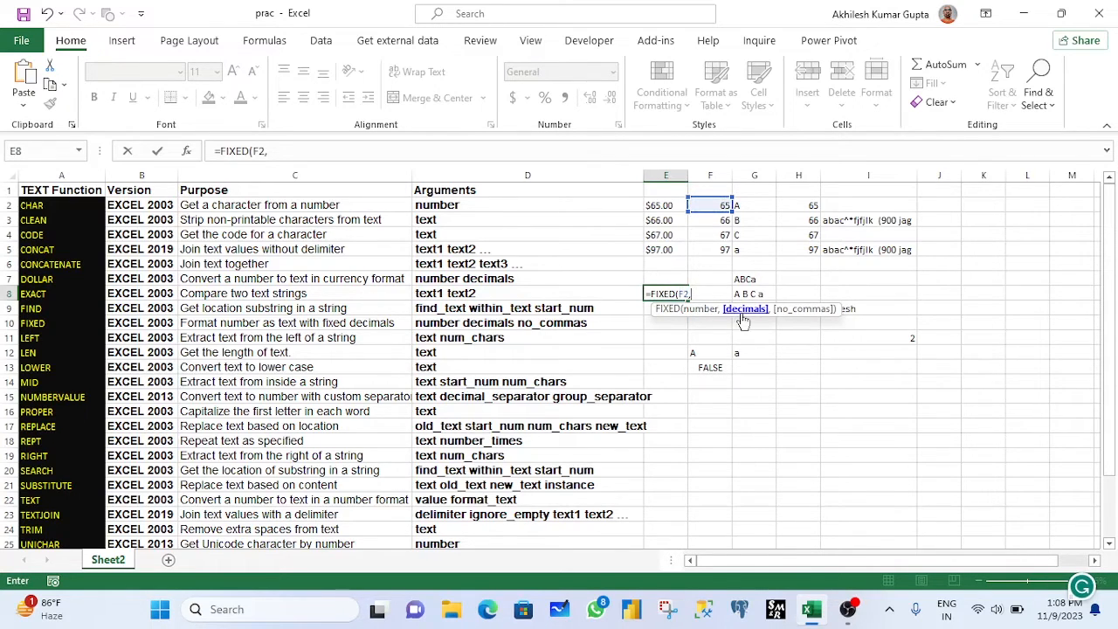
type("1,")
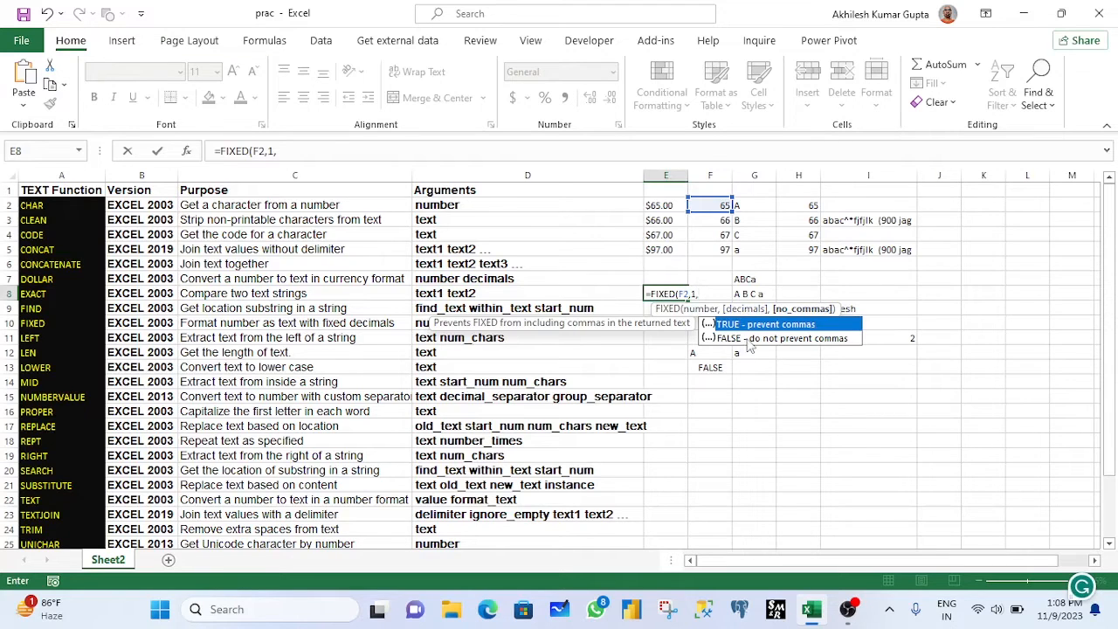
double_click(754, 325)
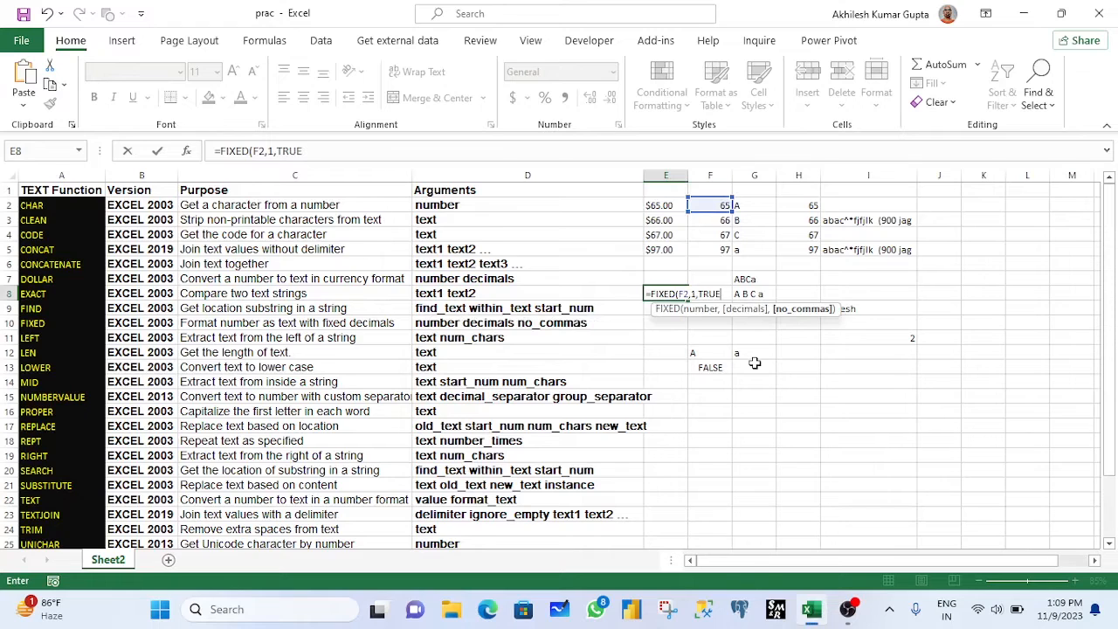
type(")")
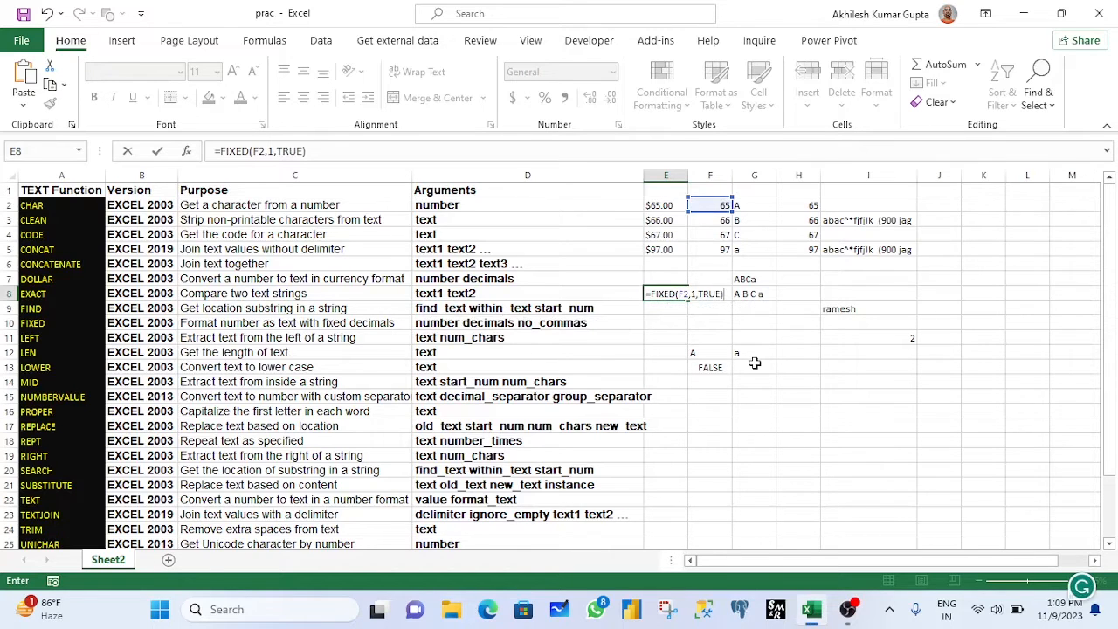
key("Return")
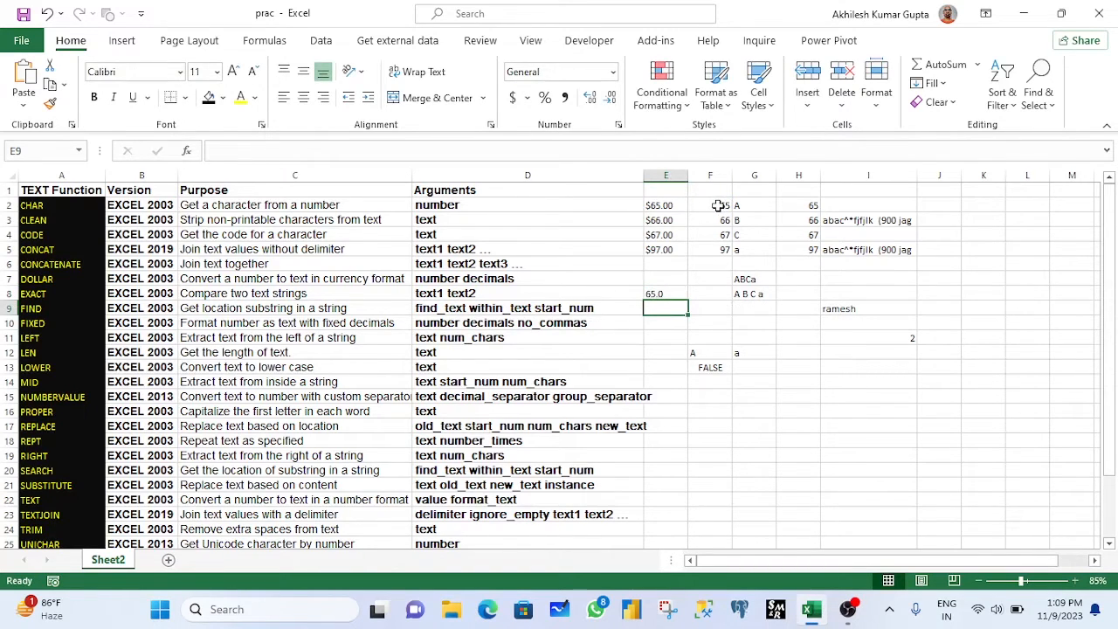
left_click(659, 296)
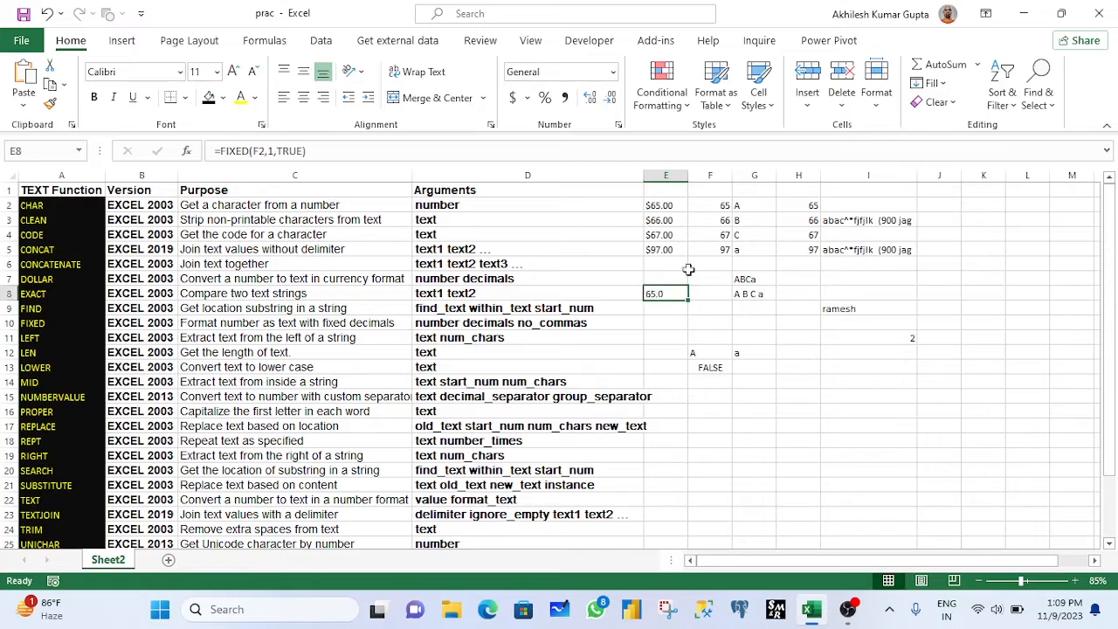
Step: Replace the sample numbers in cells F2, F3 and F4 with 178393, 4943 and 4809
left_click(716, 205)
type("178393")
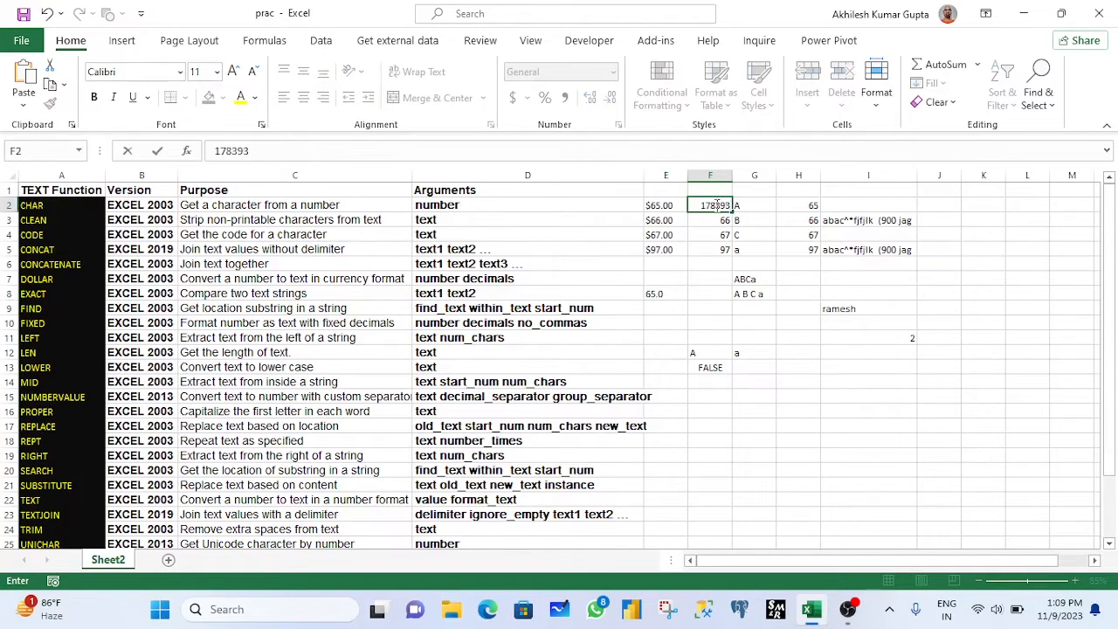
key("Return")
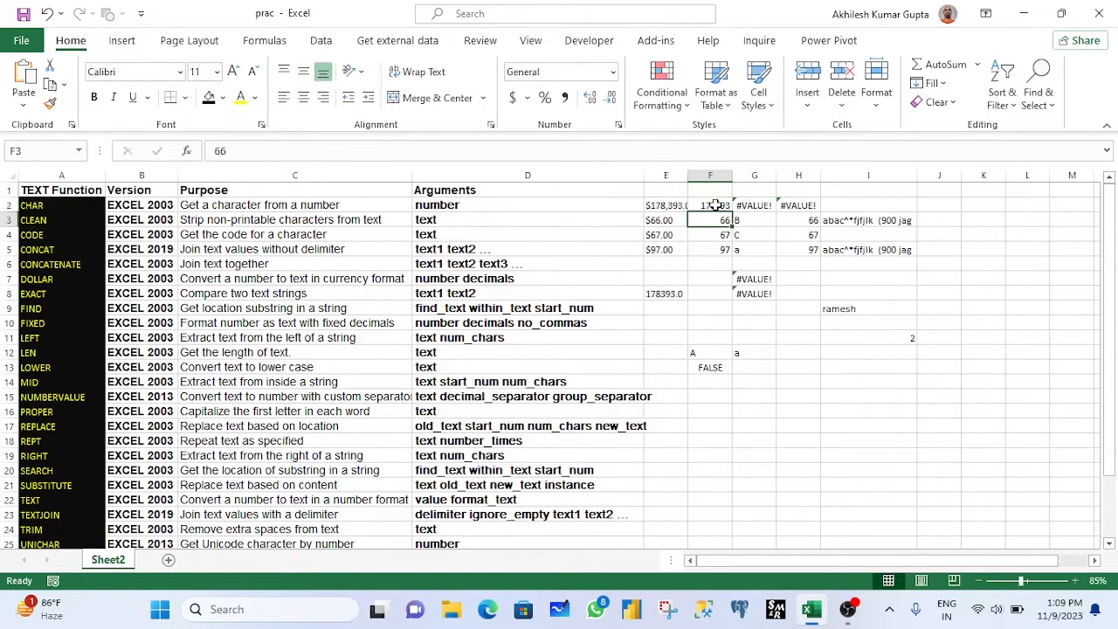
type("4943")
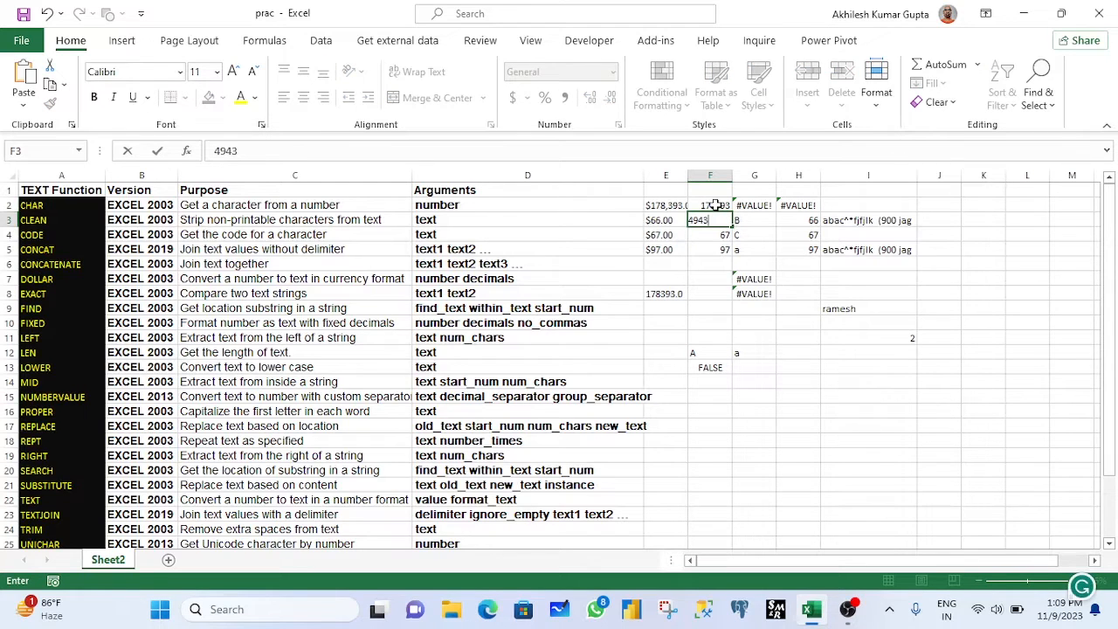
key("Return")
type("4809")
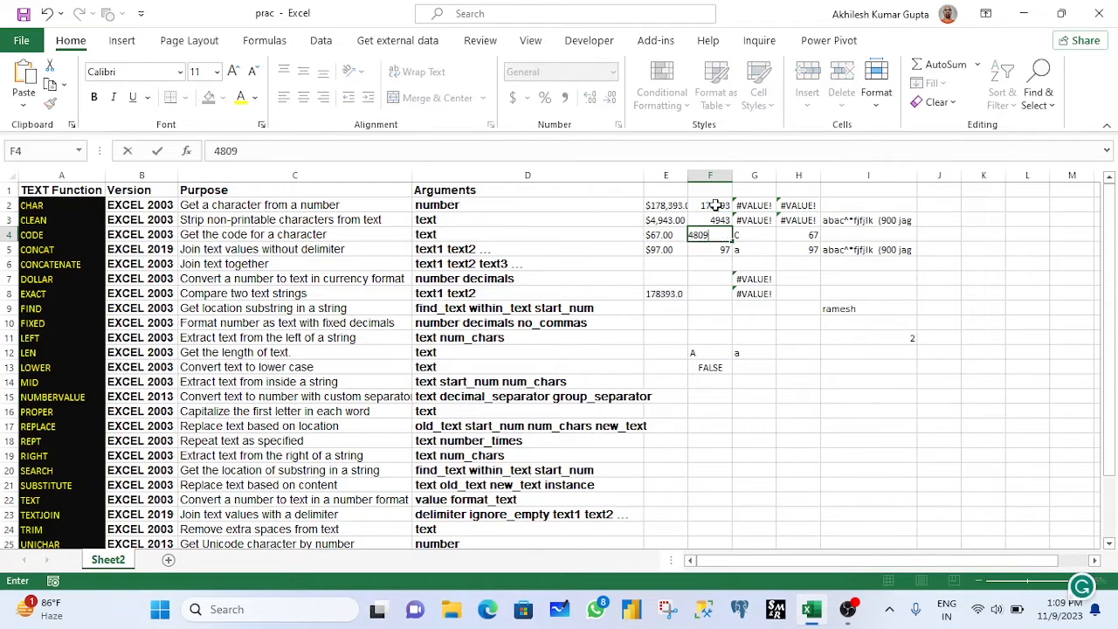
key("Return")
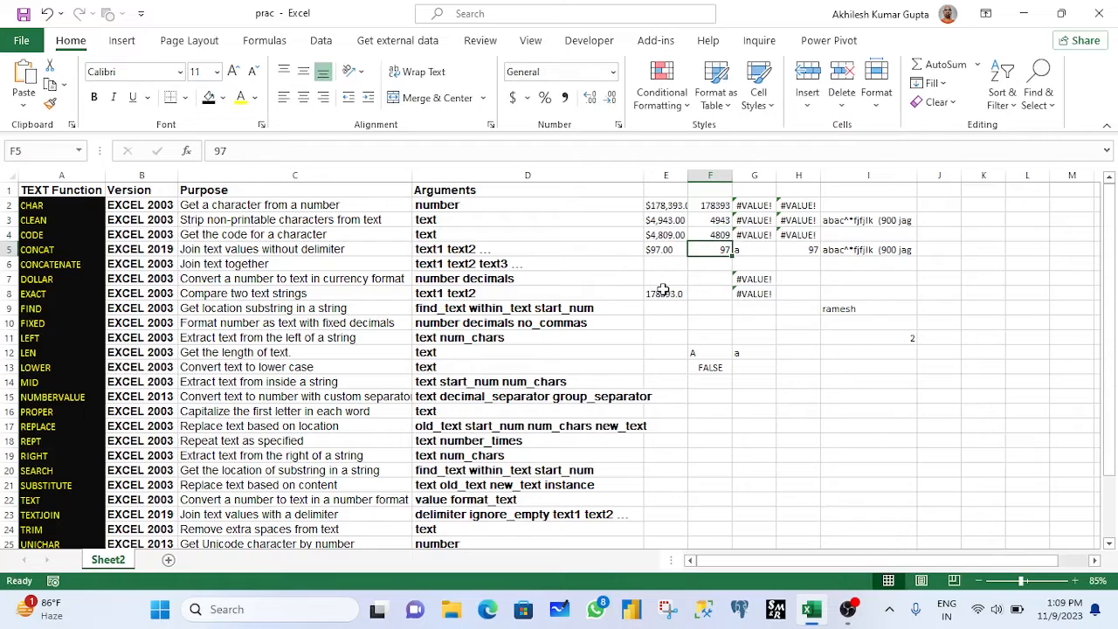
Step: Format the F2 number as text with two decimals and commas by entering =FIXED(F2,2,FALSE) in E8, and autofit column E
left_click(663, 292)
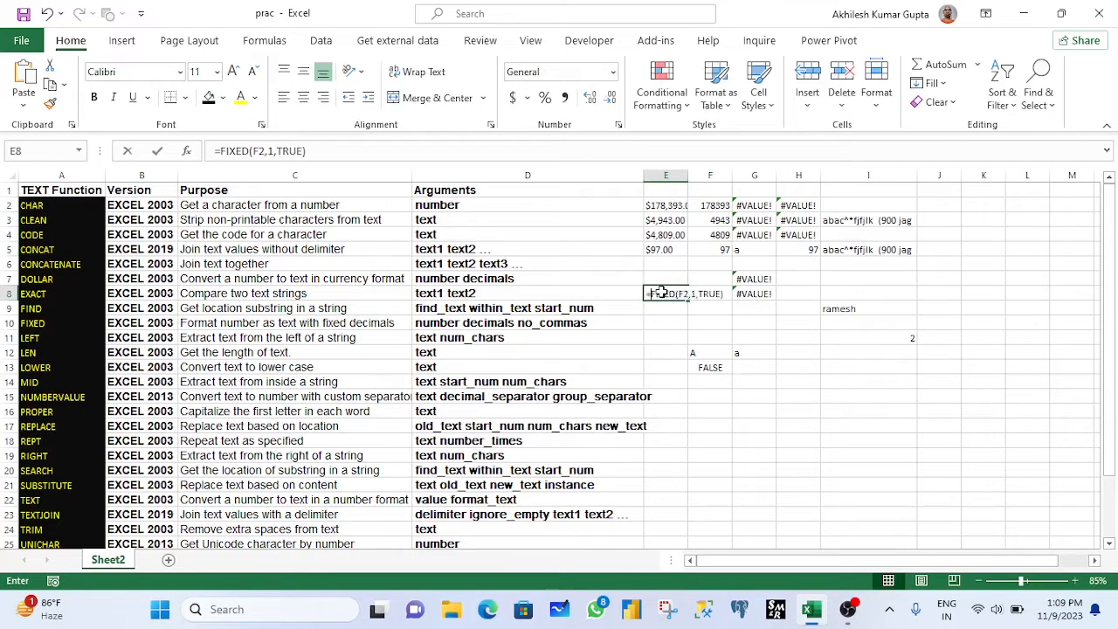
type("=")
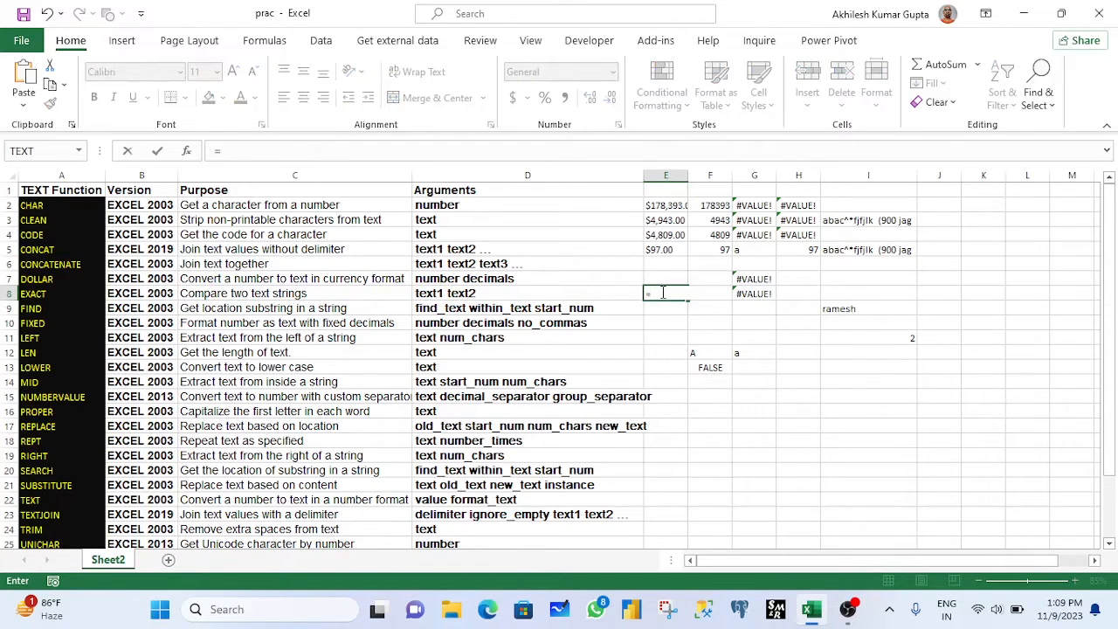
type("fix")
key("Tab")
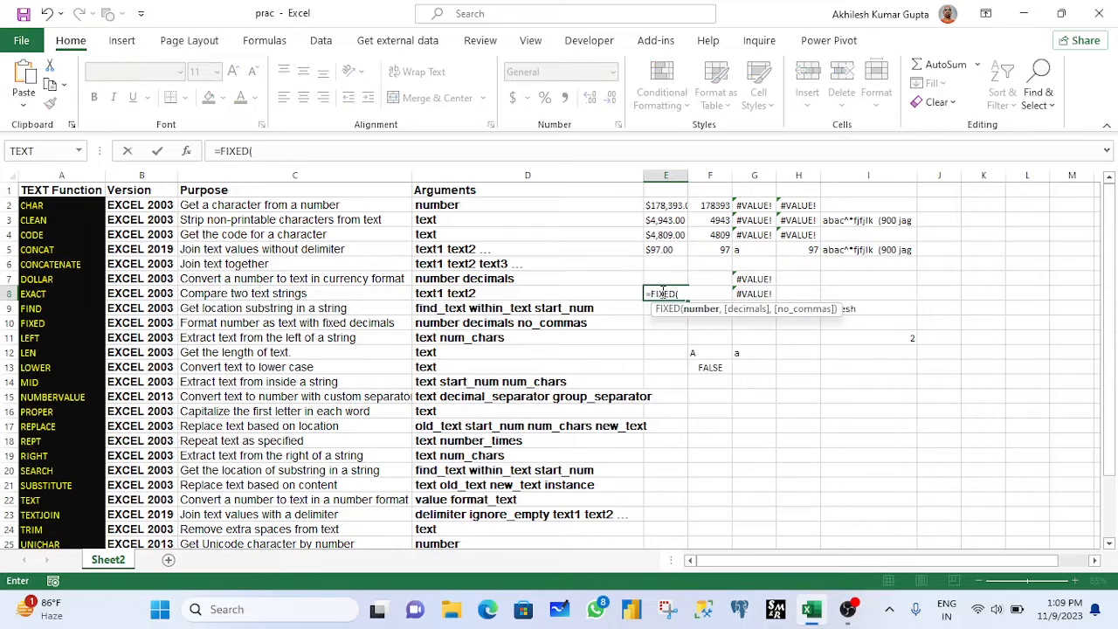
left_click(714, 204)
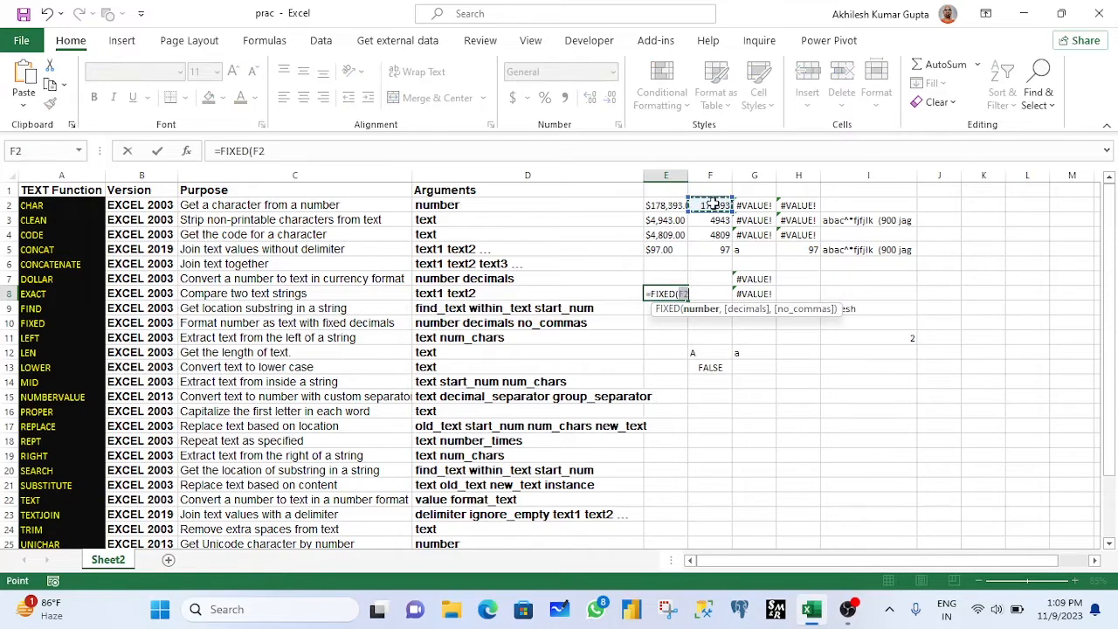
type(",")
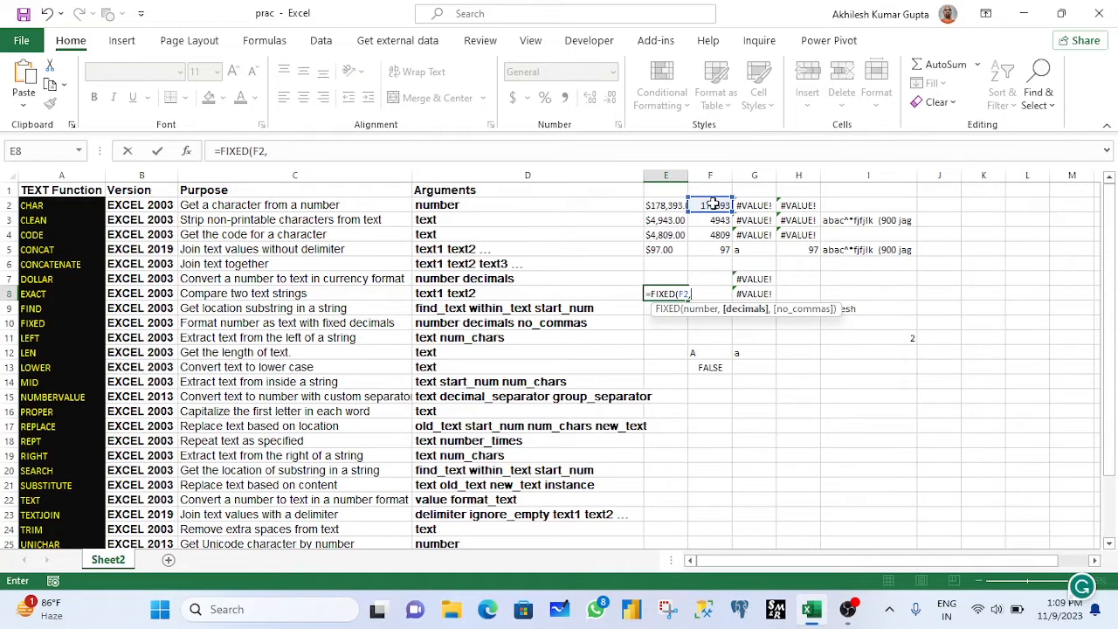
type("2,")
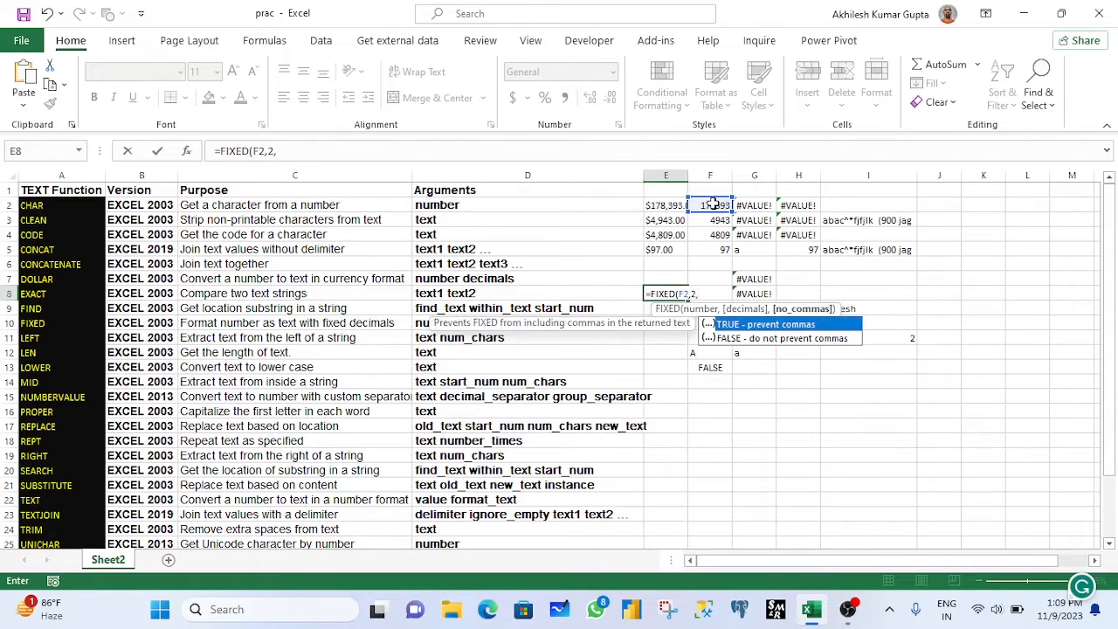
key("Down")
key("Tab")
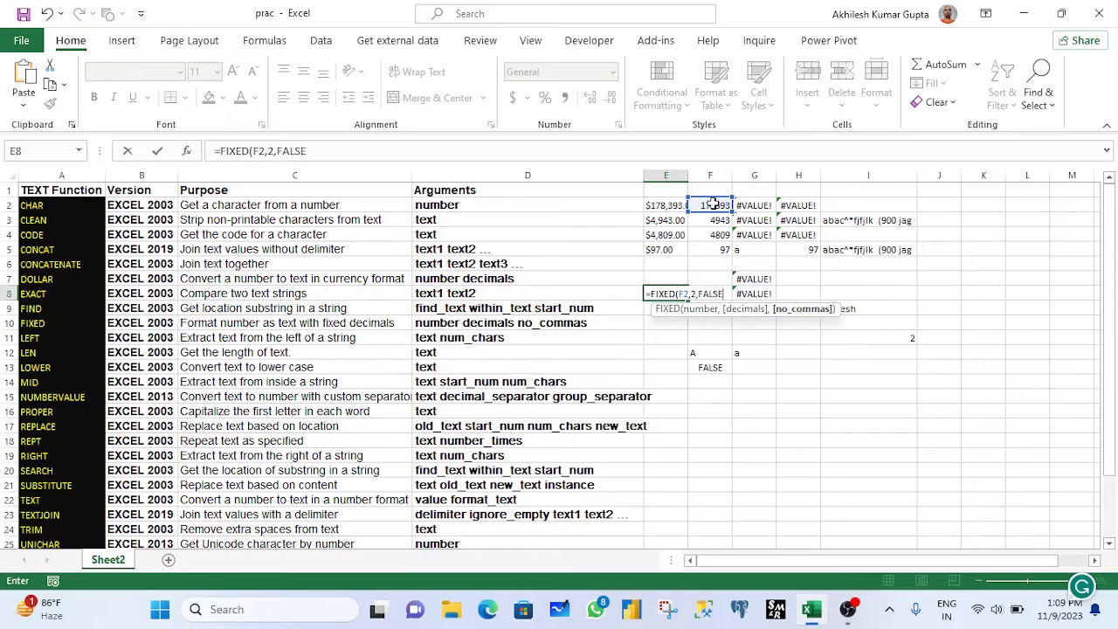
type(")")
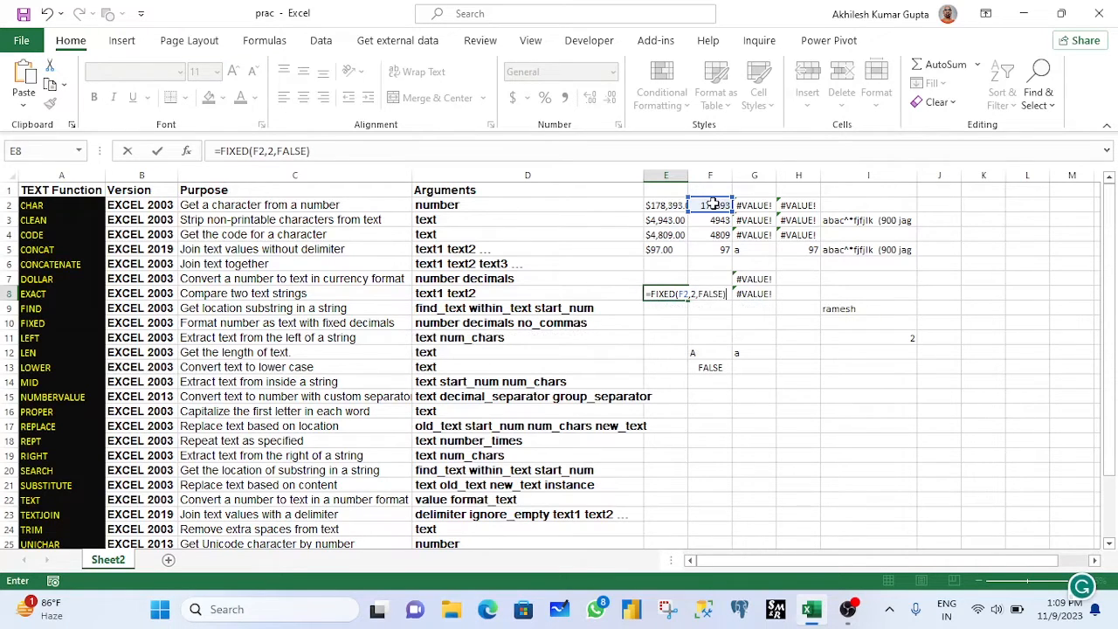
key("Return")
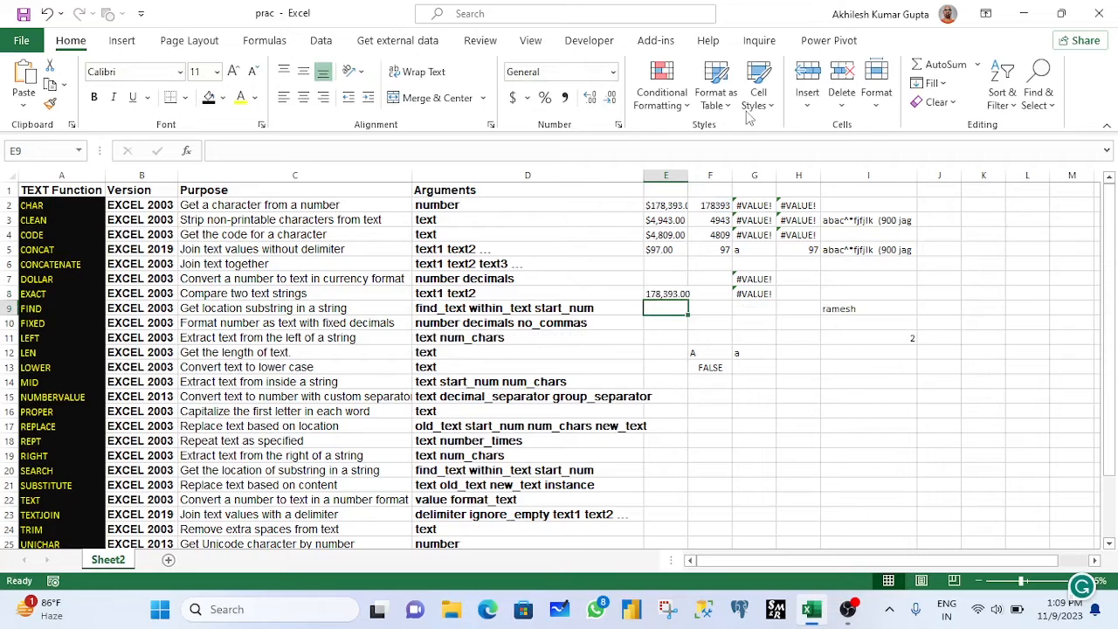
left_click(662, 294)
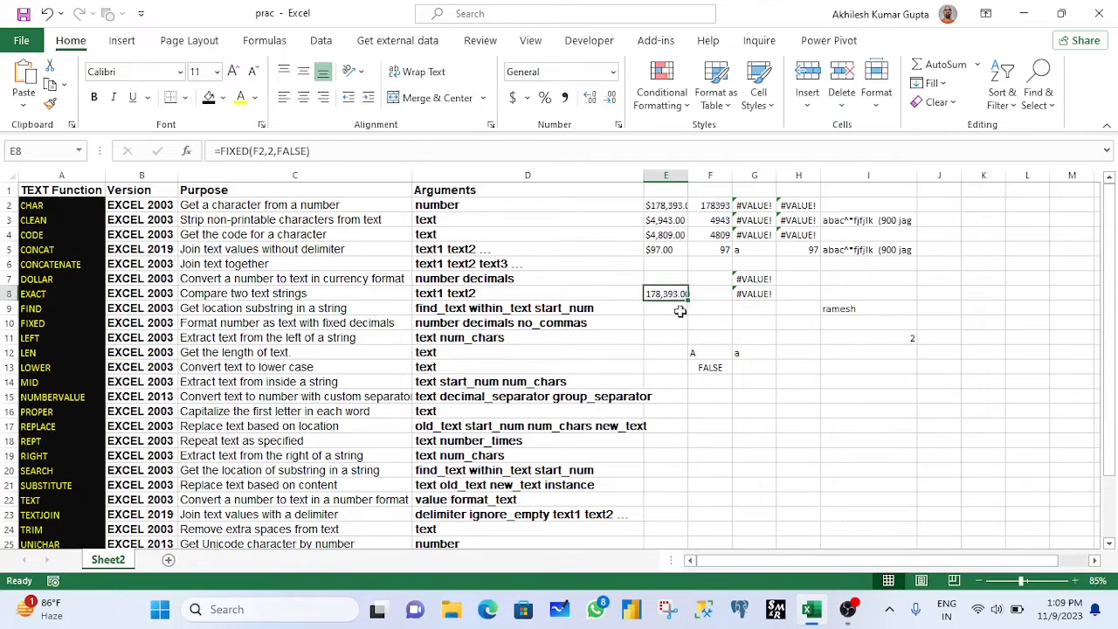
double_click(689, 175)
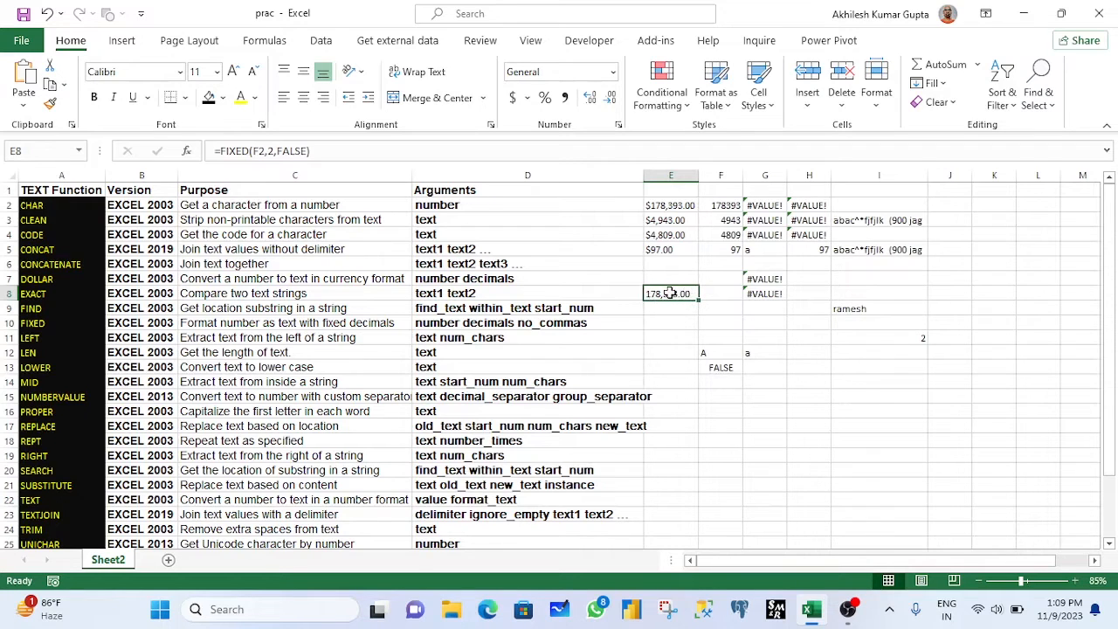
Step: Change the no_commas argument of the FIXED formula in E8 to TRUE and compare it with the FIXED entry in row 10
left_click(304, 151)
left_click_drag(304, 151, 276, 152)
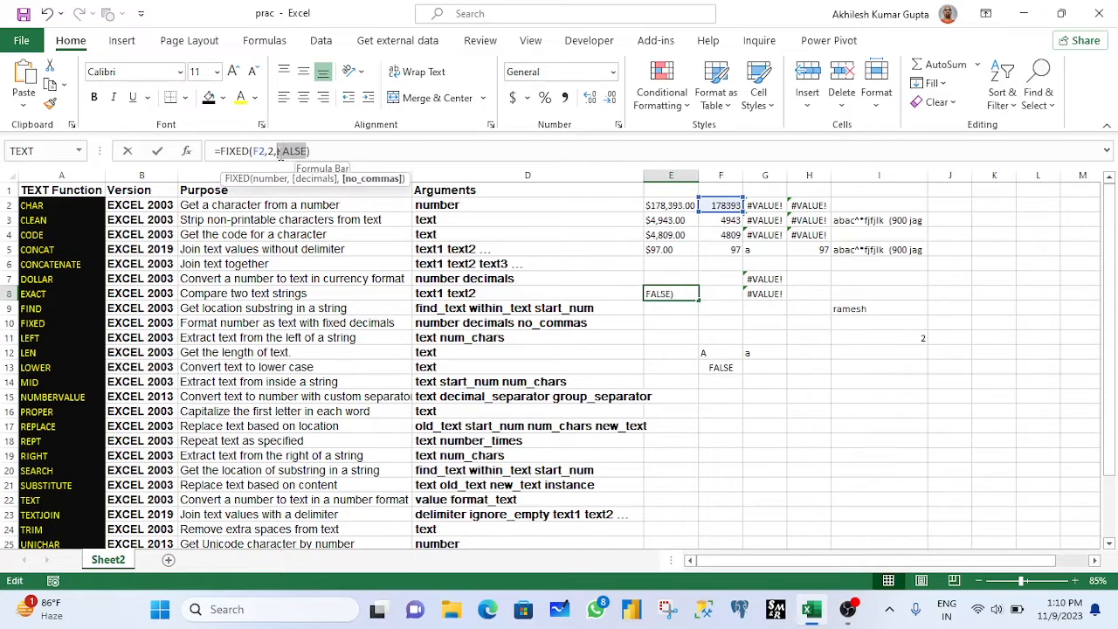
type("TRUE")
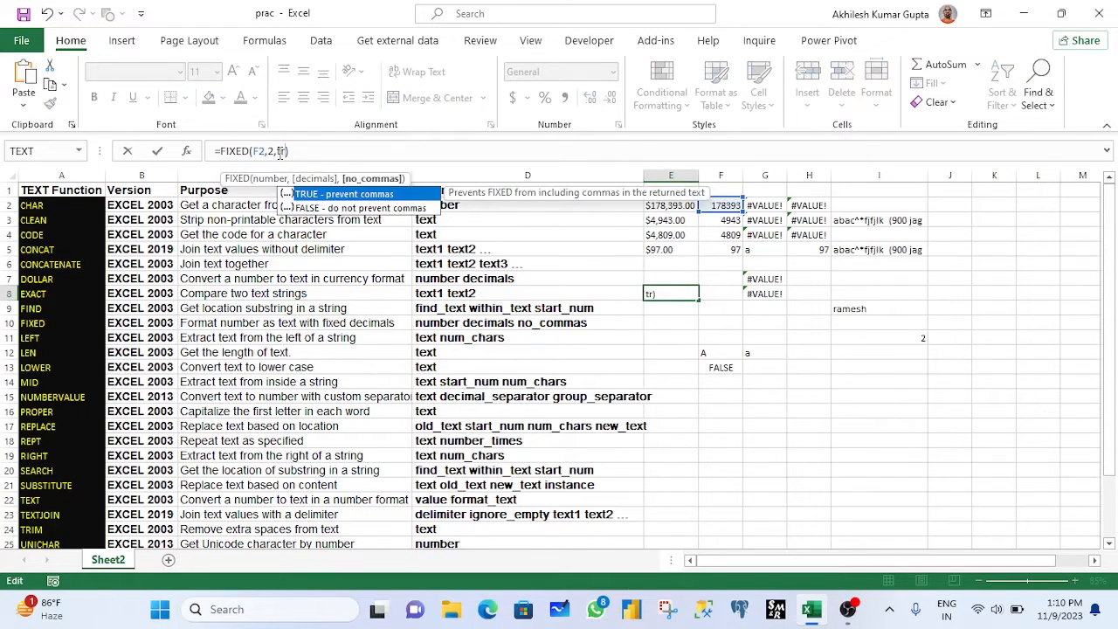
key("ctrl+Return")
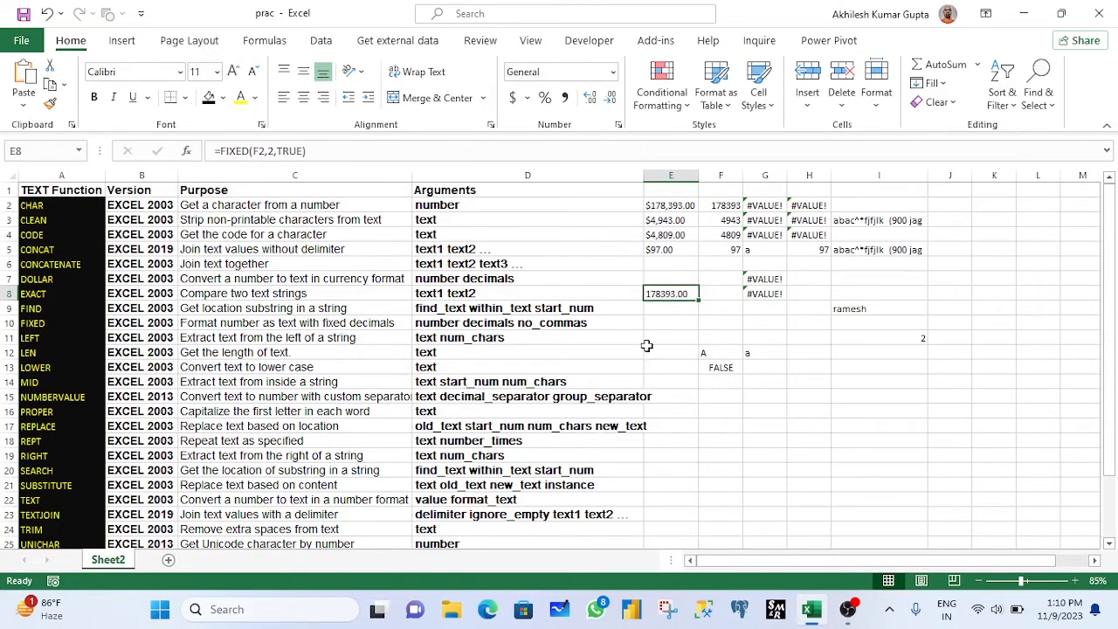
left_click(8, 323)
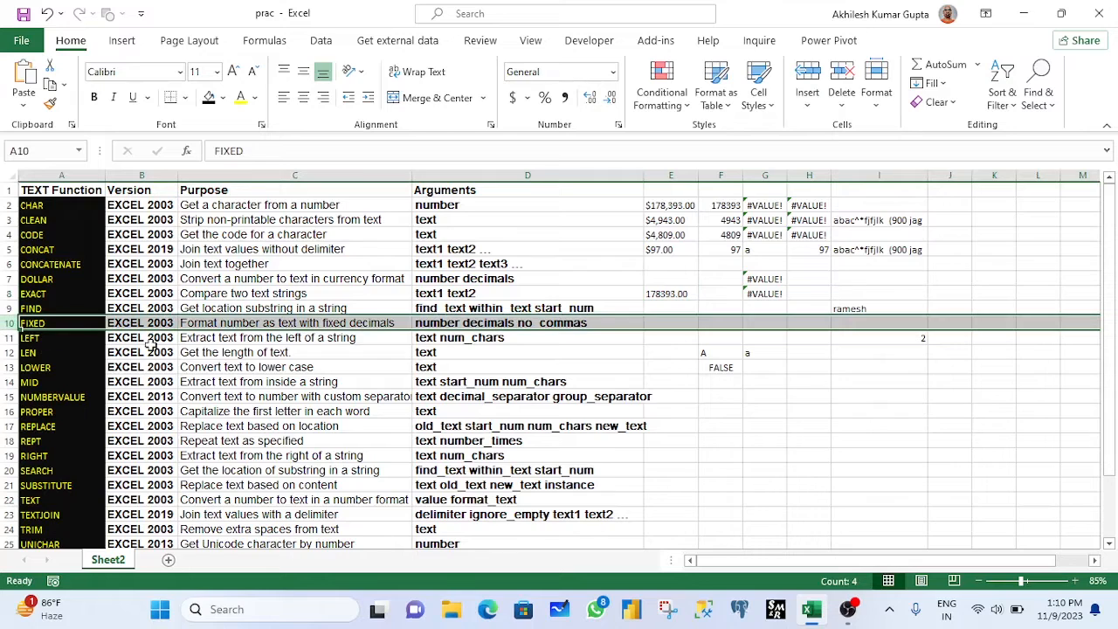
Step: Extract the first two characters of the I9 text by entering =LEFT(I9,2) in cell I14
left_click(35, 339)
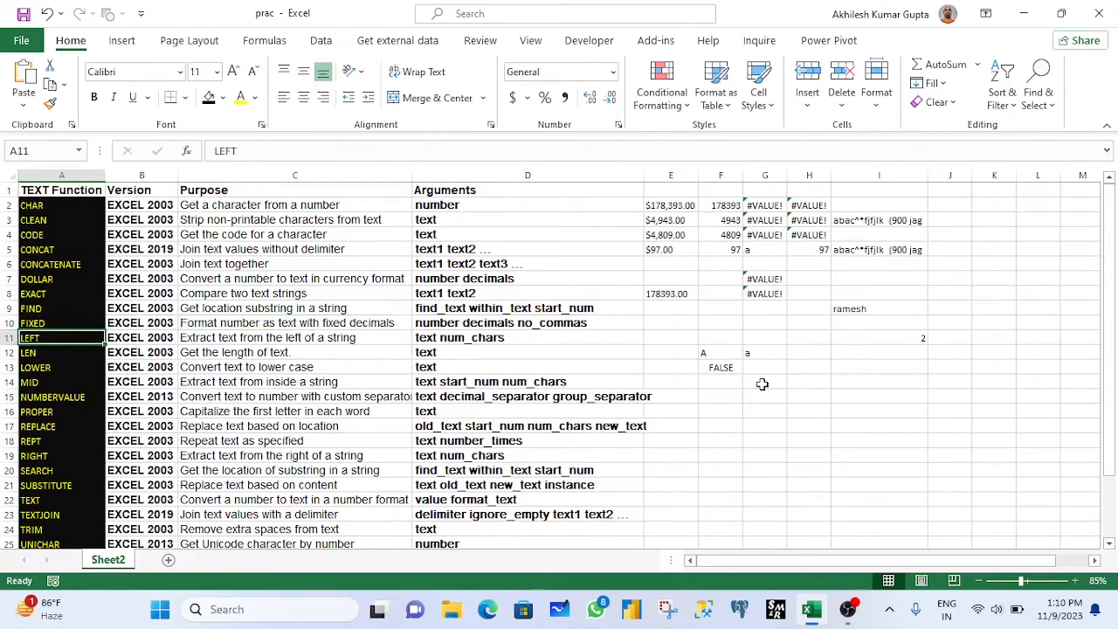
left_click(842, 320)
left_click(842, 381)
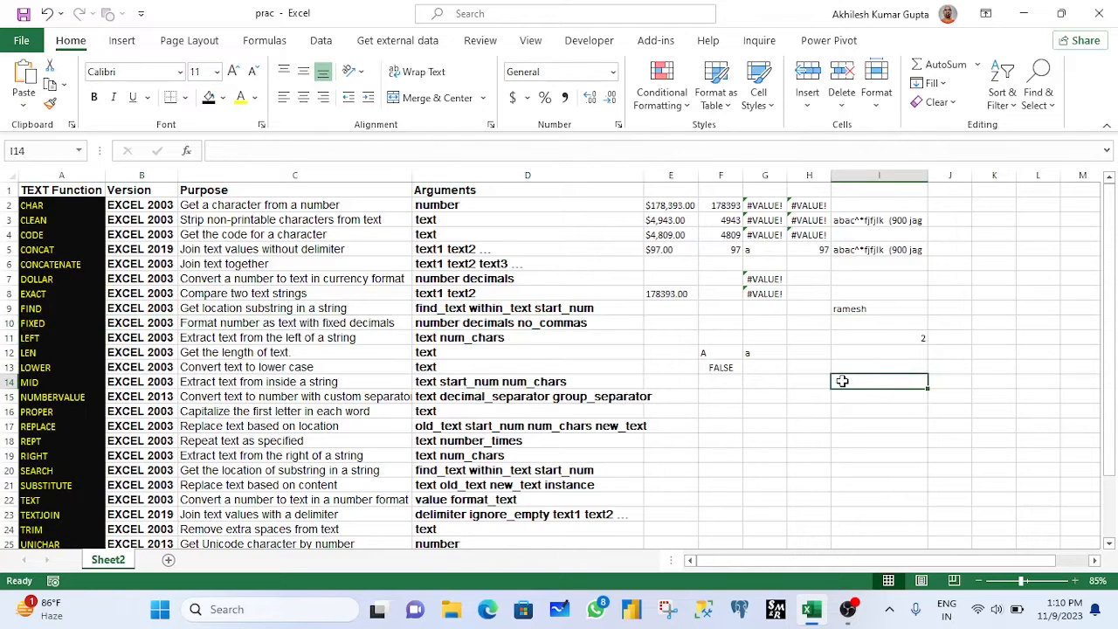
type("=lr")
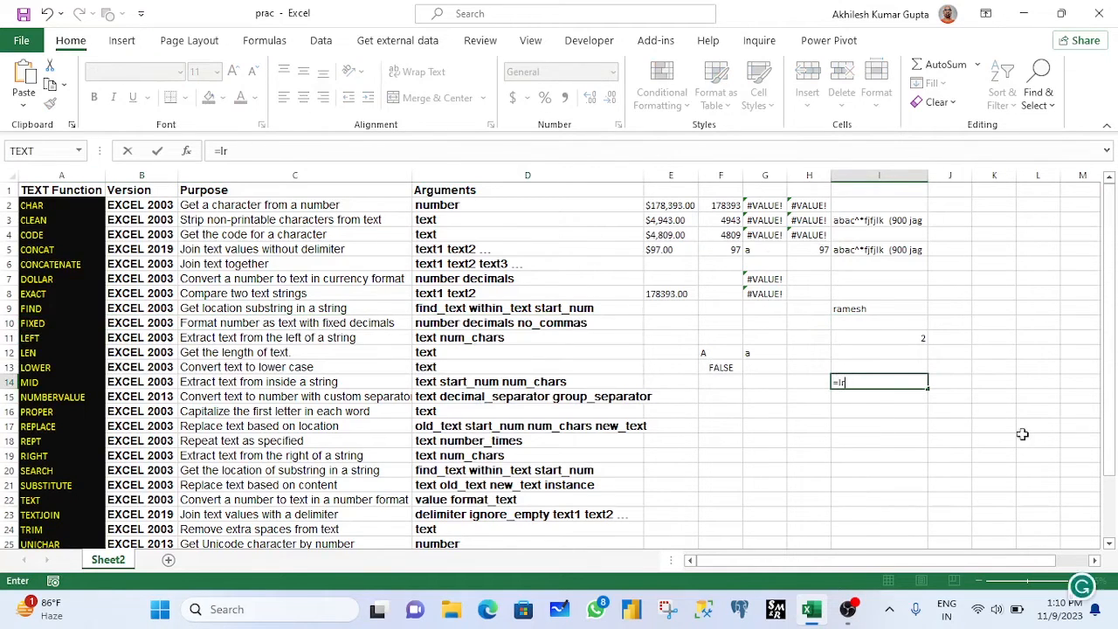
key("BackSpace")
type("ef")
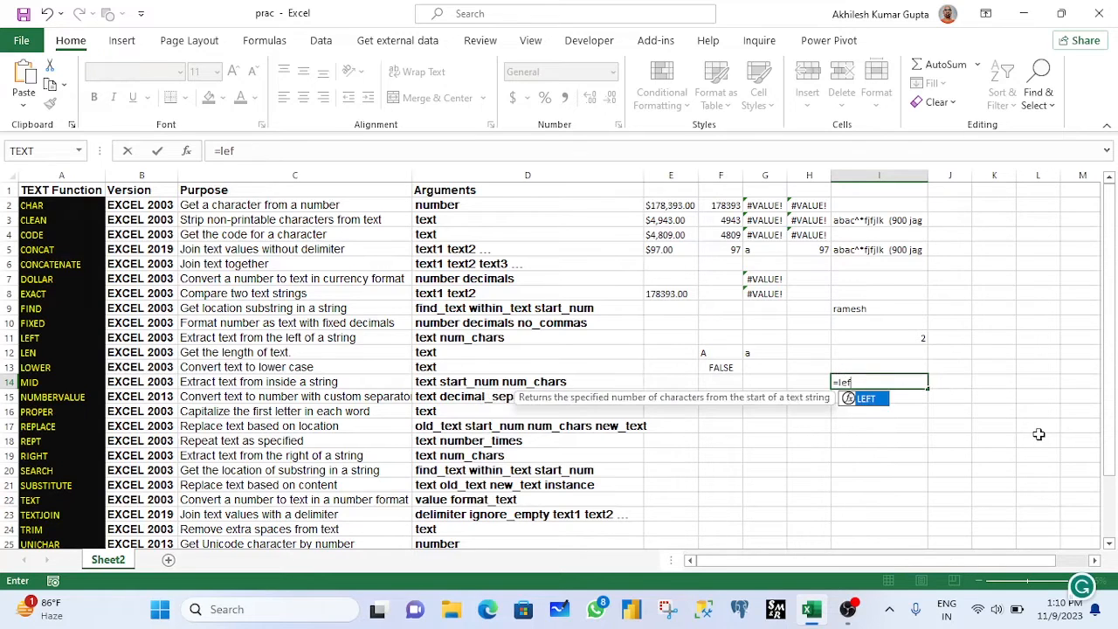
key("Tab")
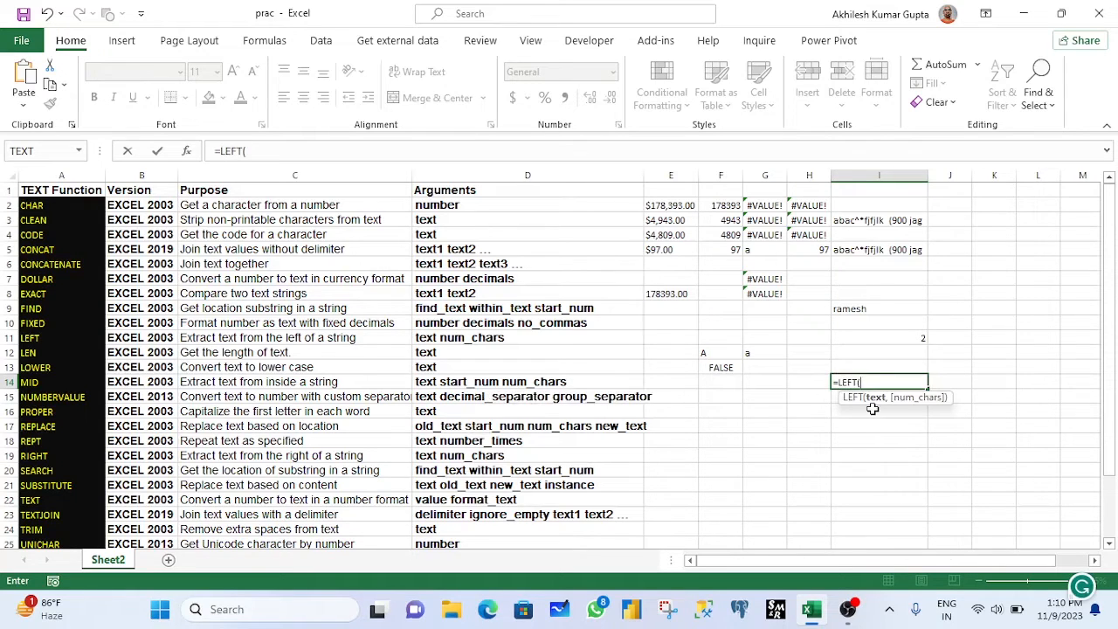
left_click(861, 309)
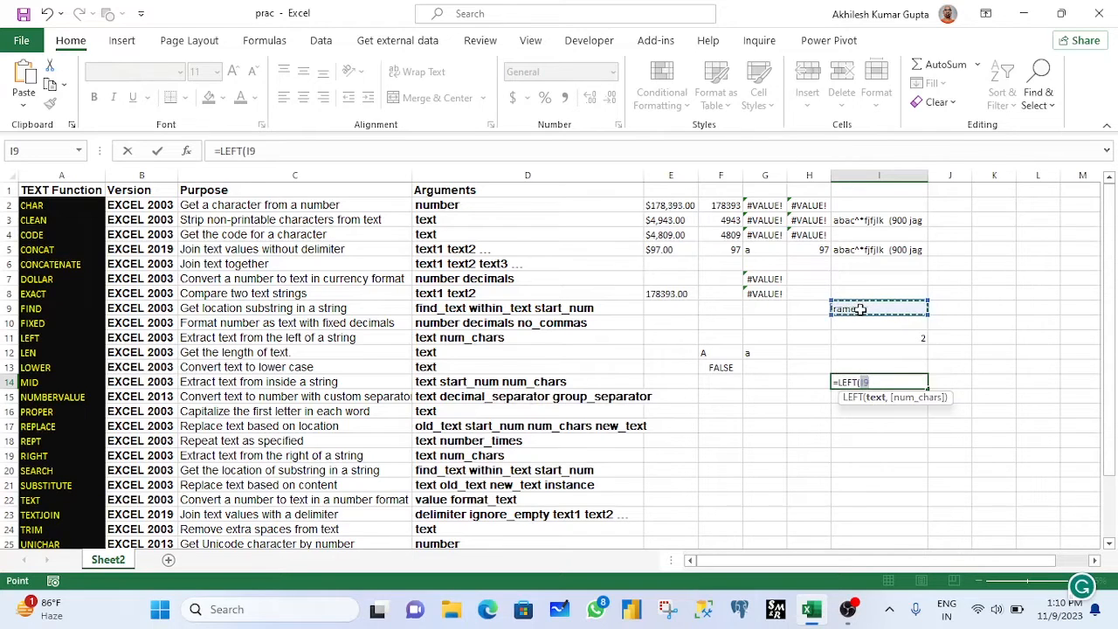
type(",")
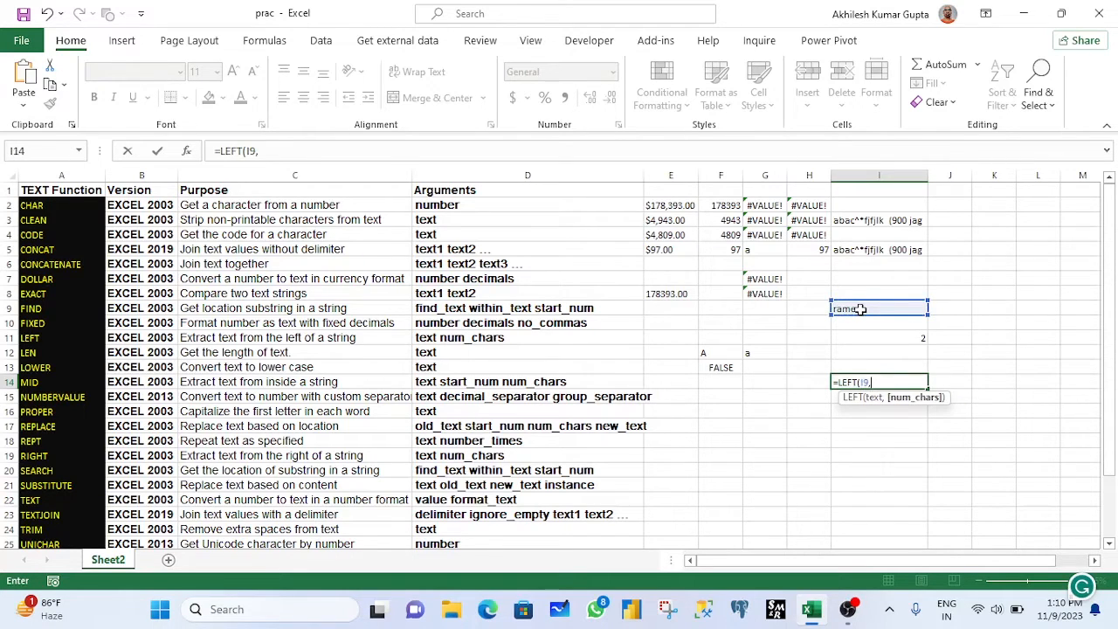
type("2")
key("Return")
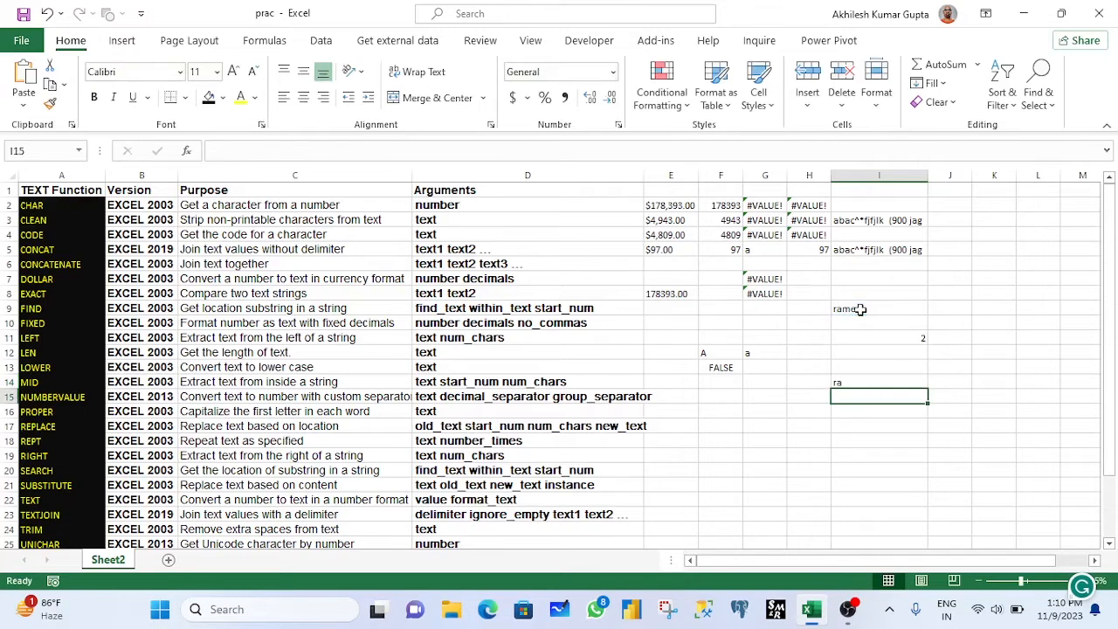
Step: Compare the LEFT formula in I14 with its source text in I9, and review the RIGHT and MID entries and the Purpose and Arguments columns
left_click(862, 310)
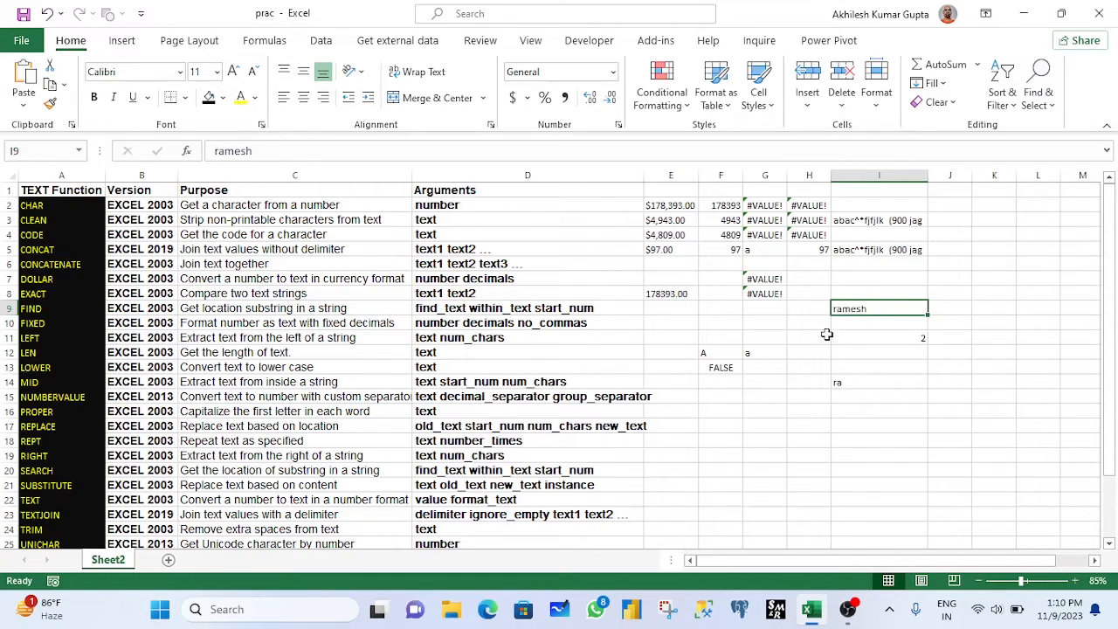
left_click(840, 385)
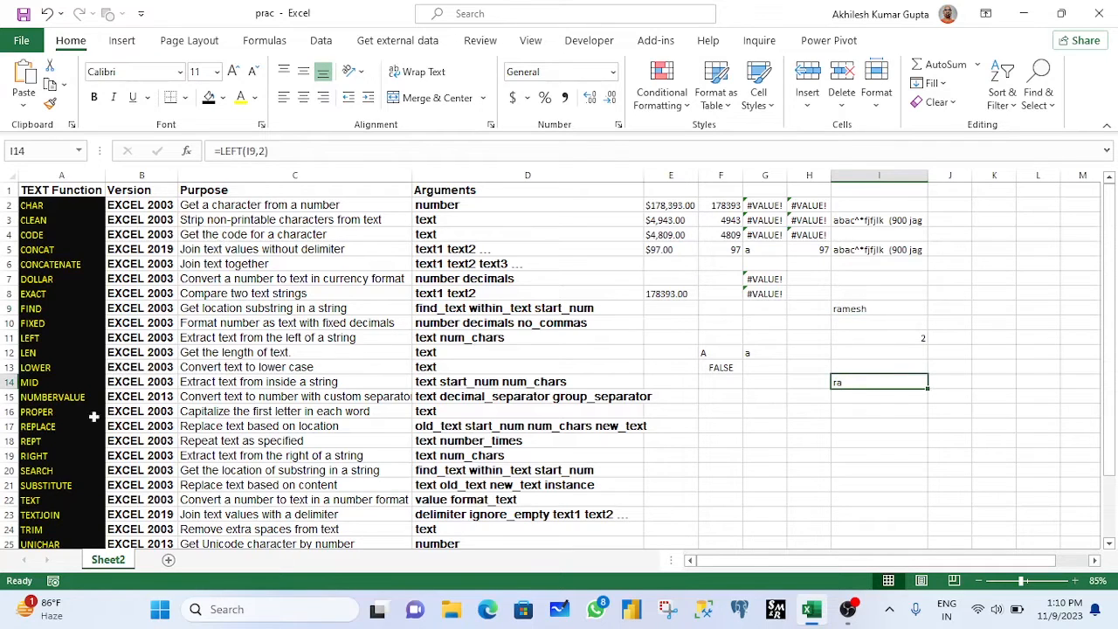
left_click(38, 456)
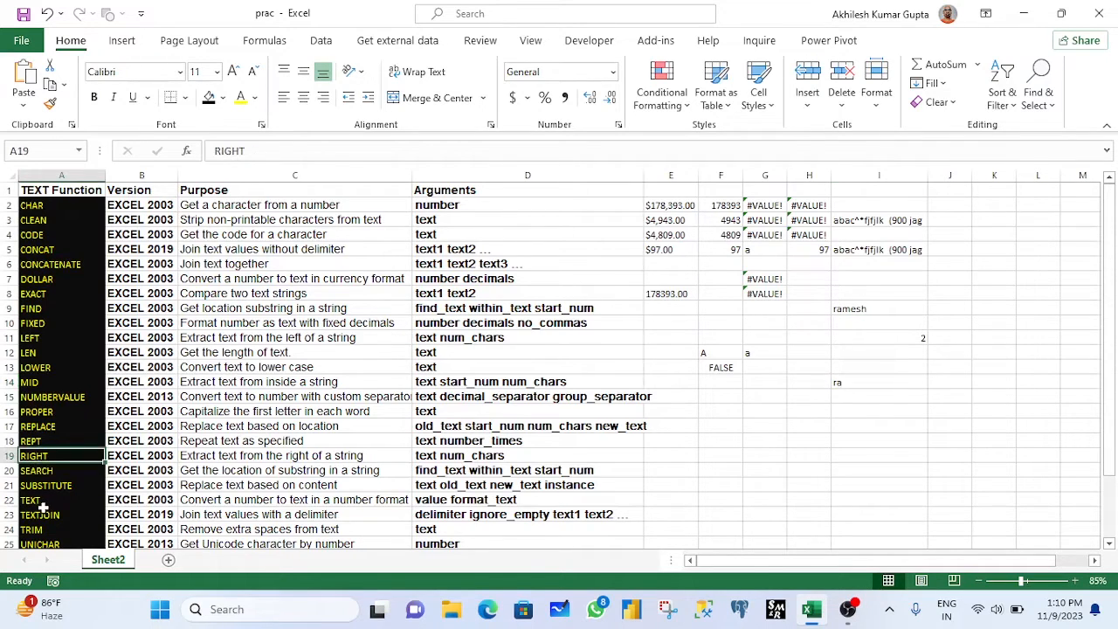
left_click(30, 385)
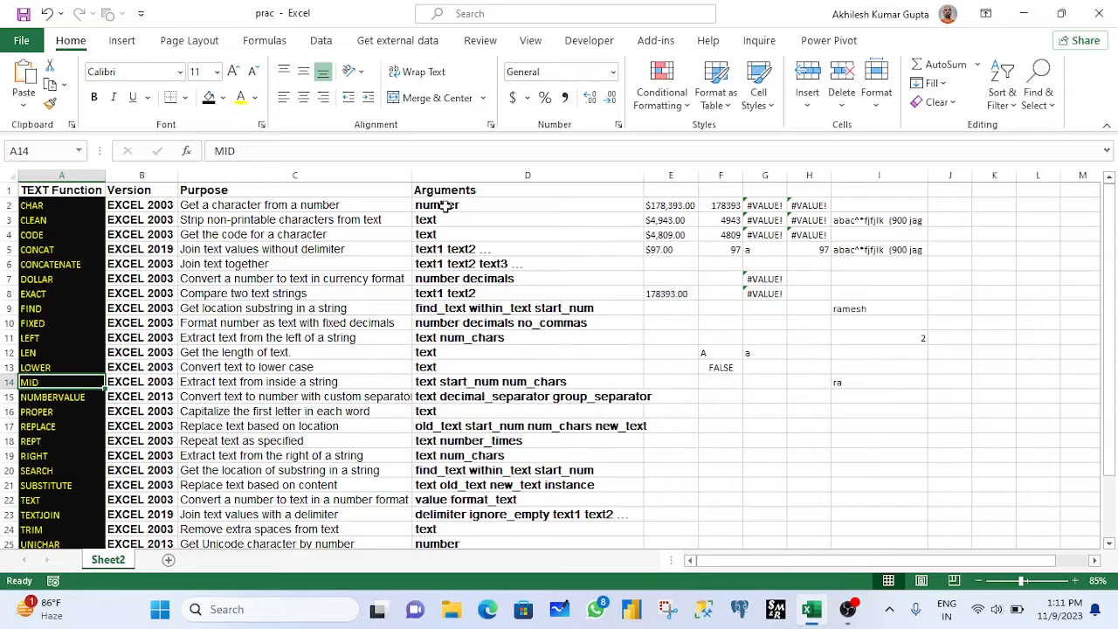
left_click_drag(199, 192, 487, 533)
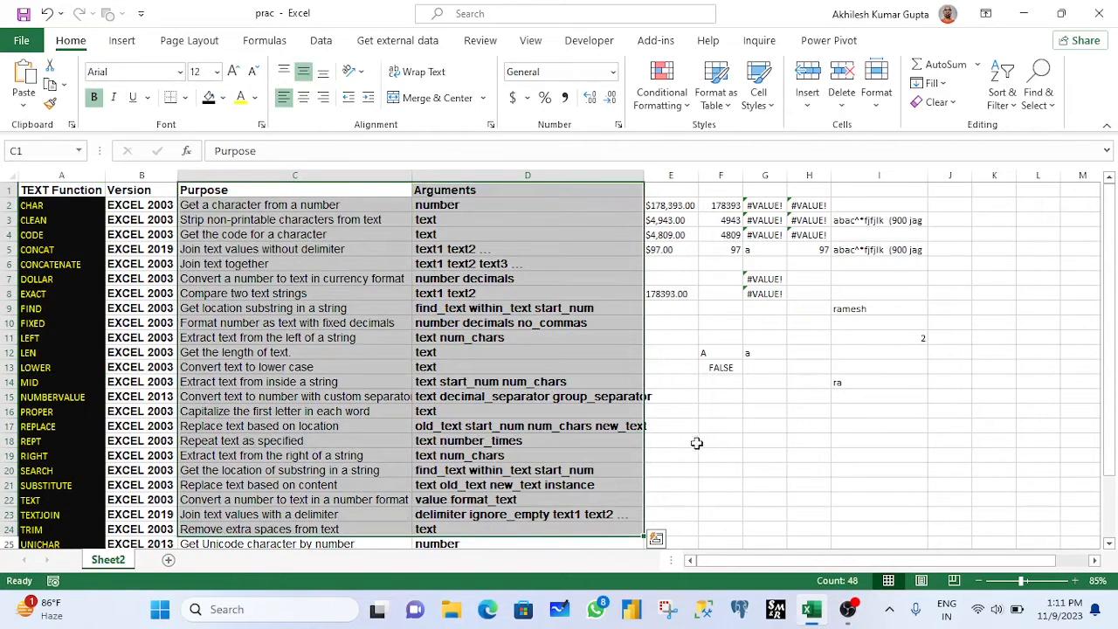
Step: Convert the C2 purpose text to lower case by entering =LOWER(C2) in cell F17, and check the formula
left_click(727, 434)
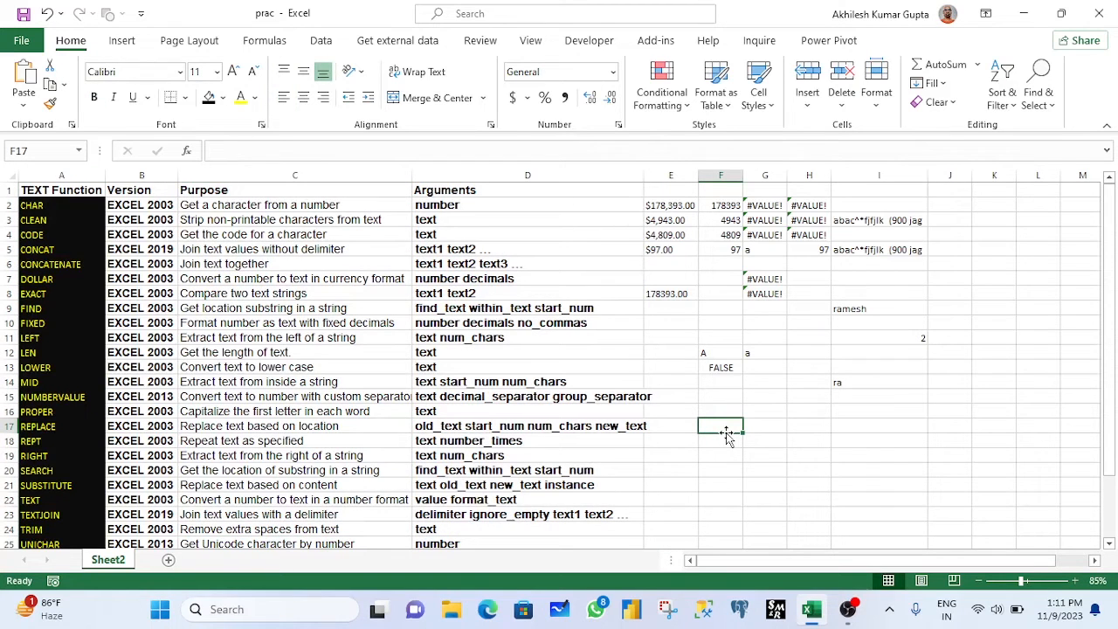
type("=lo")
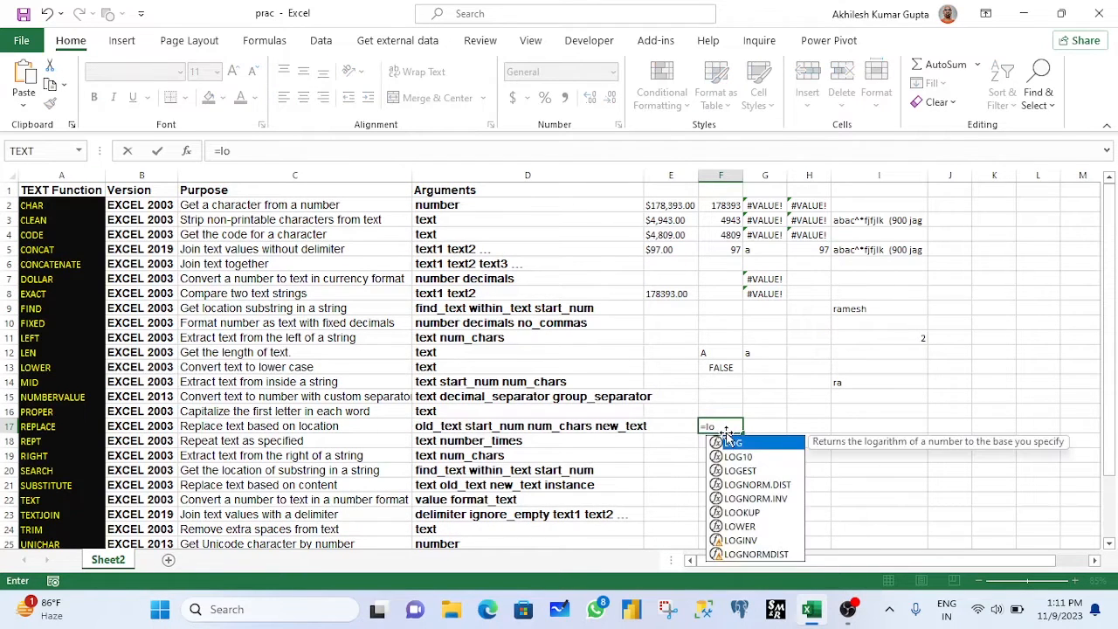
type("w`")
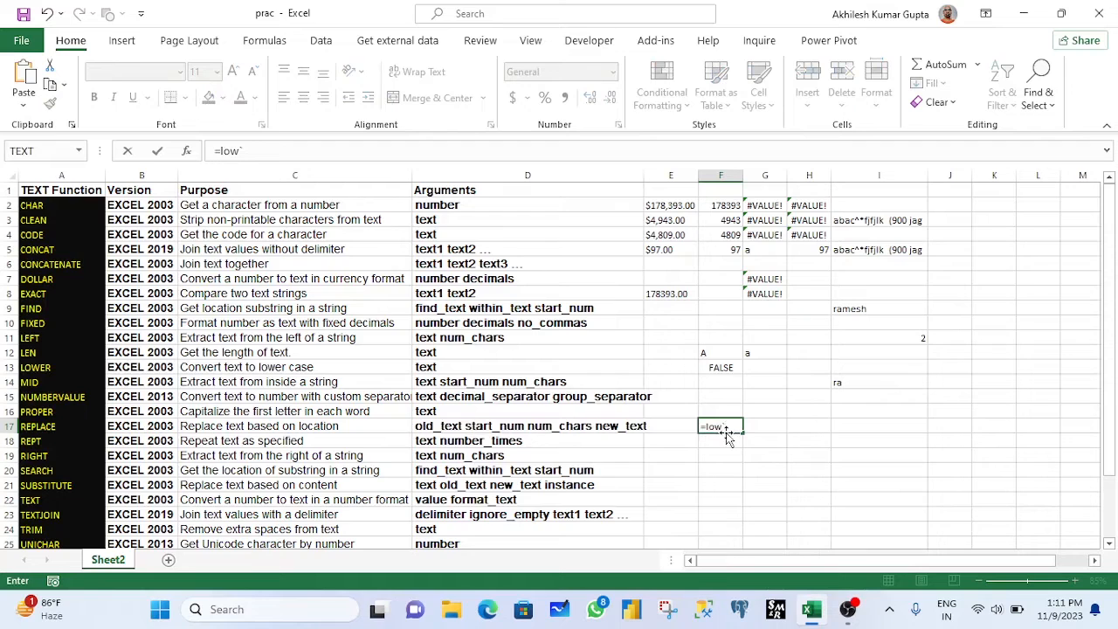
key("BackSpace")
key("Tab")
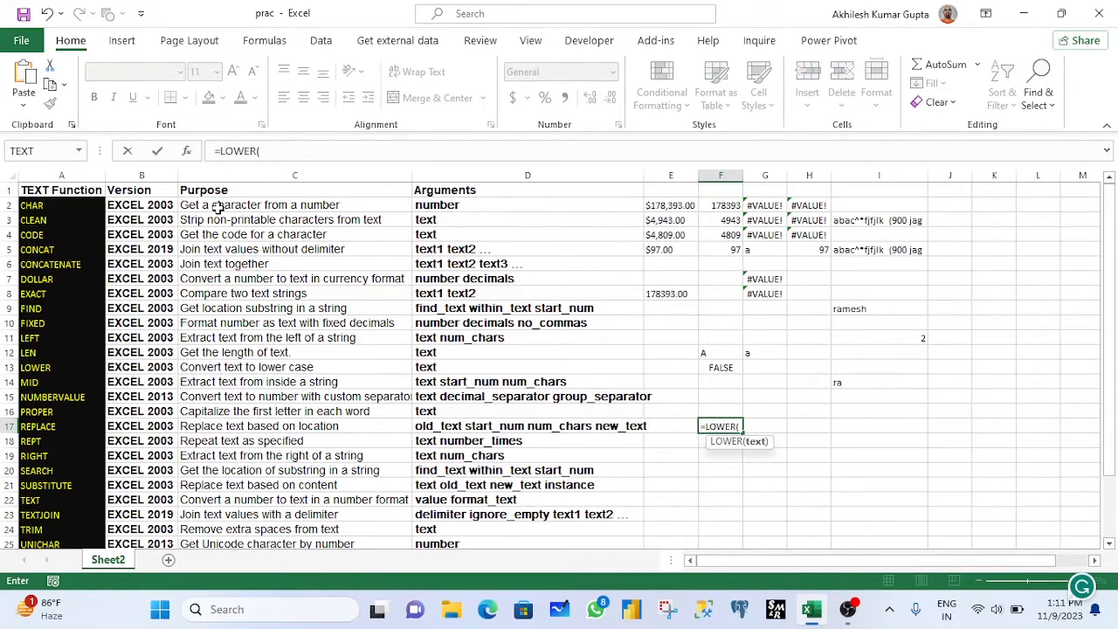
mouse_move(217, 206)
left_mouse_down()
mouse_move(220, 219)
mouse_move(218, 207)
left_mouse_up()
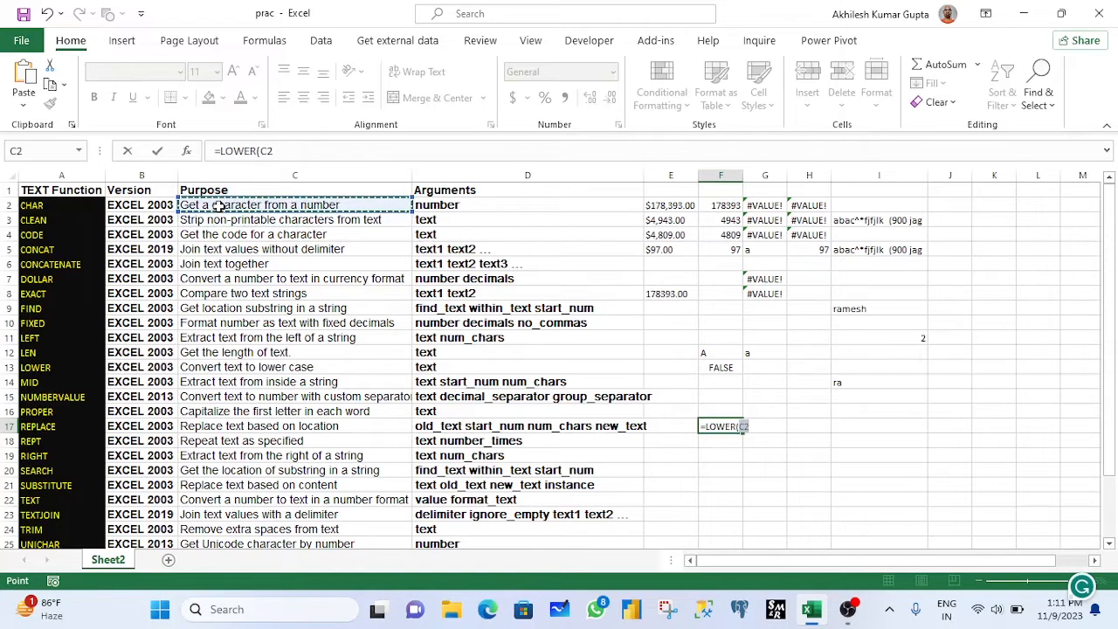
key("Return")
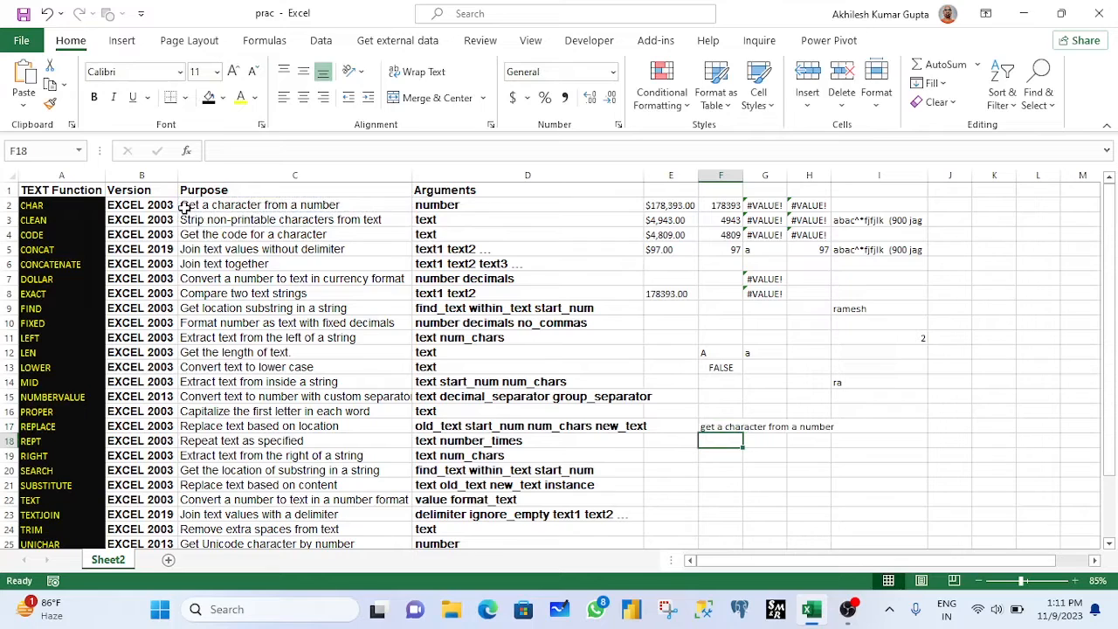
left_click(704, 428)
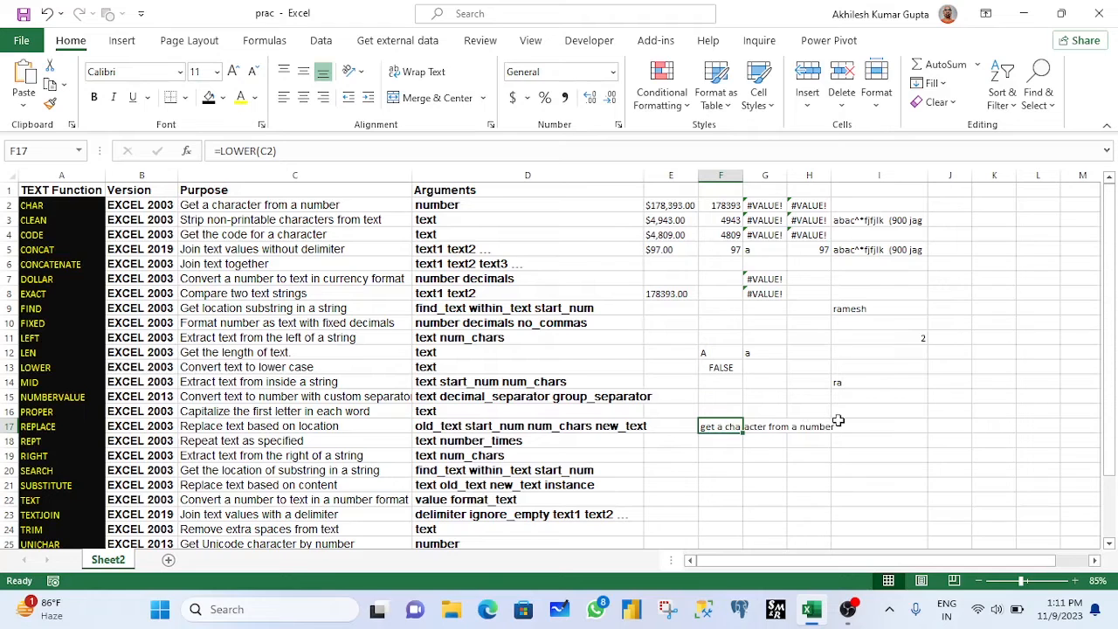
Step: Convert the F17 text to upper case by entering =UPPER(F17) in cell F18
left_click(724, 440)
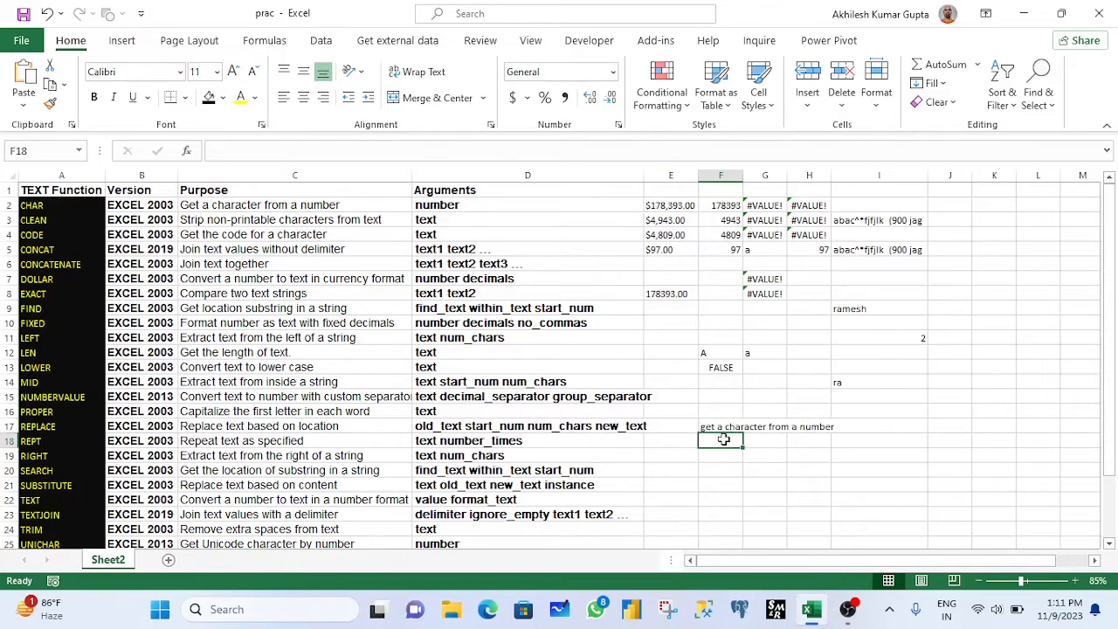
type("=uPPER(")
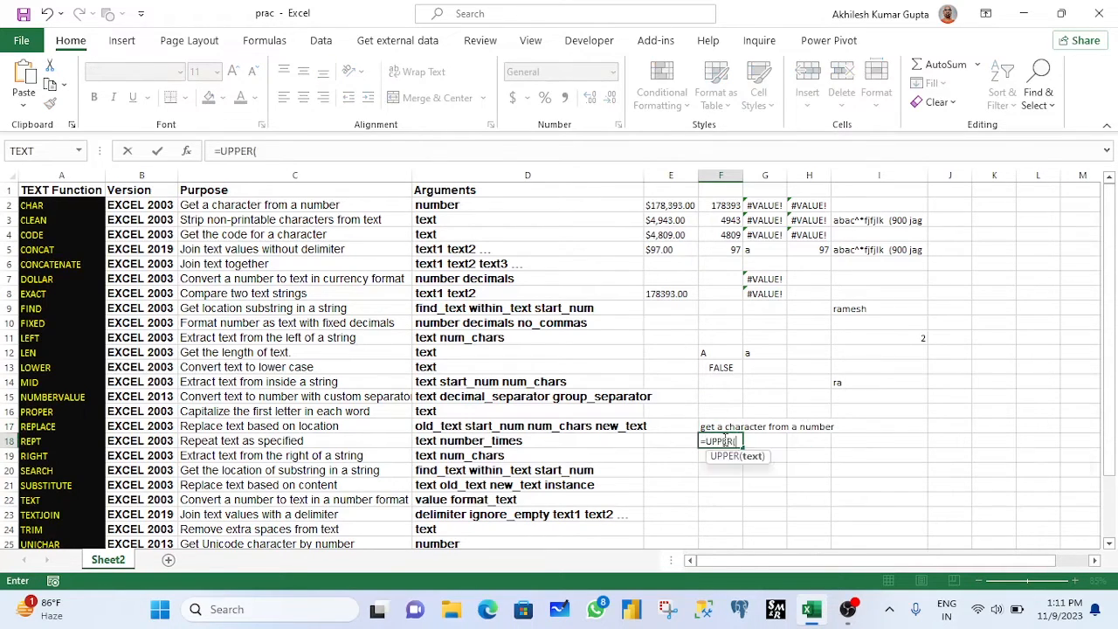
left_click(709, 427)
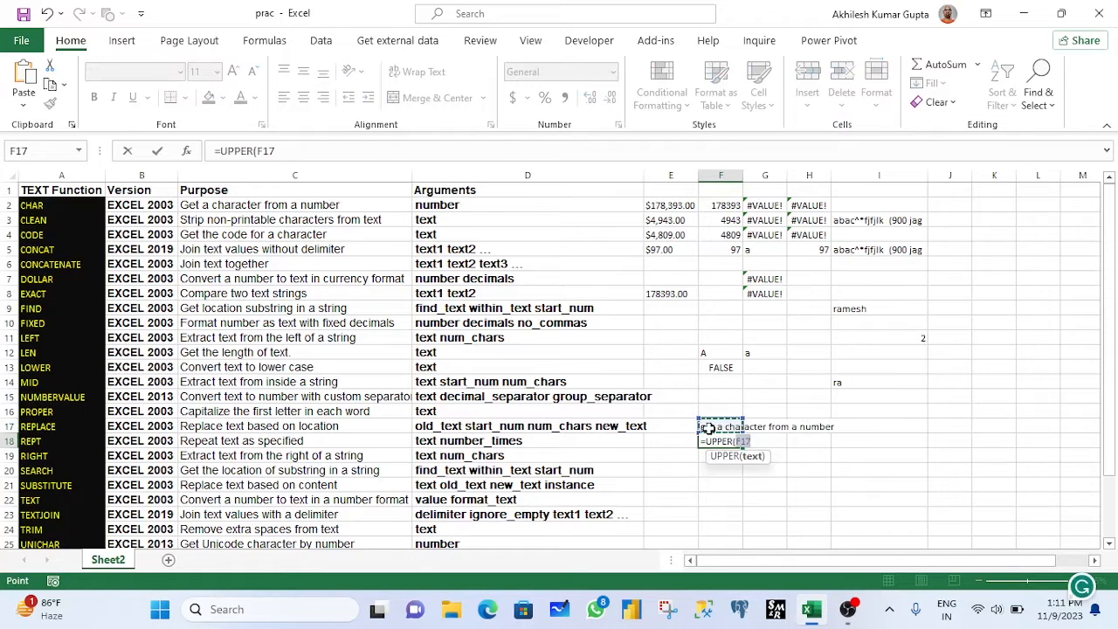
type(")")
key("Return")
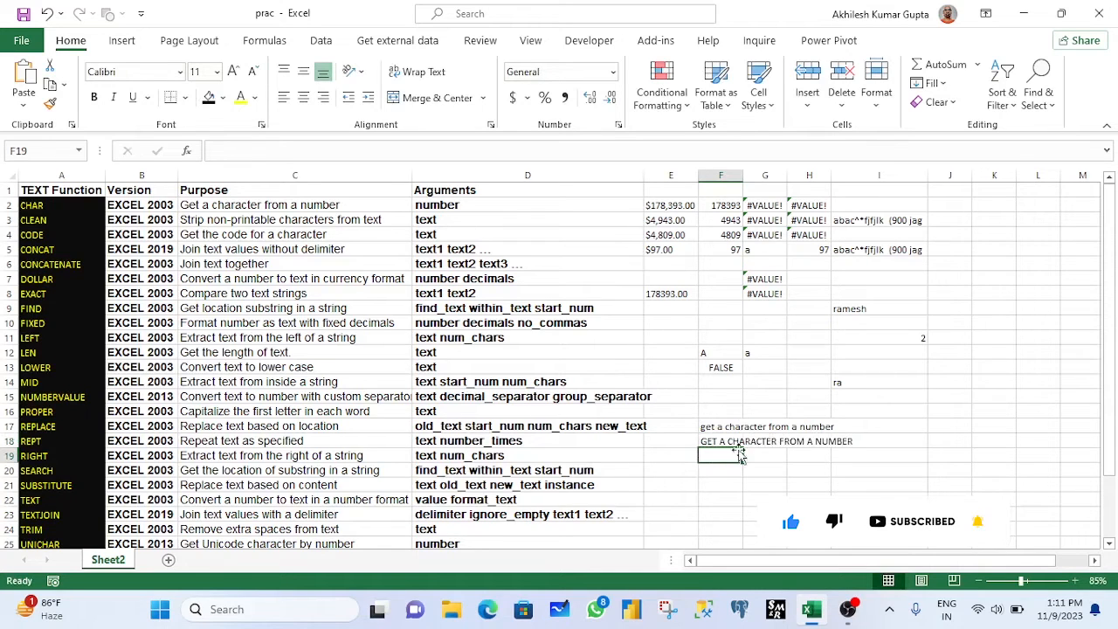
Step: Enter 178 in F21 and 2001 in F22 as text-formatted numbers, using a leading apostrophe, as samples for NUMBERVALUE
left_click(31, 398)
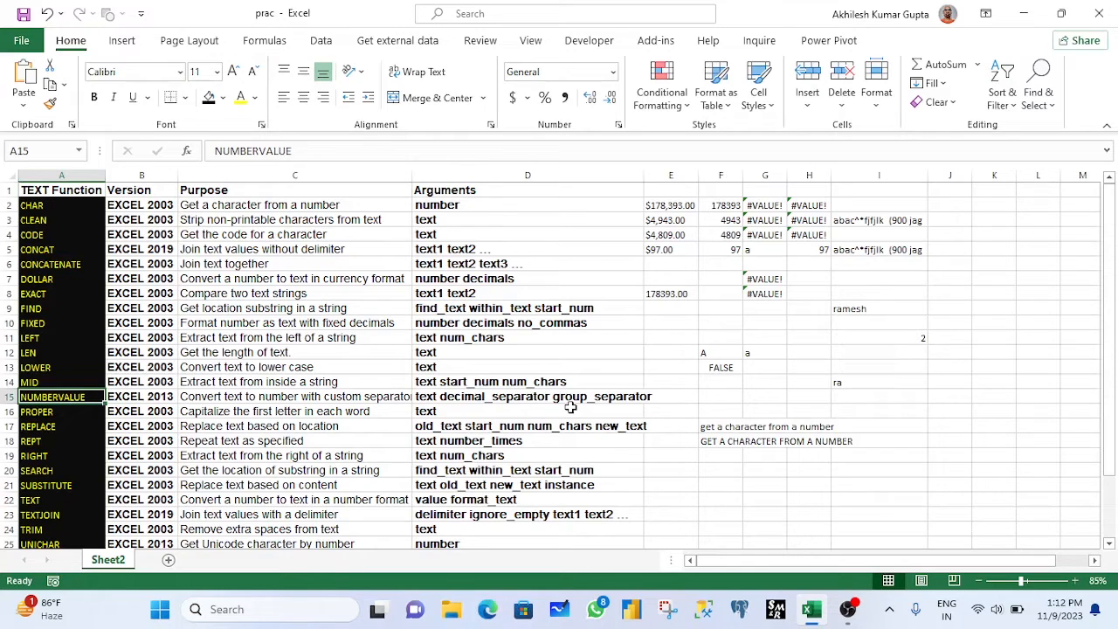
left_click(715, 484)
type("'178")
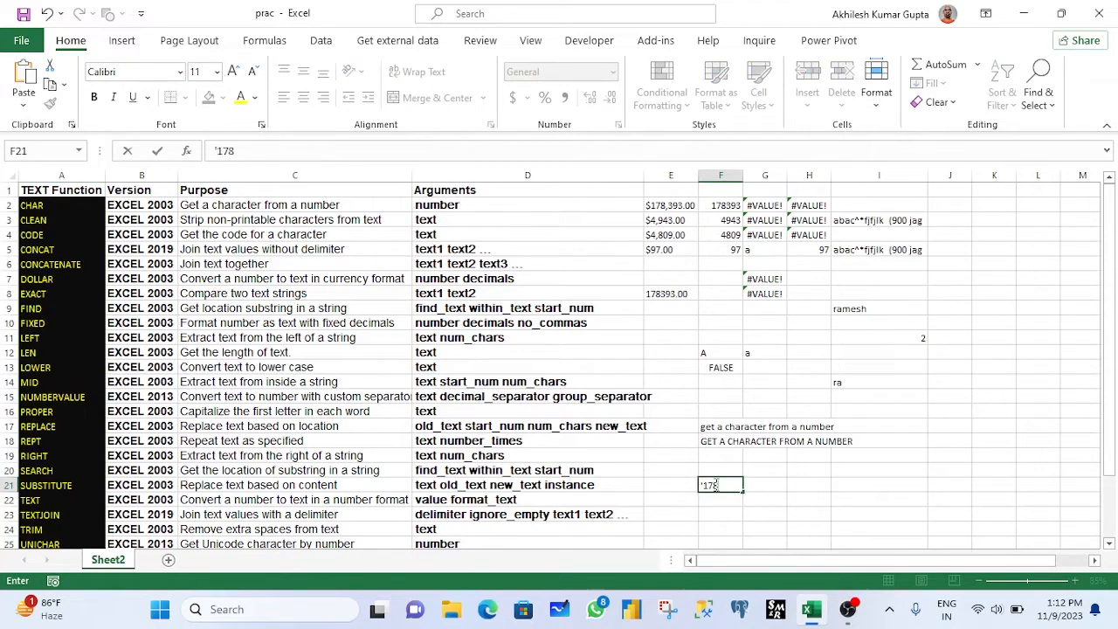
key("Return")
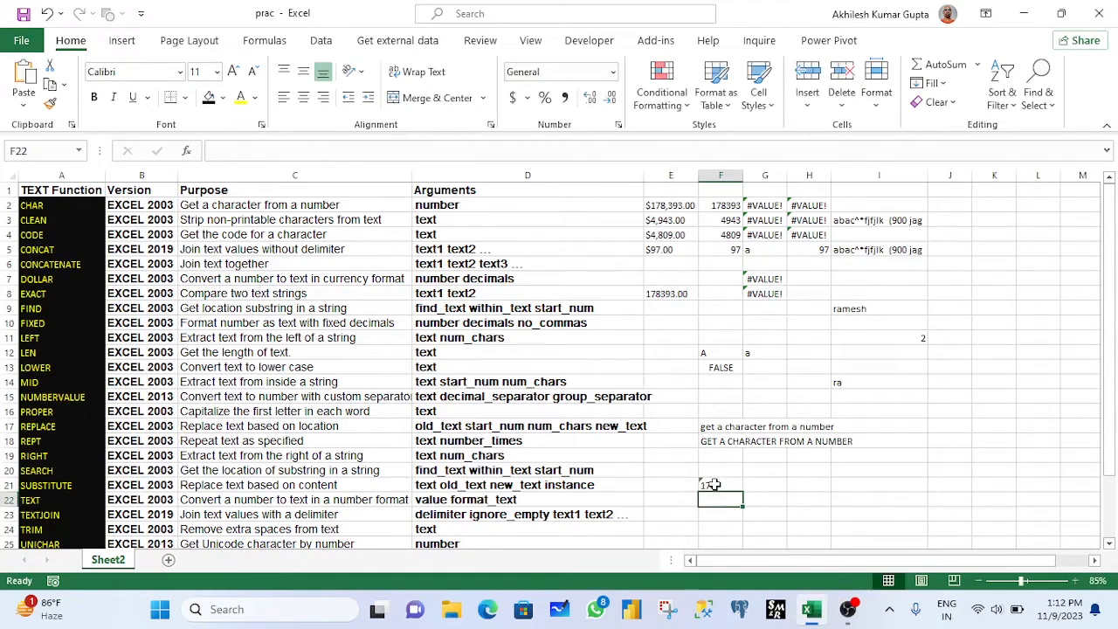
type("'2001")
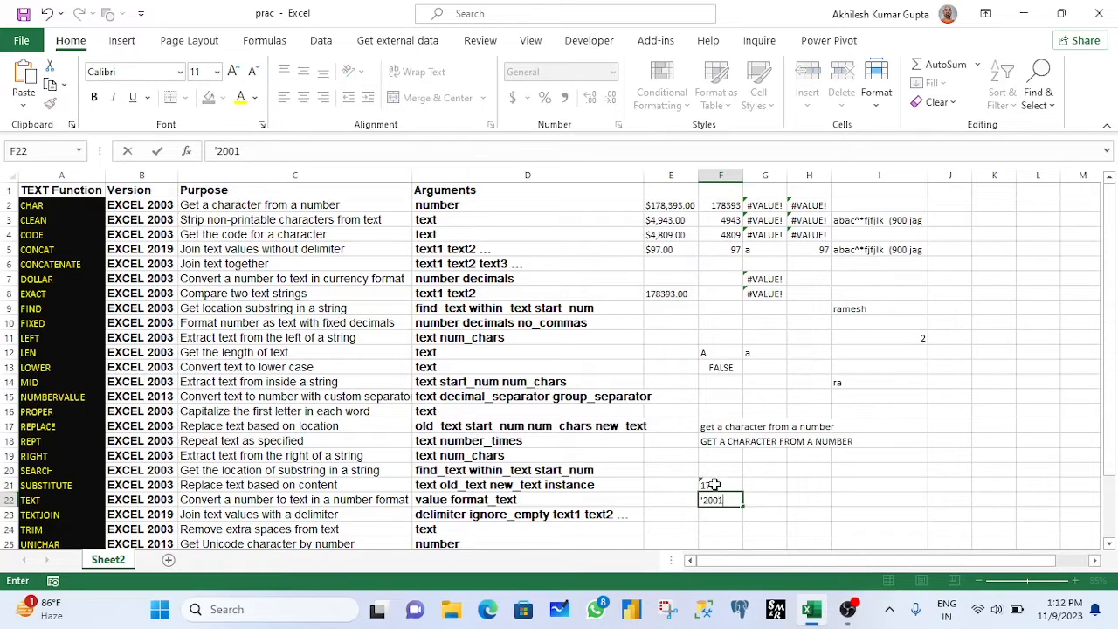
key("Return")
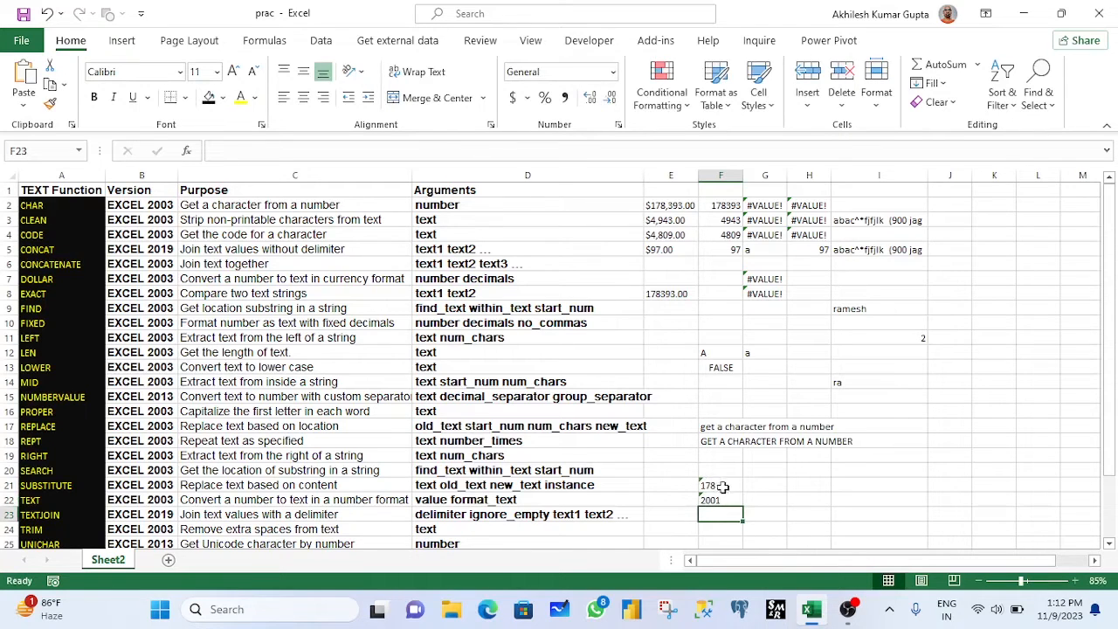
left_click_drag(719, 481, 719, 499)
left_click(790, 514)
left_click(783, 514)
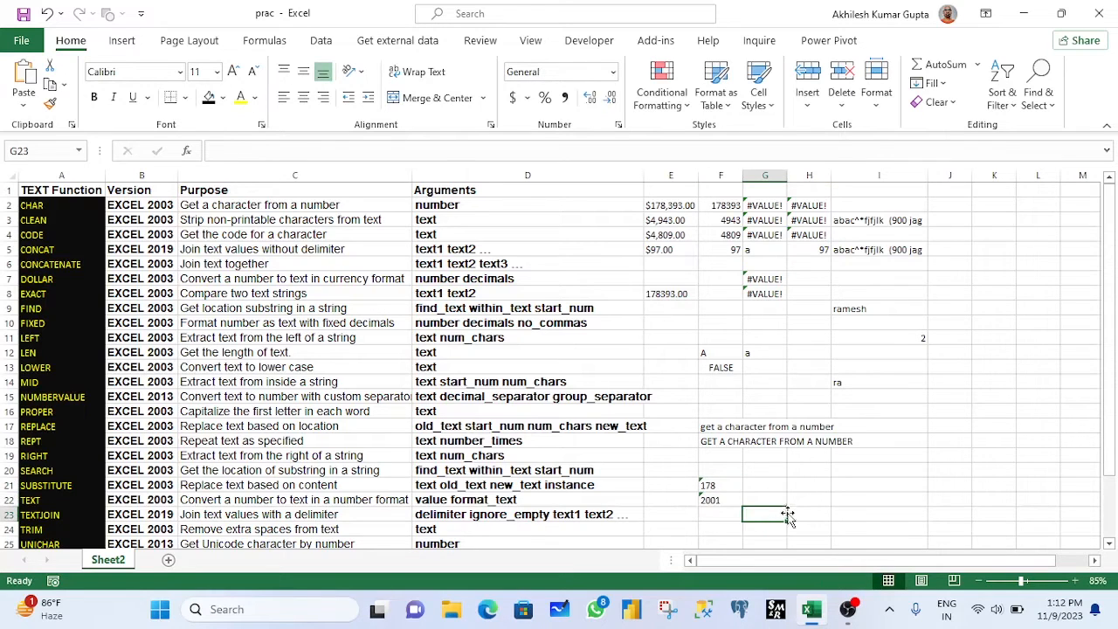
Step: Convert the F21:F22 texts to numbers with =NUMBERVALUE(F21) in G21, copied down to G22, and compare them with the source cells
left_click(713, 485)
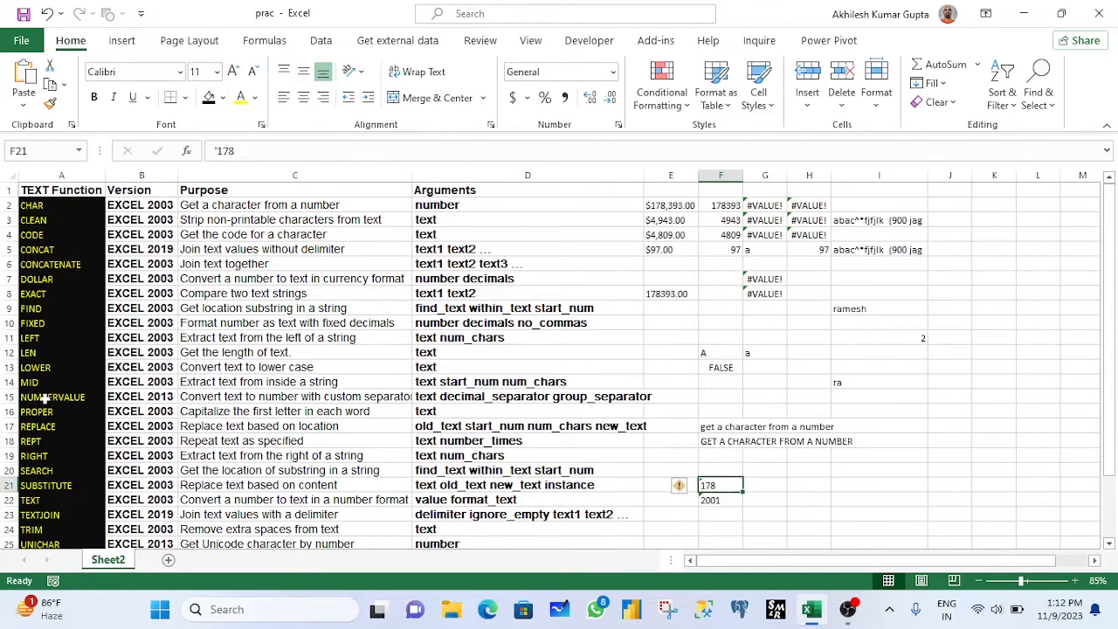
left_click(765, 484)
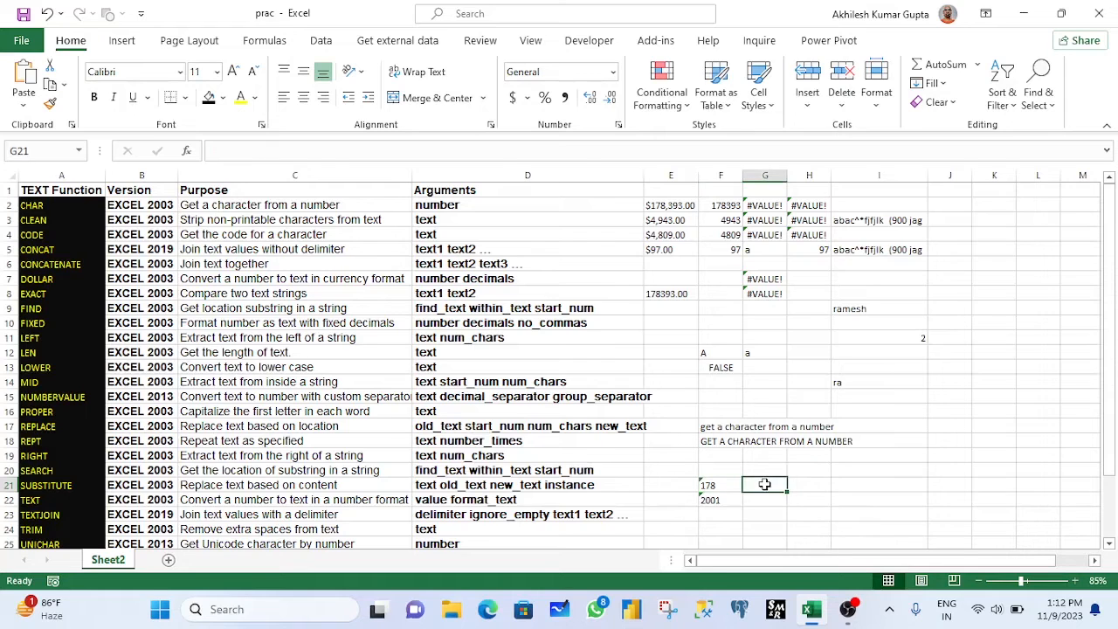
type("=num")
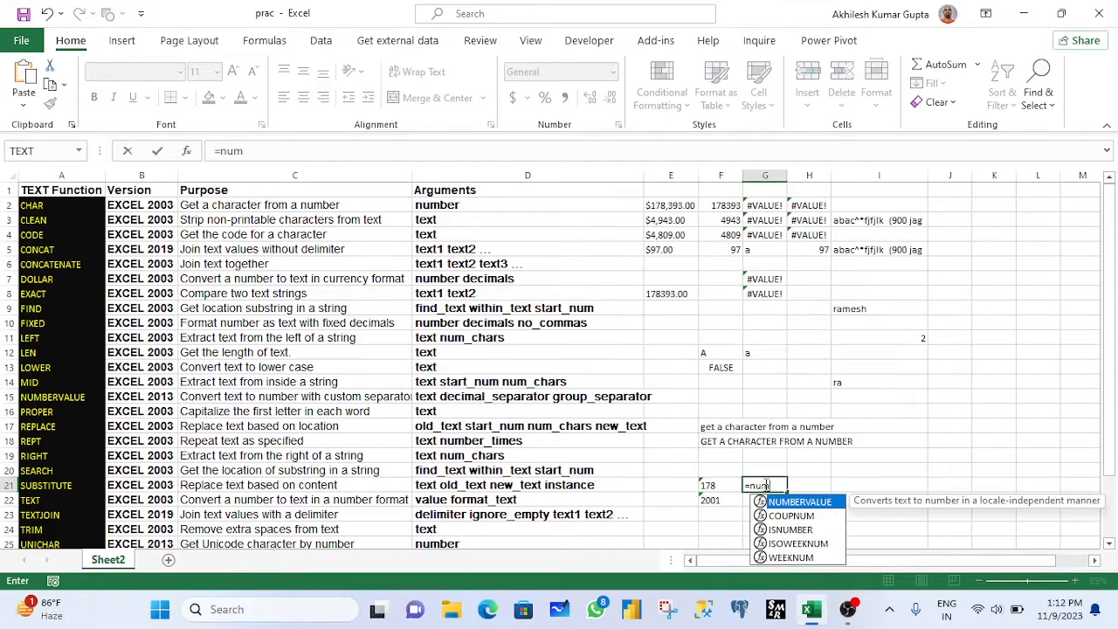
key("Tab")
left_click(709, 488)
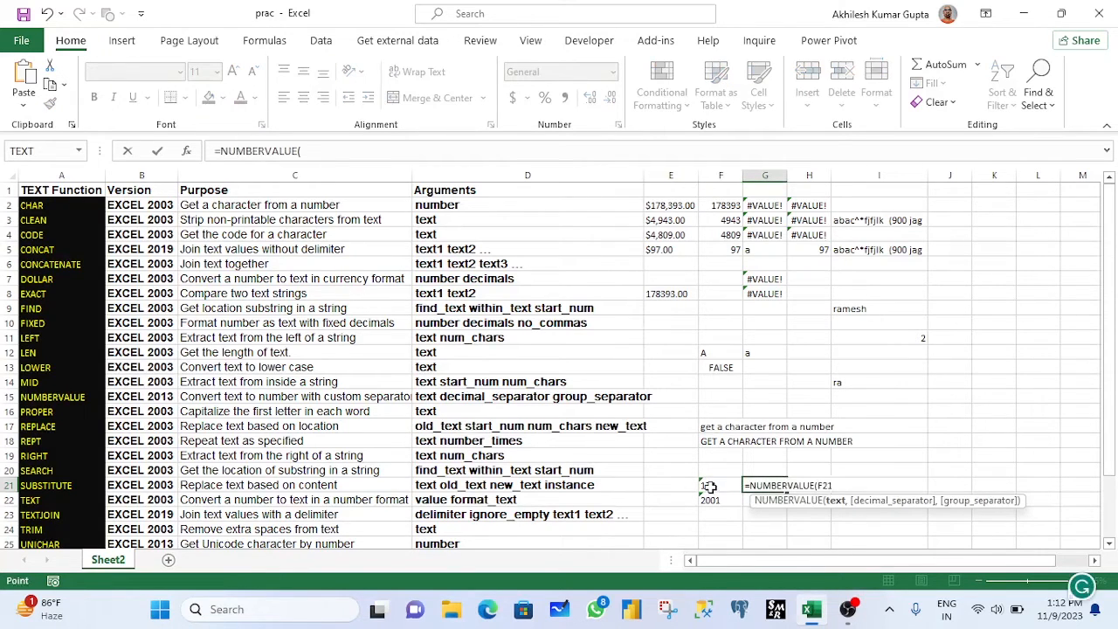
type(")")
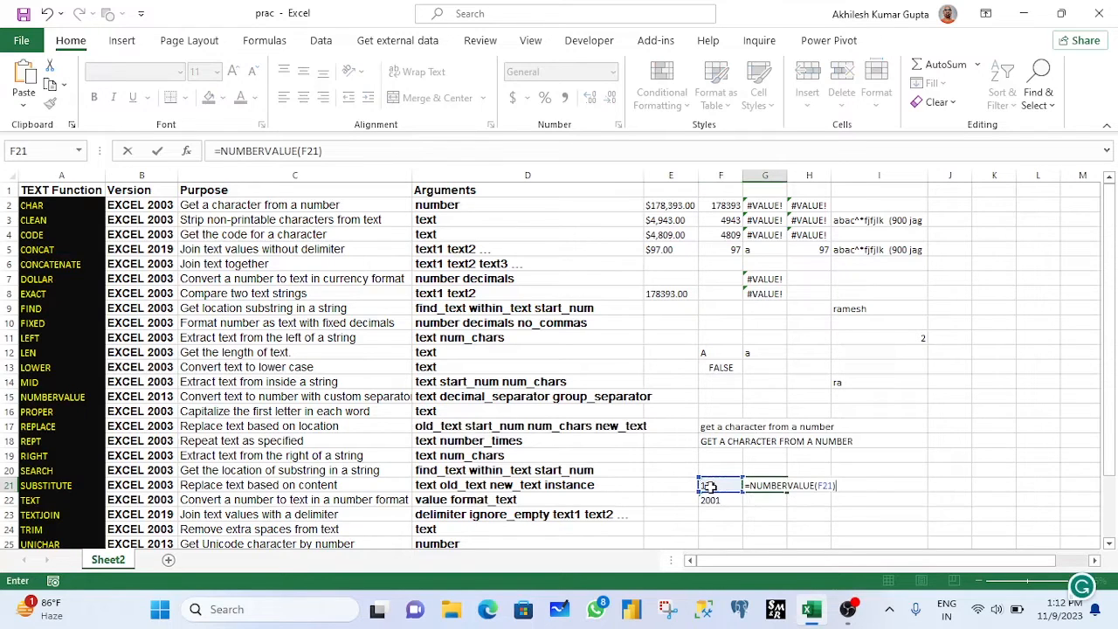
key("Return")
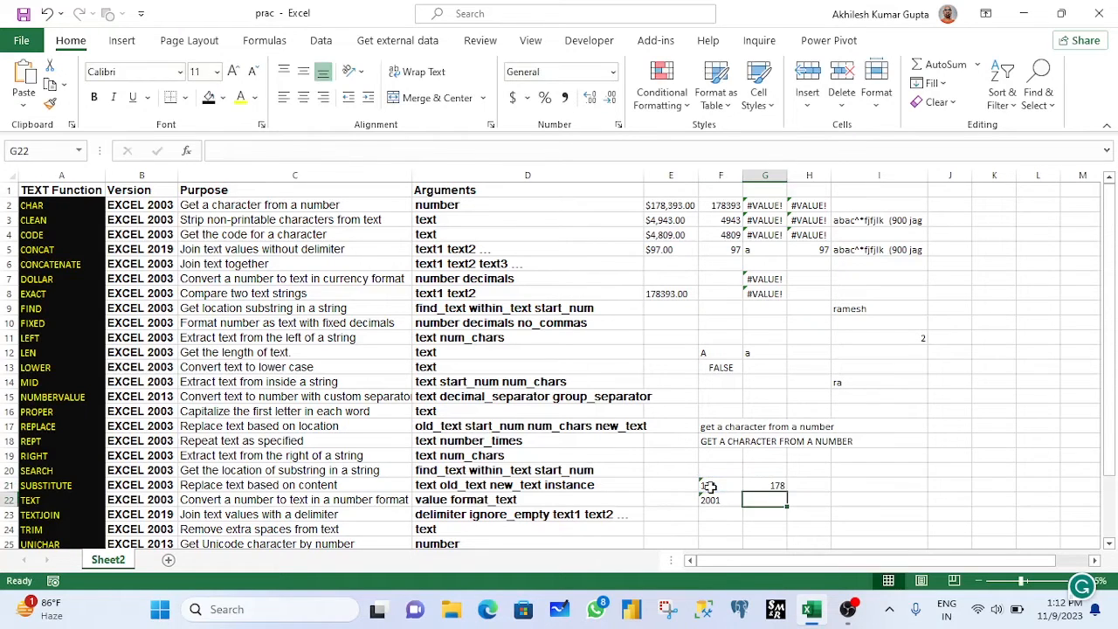
key("ctrl+d")
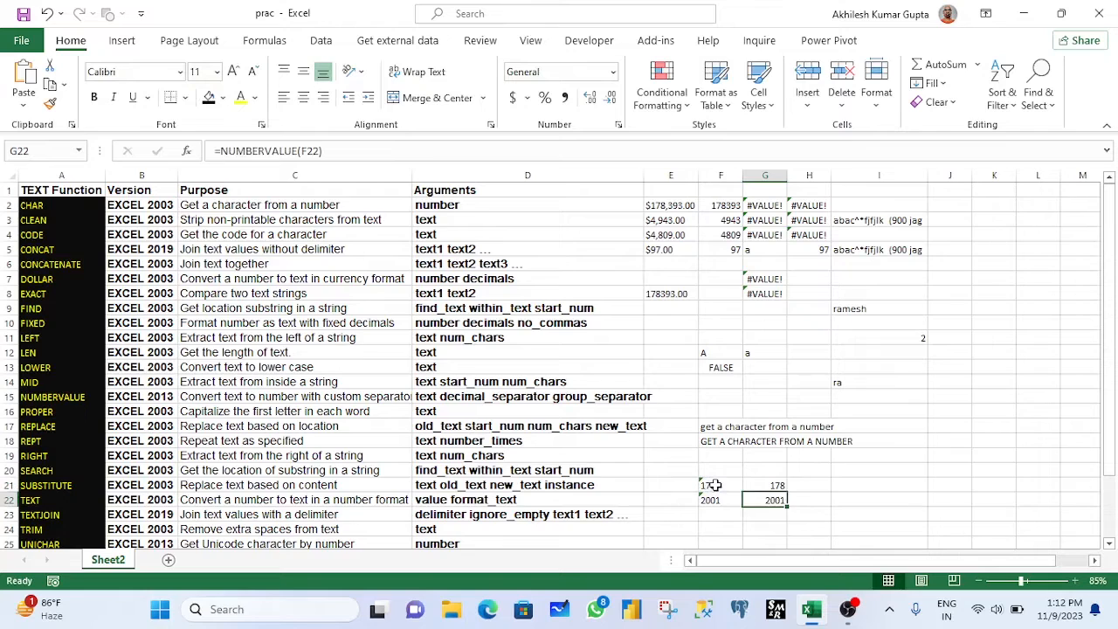
left_click_drag(711, 488, 712, 500)
left_click(716, 487)
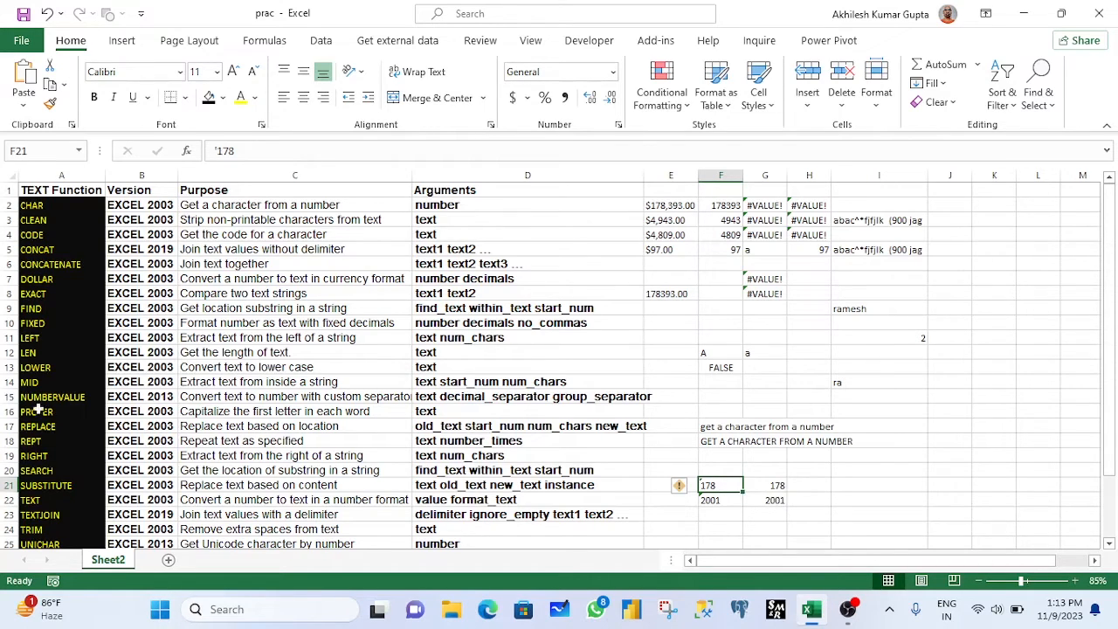
left_click(7, 397)
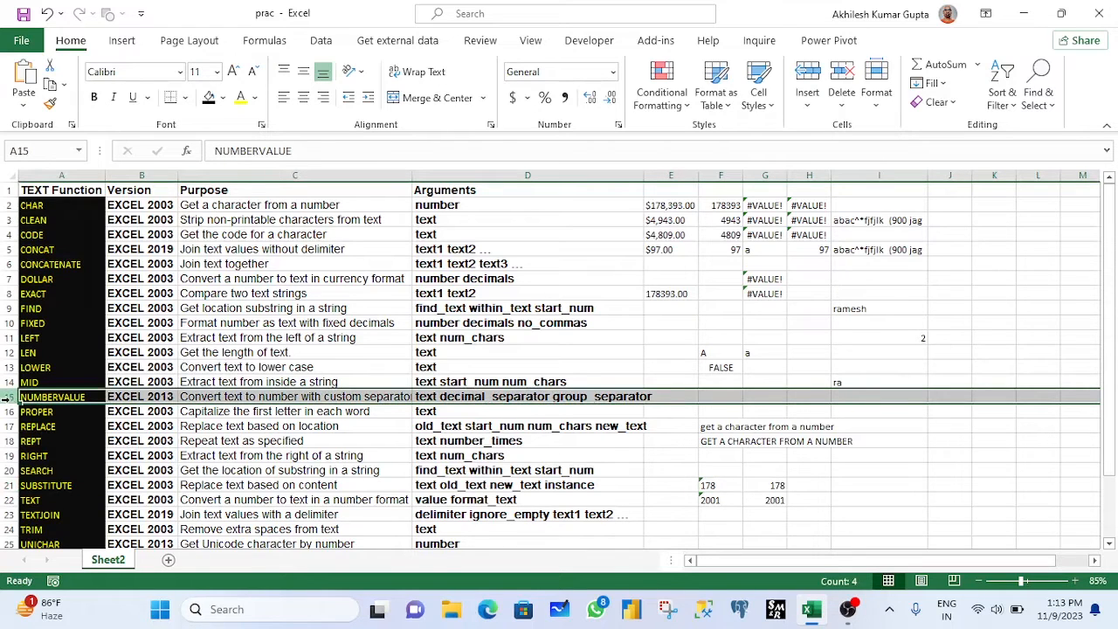
left_click(720, 517)
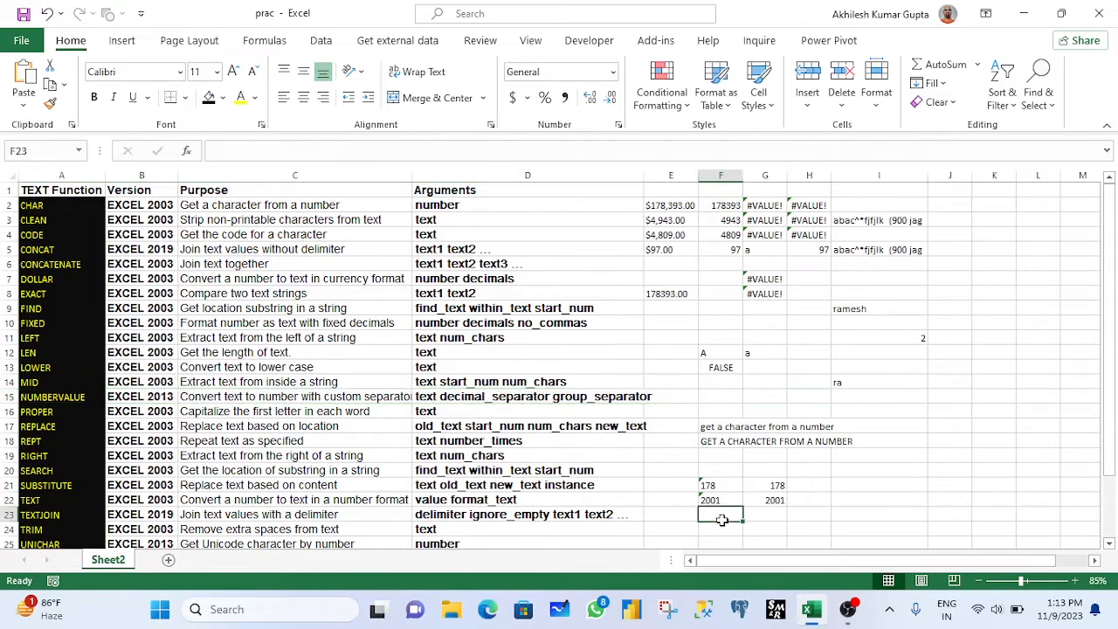
Step: Capitalize each word of the F18 text by entering =PROPER(F18) in cell F19, and compare it with the upper-case source
left_click(27, 413)
left_click(709, 454)
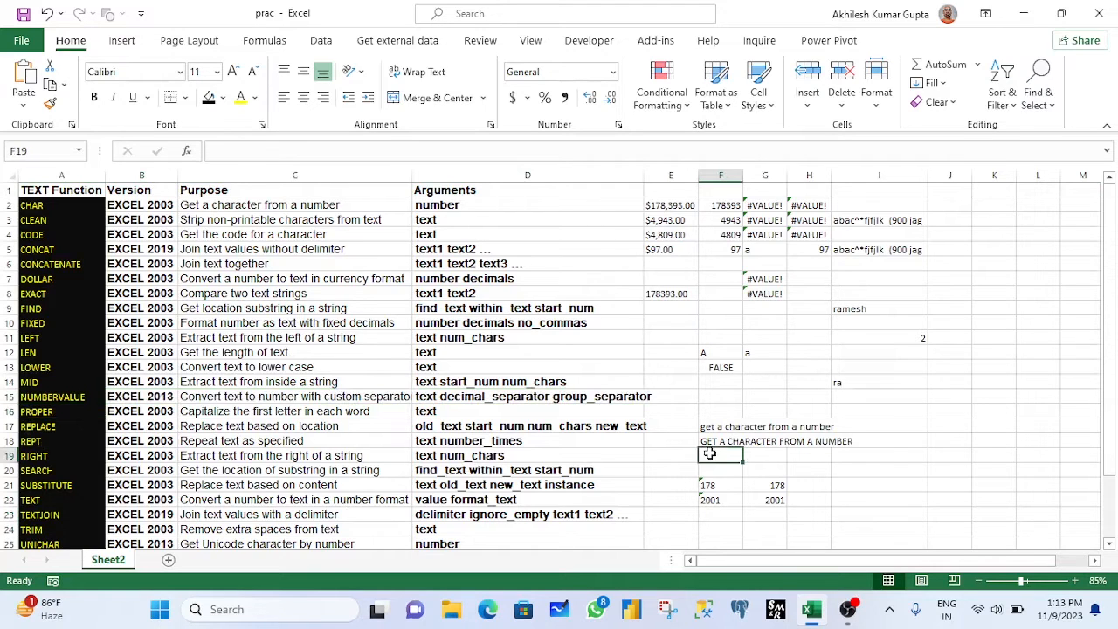
type("=prop")
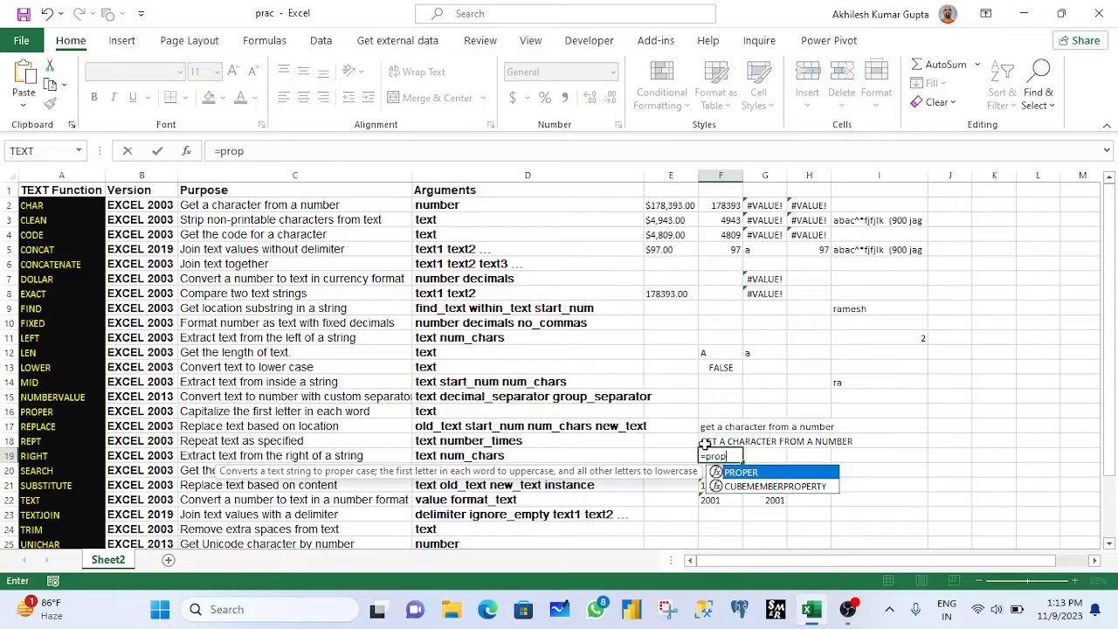
key("Tab")
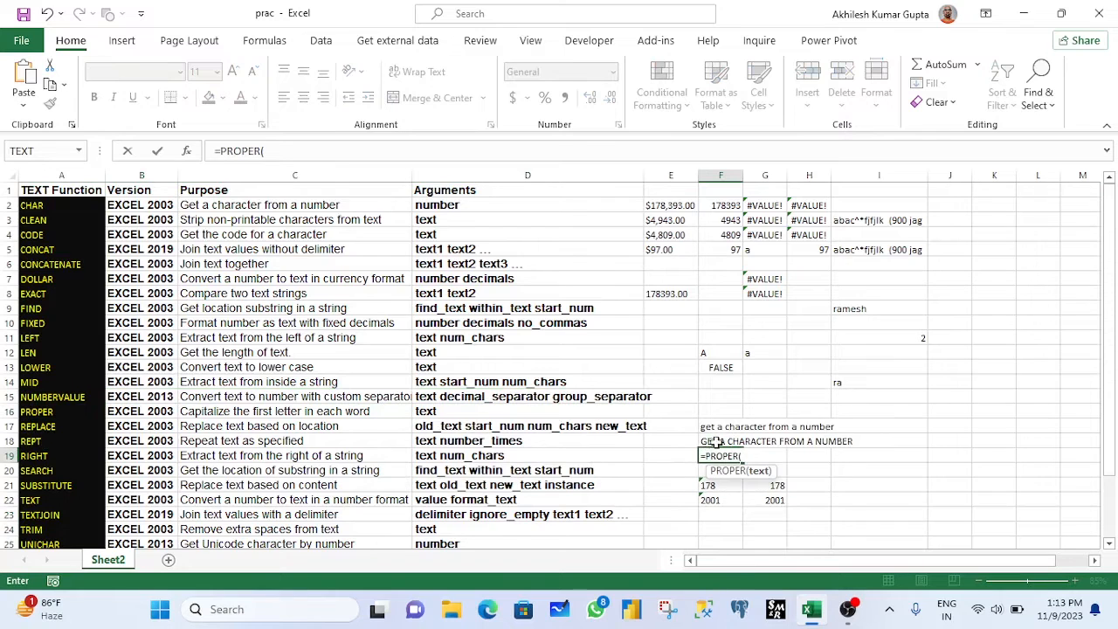
left_click(712, 441)
key("Return")
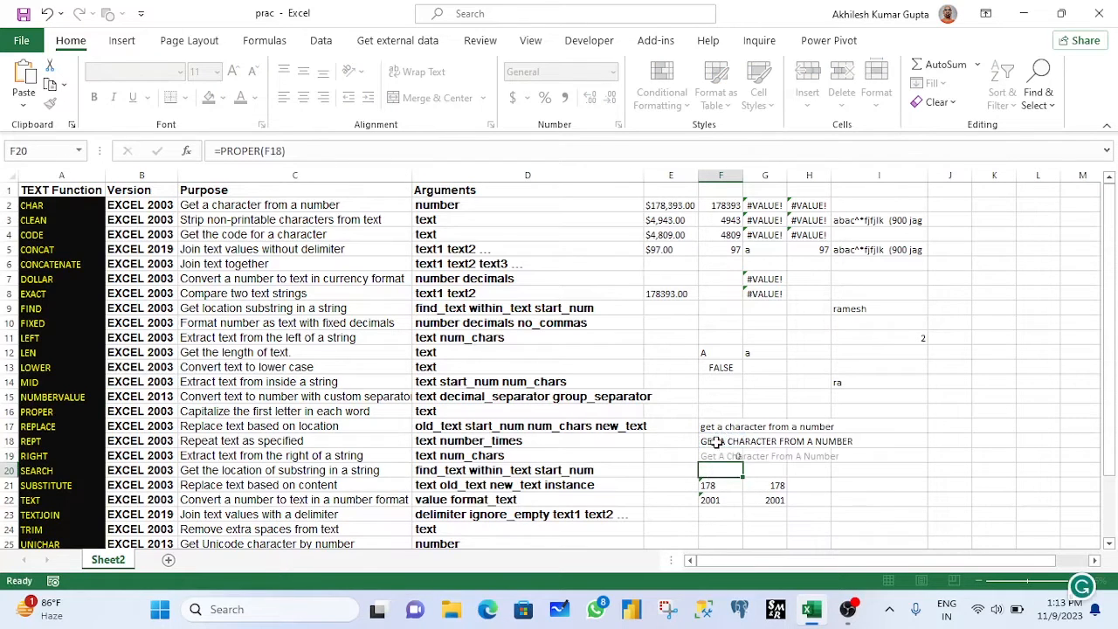
left_click_drag(715, 444, 861, 442)
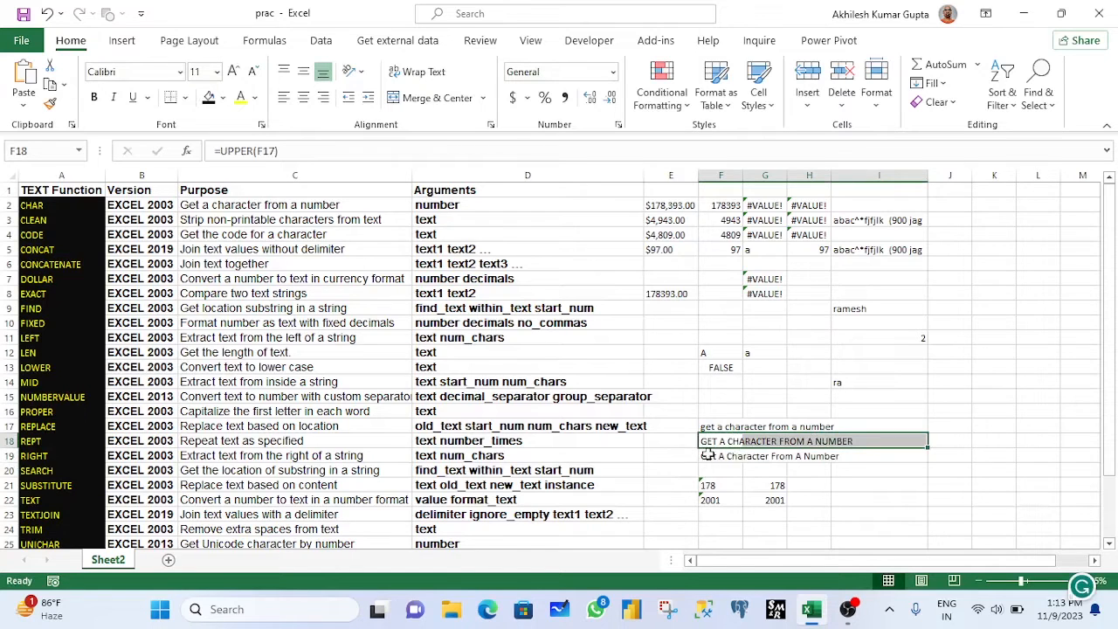
left_click(708, 455)
left_click(835, 456)
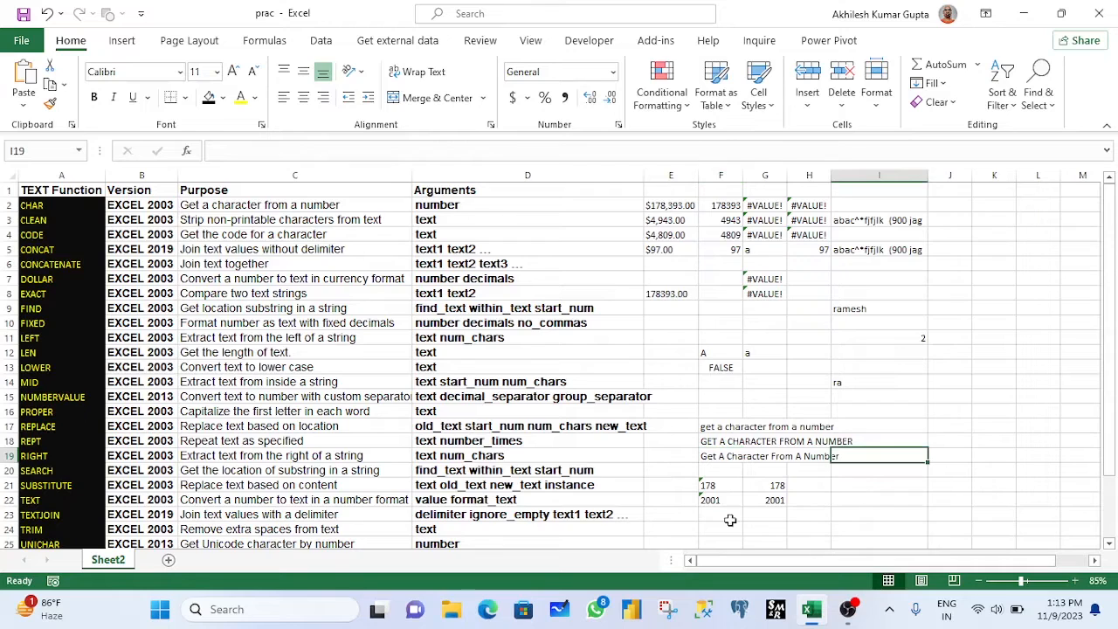
left_click_drag(733, 461, 826, 460)
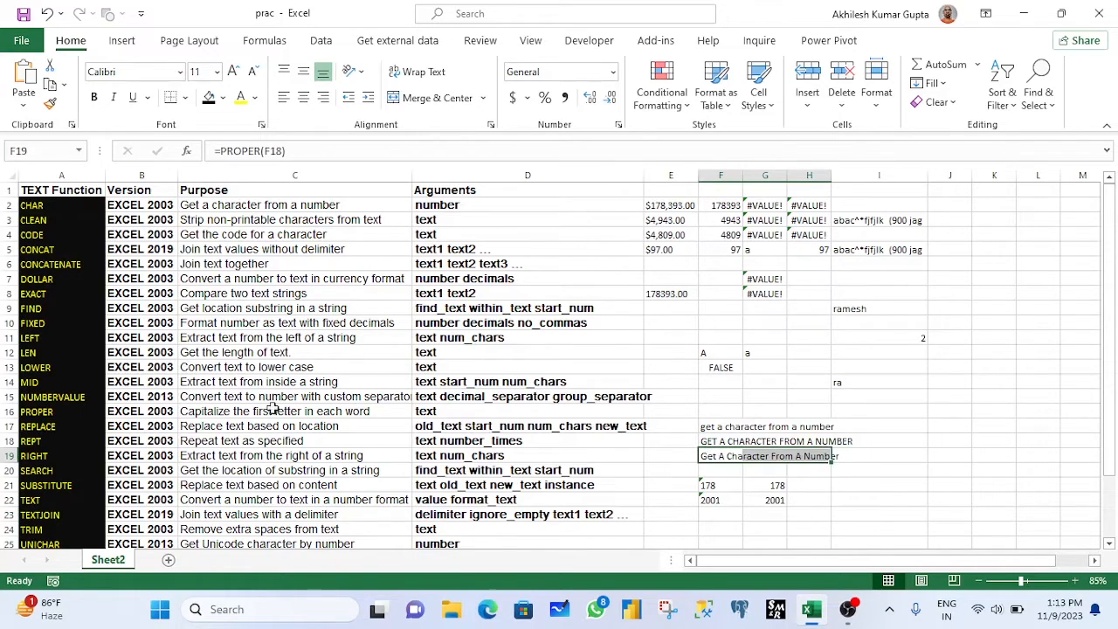
left_click(29, 426)
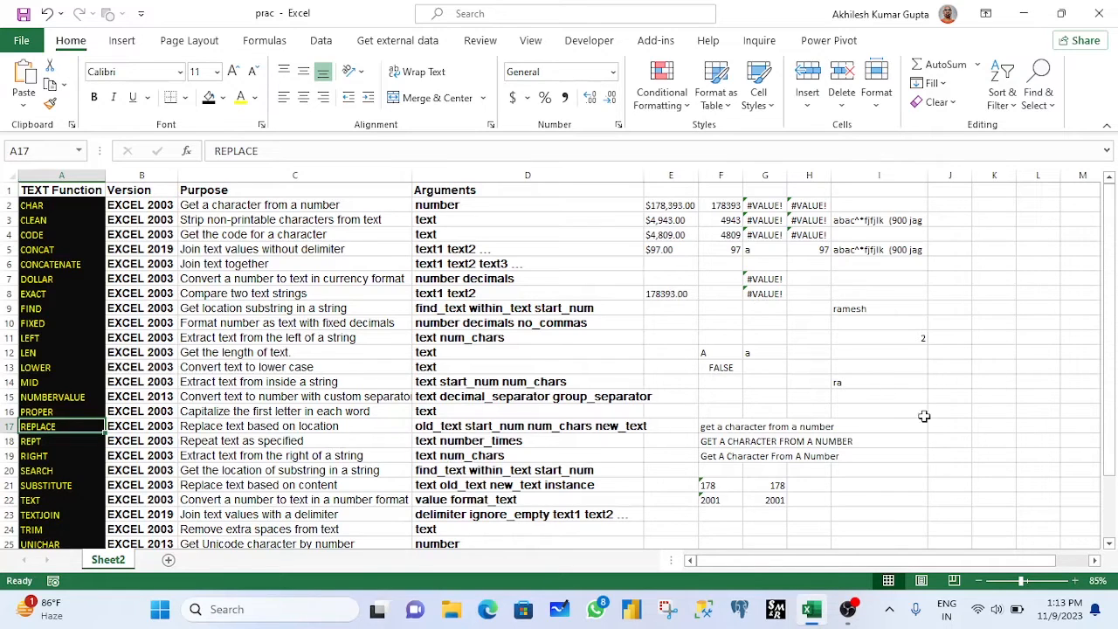
left_click(707, 398)
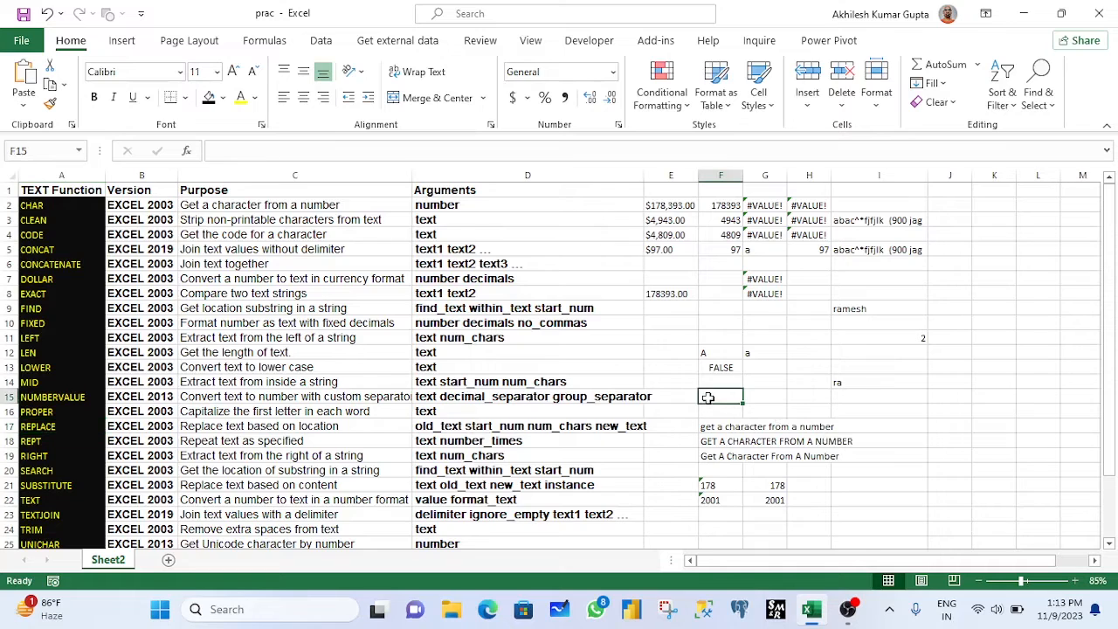
type("=rep")
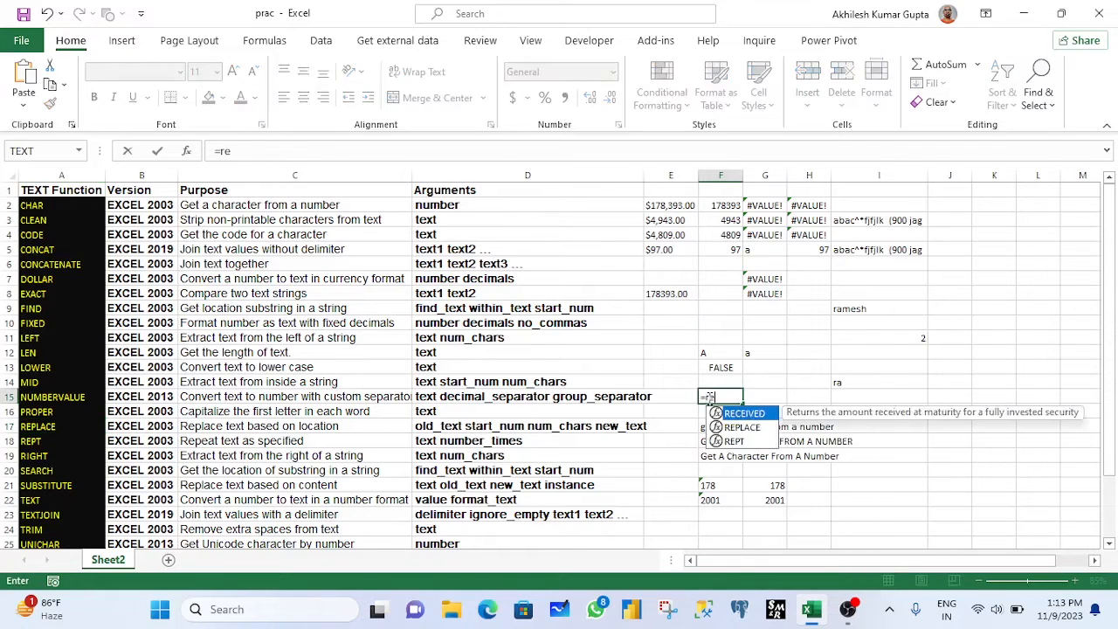
key("Tab")
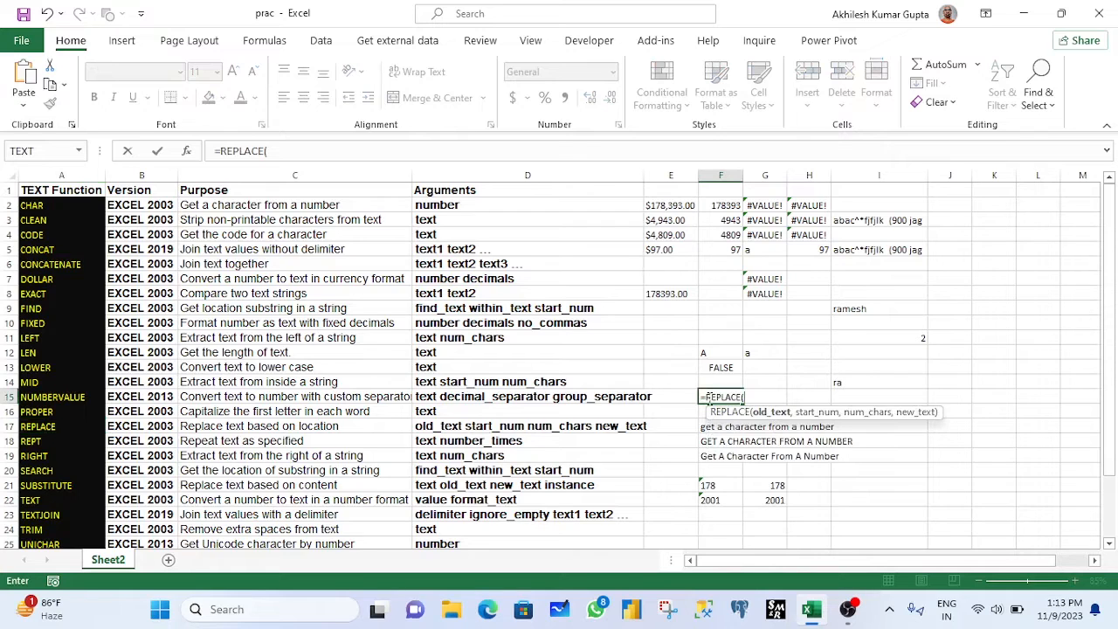
type("'a'")
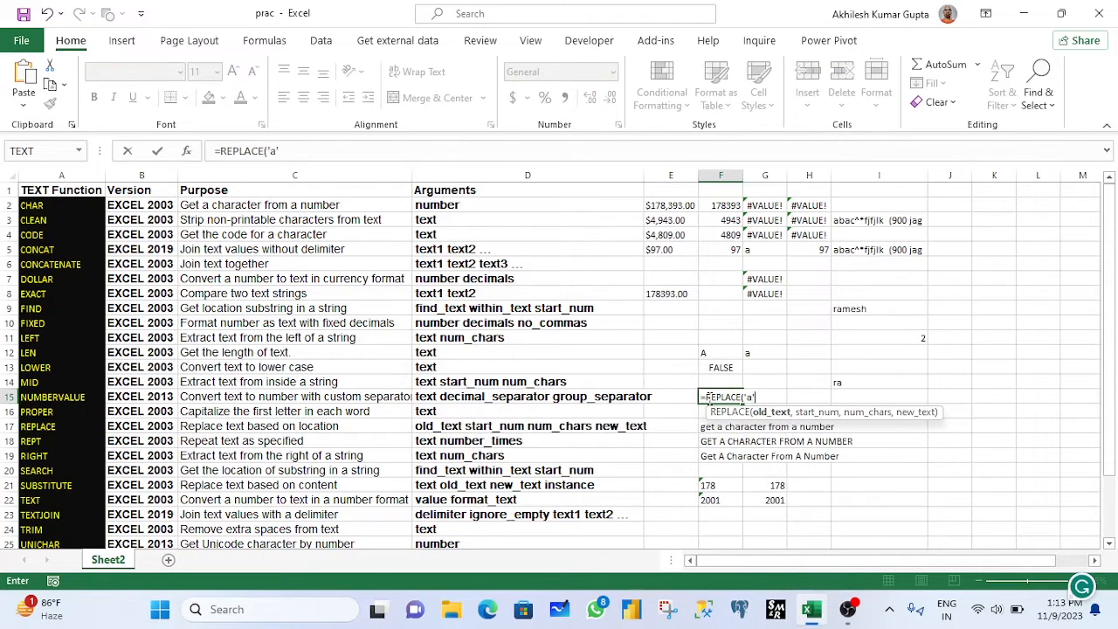
type(",")
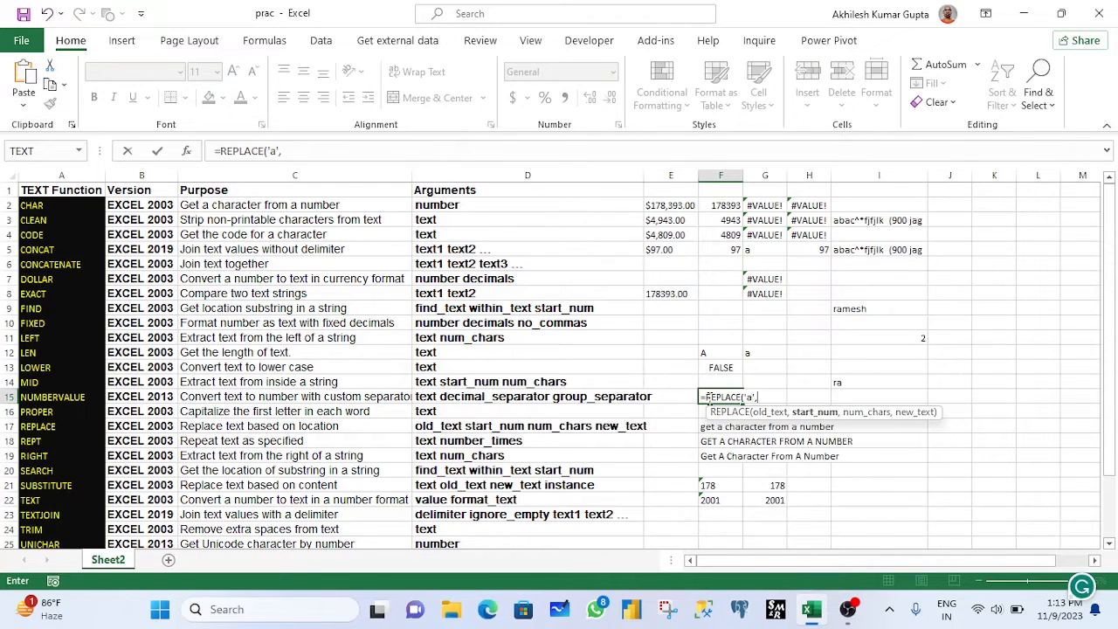
type("1")
type(",")
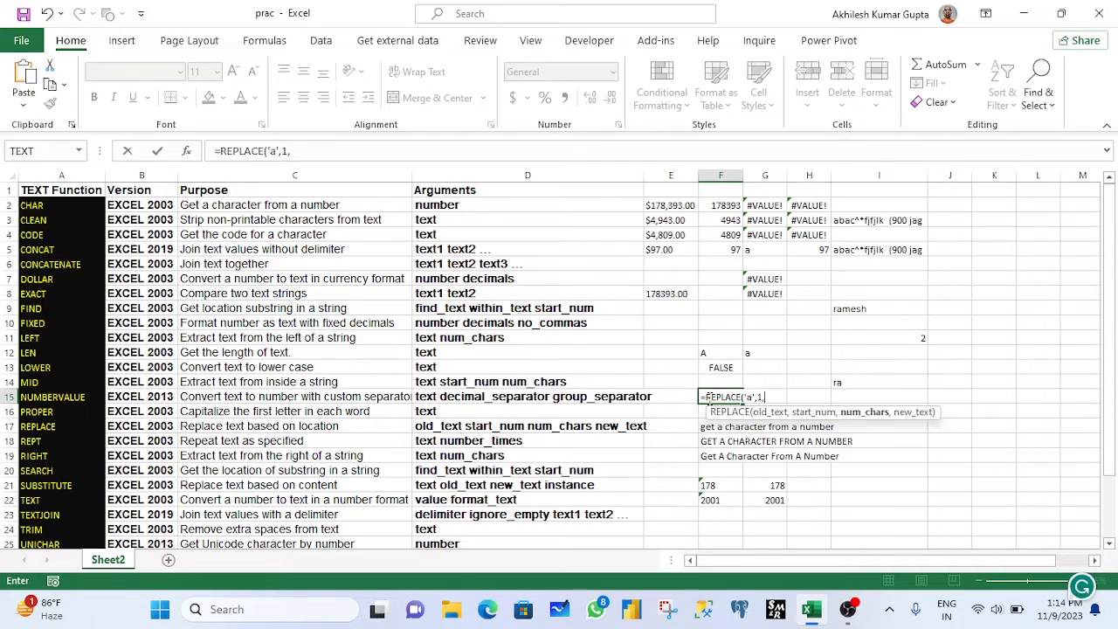
type("1")
key("BackSpace")
key("BackSpace")
key("BackSpace")
key("BackSpace")
key("BackSpace")
key("BackSpace")
key("BackSpace")
key("BackSpace")
key("BackSpace")
key("BackSpace")
key("BackSpace")
key("BackSpace")
key("BackSpace")
key("BackSpace")
key("BackSpace")
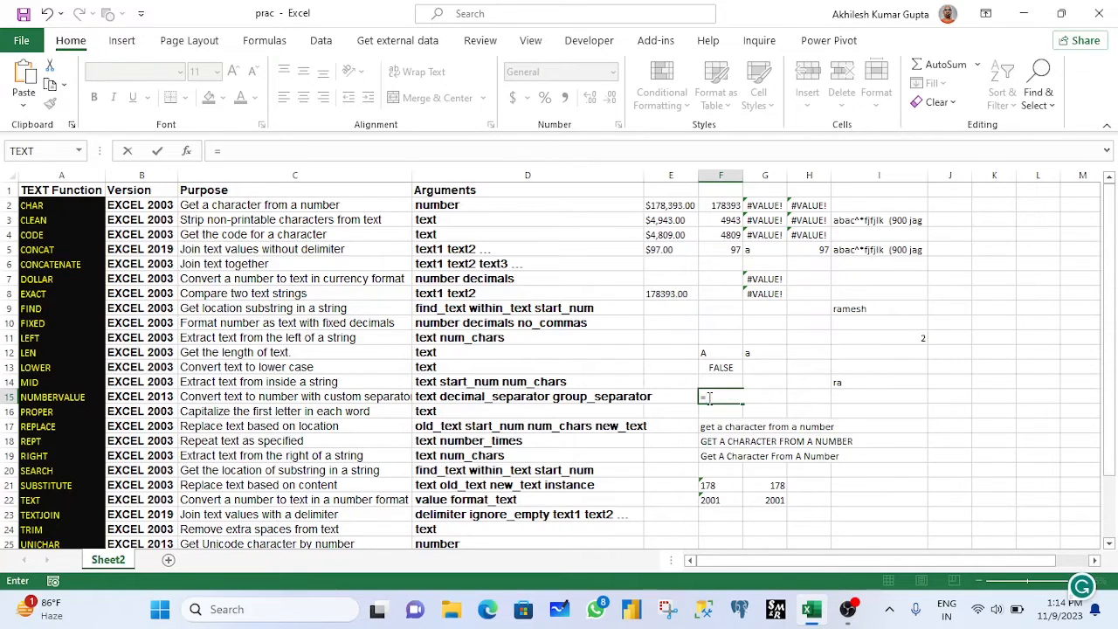
Step: Replace the first character of the I9 text with p by entering =REPLACE(I9,1,1,"p") in cell F15, and compare it with the source
type("repl")
key("Tab")
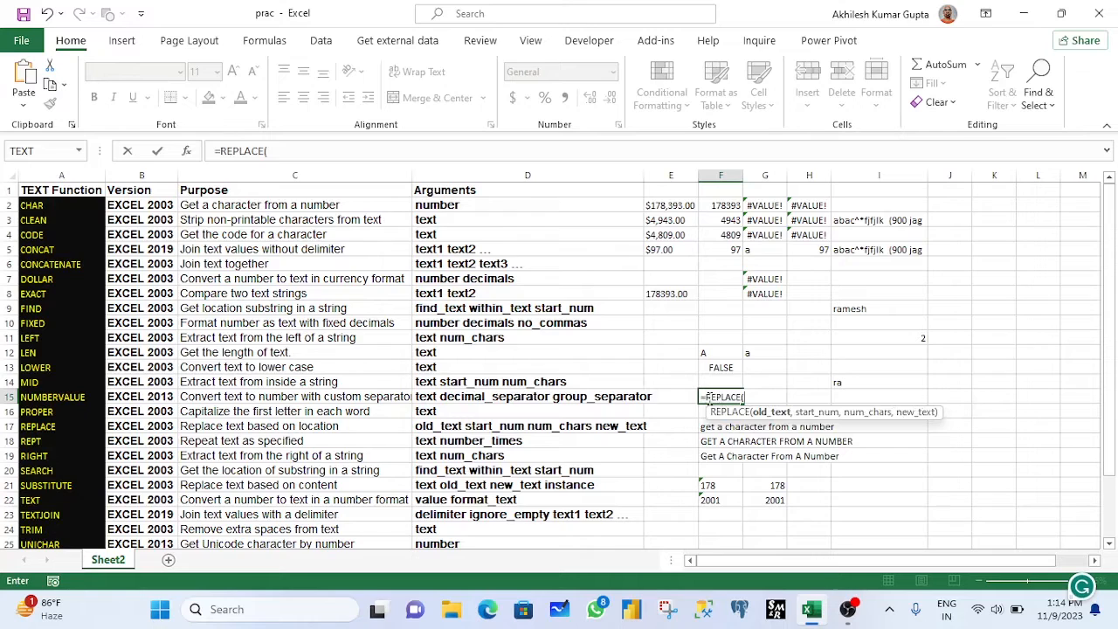
left_click(858, 308)
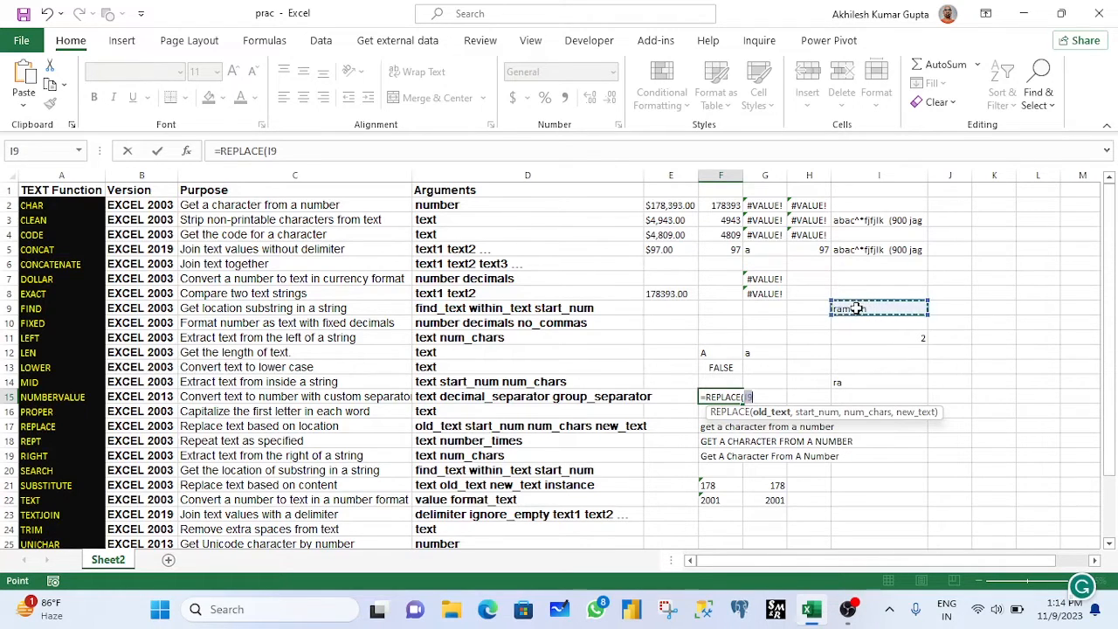
type(",1,")
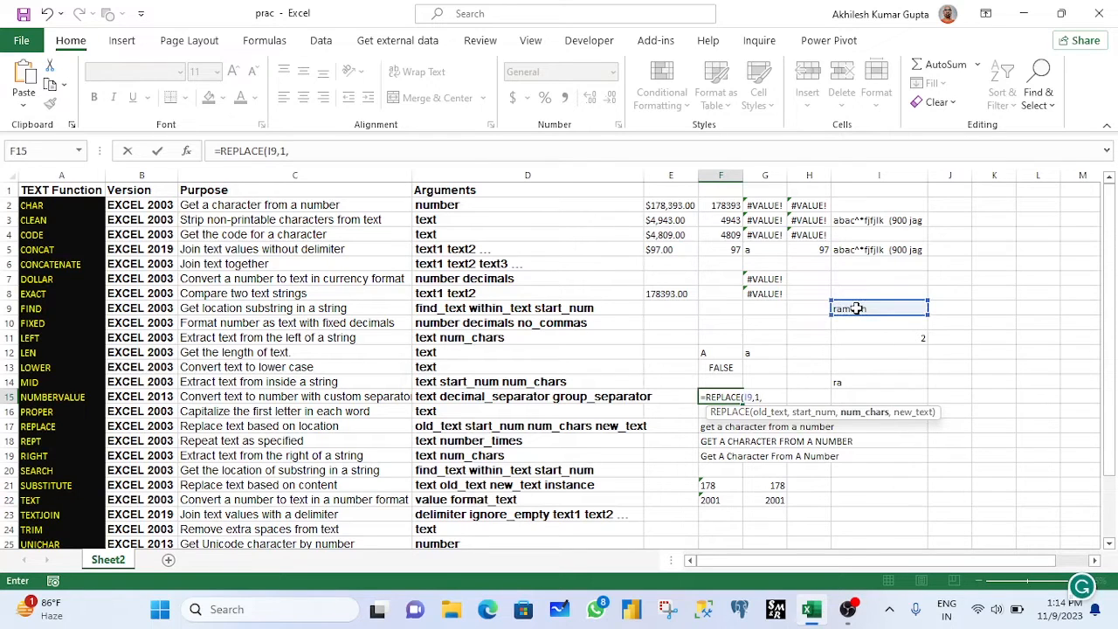
type("1,")
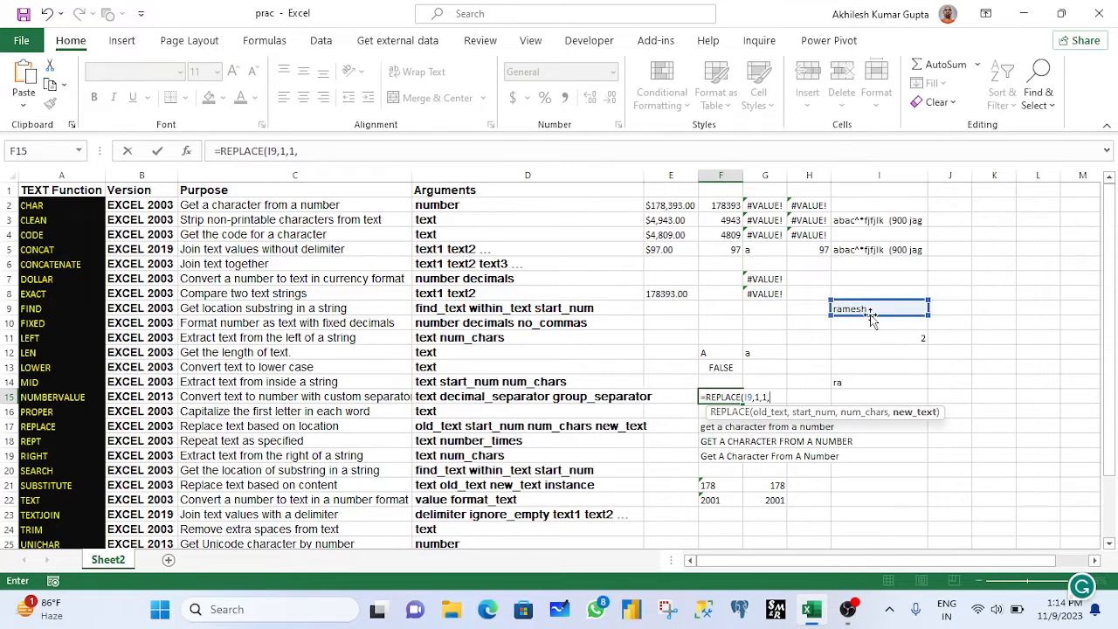
type("\"p\")")
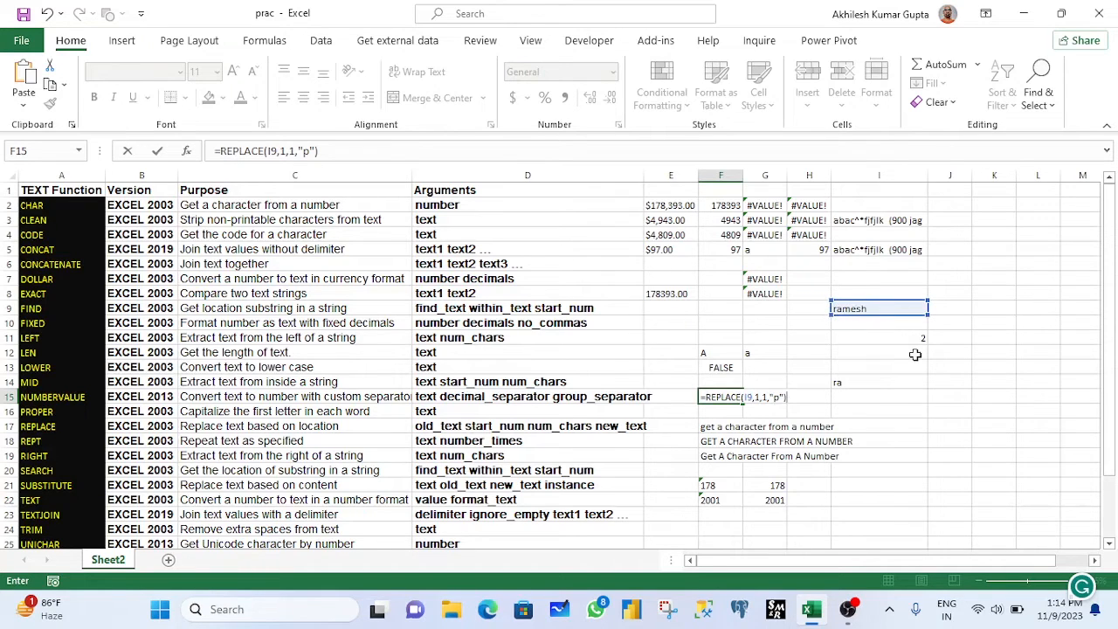
key("Return")
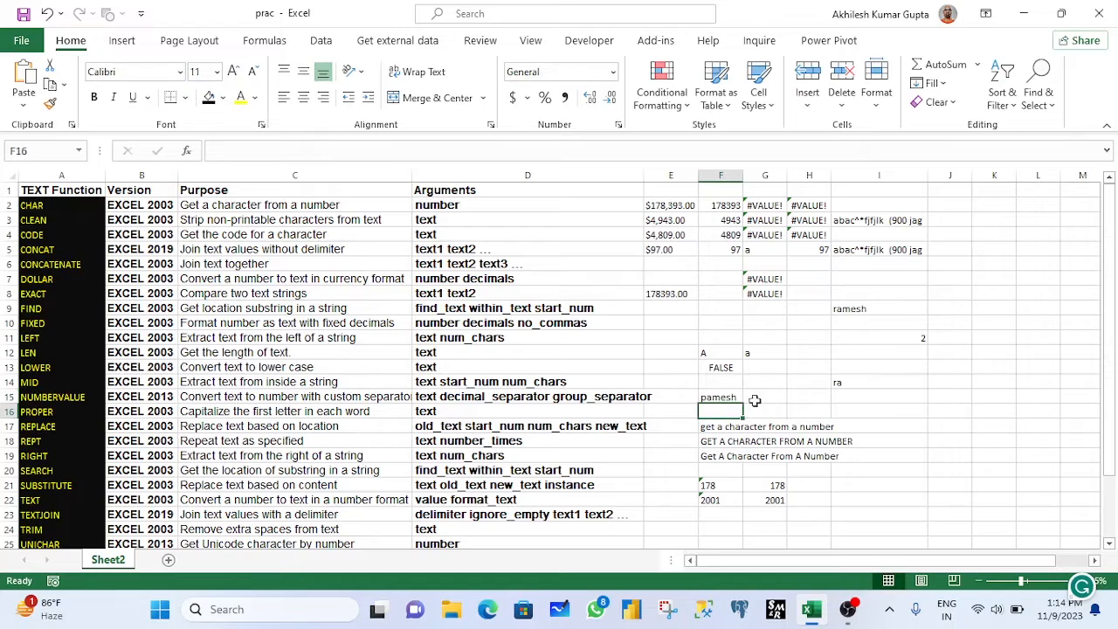
left_click(841, 306)
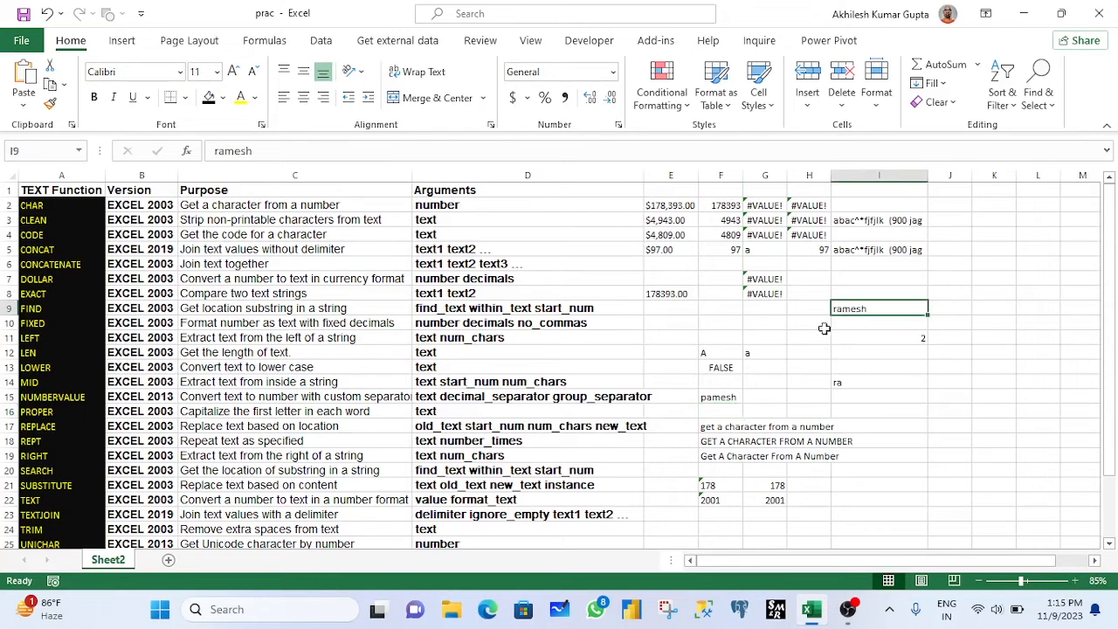
left_click(718, 398)
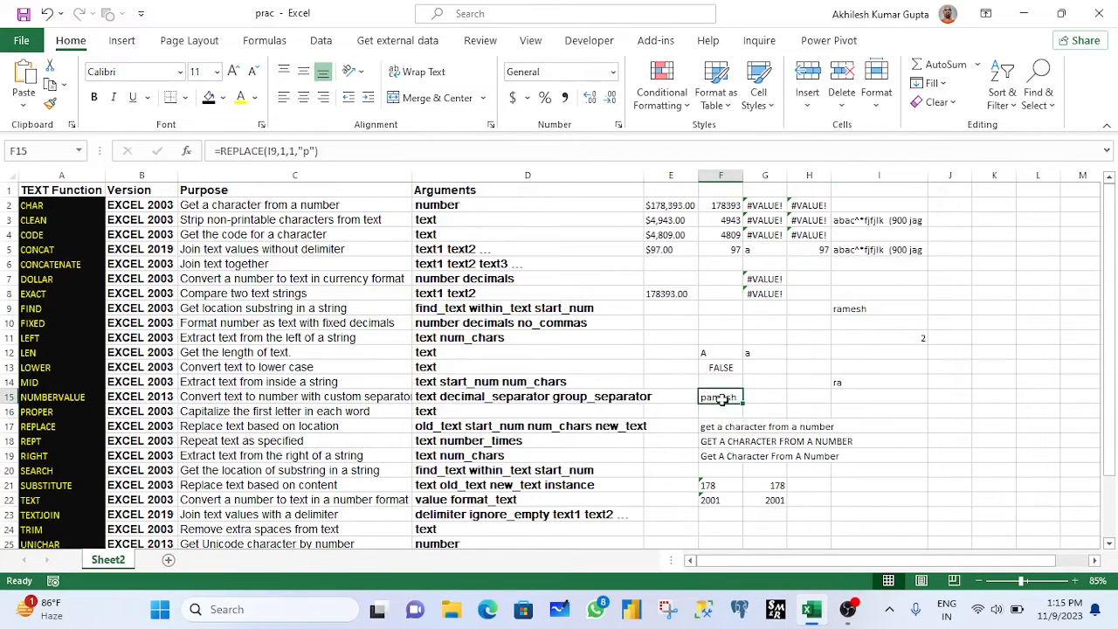
left_click(838, 308)
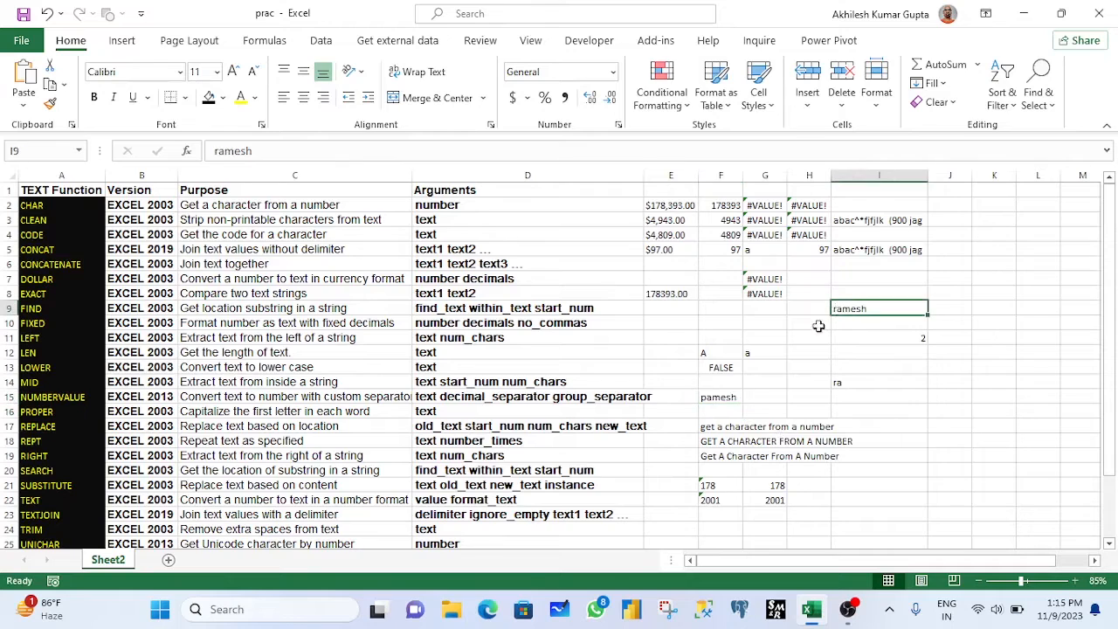
left_click(710, 398)
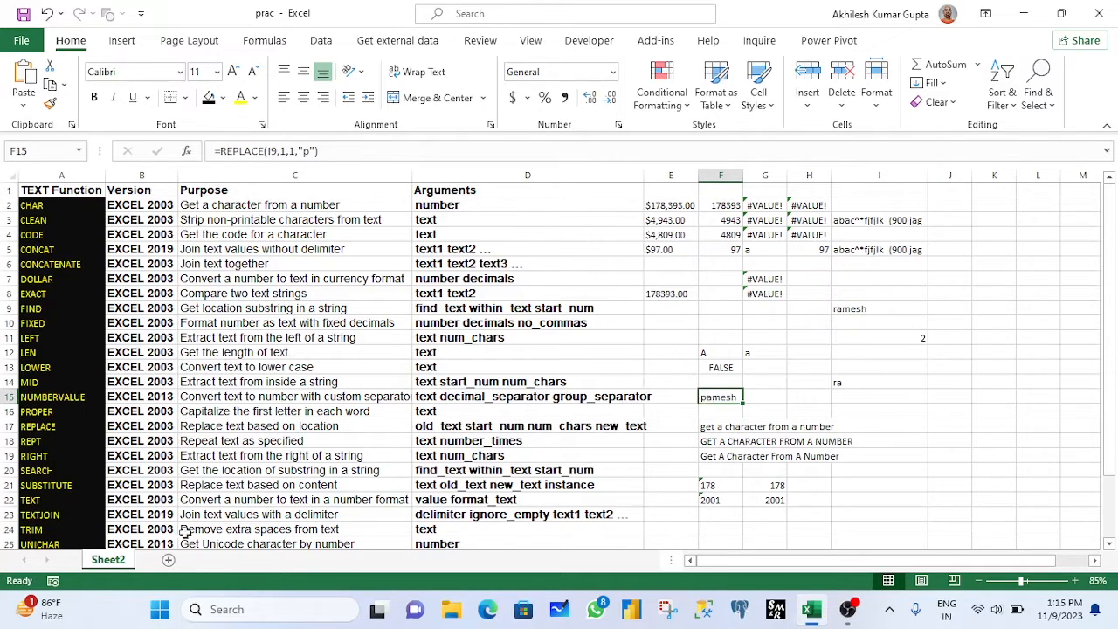
Step: Enter the symbols *, + and ^ in cells J6, J7 and J8 as sample texts for REPT
left_click(28, 442)
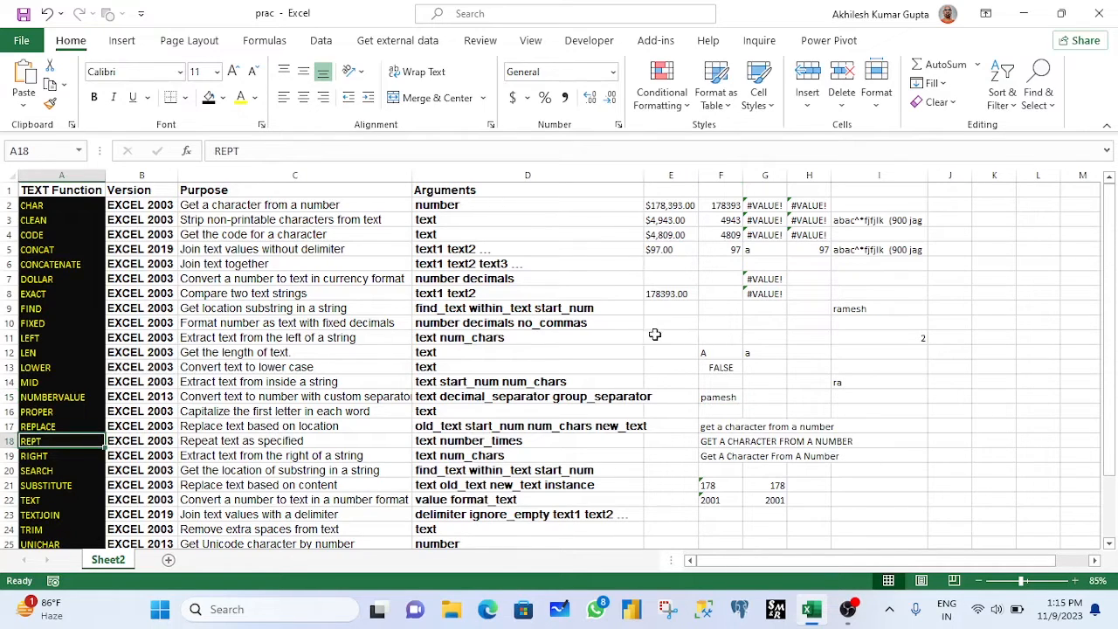
left_click(965, 262)
type("=")
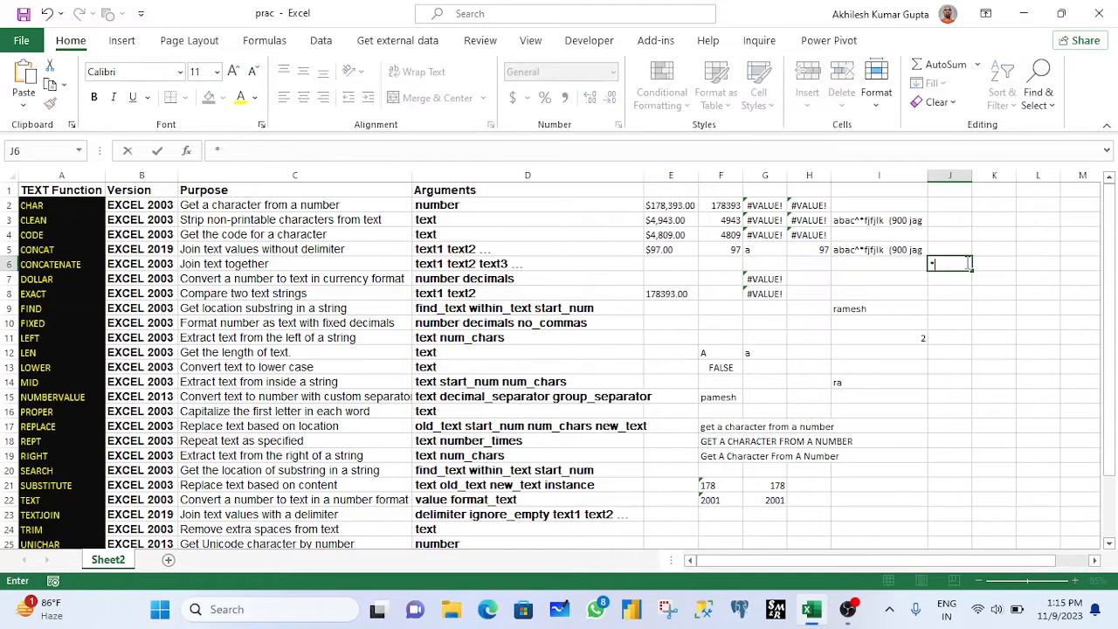
key("Return")
type("+")
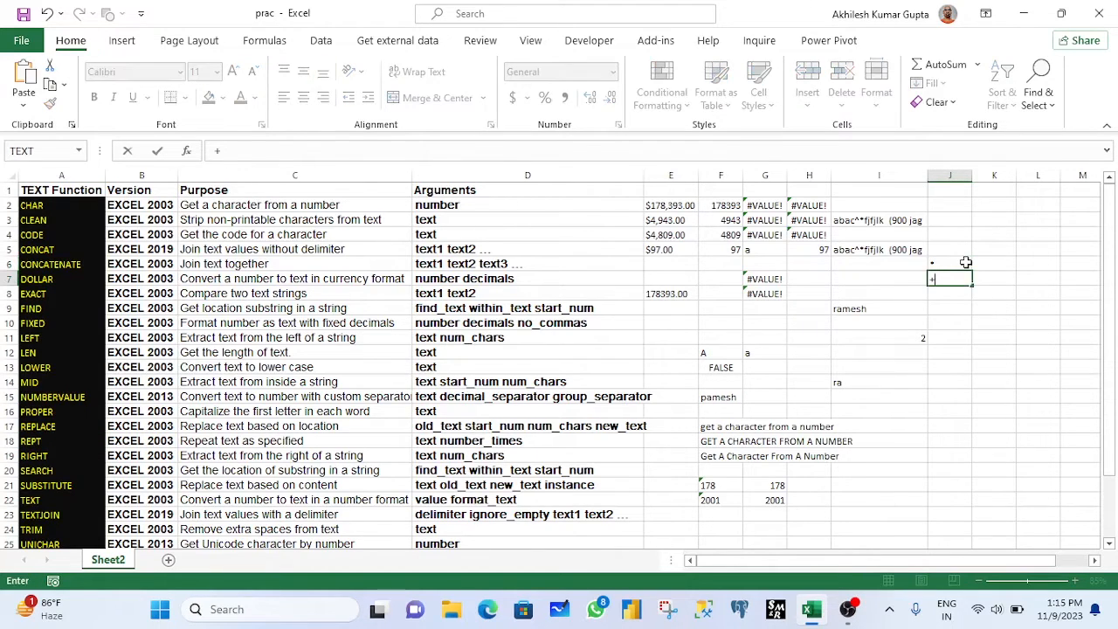
key("Return")
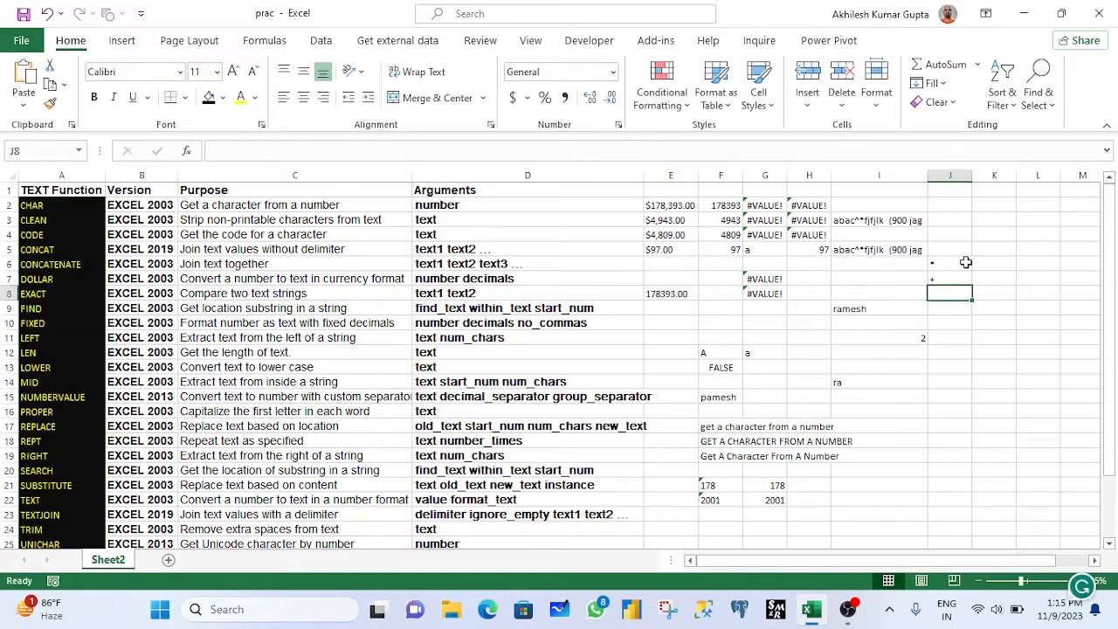
type("^")
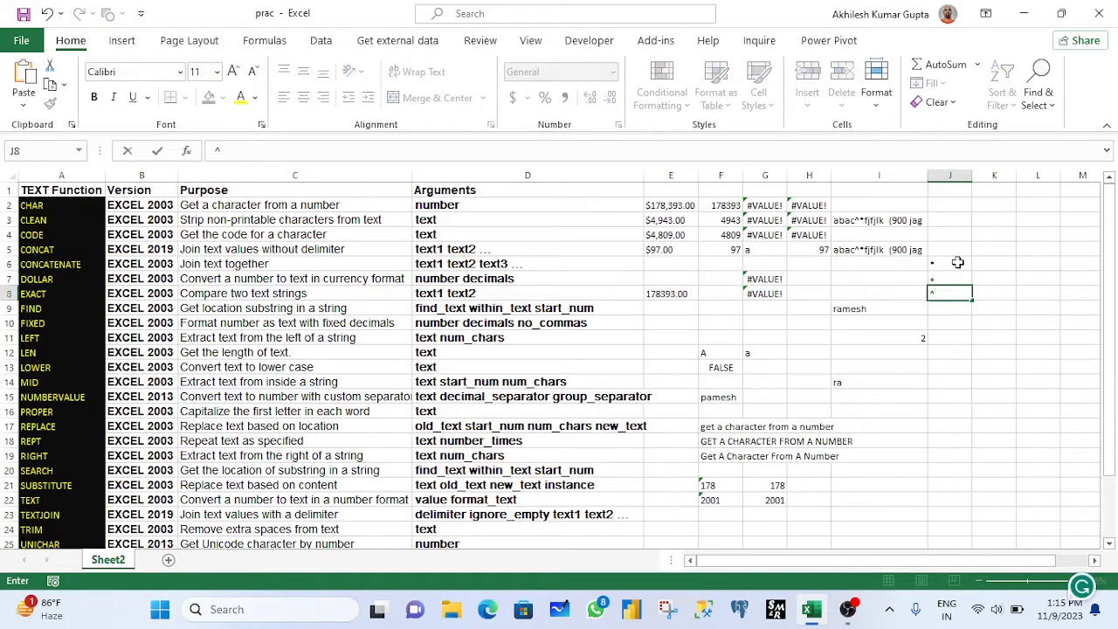
Step: Enter the numbers 46, 48, 27 and 23 in cells K6 through K9, beside the sample symbols
left_click(989, 263)
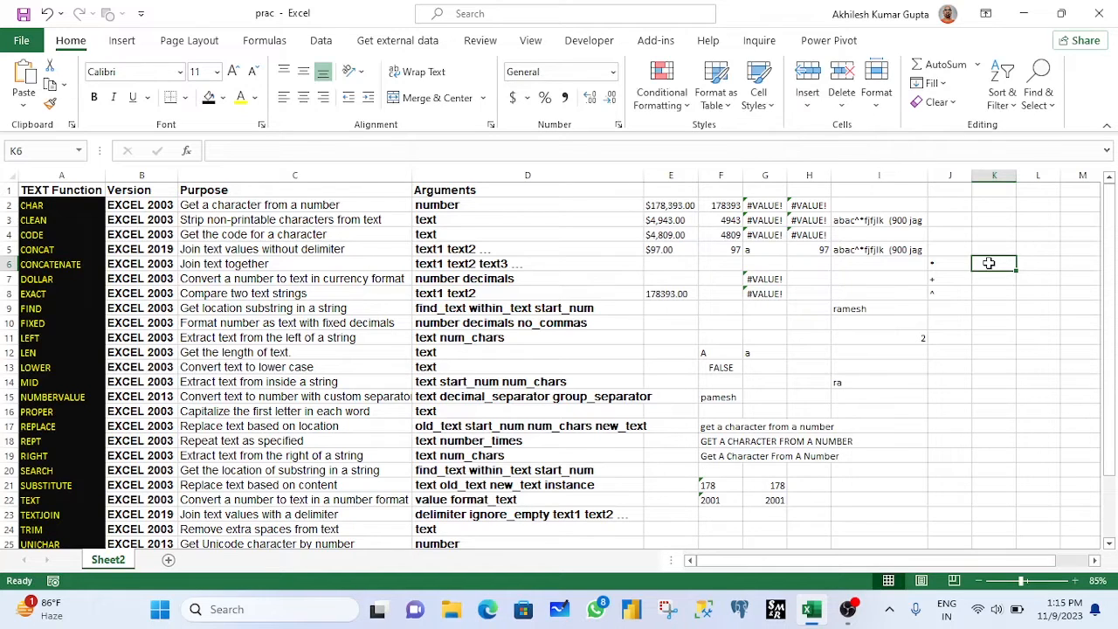
type("46")
key("Return")
type("48")
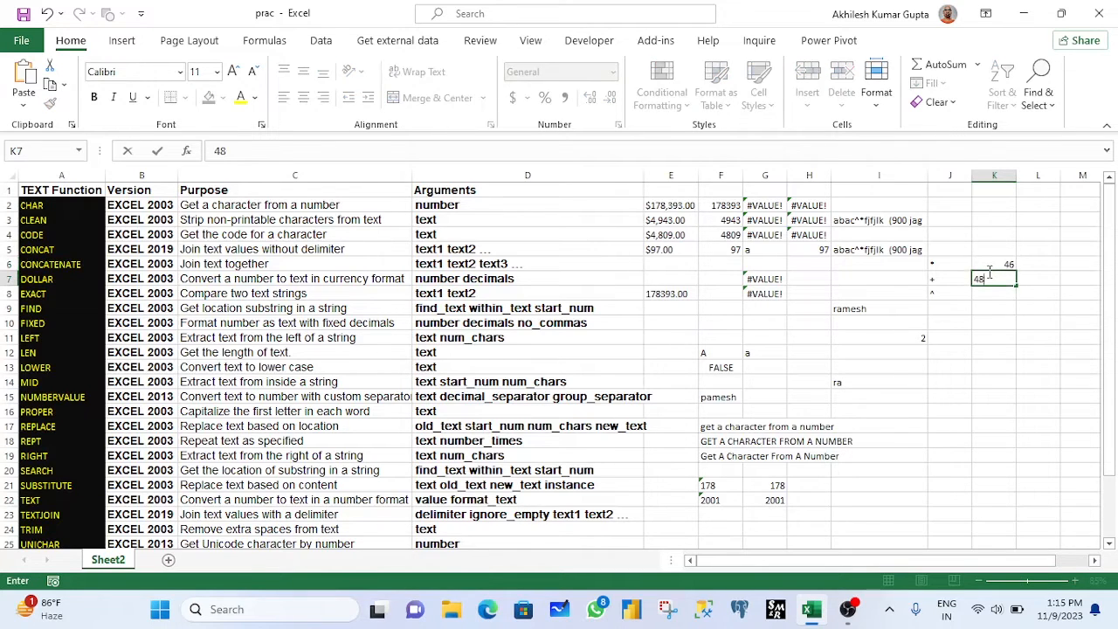
key("Return")
type("27")
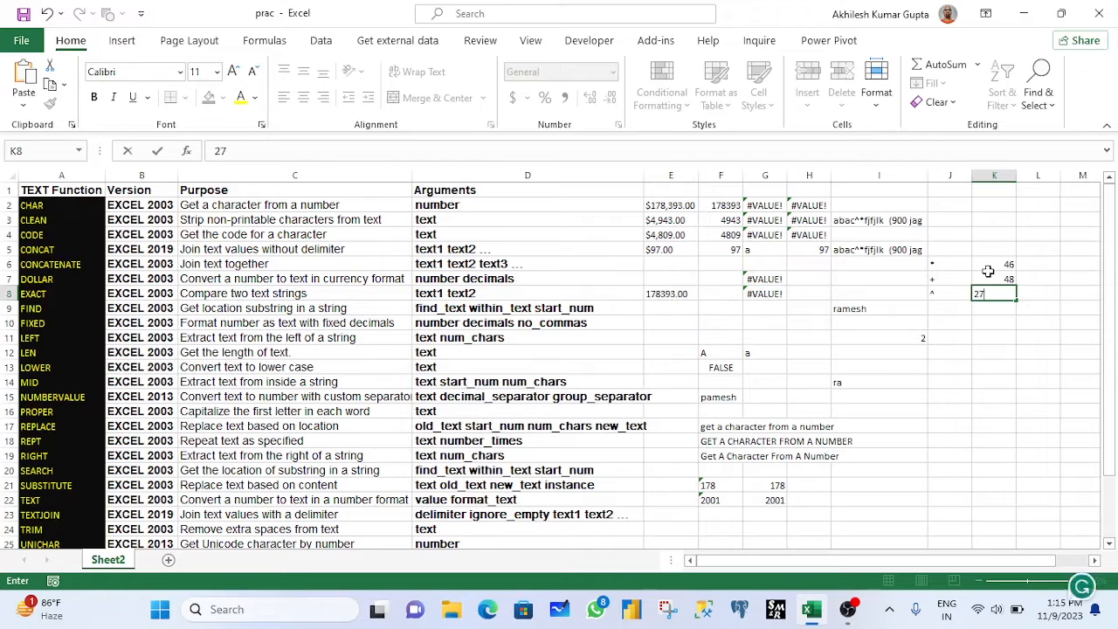
key("Return")
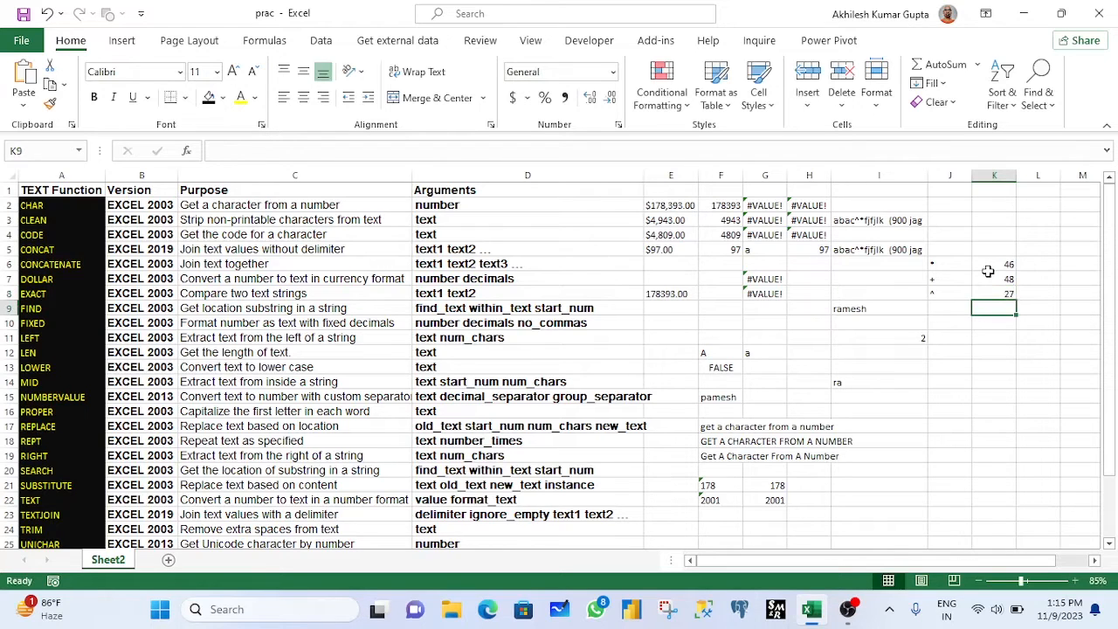
type("23")
key("Return")
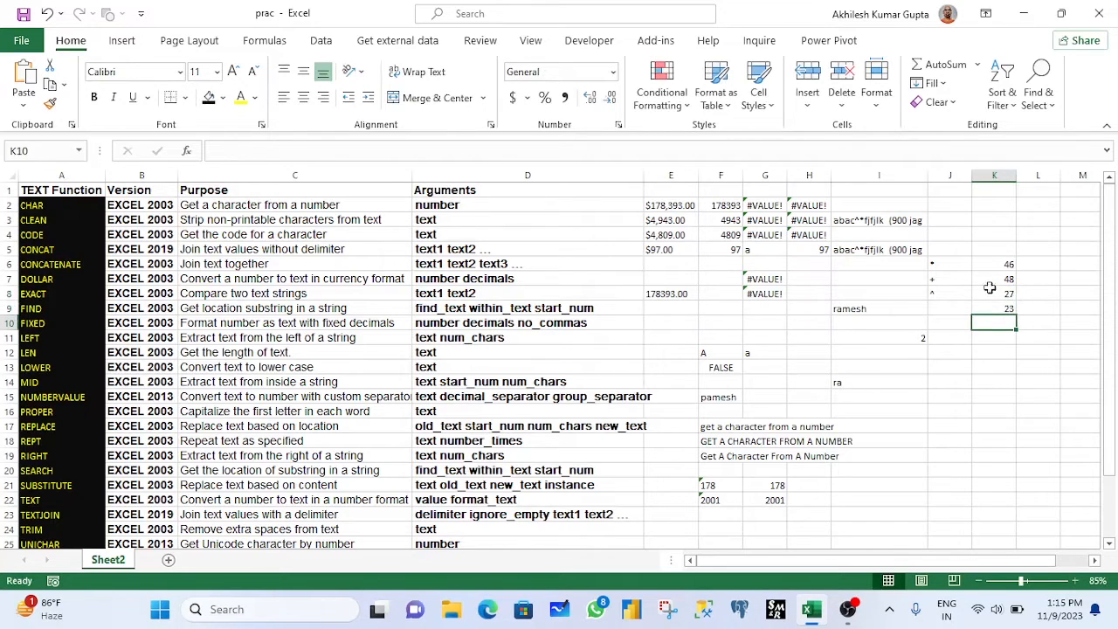
Step: Set the number in K7 to 76 and clear the extra number in K9
left_click(996, 279)
type("23")
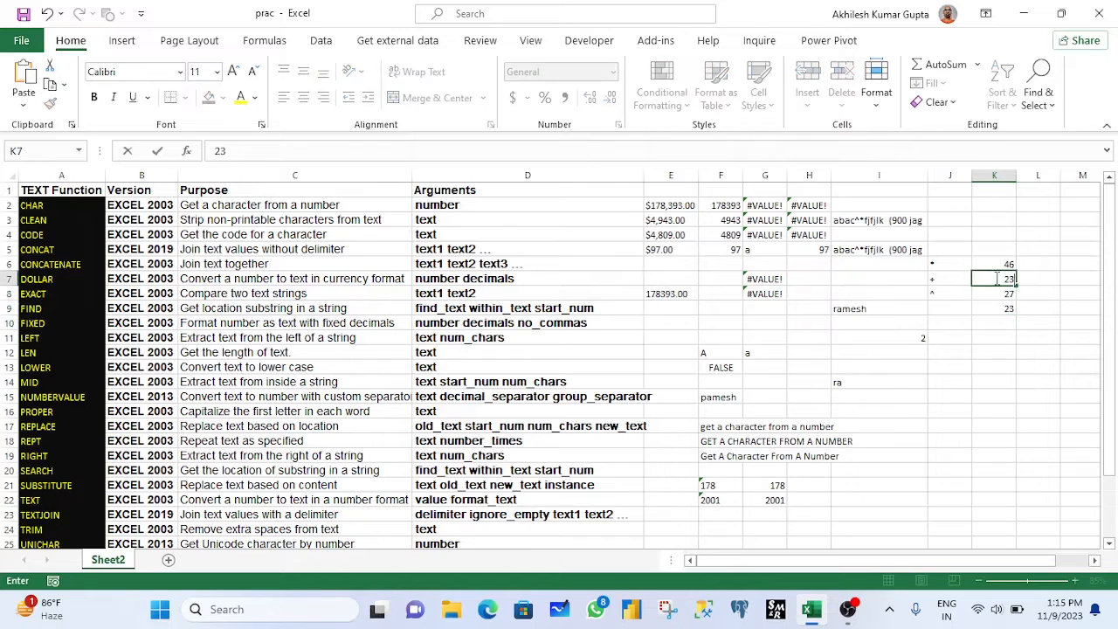
key("Return")
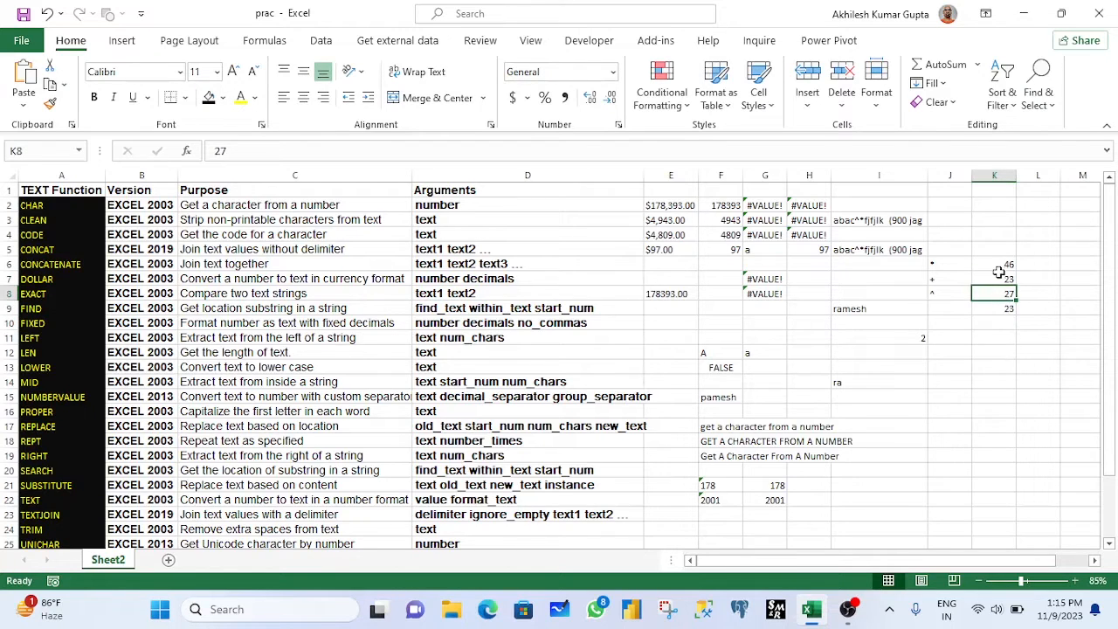
left_click(1001, 277)
type("76")
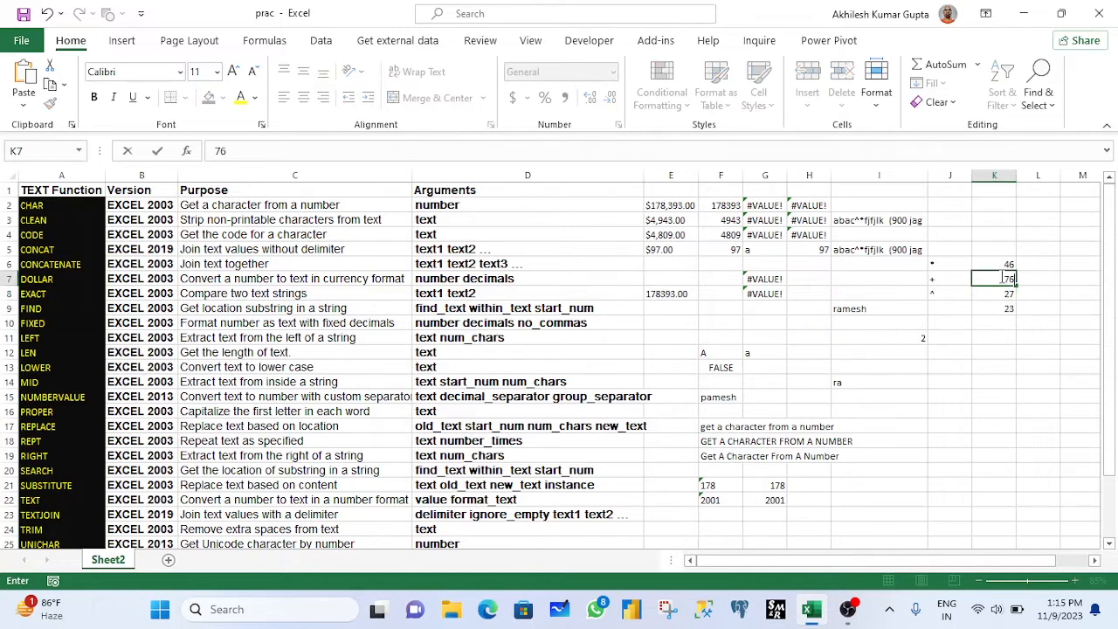
key("Return")
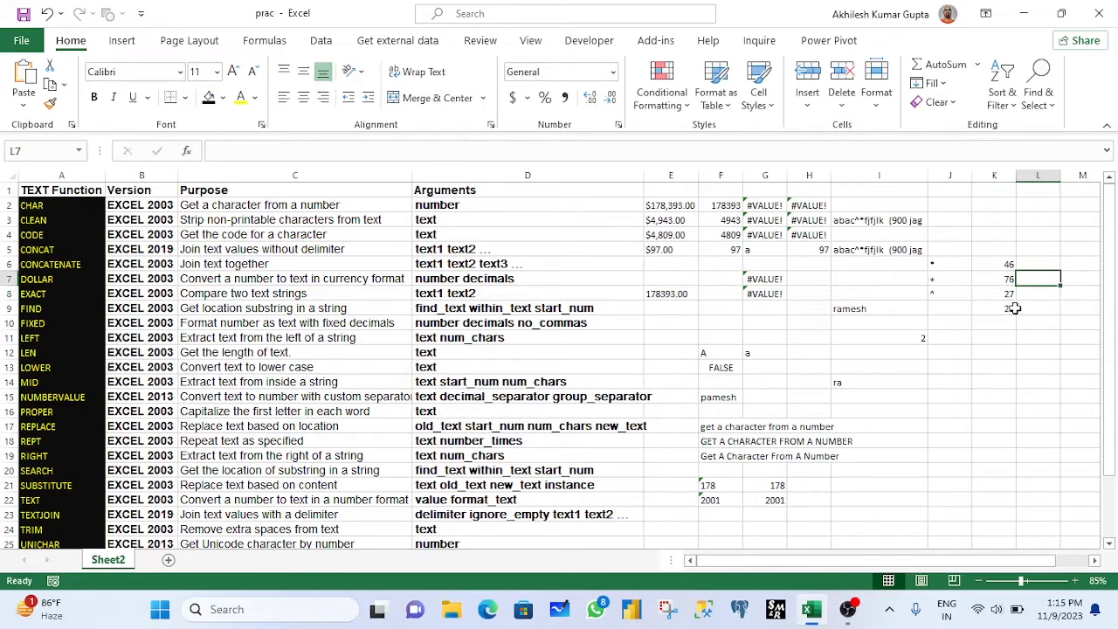
left_click(1014, 309)
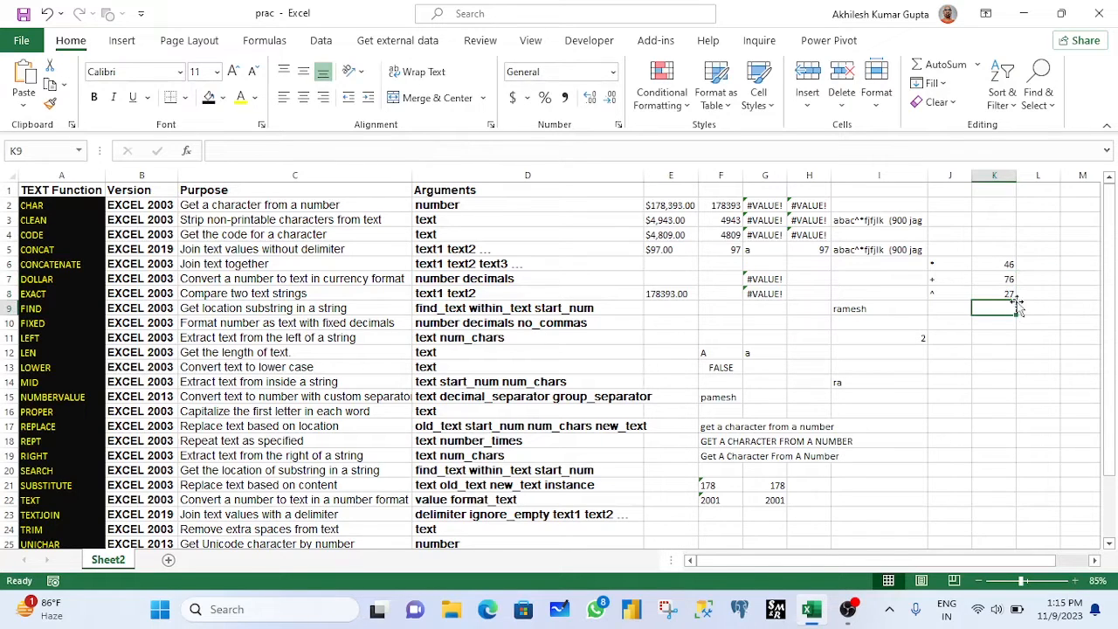
Step: Repeat the J6 symbol by the count in K6 by entering =REPT(J6,K6) in cell J13
left_click_drag(943, 262, 939, 289)
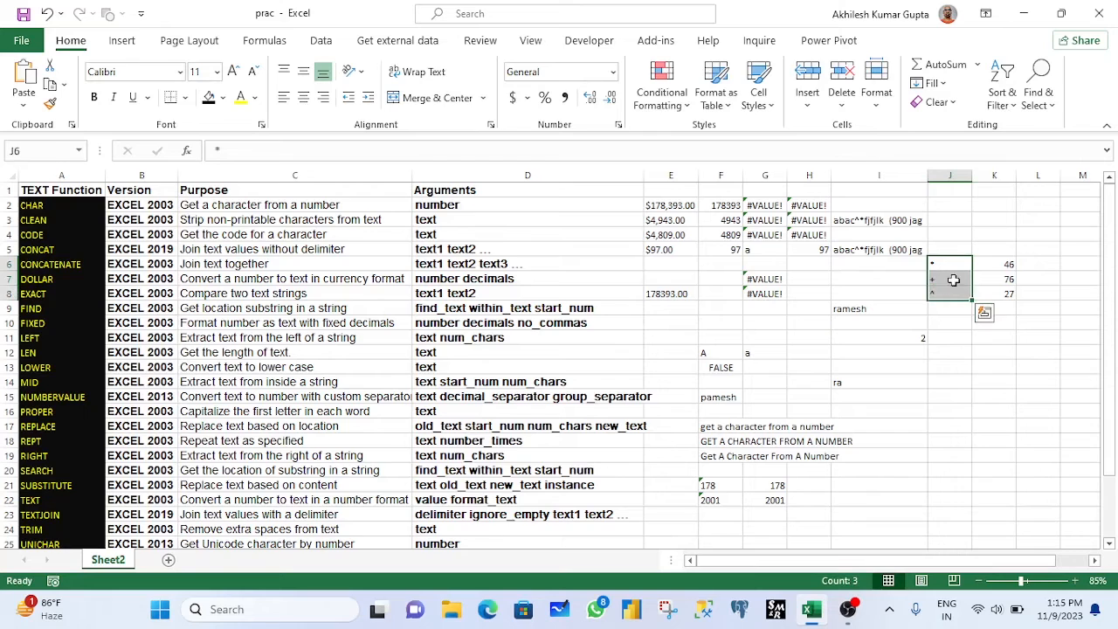
left_click(952, 366)
type("=rep")
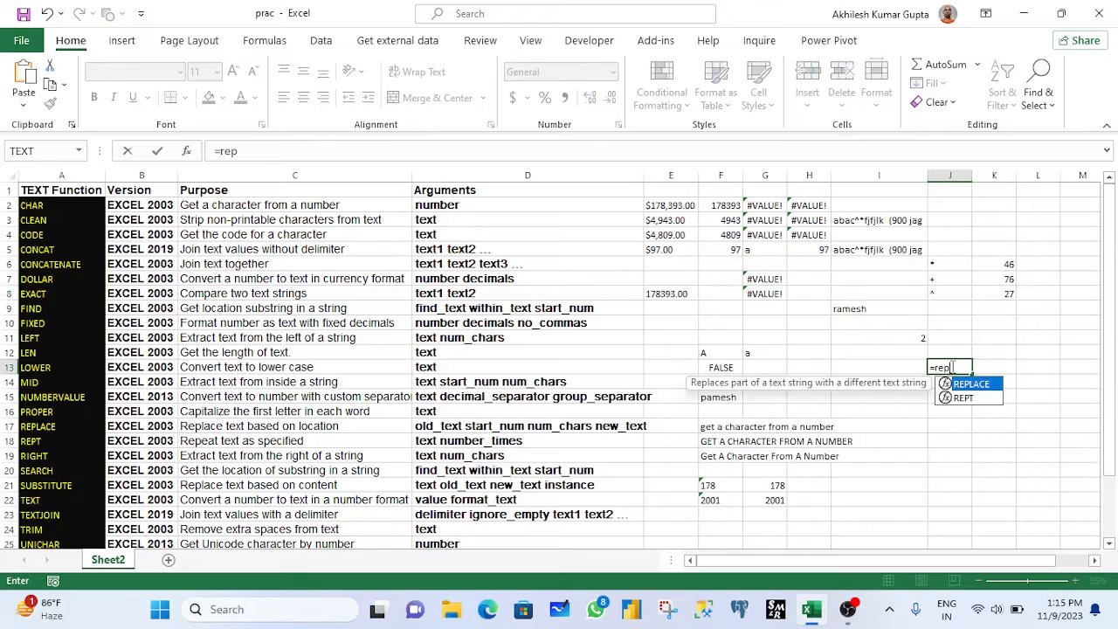
key("Down")
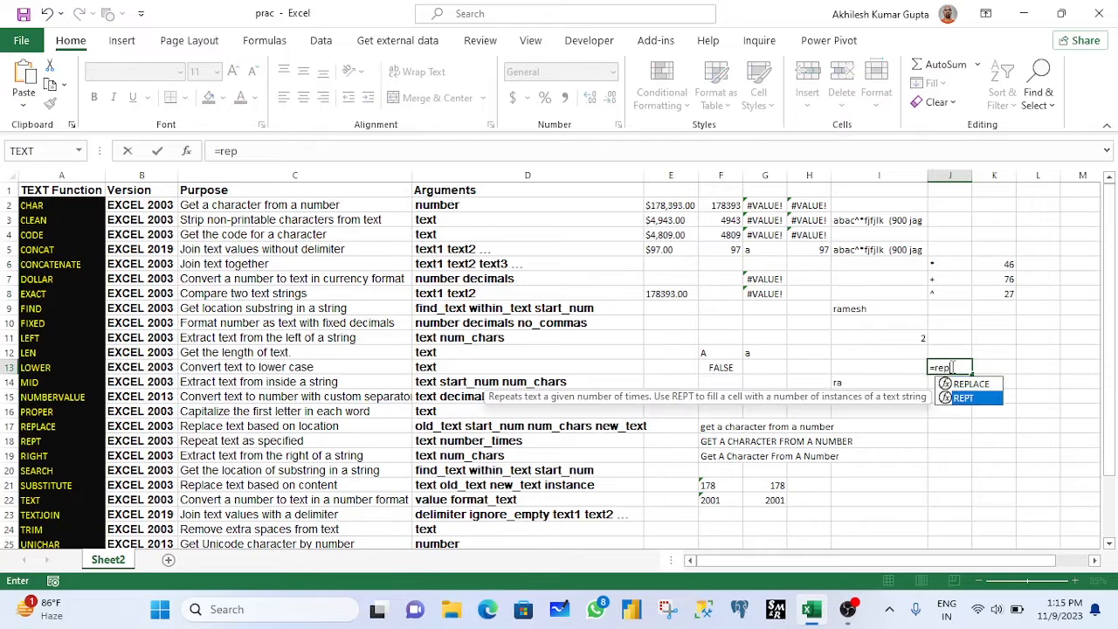
key("Tab")
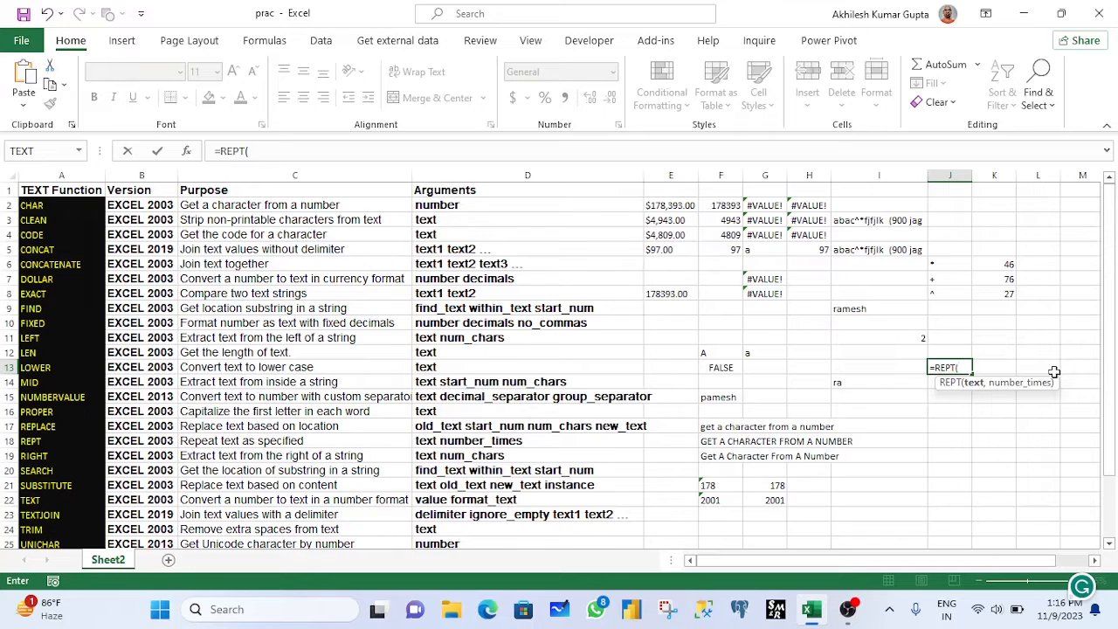
left_click(944, 264)
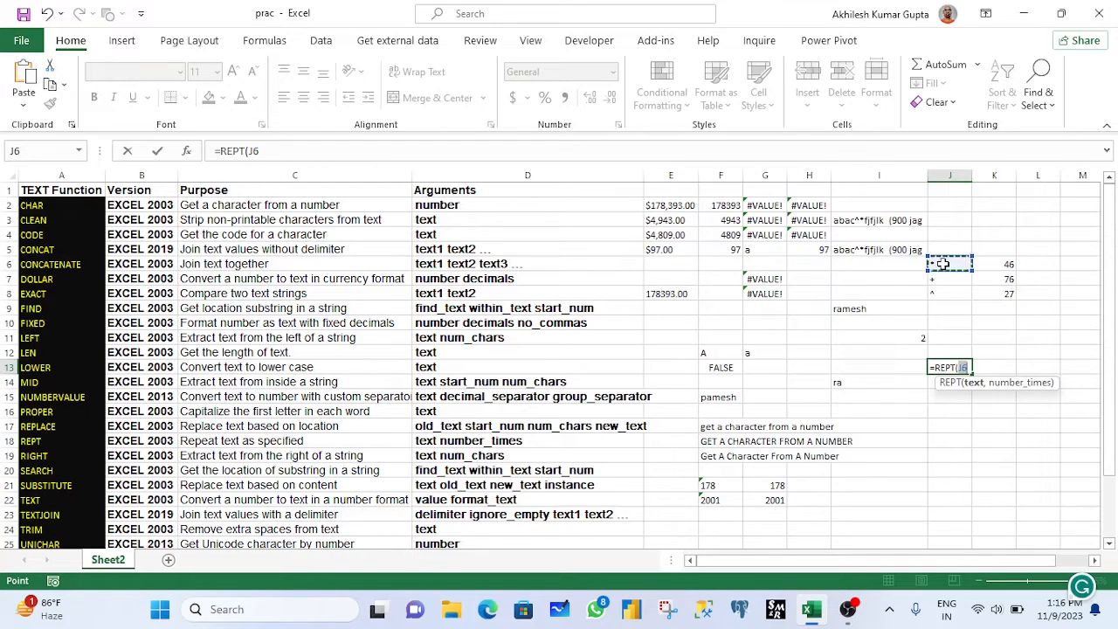
type(",")
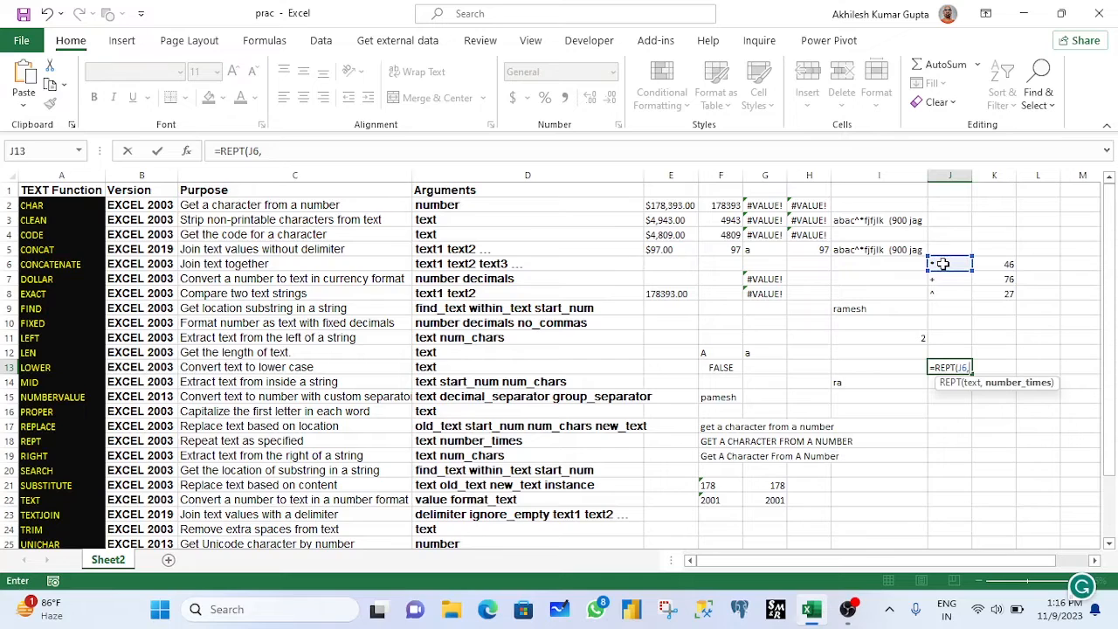
left_click(1000, 264)
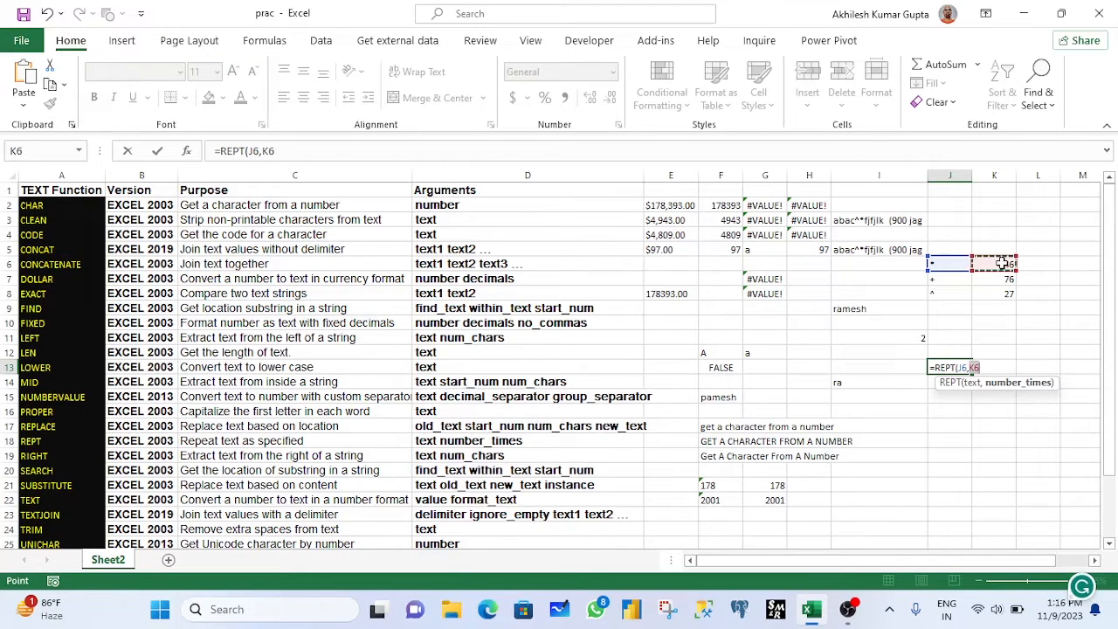
type(")")
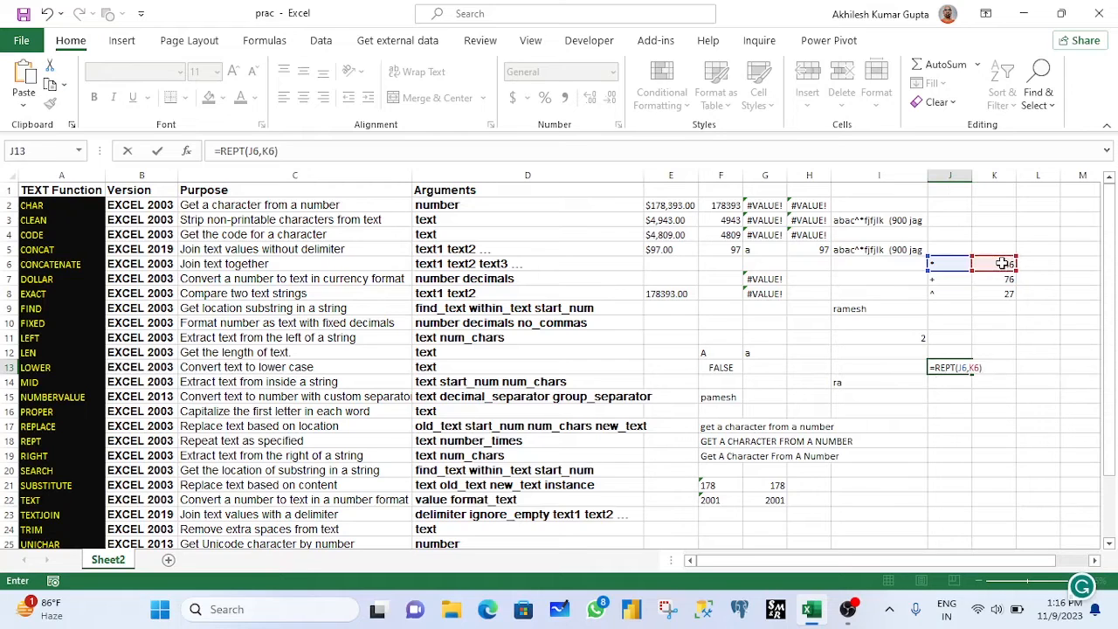
key("Return")
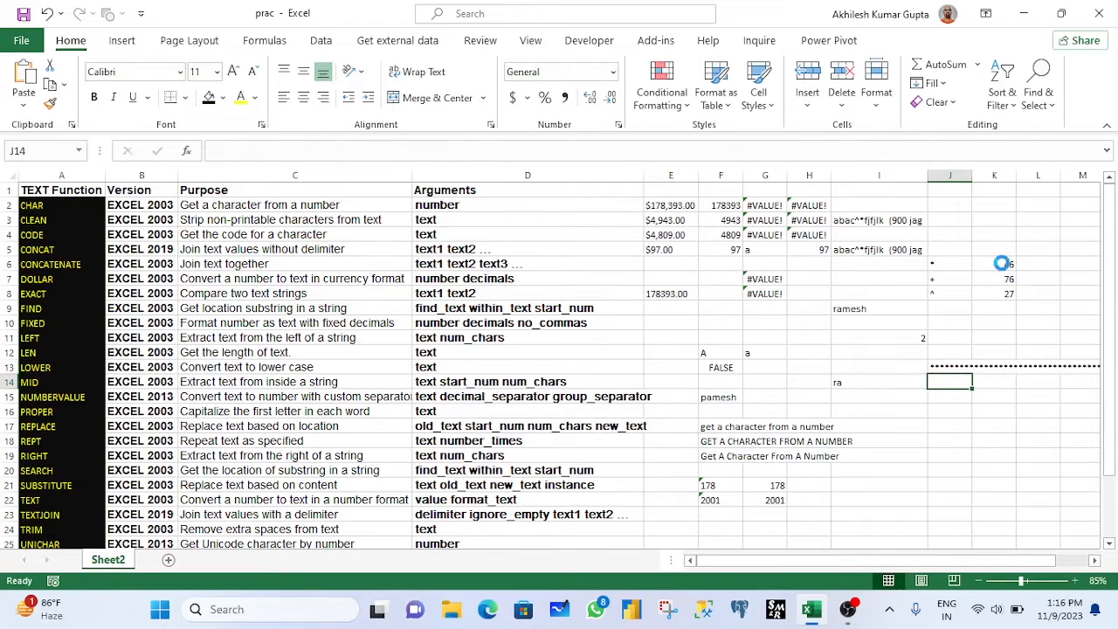
Step: Fill the REPT formula down into cells J14 and J15 for the other two symbols
key("ctrl+d")
key("Down")
key("ctrl+d")
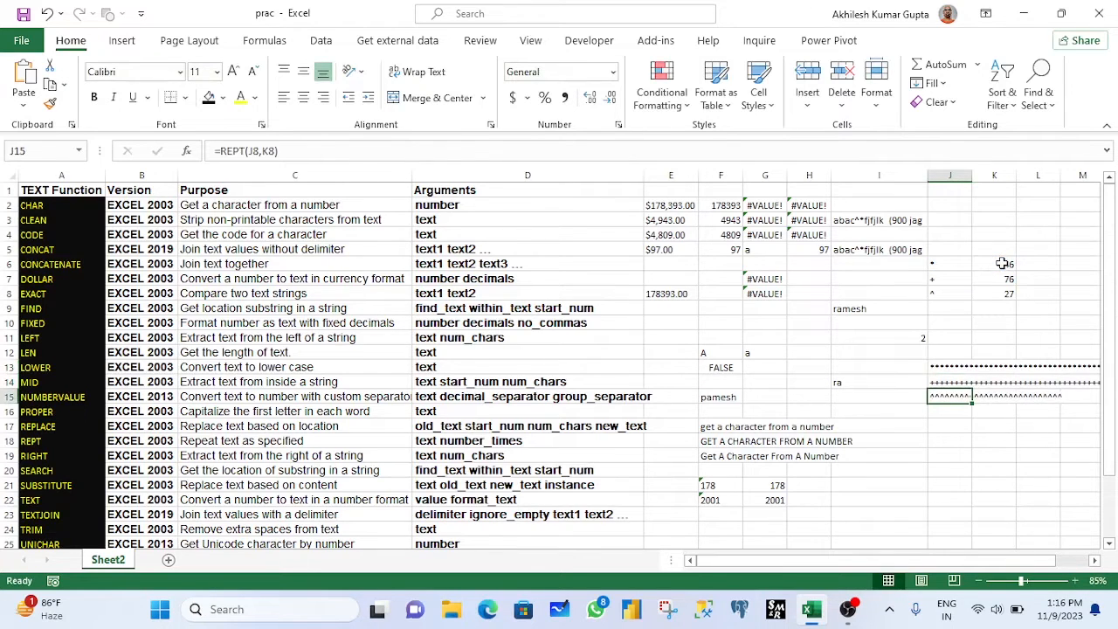
left_click(994, 473)
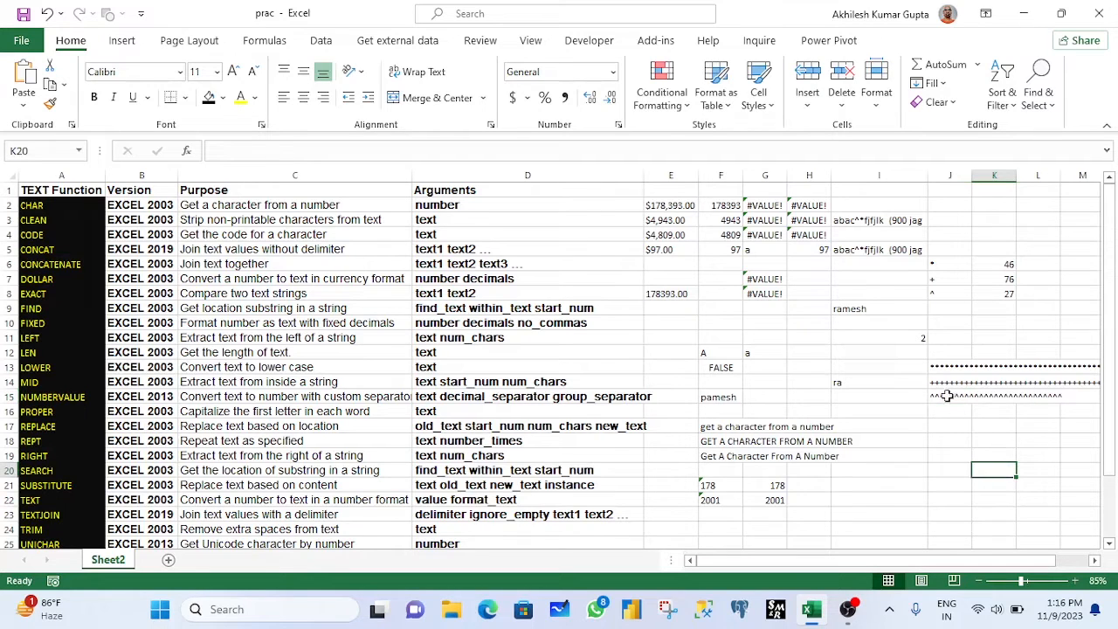
Step: Compare the REPT results in J13:J15 with the source symbols in J6:J8 and the counts in K6:K8
left_click(942, 364)
left_click(948, 263)
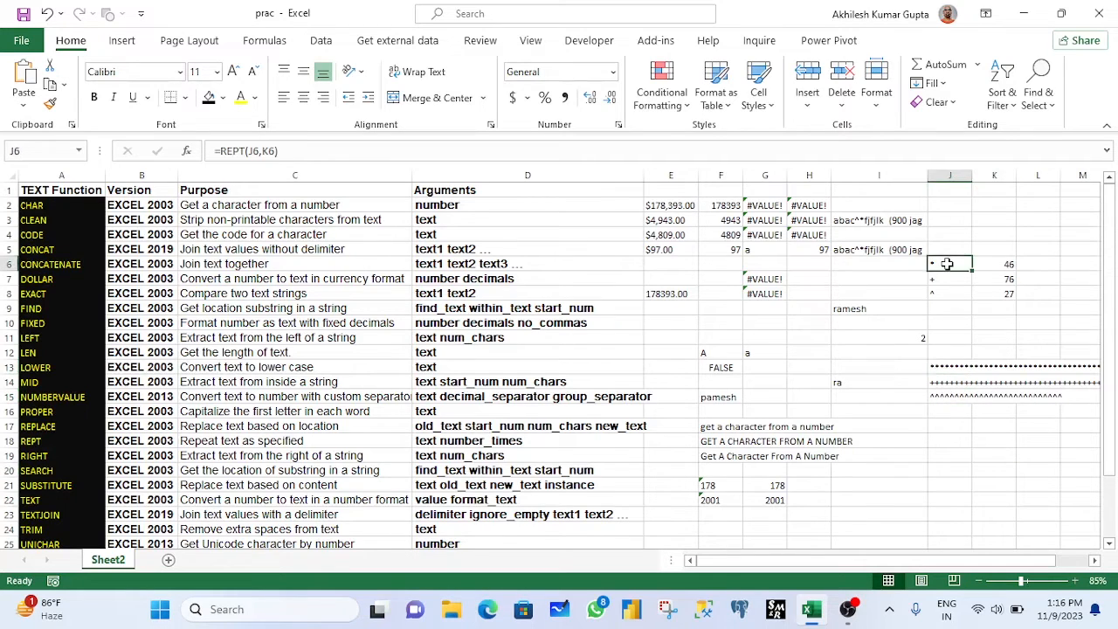
left_click_drag(948, 263, 949, 294)
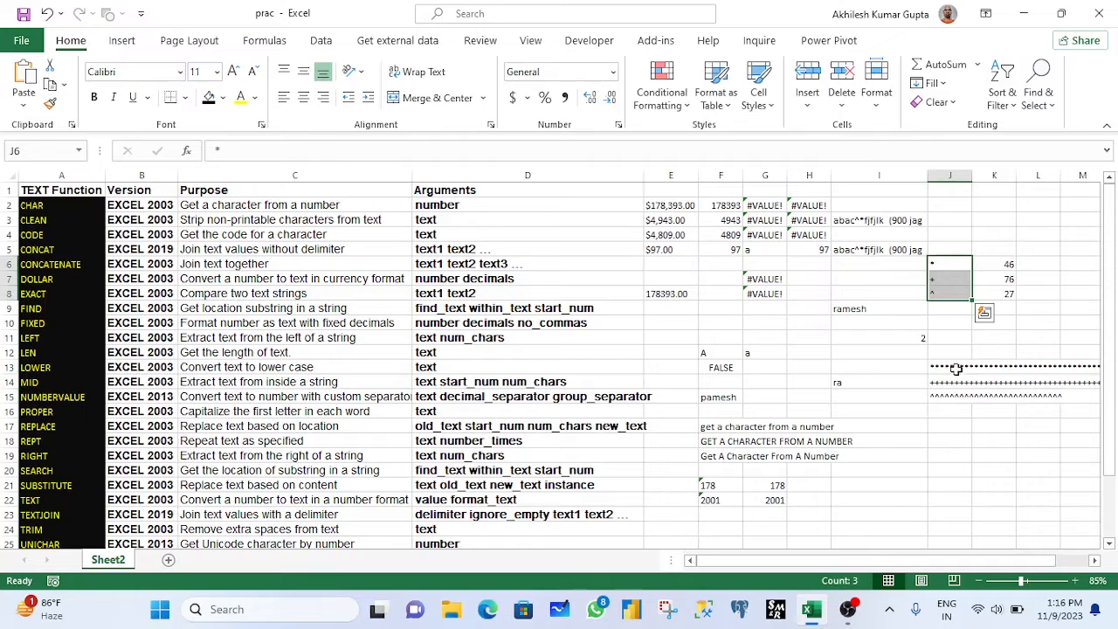
left_click_drag(957, 369, 950, 395)
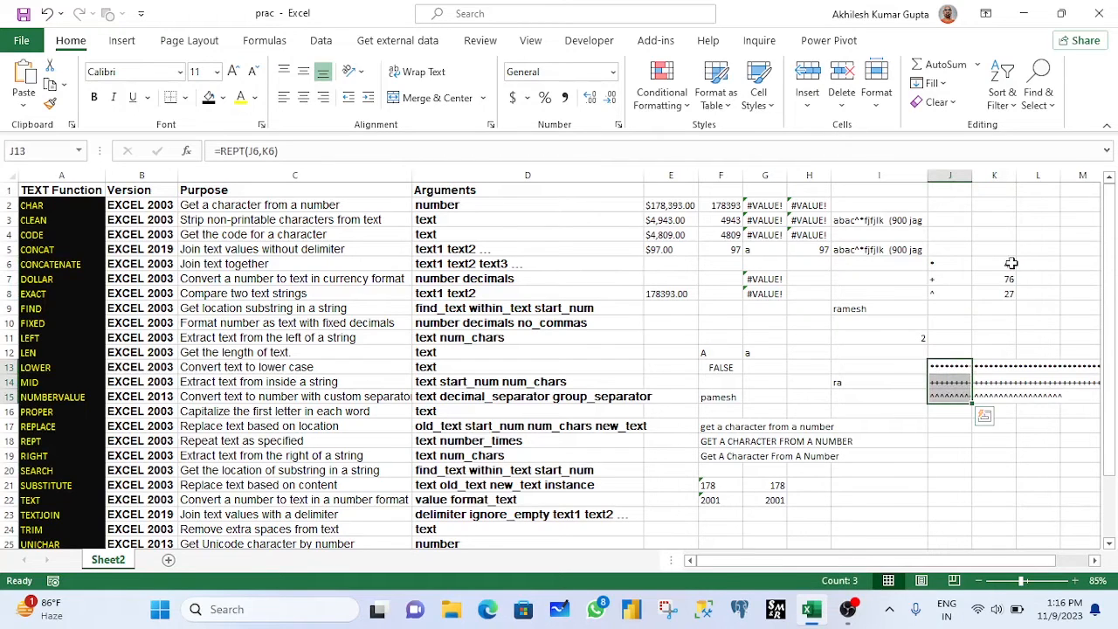
left_click_drag(1012, 263, 1011, 293)
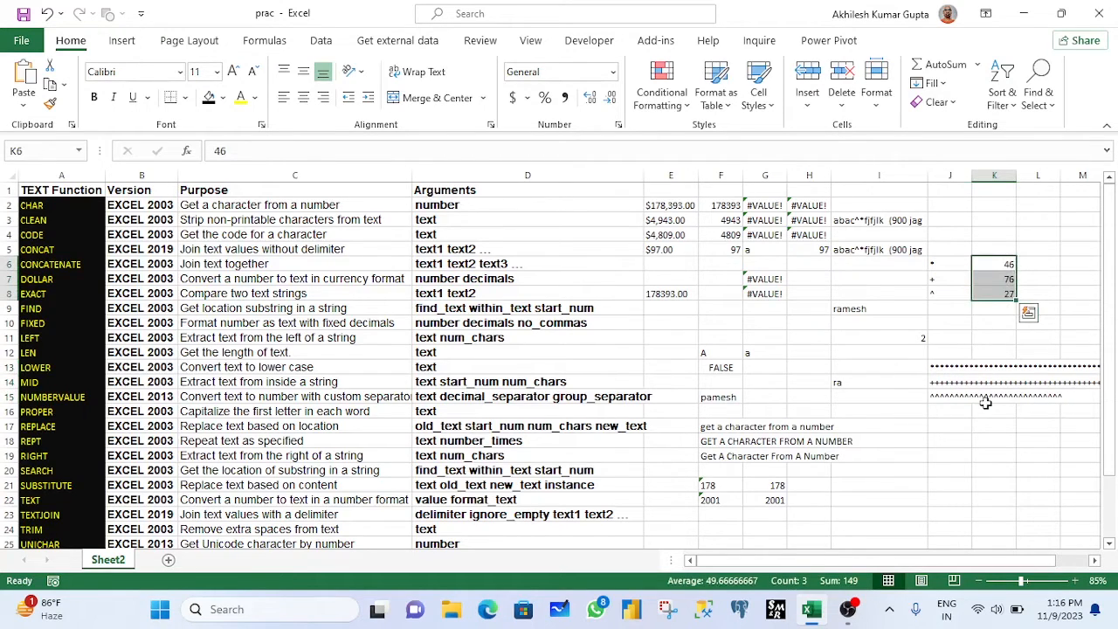
left_click(937, 368)
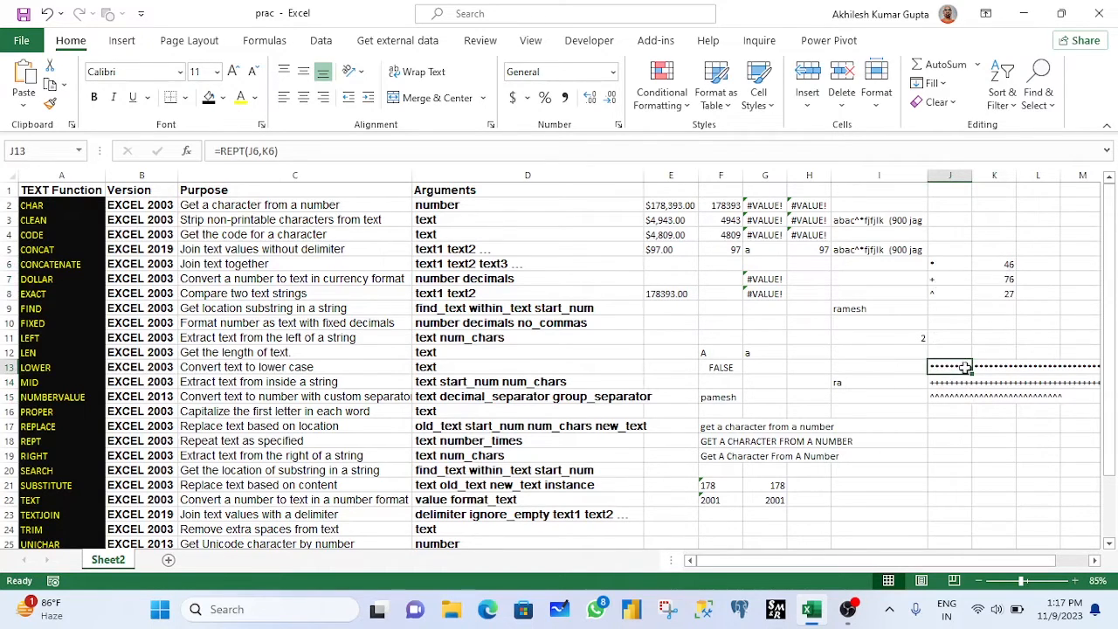
left_click(939, 294)
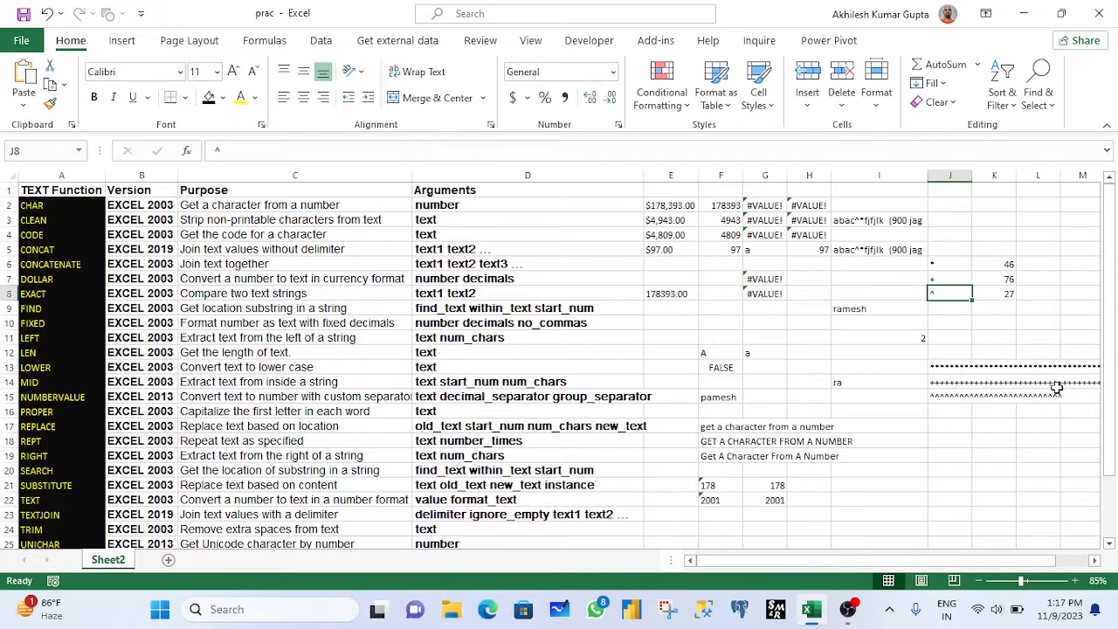
Step: Review the reference list entries for RIGHT, SEARCH, SUBSTITUTE and TEXT in rows 19 to 22
left_click(9, 456)
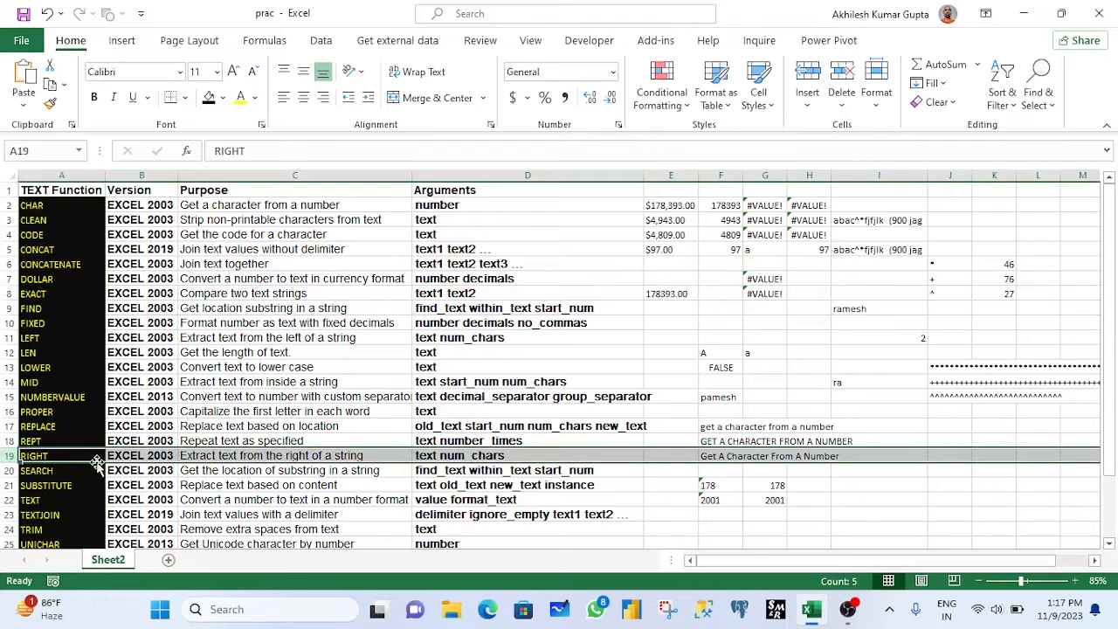
left_click(213, 454)
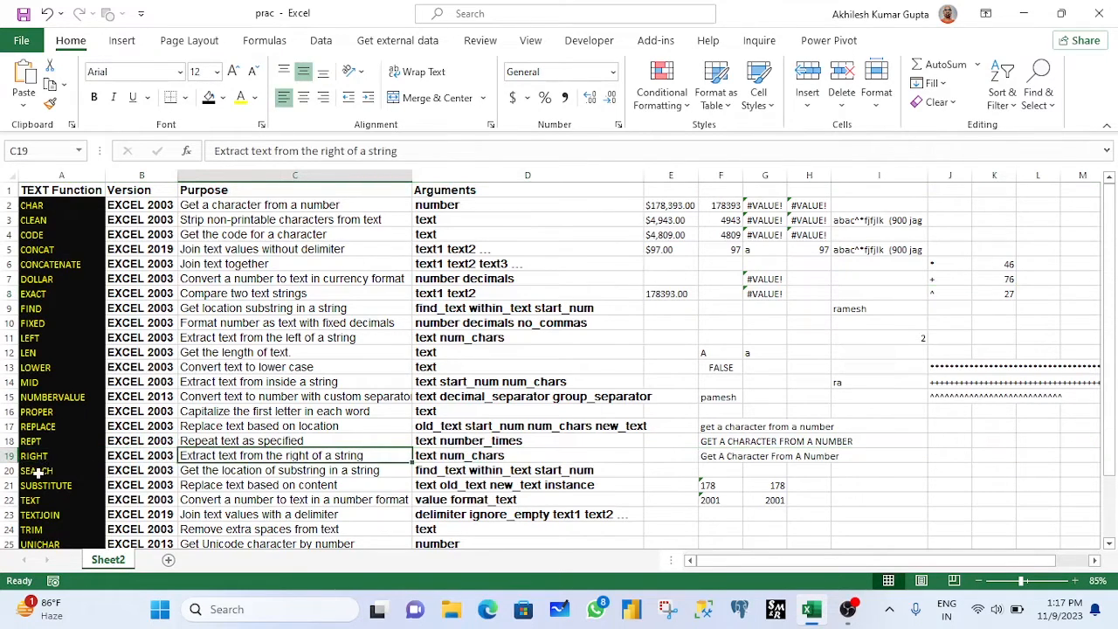
left_click(5, 471)
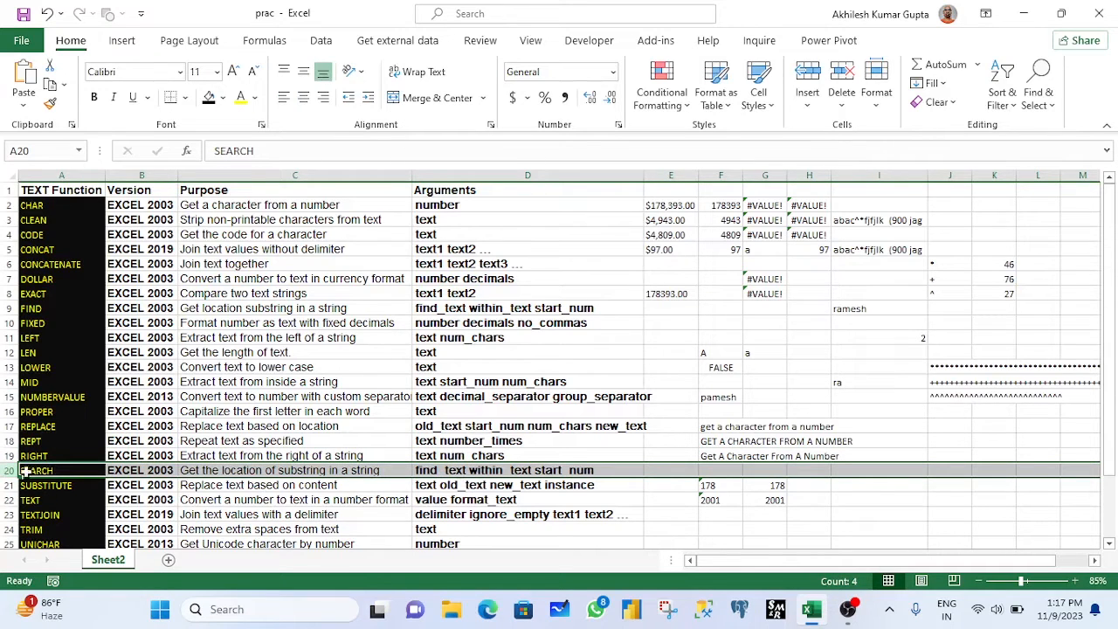
left_click(7, 487)
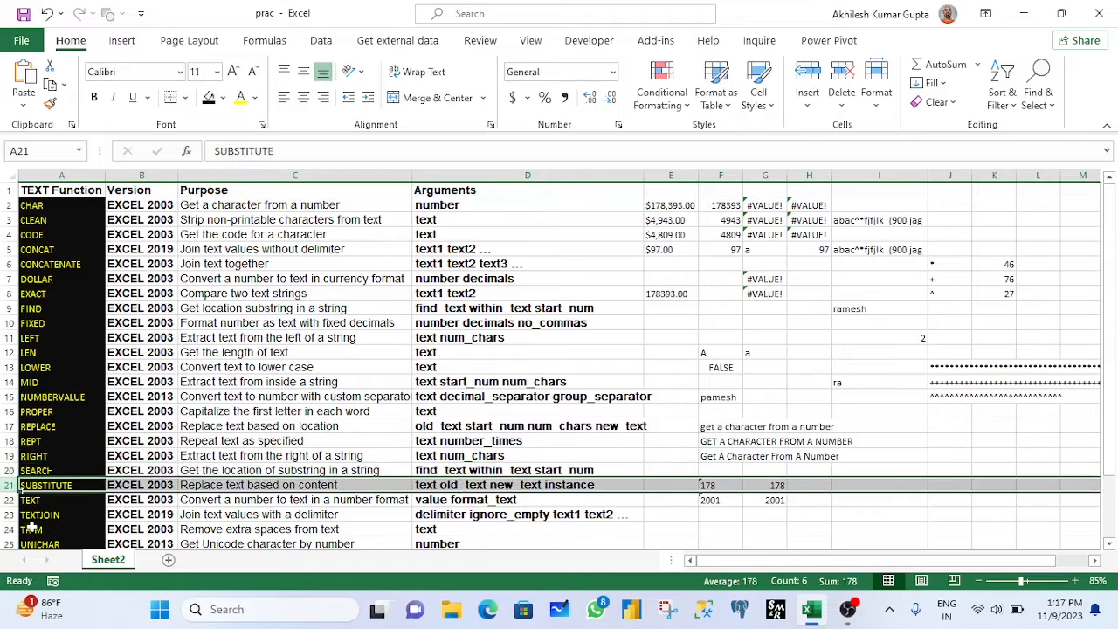
left_click(7, 500)
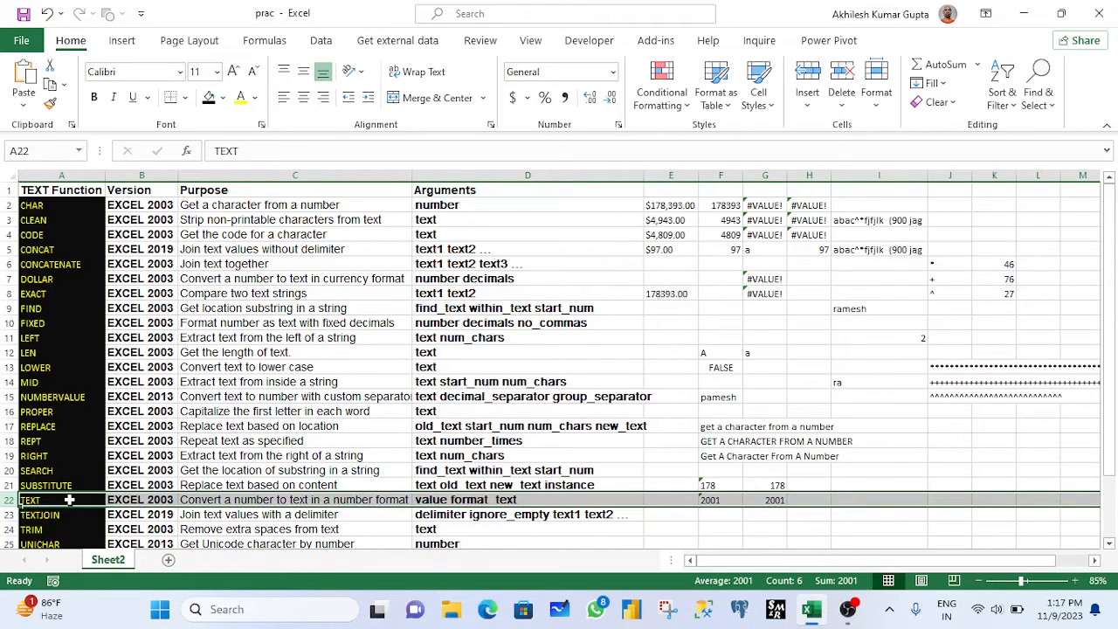
left_click(69, 499)
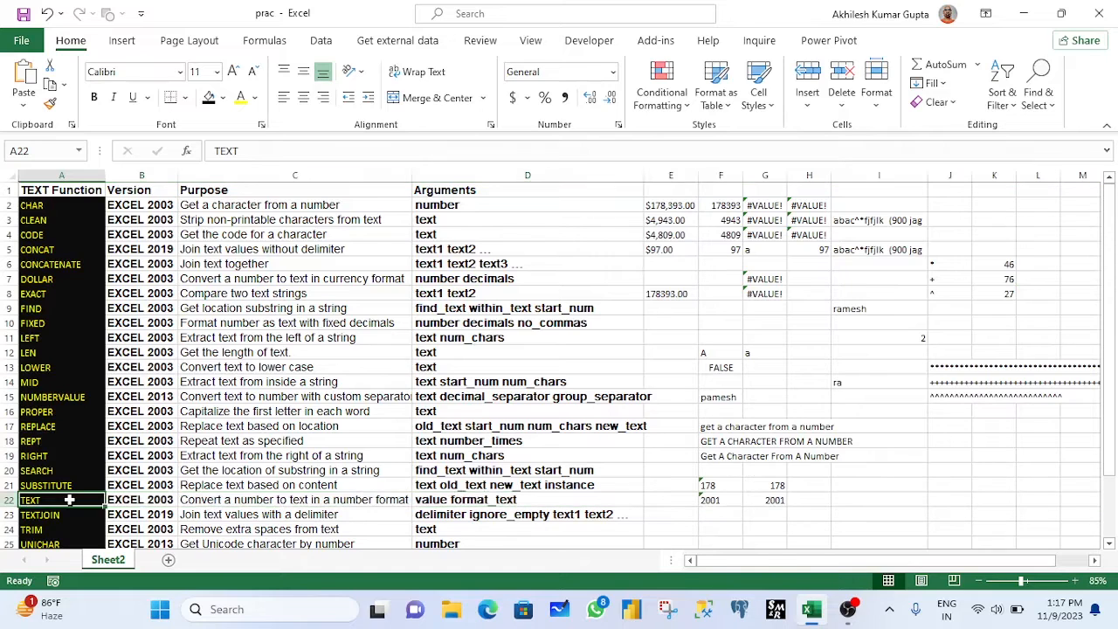
Step: Enter the sample number 20210312 in cell E27 and widen column E slightly
scroll(874, 498, "down", 1)
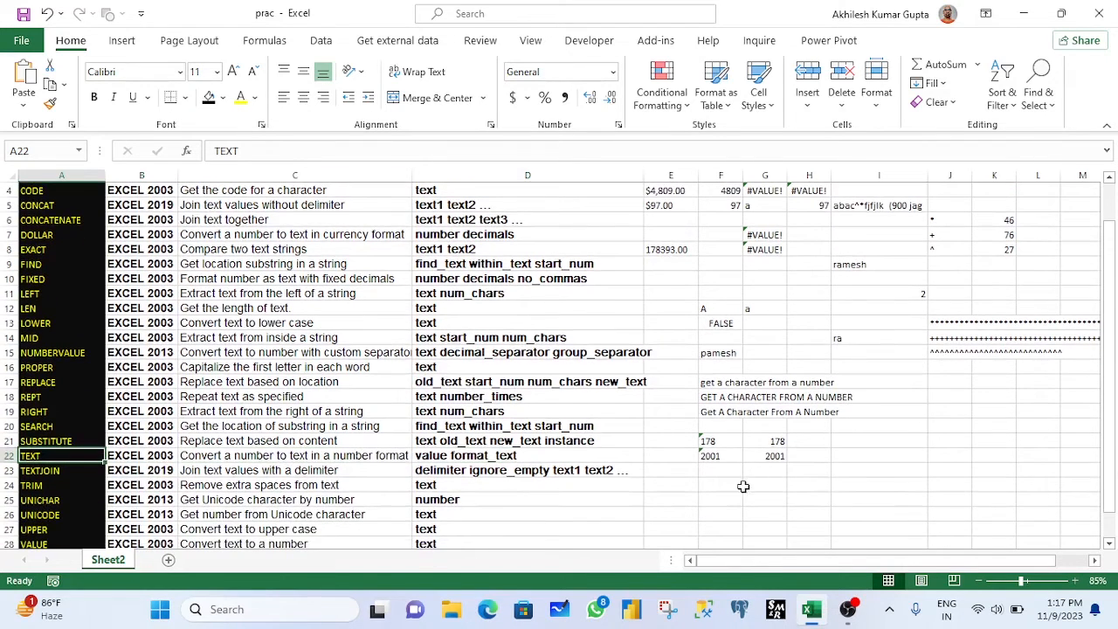
scroll(743, 487, "down", 2)
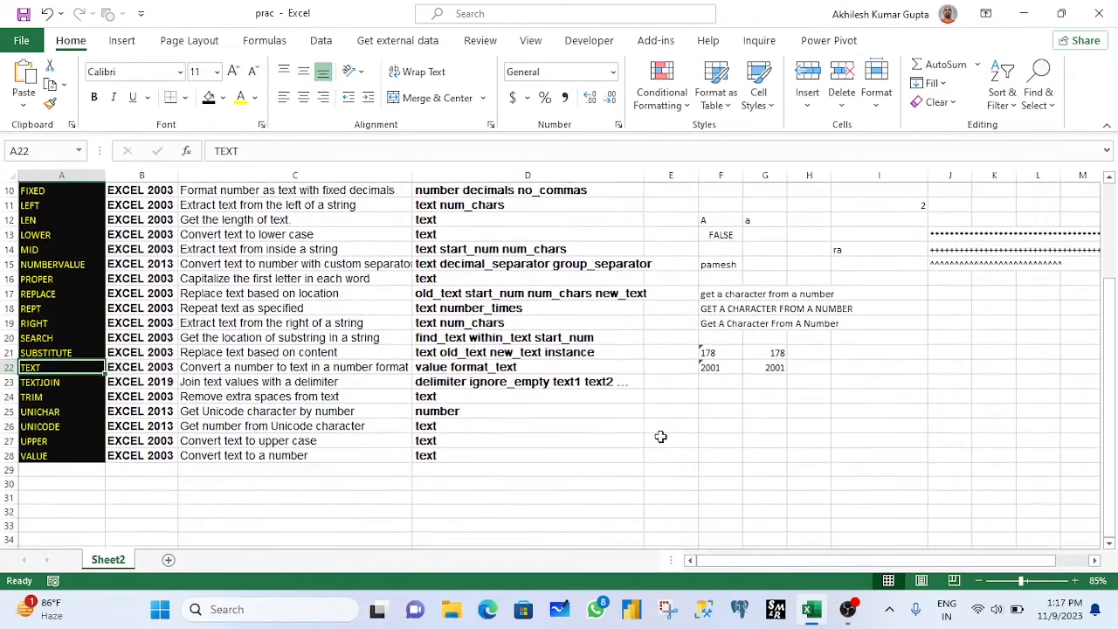
left_click(660, 437)
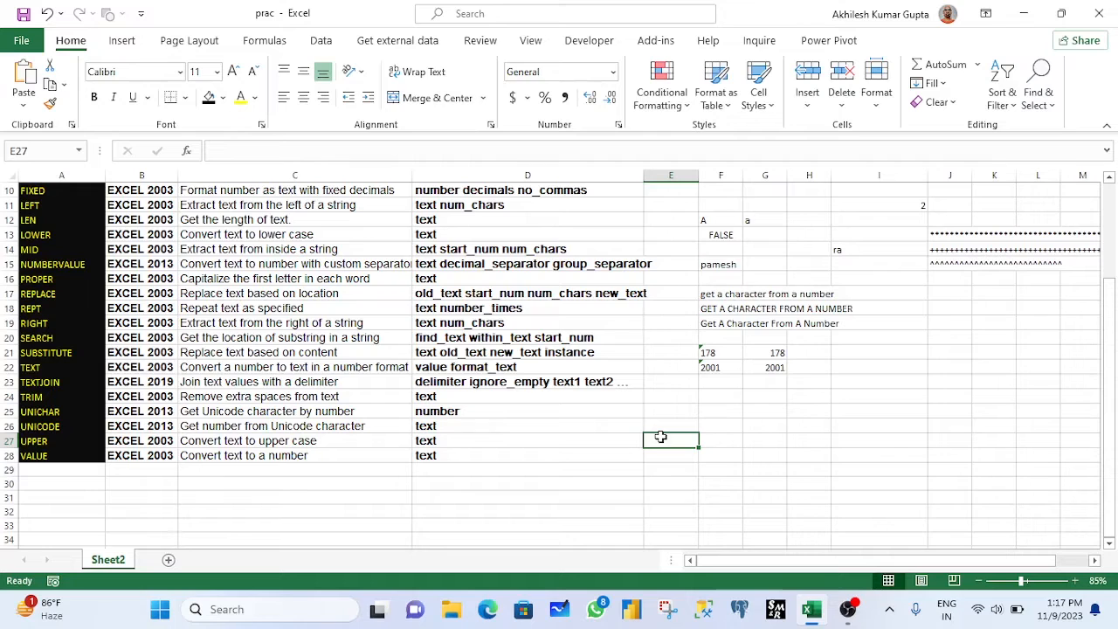
type("202")
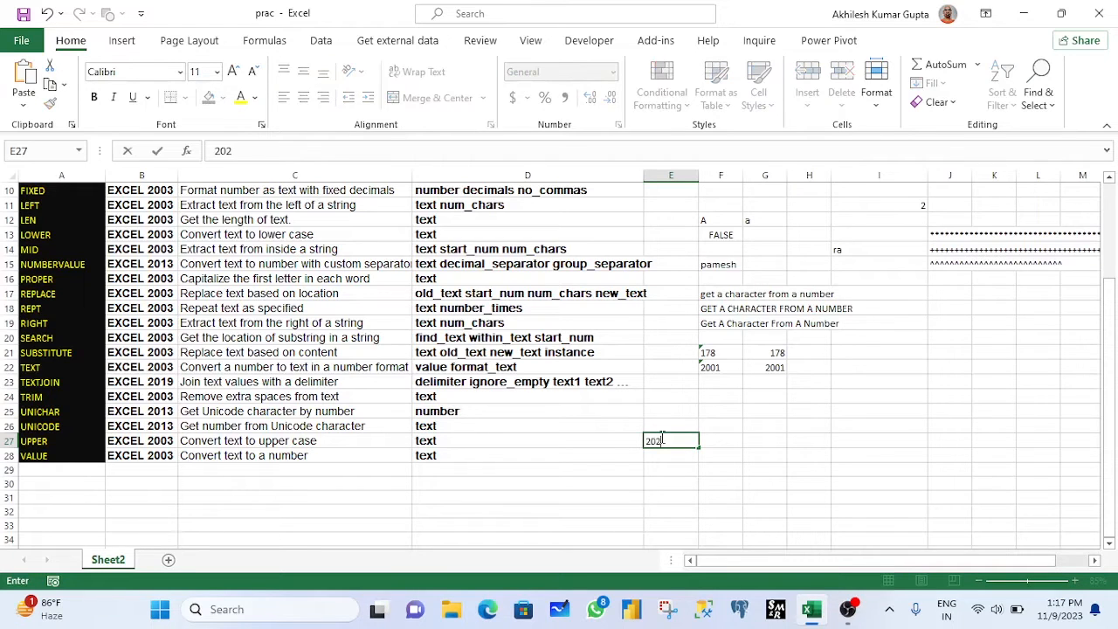
type("10312")
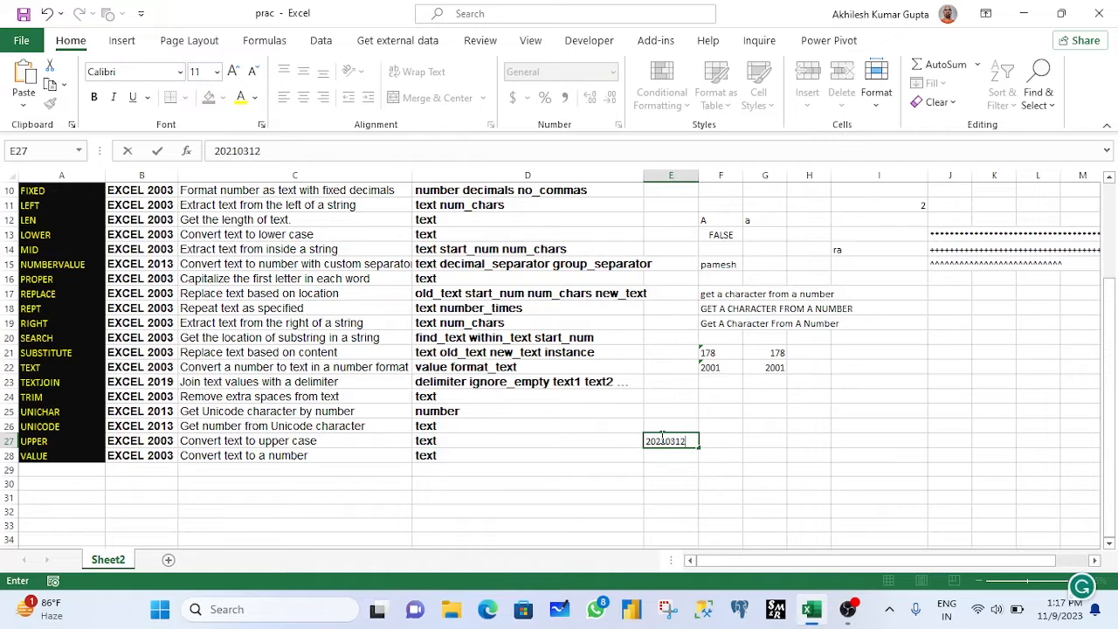
key("Return")
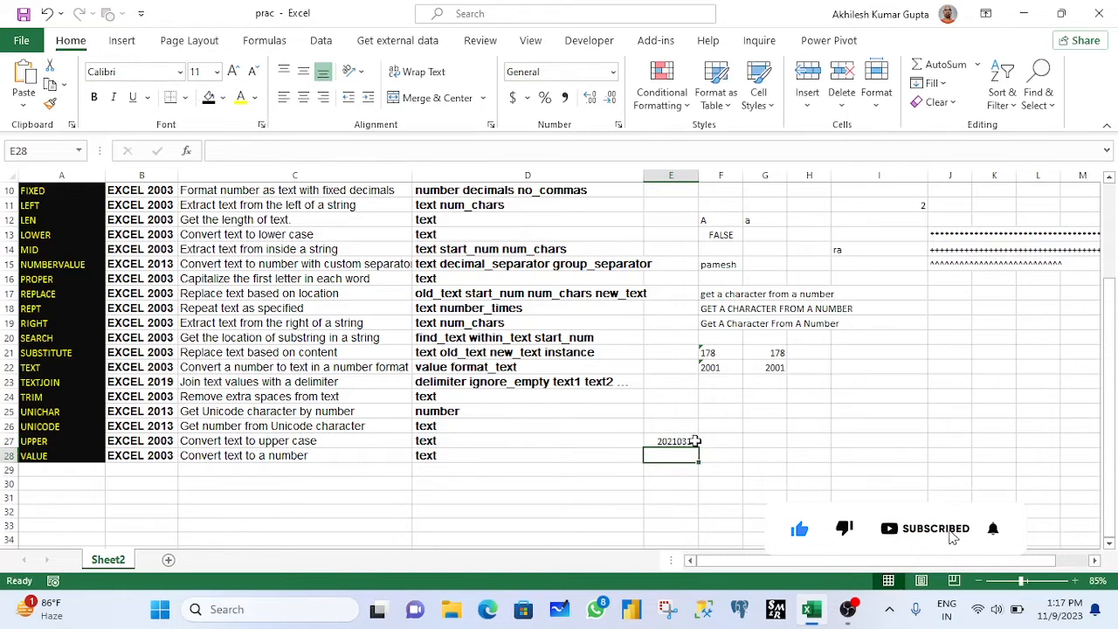
left_click(671, 441)
left_click_drag(699, 179, 703, 182)
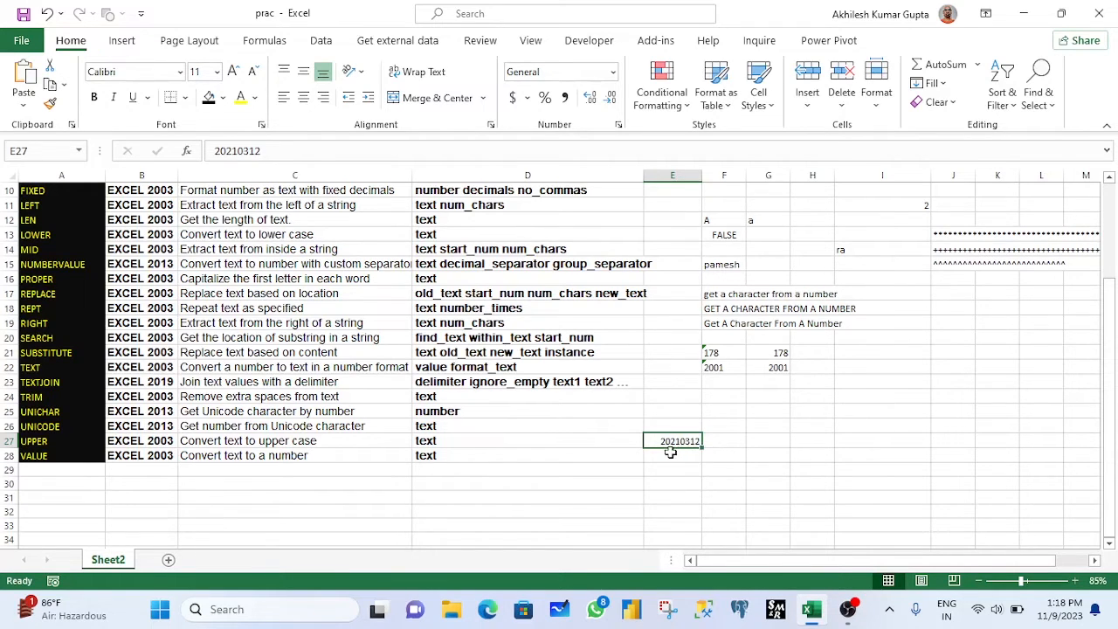
Step: In cell F27, enter a TEXT formula that formats the value in E27 as "dd-mmm-yyyy"
left_click(723, 436)
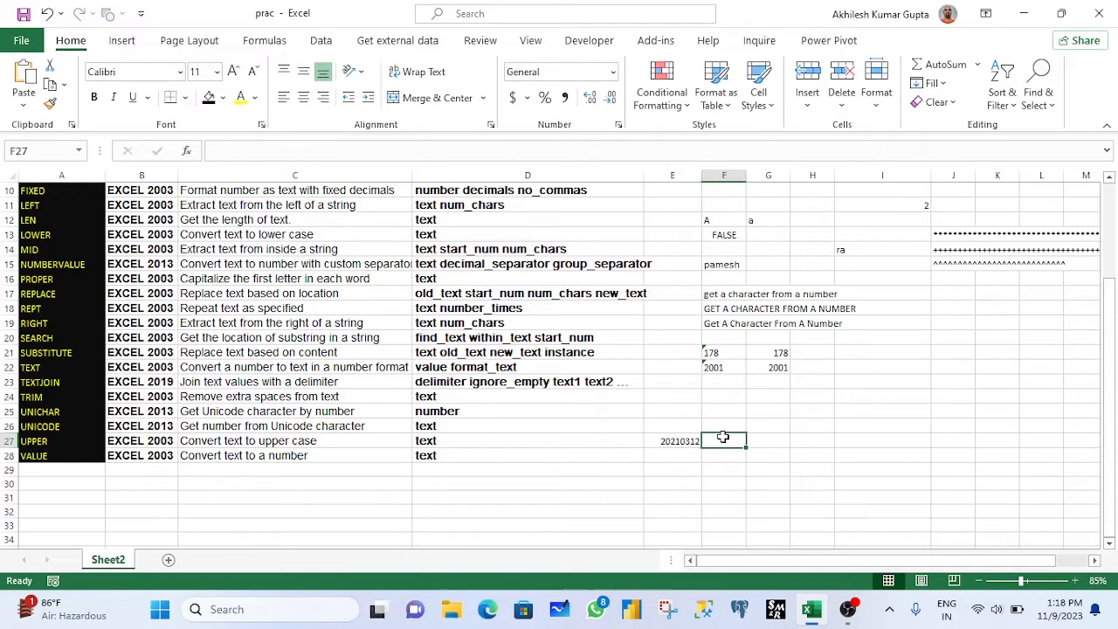
type("=tex")
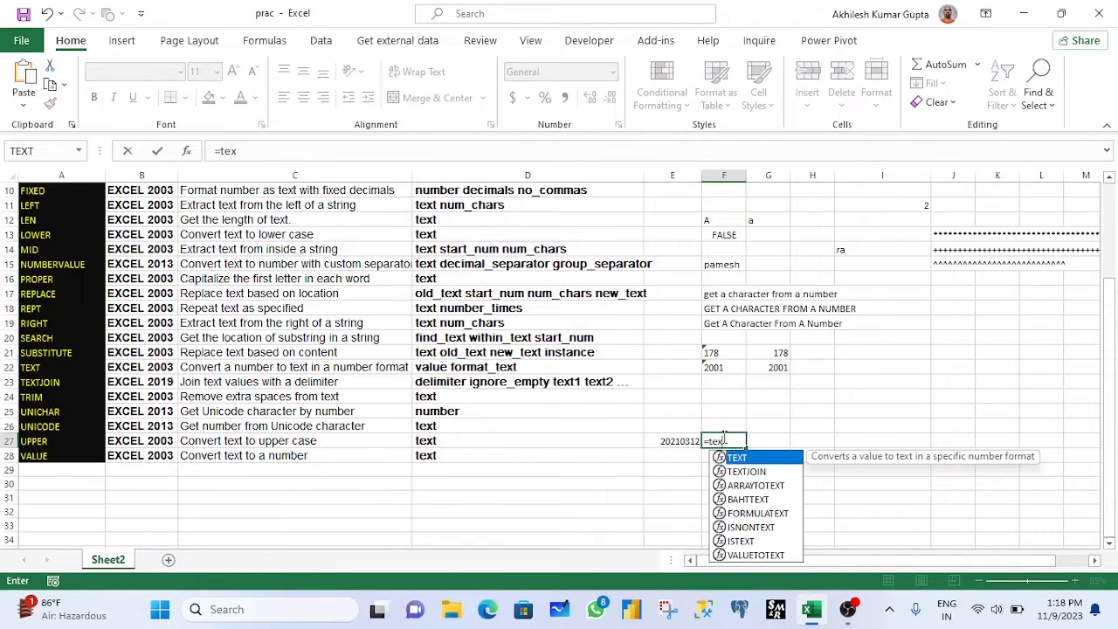
key("Tab")
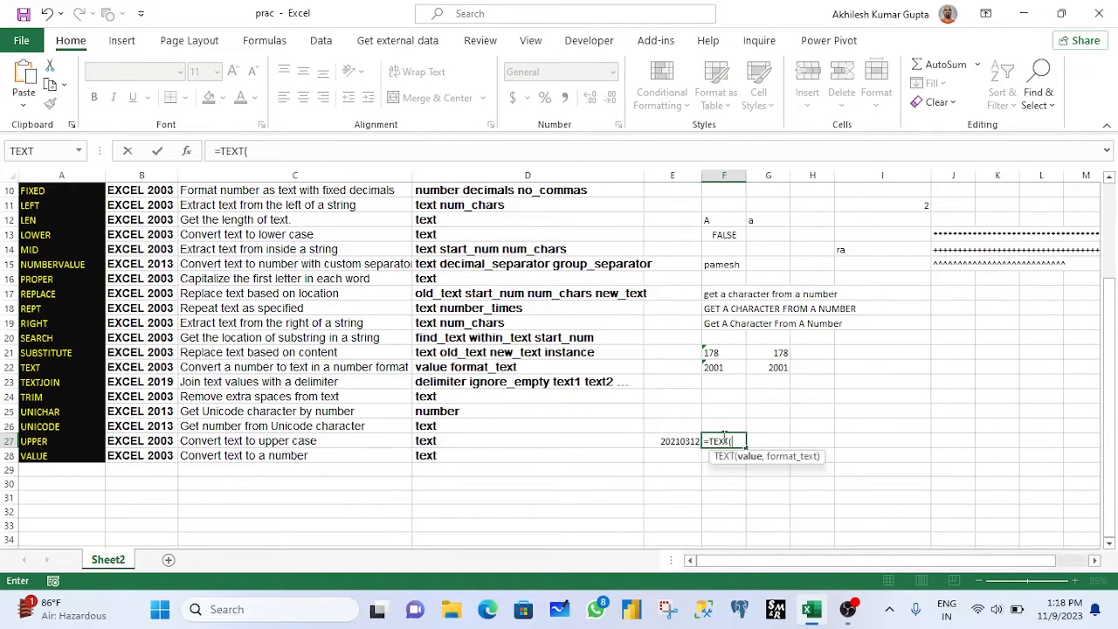
left_click(670, 443)
type(",")
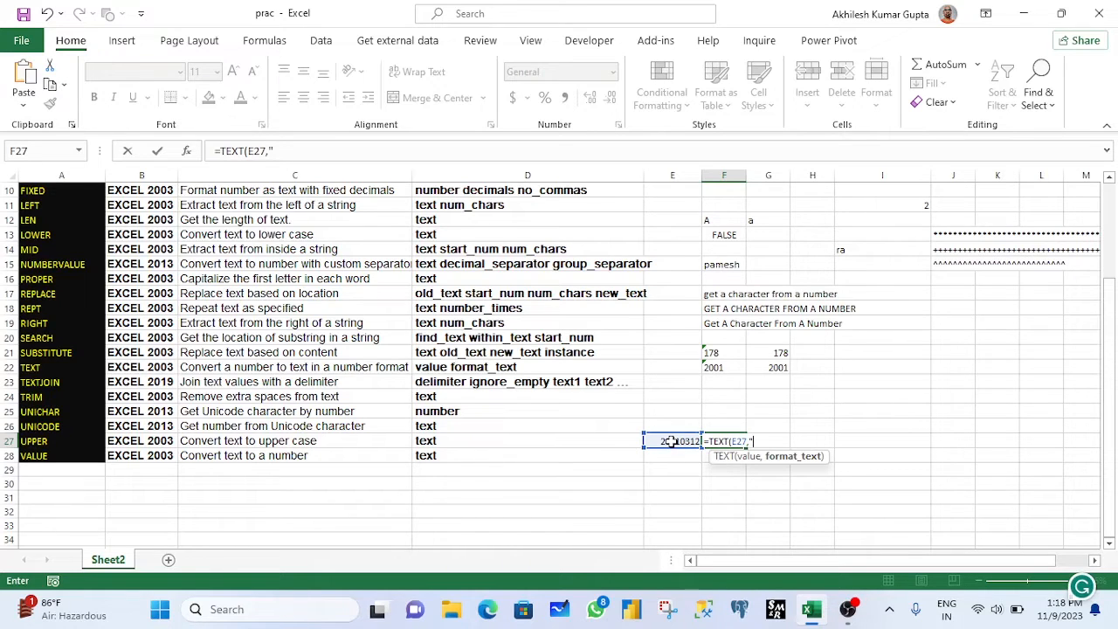
type("dd-mmm-yy")
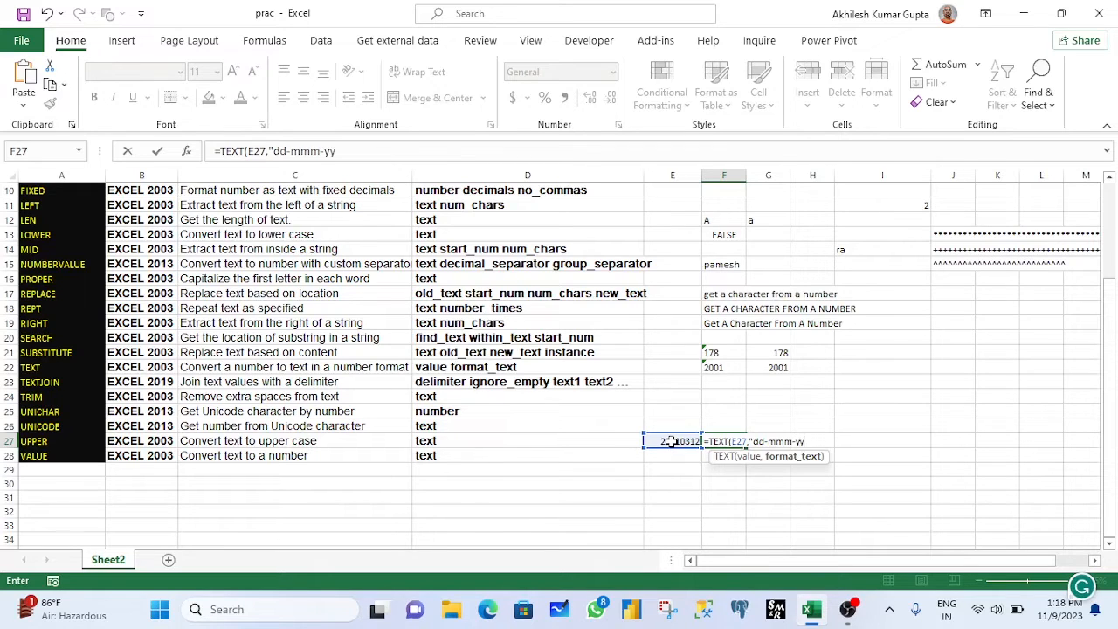
type("yy\")")
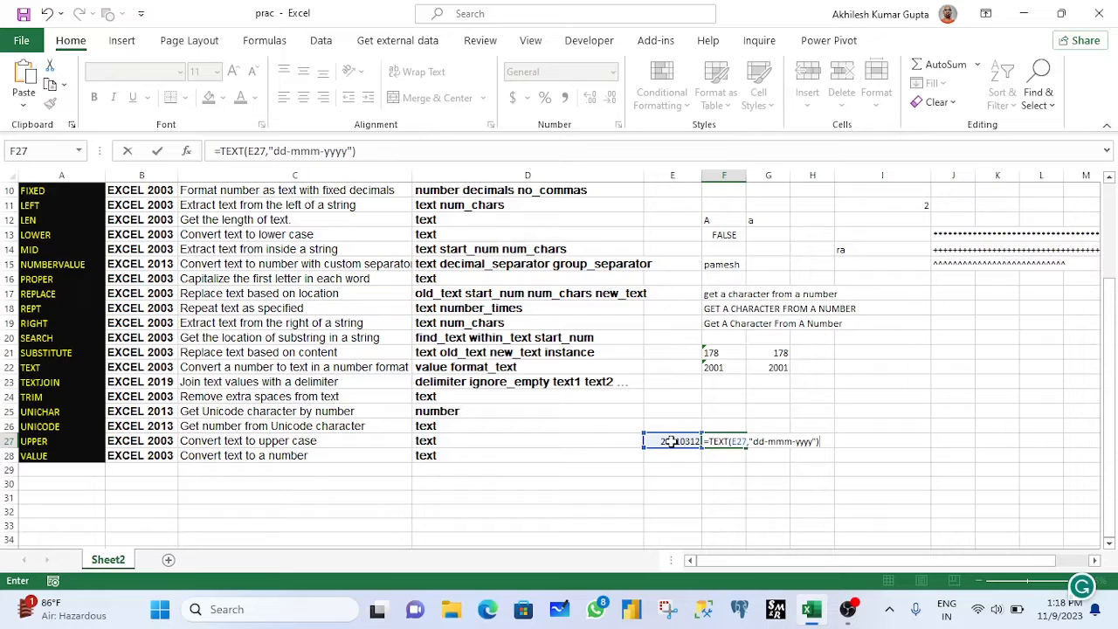
key("Return")
Step: Add slashes to the number in E27 so it reads as the date 2021/03/12, and autofit column F
left_click(666, 441)
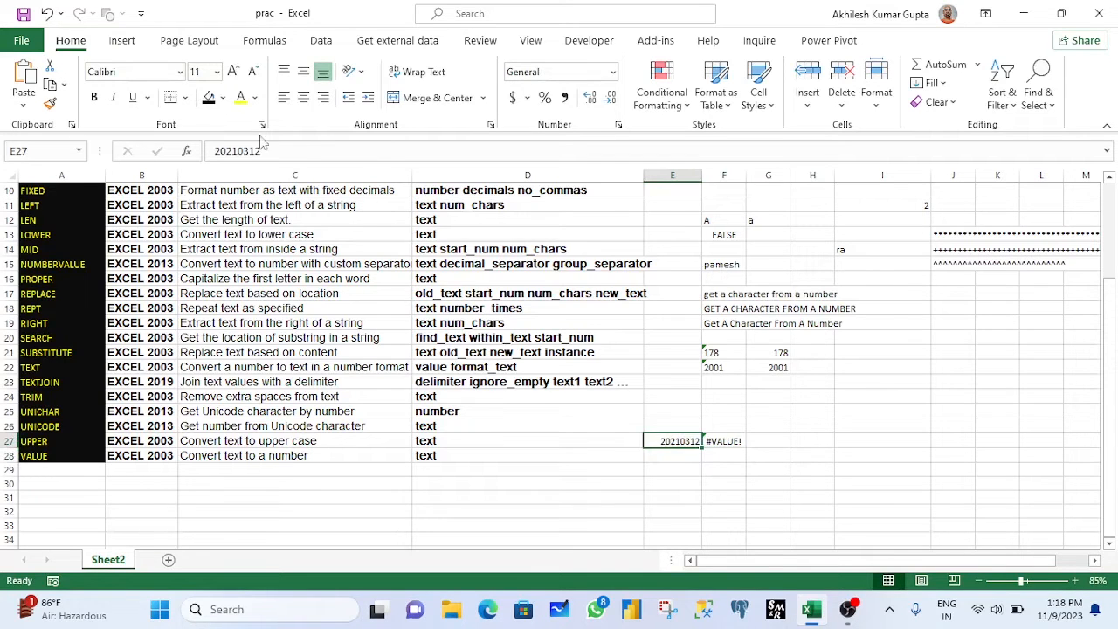
left_click(238, 153)
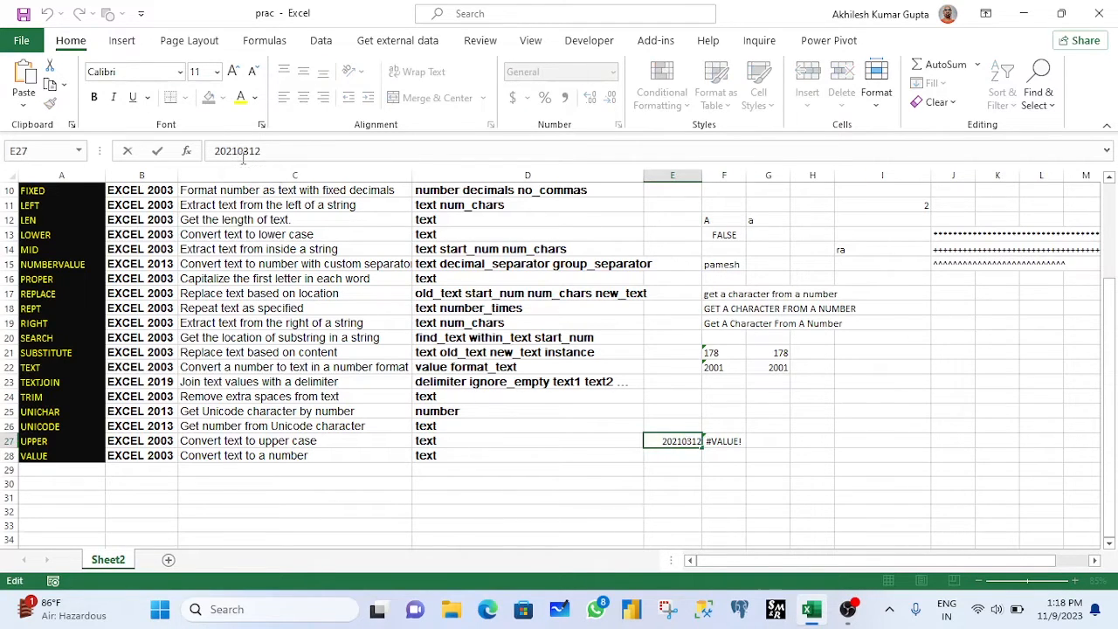
type("/")
key("Right")
key("Right")
type("/")
key("Return")
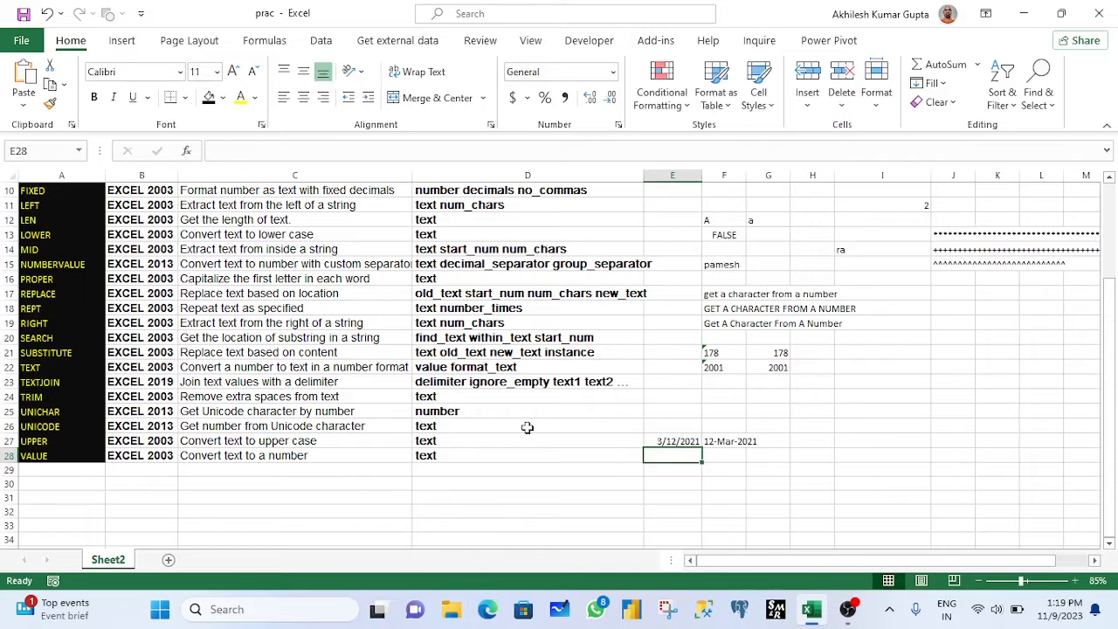
double_click(747, 175)
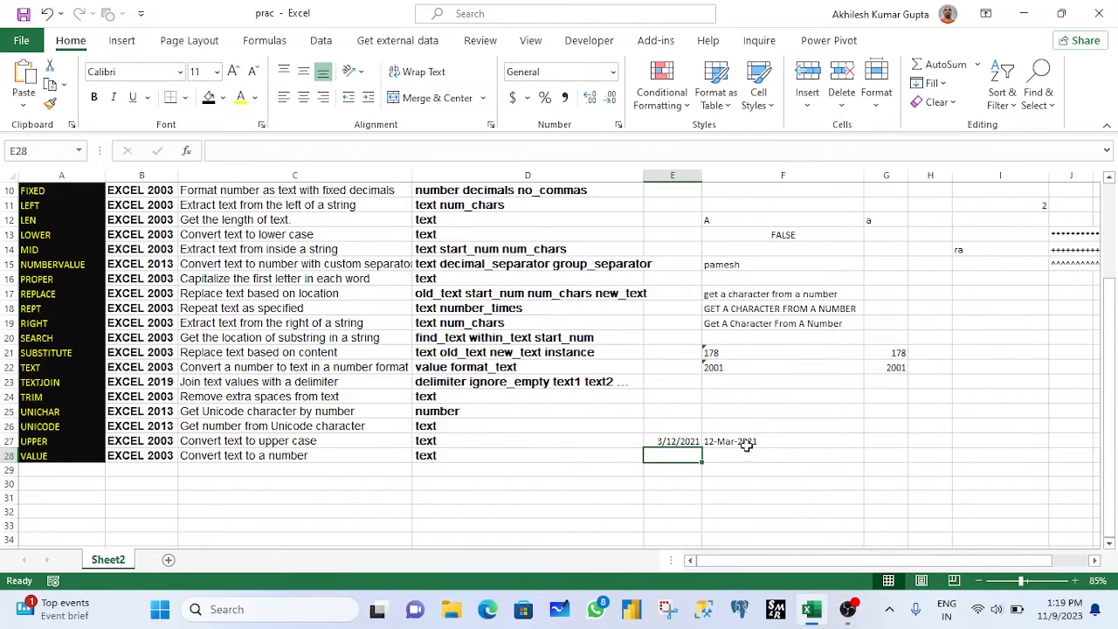
Step: Change the format text of the TEXT formula in F27 to "dd-mmmm-yy"
left_click(748, 443)
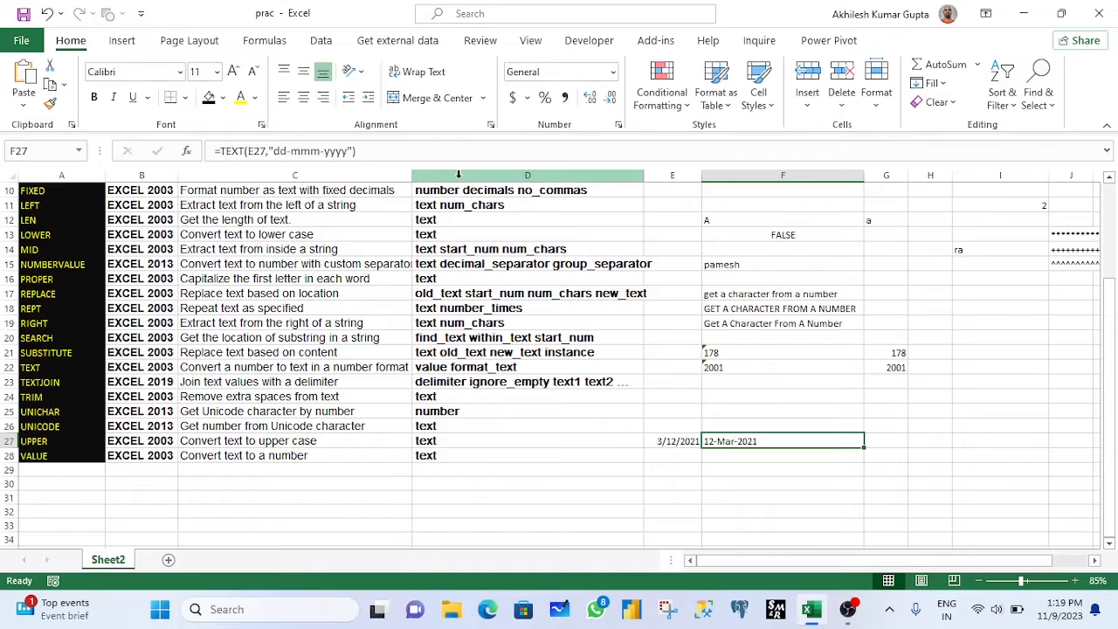
left_click(340, 152)
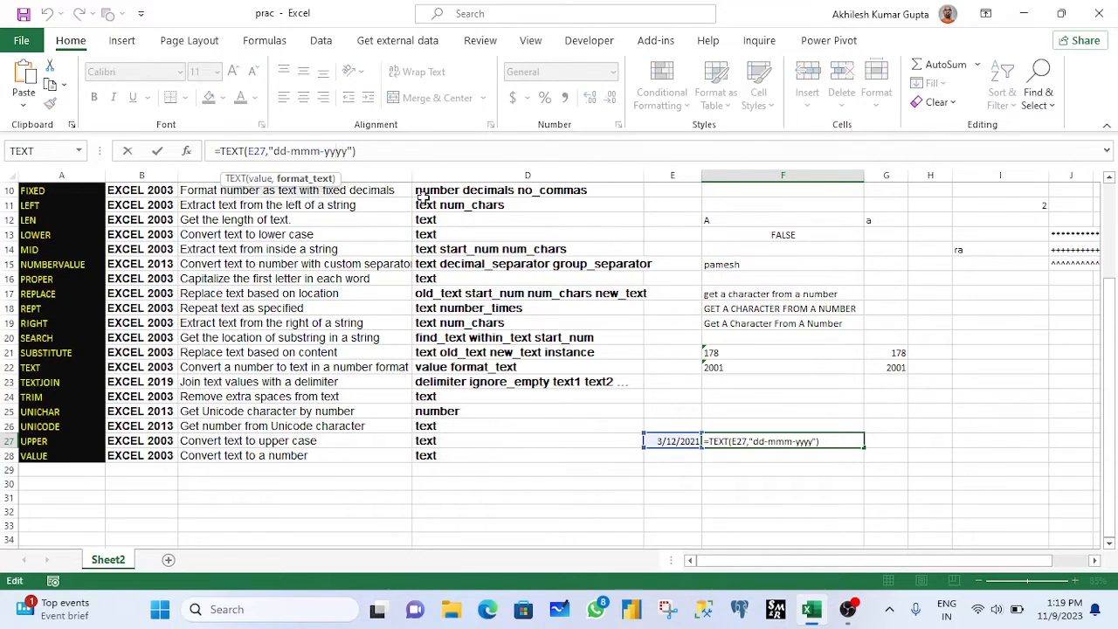
key("Delete")
key("Delete")
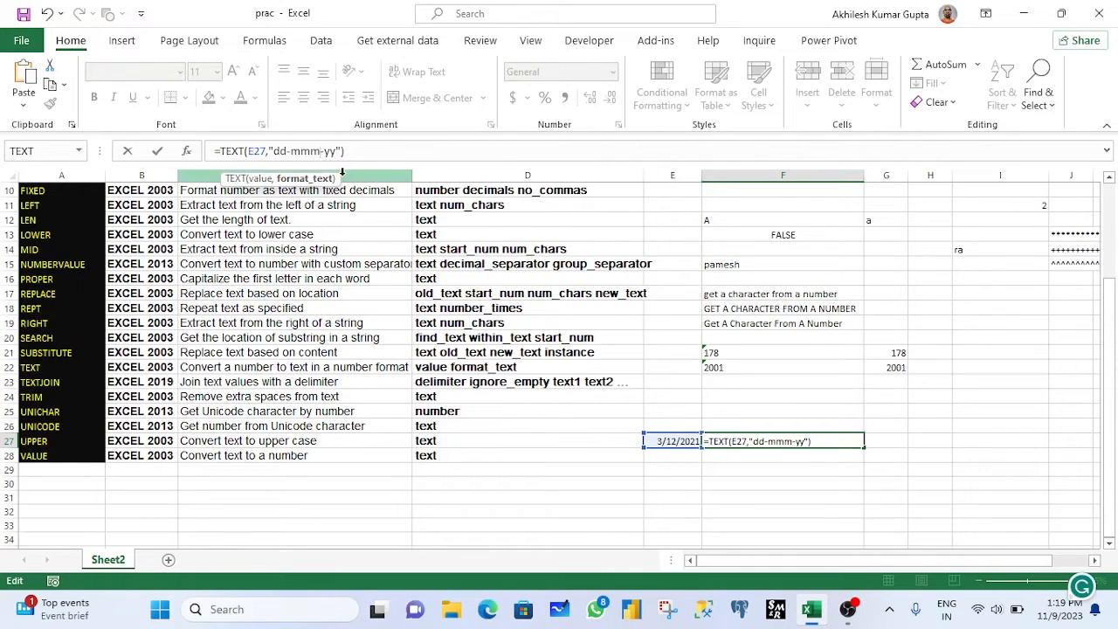
type("n")
key("BackSpace")
type("m")
key("Return")
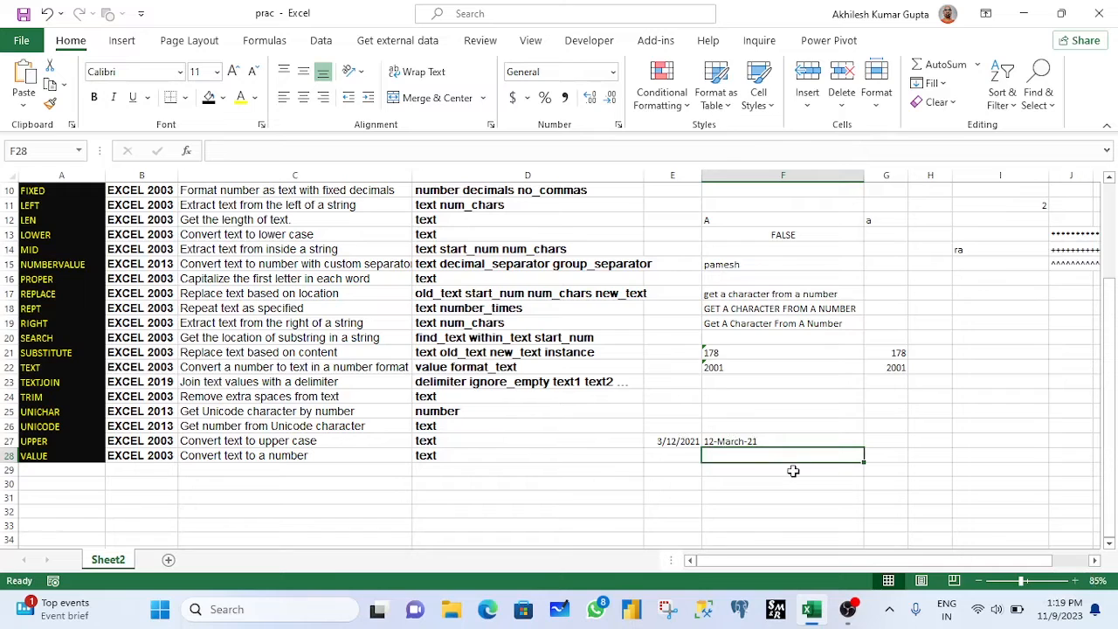
key("Up")
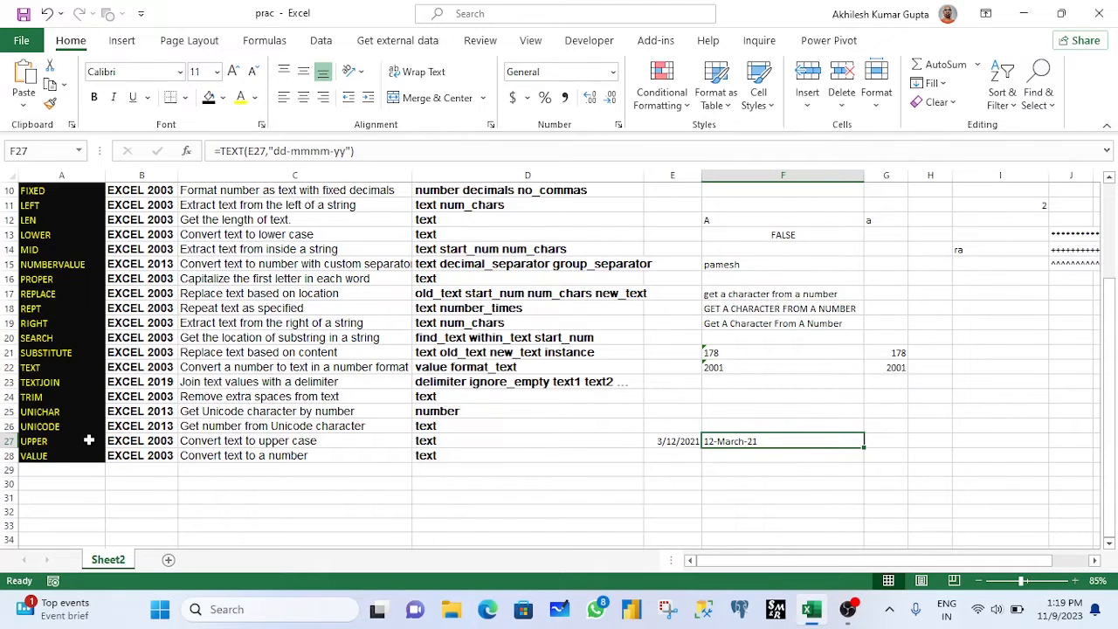
Step: Compare the TEXTJOIN entry in row 23 of the reference list with CONCAT and CONCATENATE in rows 5 and 6
left_click(7, 381)
scroll(8, 382, "up", 3)
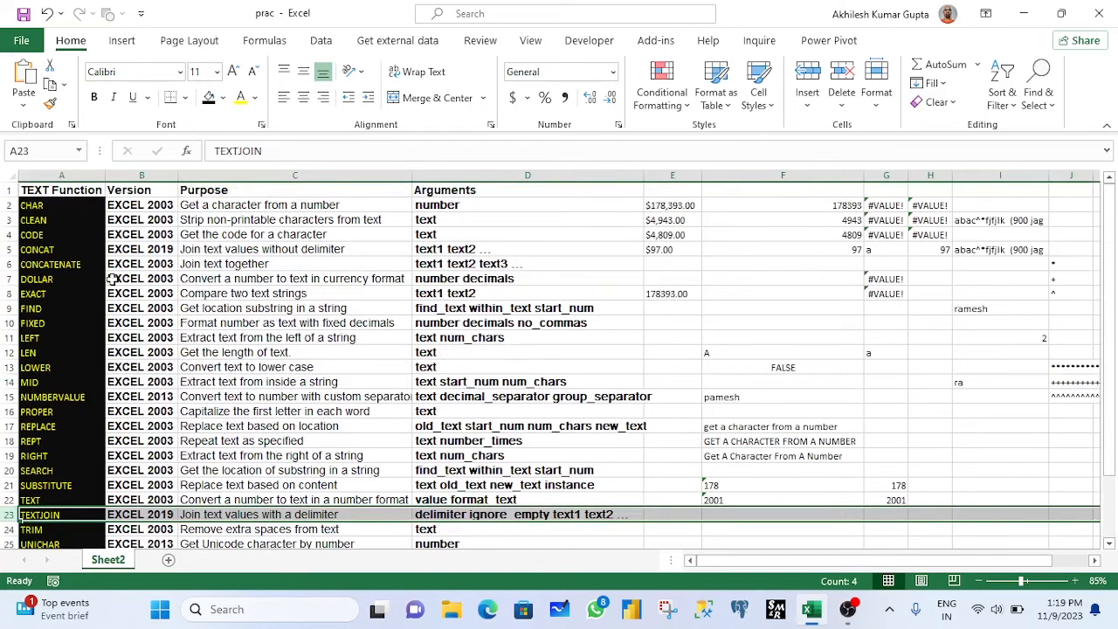
left_click_drag(9, 250, 9, 261)
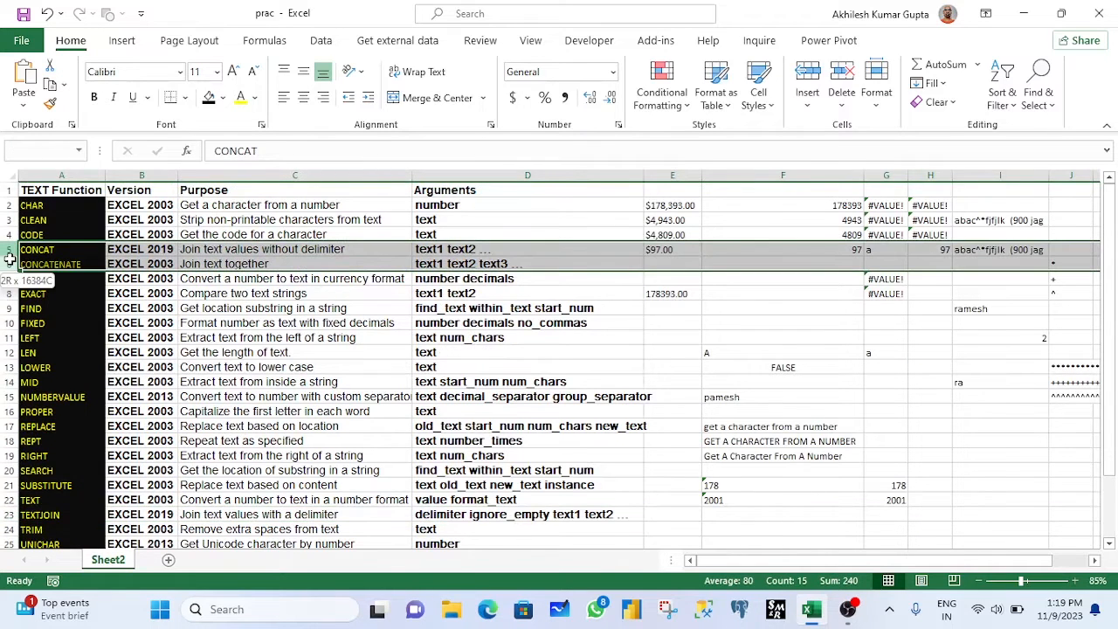
scroll(84, 420, "down", 2)
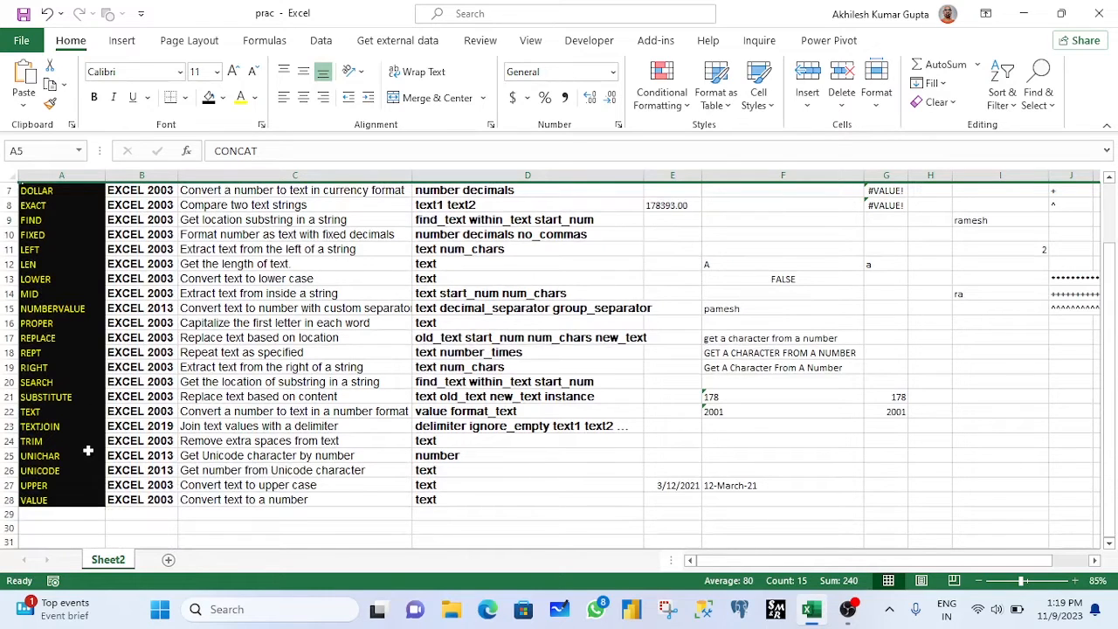
left_click(7, 426)
scroll(458, 496, "down", 2)
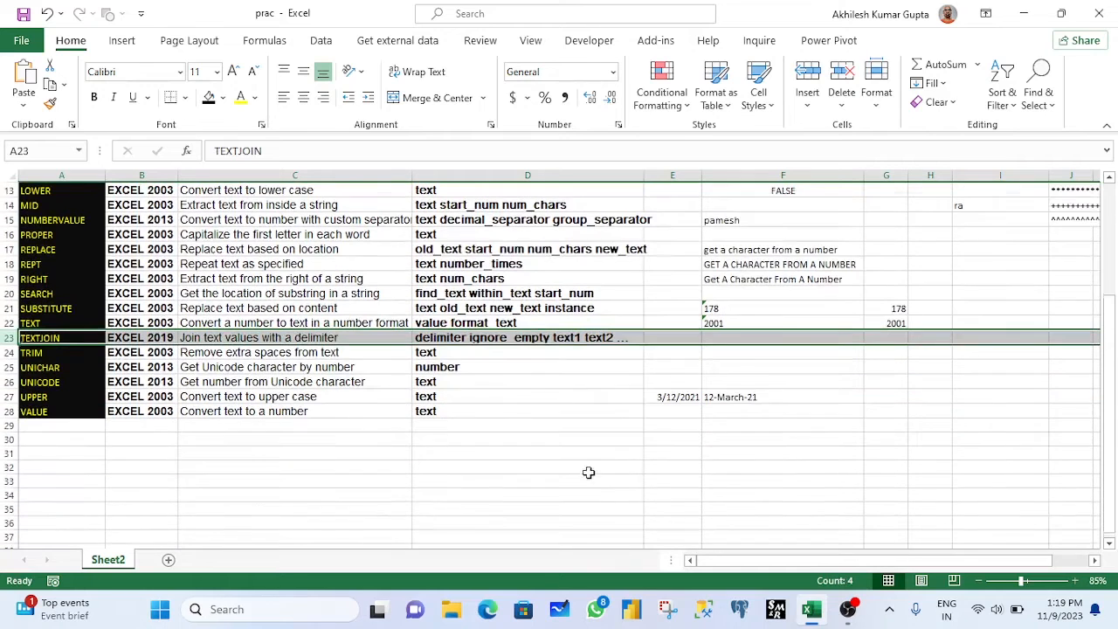
Step: Enter the sample texts text1, text2 and text3 in cells D30 to D32 below the reference list
left_click(434, 396)
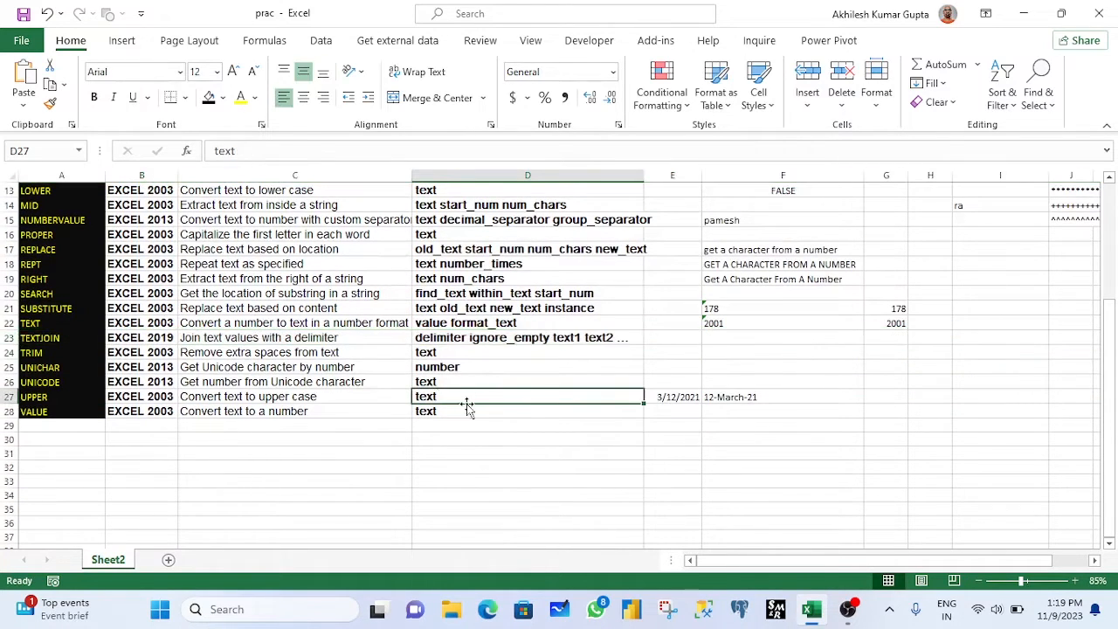
left_click(468, 435)
type("t")
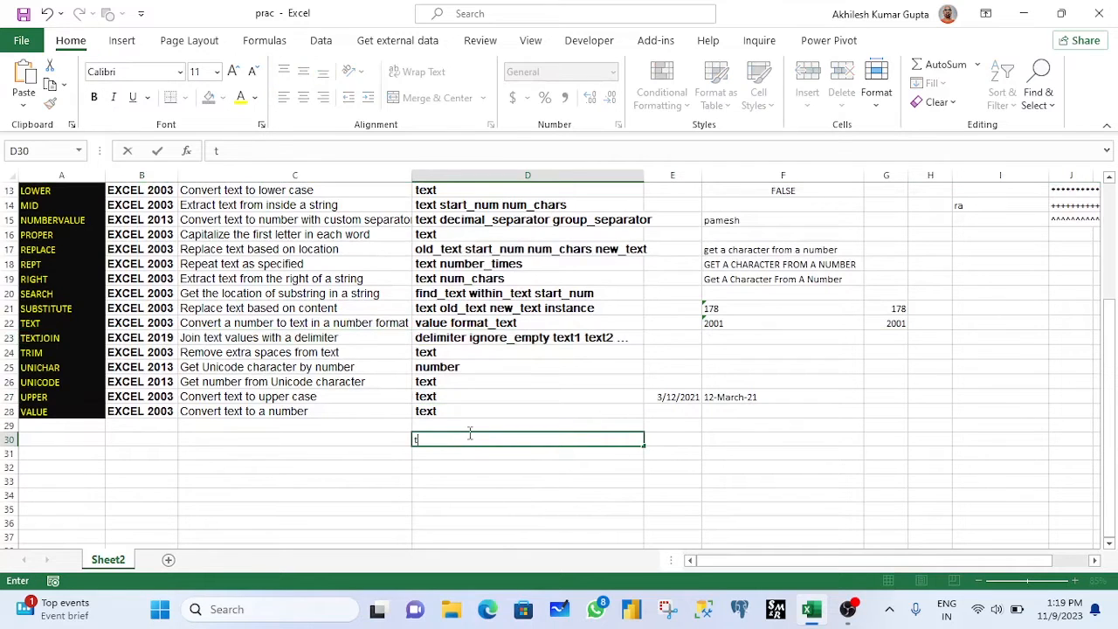
type("ext1")
key("Return")
type("text1")
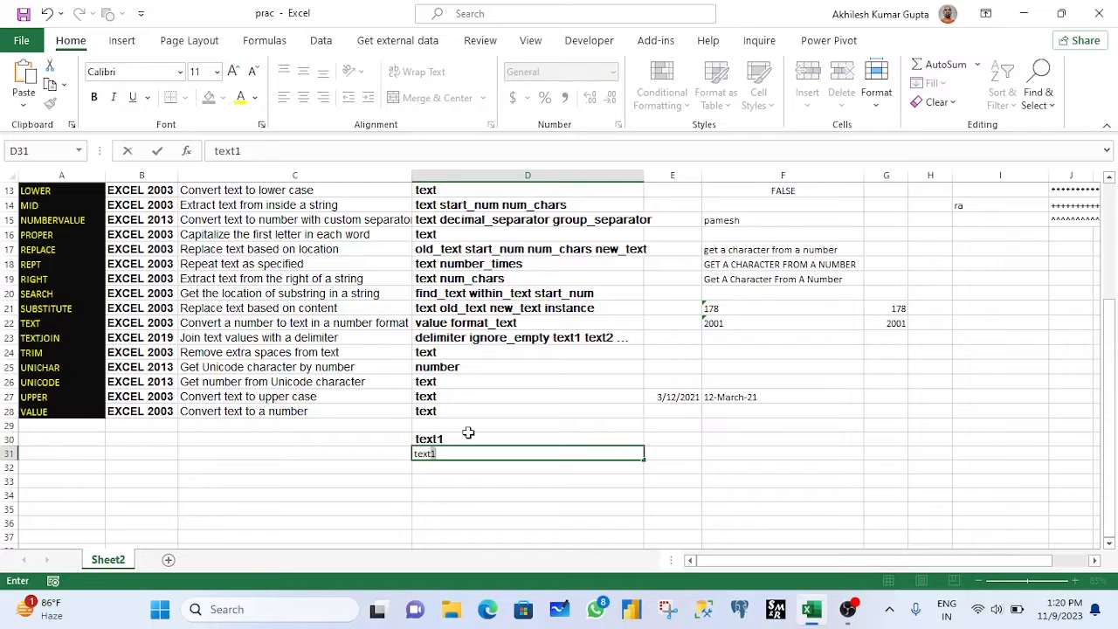
key("BackSpace")
type("2")
key("Return")
type("text")
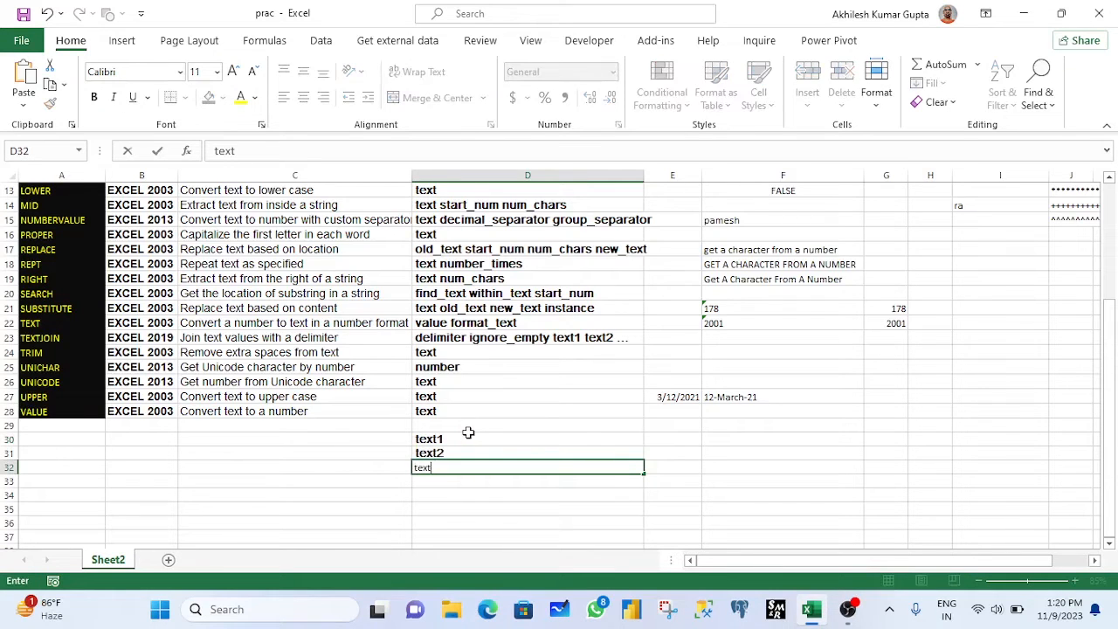
type("3")
key("Return")
Step: In cell D33, enter a TEXTJOIN formula joining D30, D31 and D32 with the delimiter "-" and ignoring empty cells
type("=tex")
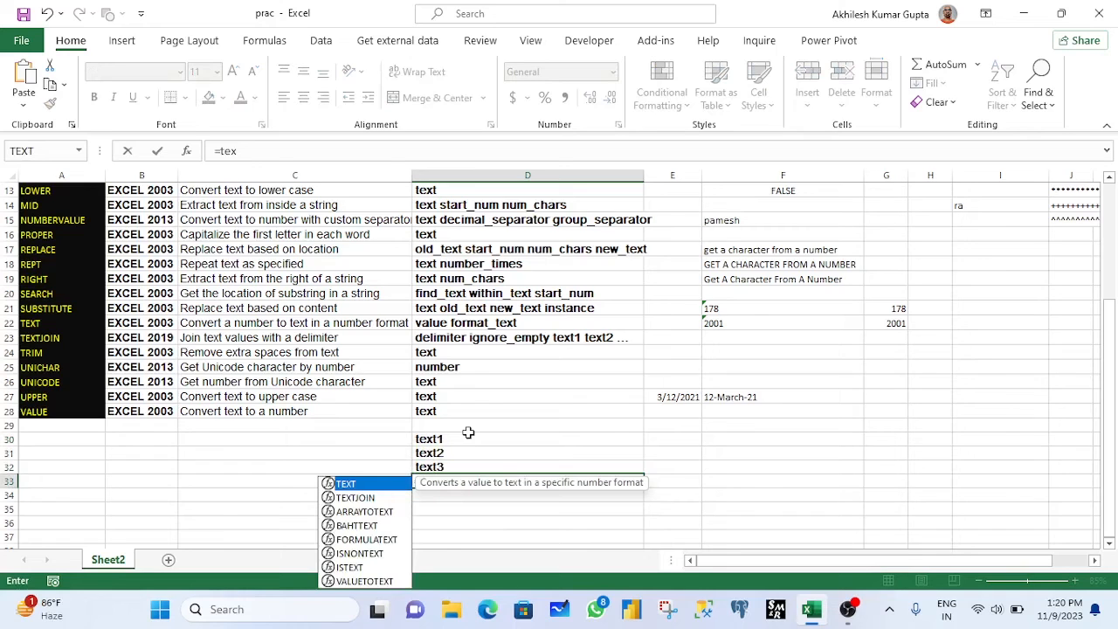
key("Down")
key("Tab")
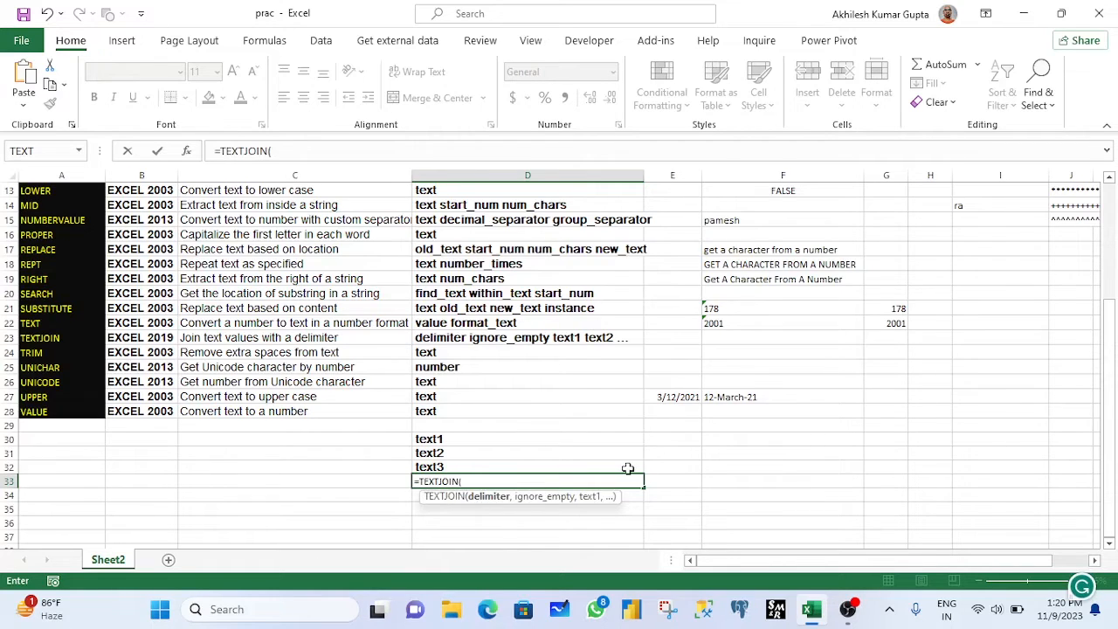
type("-\",")
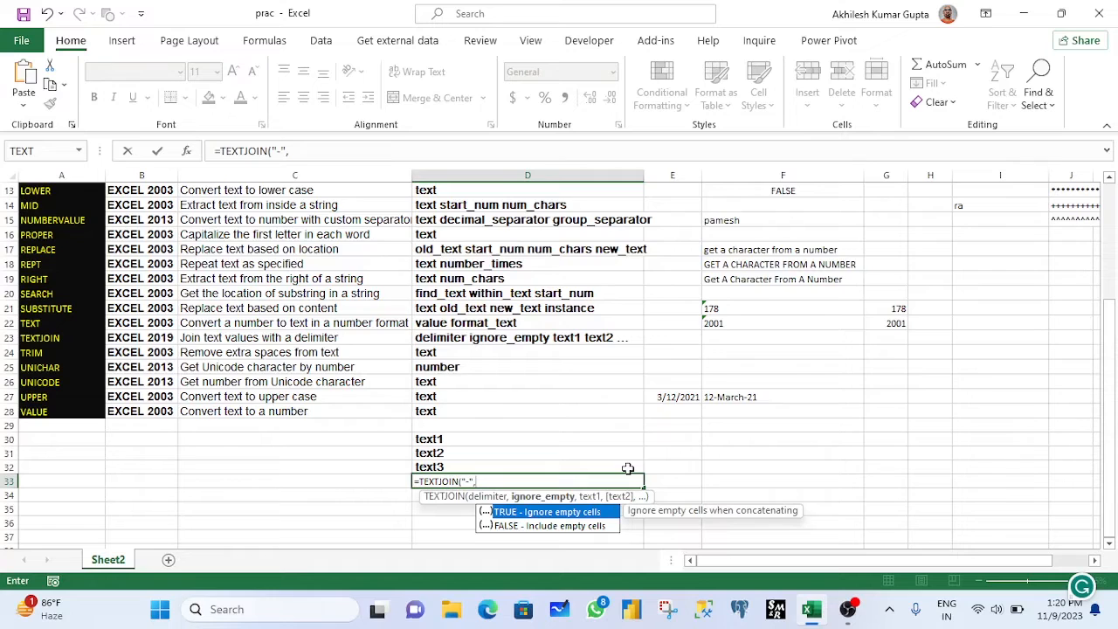
key("Tab")
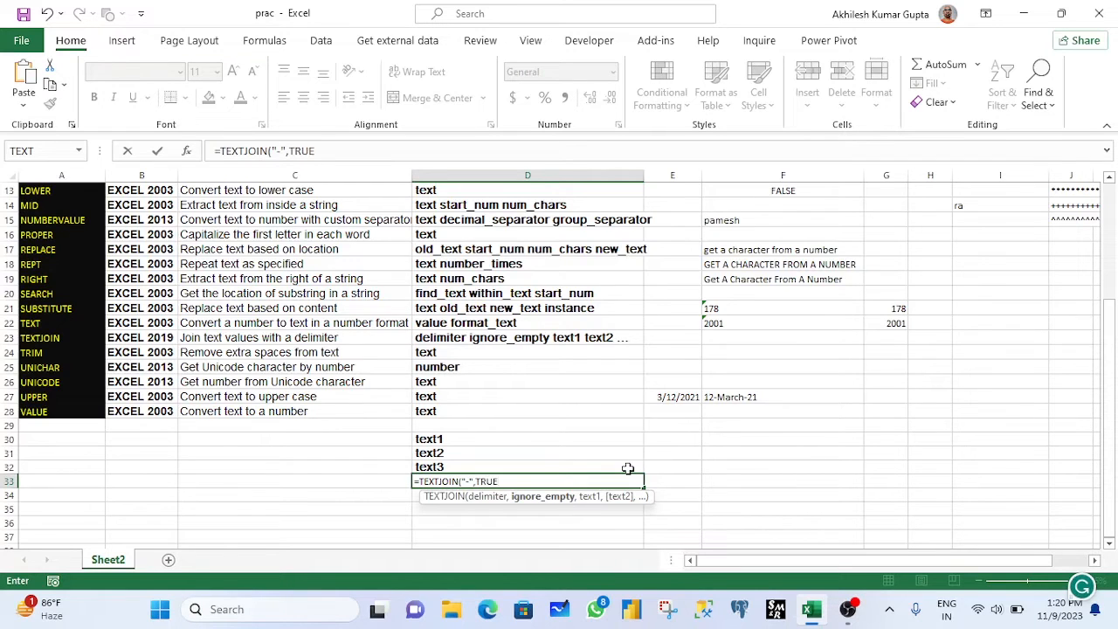
type(",")
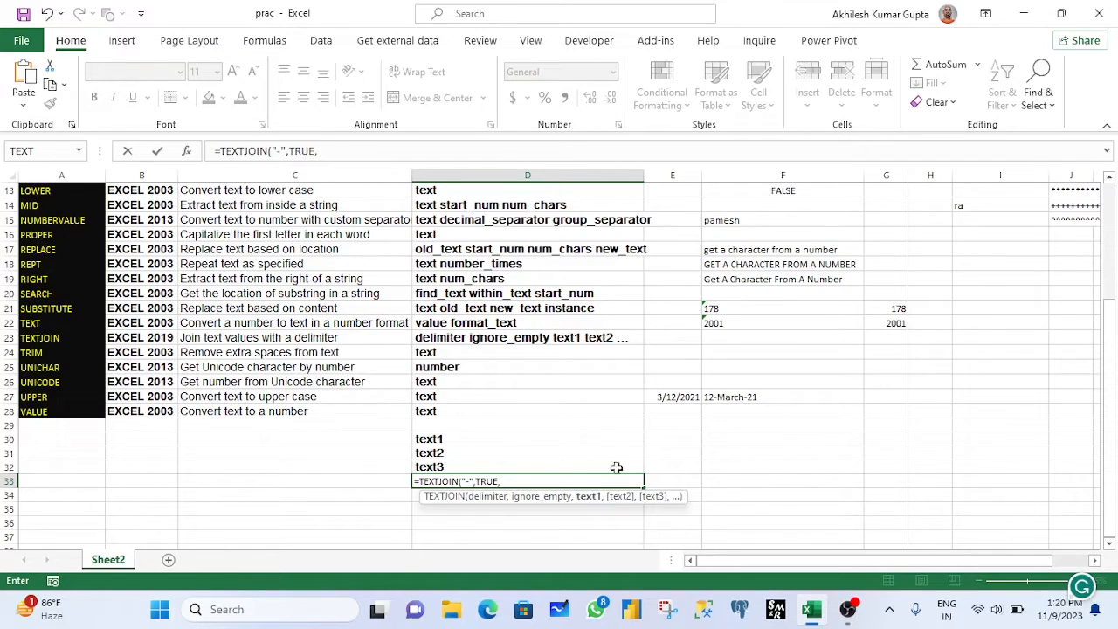
left_click(463, 442)
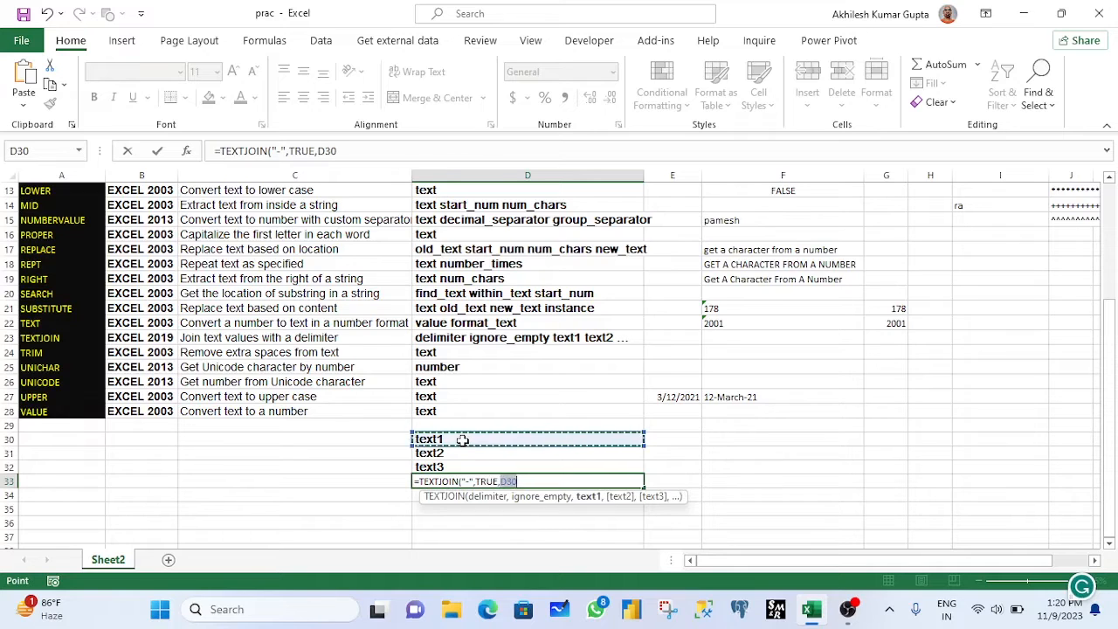
type(",")
left_click(456, 453)
type(",")
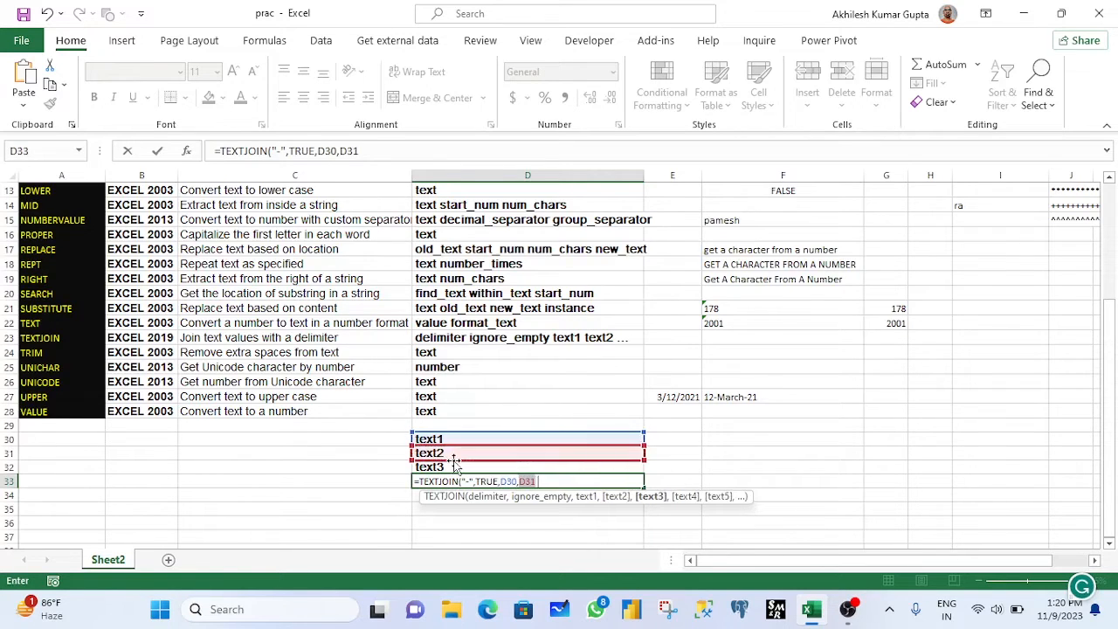
left_click(455, 466)
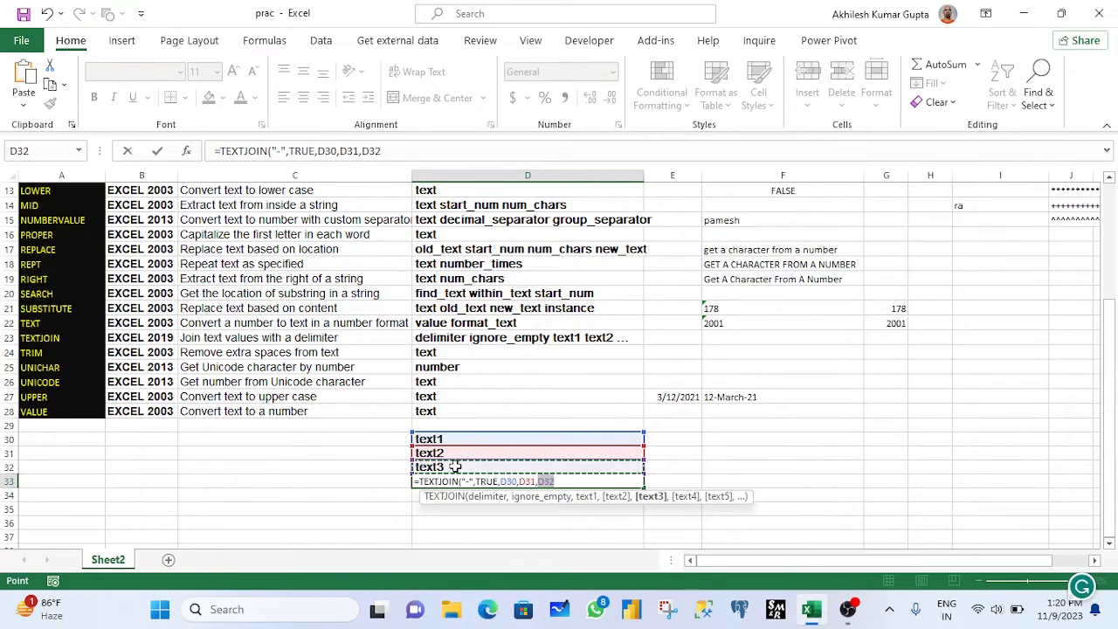
type(")")
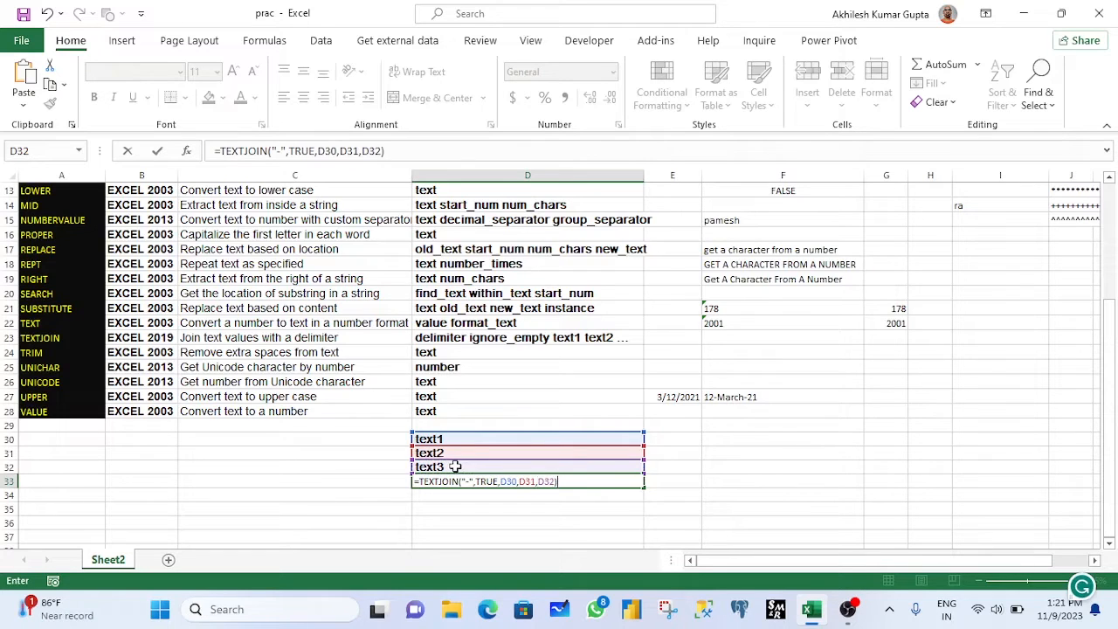
key("Return")
Step: Compare the TEXTJOIN result in D33 with the source texts in D30:D32
left_click(483, 524)
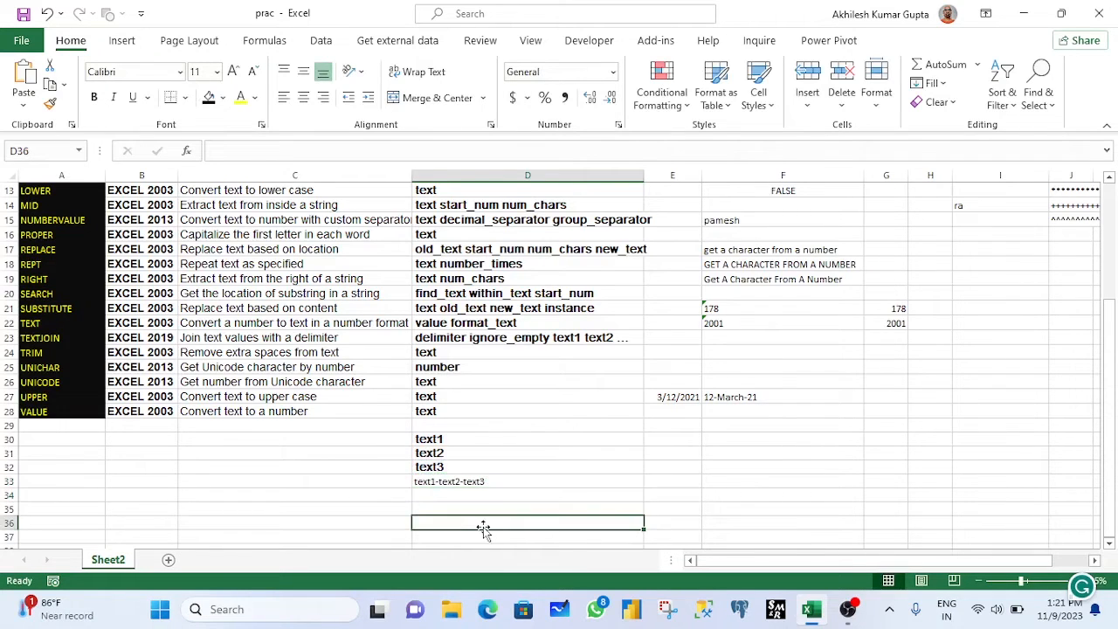
left_click(423, 481)
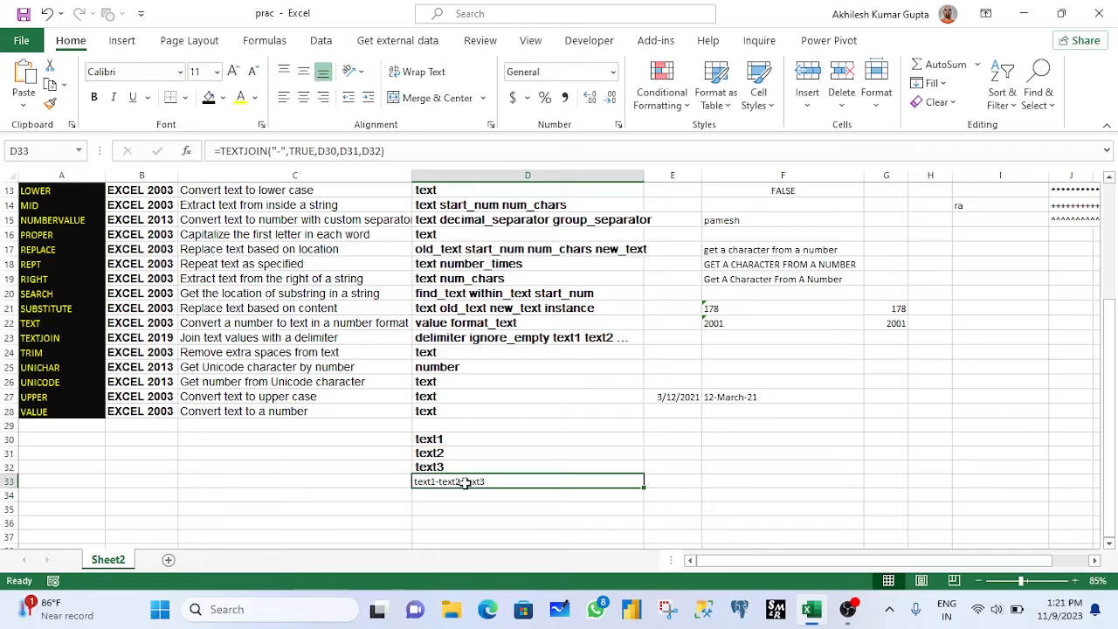
left_click_drag(444, 438, 448, 467)
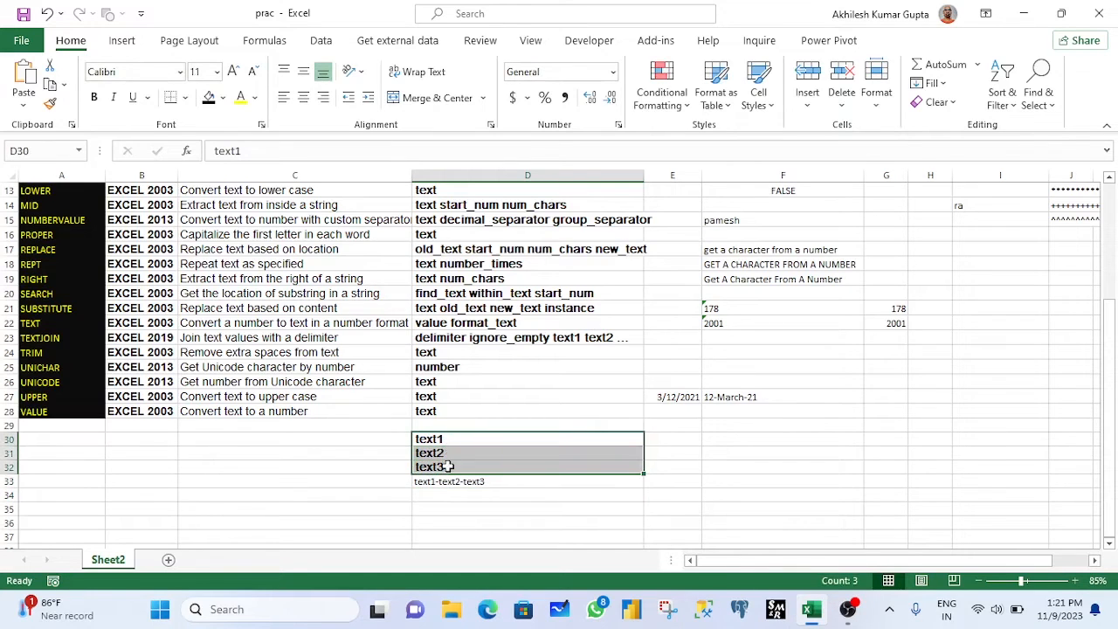
Step: Review the TEXTJOIN formula in D33 and the TRIM entry in row 24 of the reference list
left_click(497, 510)
left_click(426, 481)
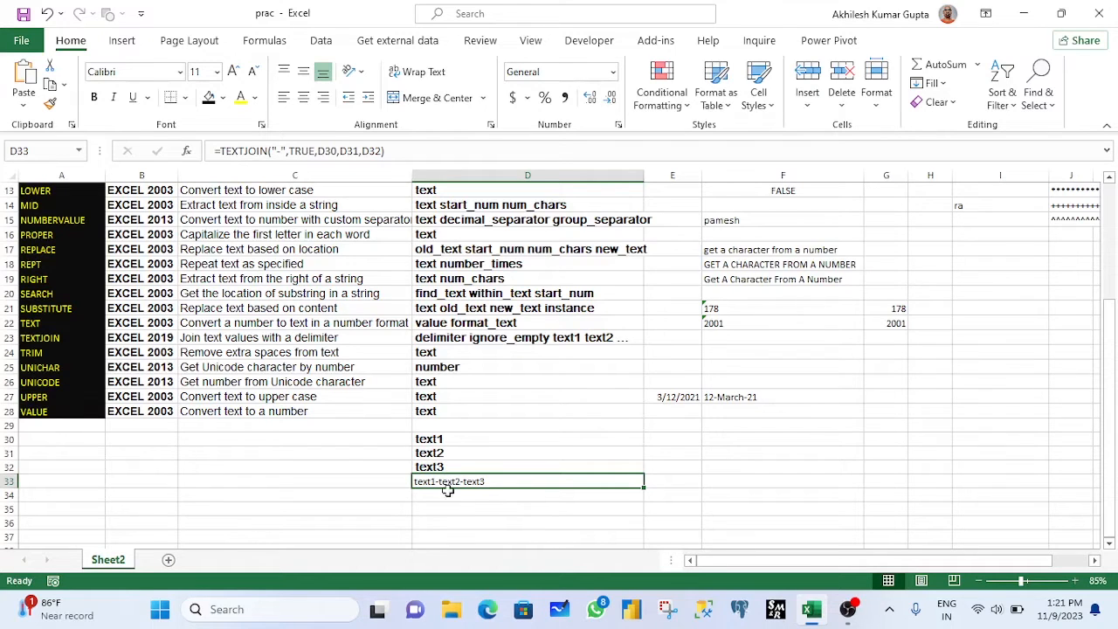
left_click(11, 352)
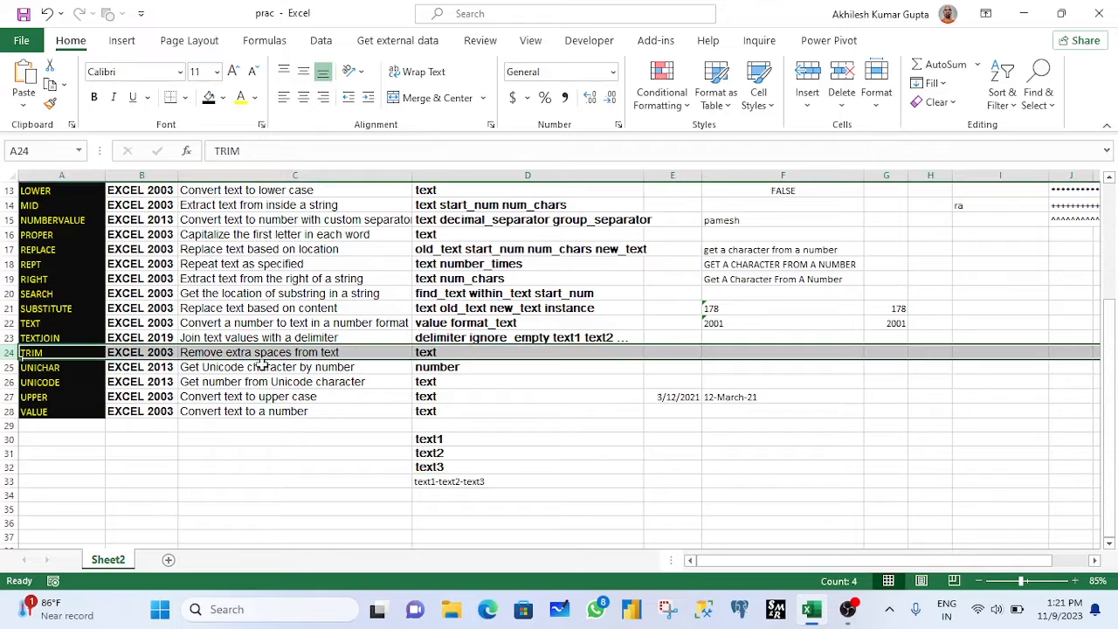
left_click(258, 354)
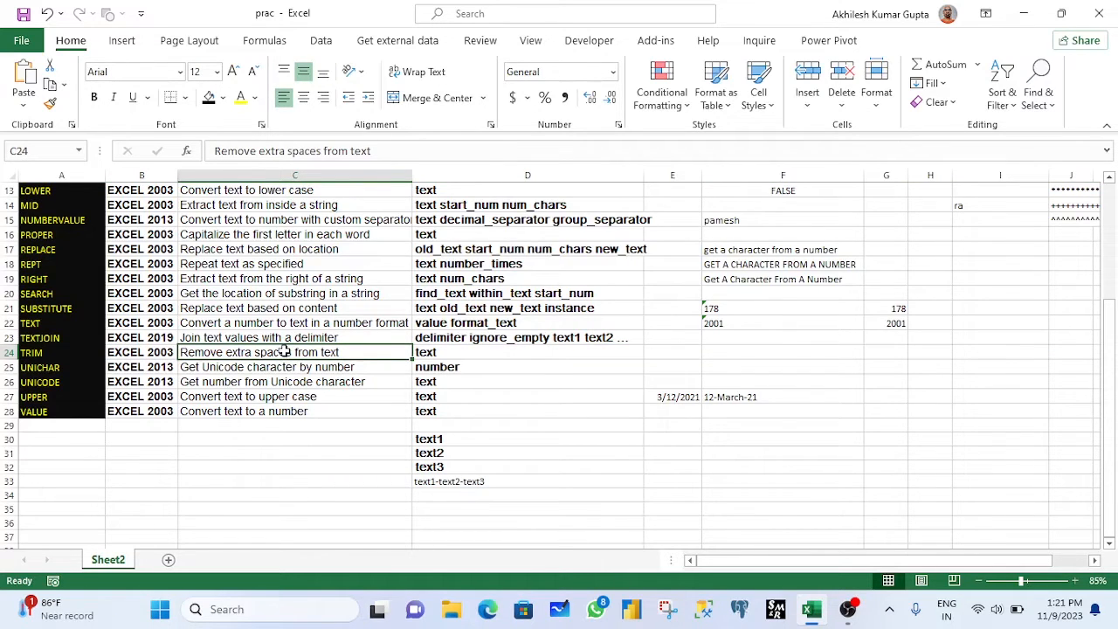
Step: Enter a sample first name with trailing spaces in C36 and the same name with leading spaces in C37
left_click(254, 522)
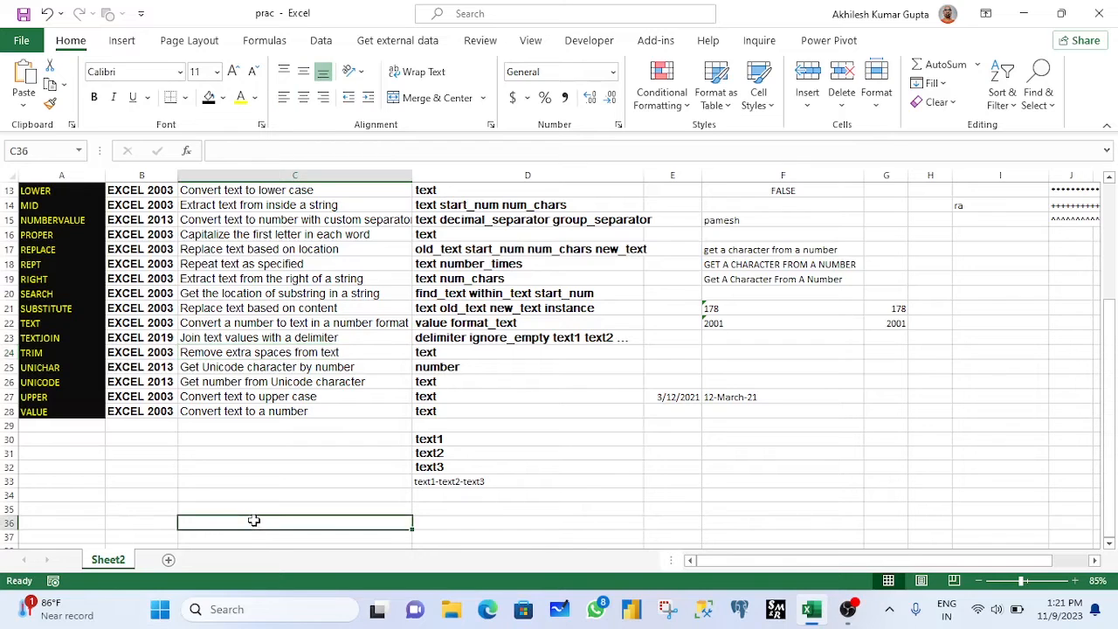
type("ramesh")
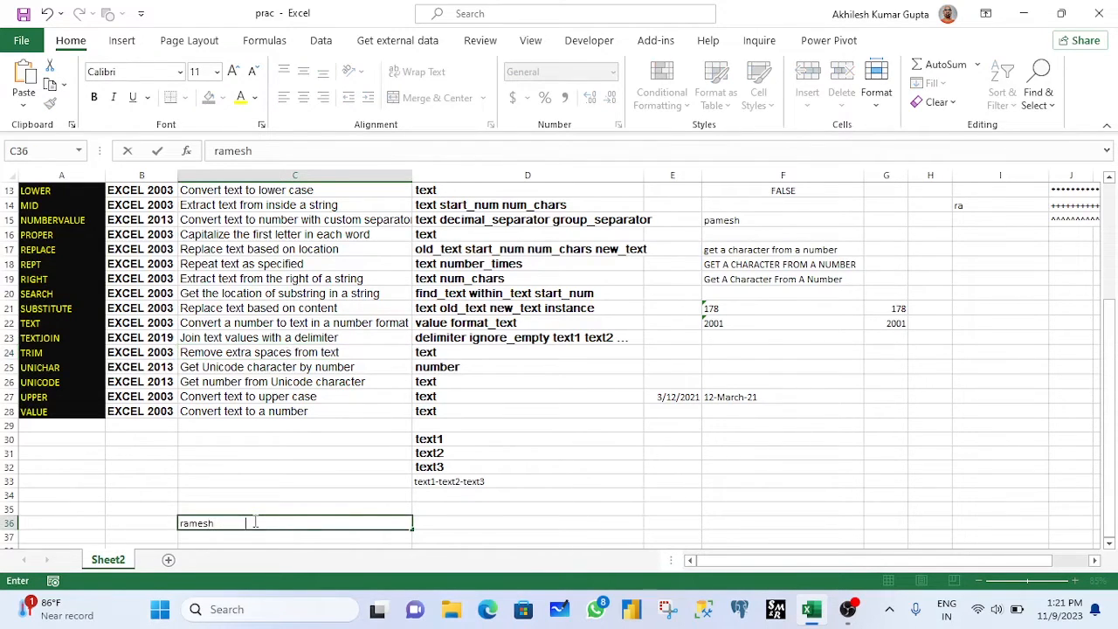
key("Return")
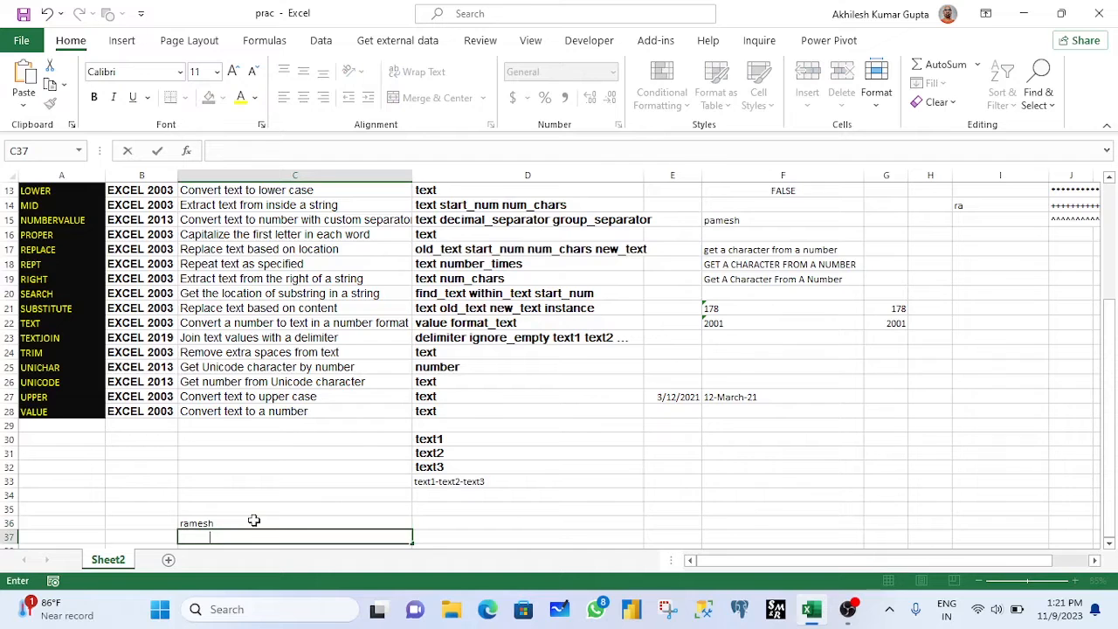
type("ramesh")
key("Return")
Step: Compare the extra spaces around the sample names in cells C36 and C37
scroll(277, 451, "down", 1)
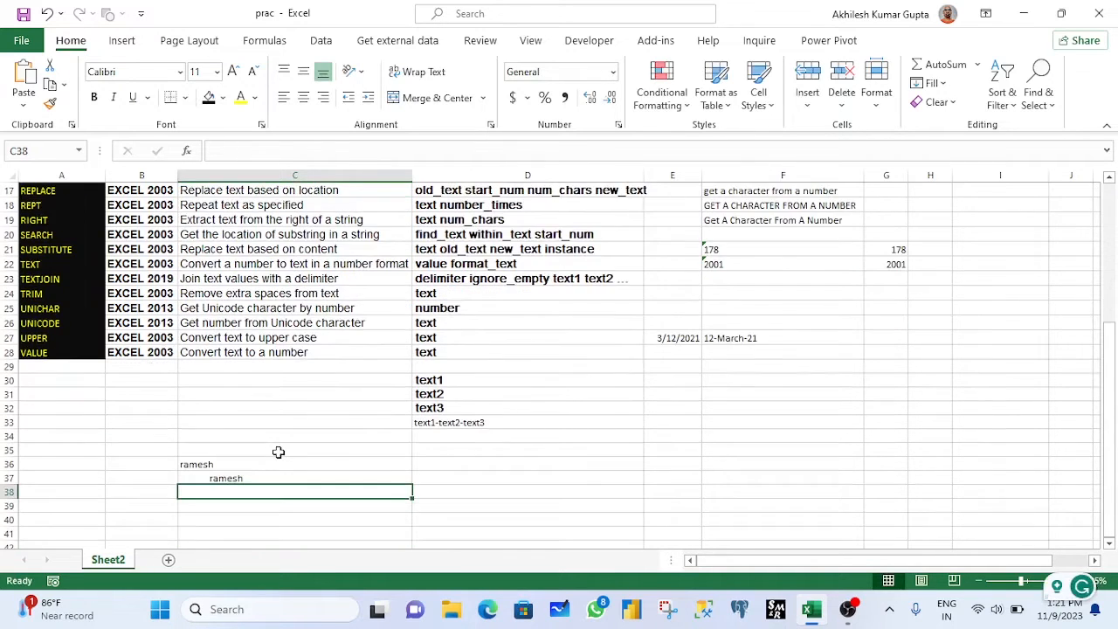
left_click(258, 465)
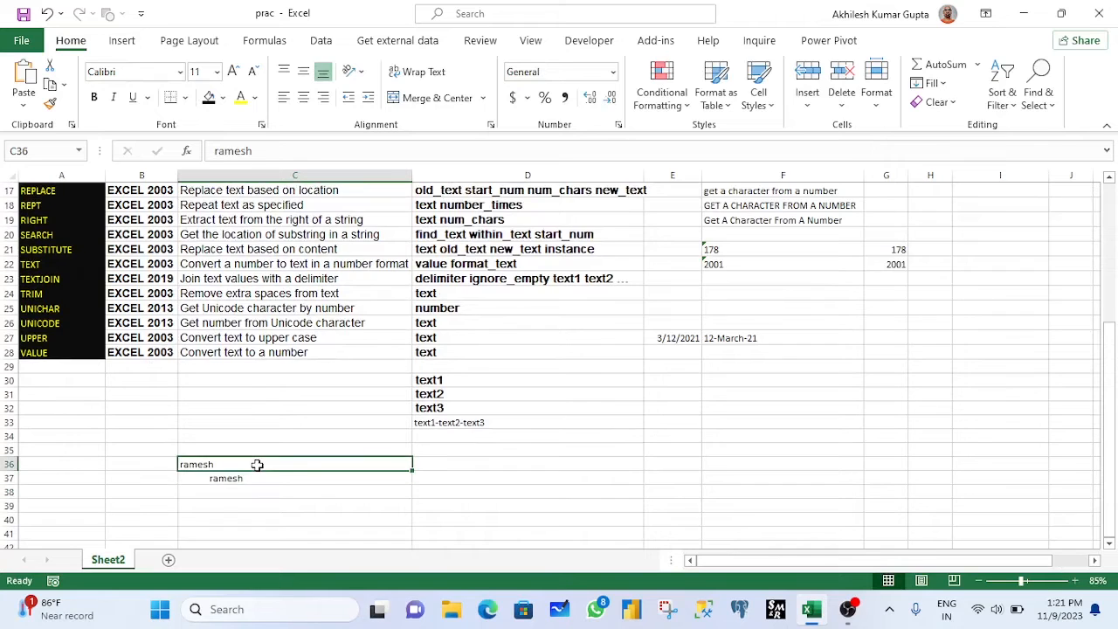
left_click_drag(258, 465, 256, 478)
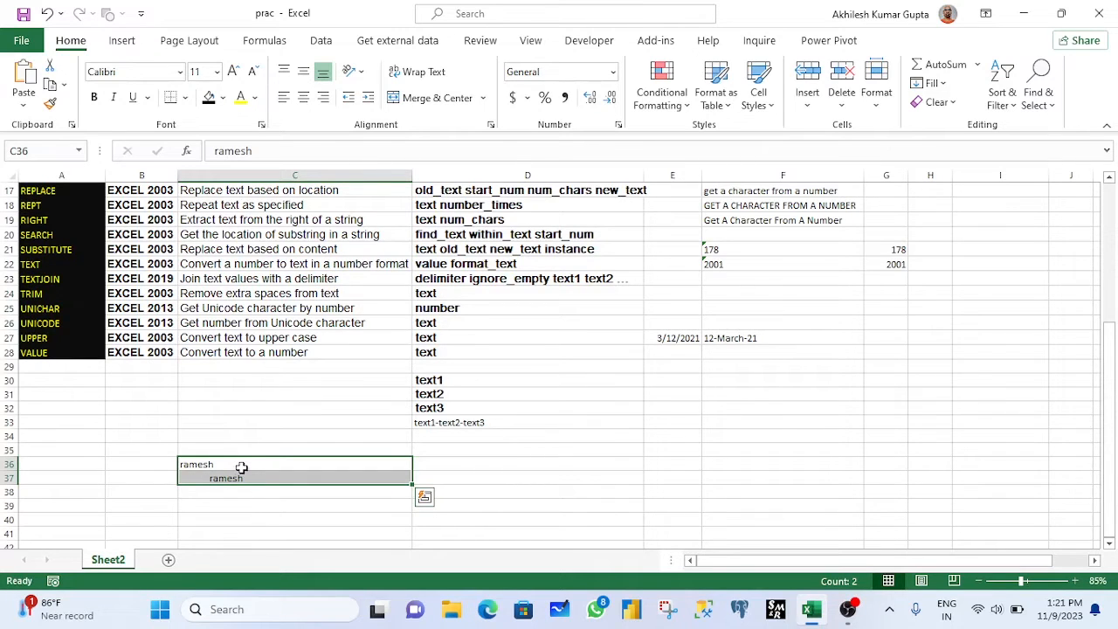
left_click(219, 465)
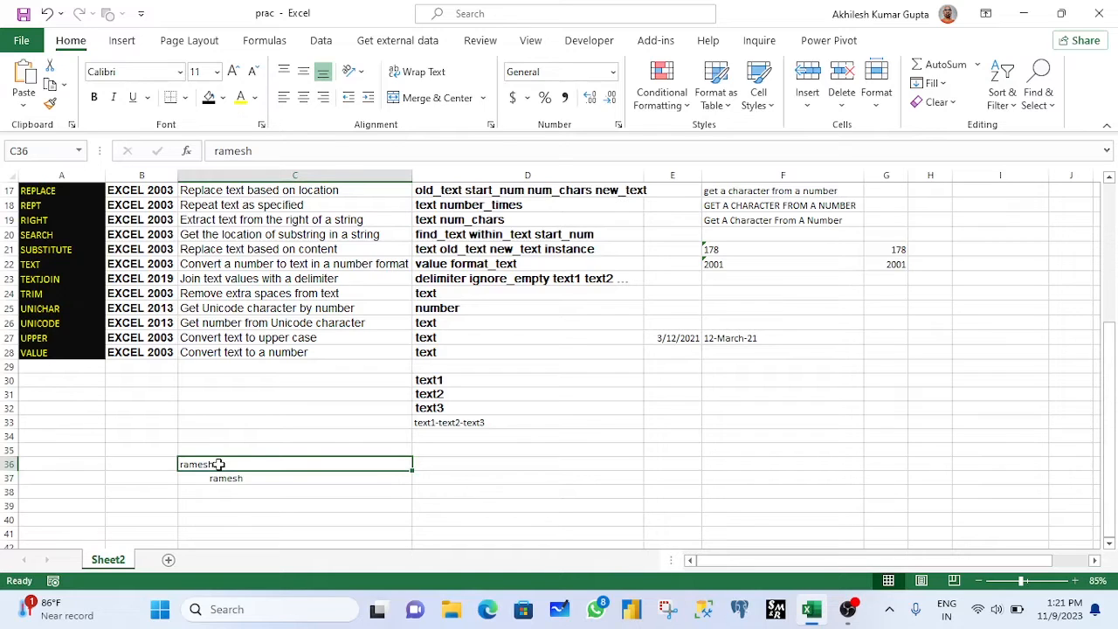
left_click(219, 479)
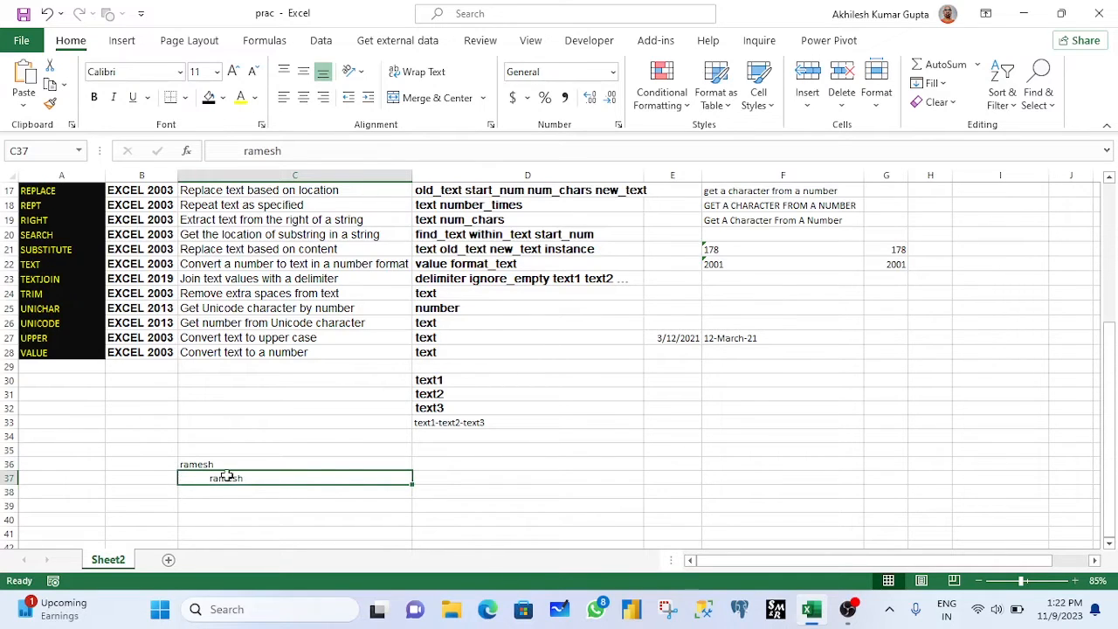
Step: Enter the same sample name without extra spaces in cells D36 and D37
left_click(448, 465)
type("ramesh")
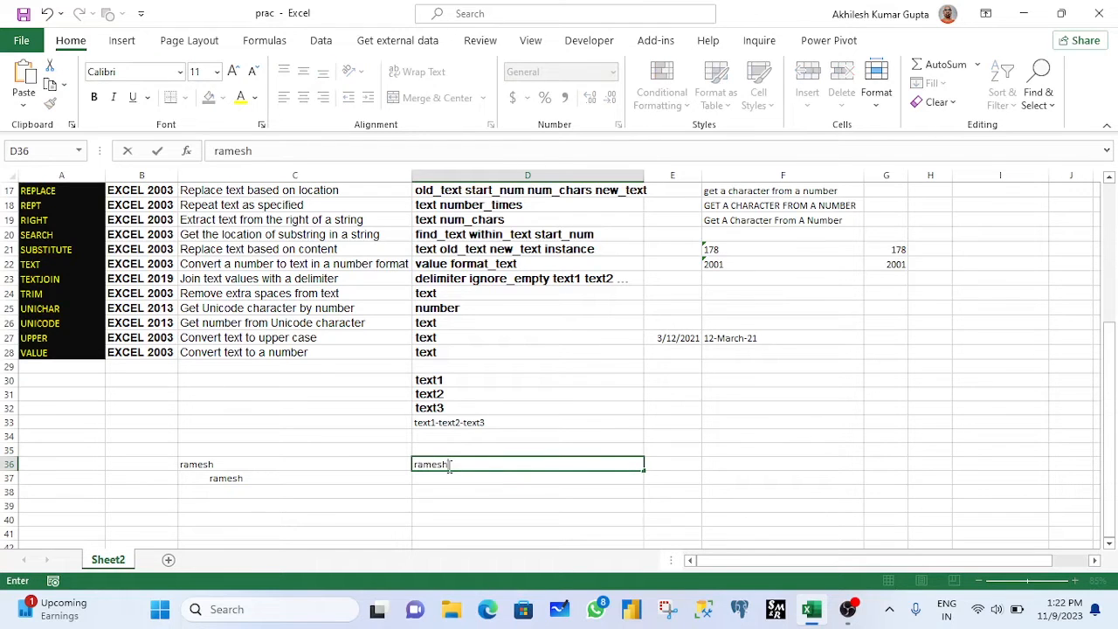
key("Return")
type("ramesh")
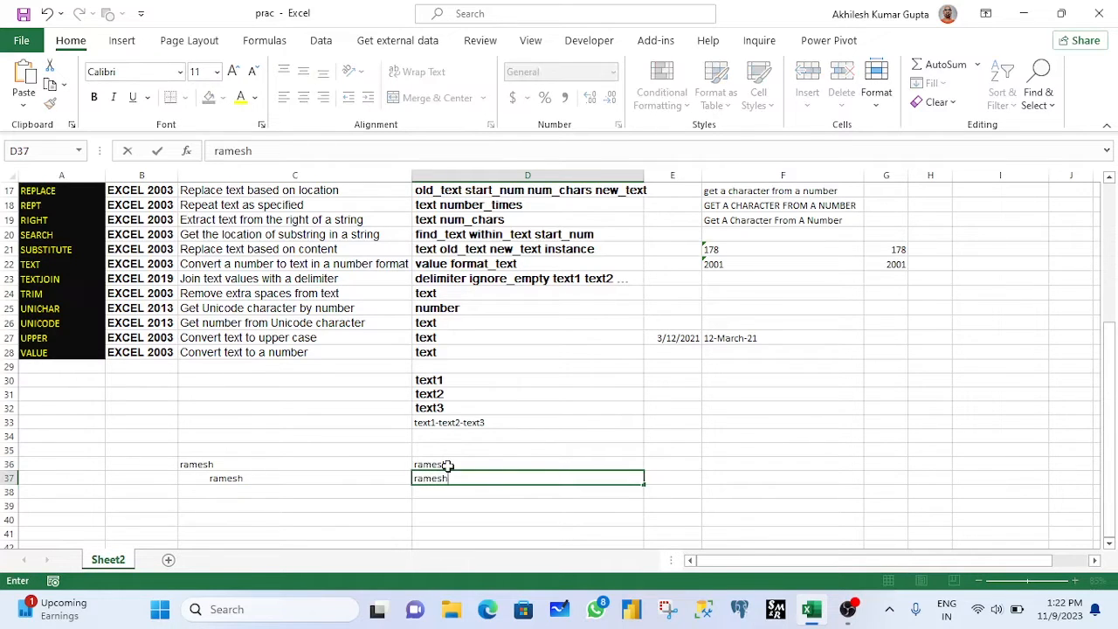
key("Return")
Step: Compare the plain names in D36:D37 with the space-padded names in C36:C37
left_click(498, 477)
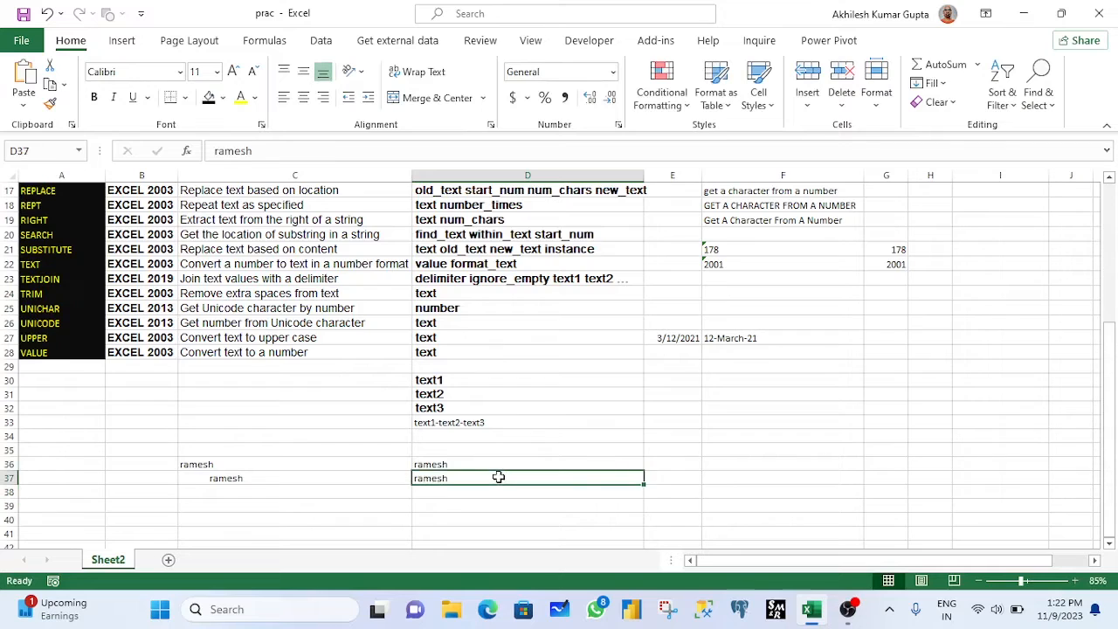
left_click(230, 464)
left_click(191, 478)
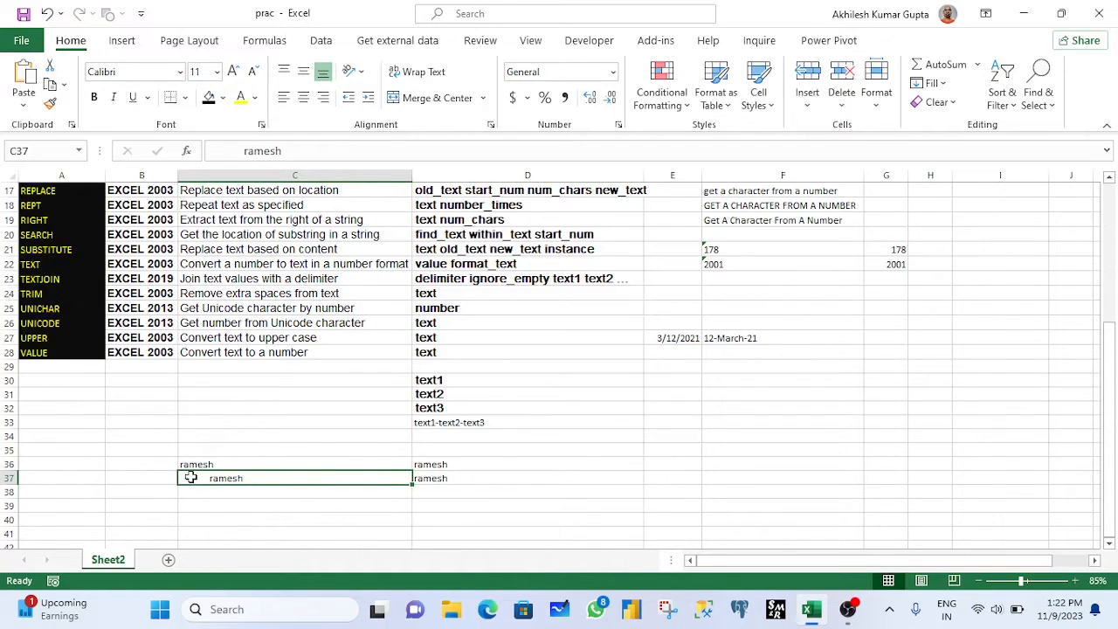
left_click_drag(428, 463, 428, 474)
Step: In cell D36, enter a TRIM formula that removes the extra spaces from C36
left_click(429, 464)
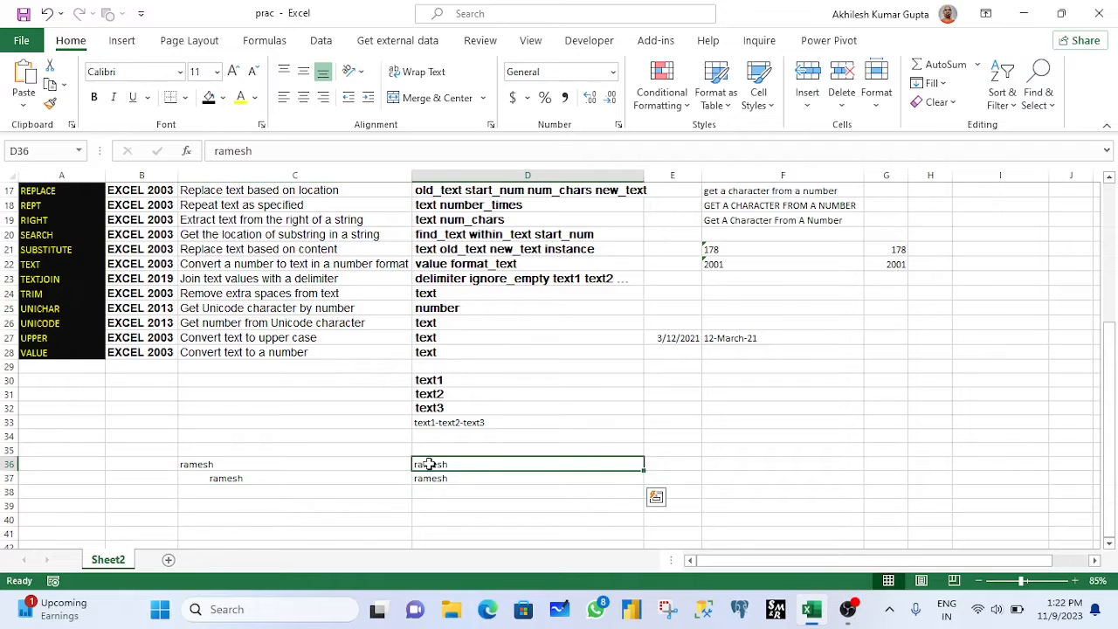
type("=tri")
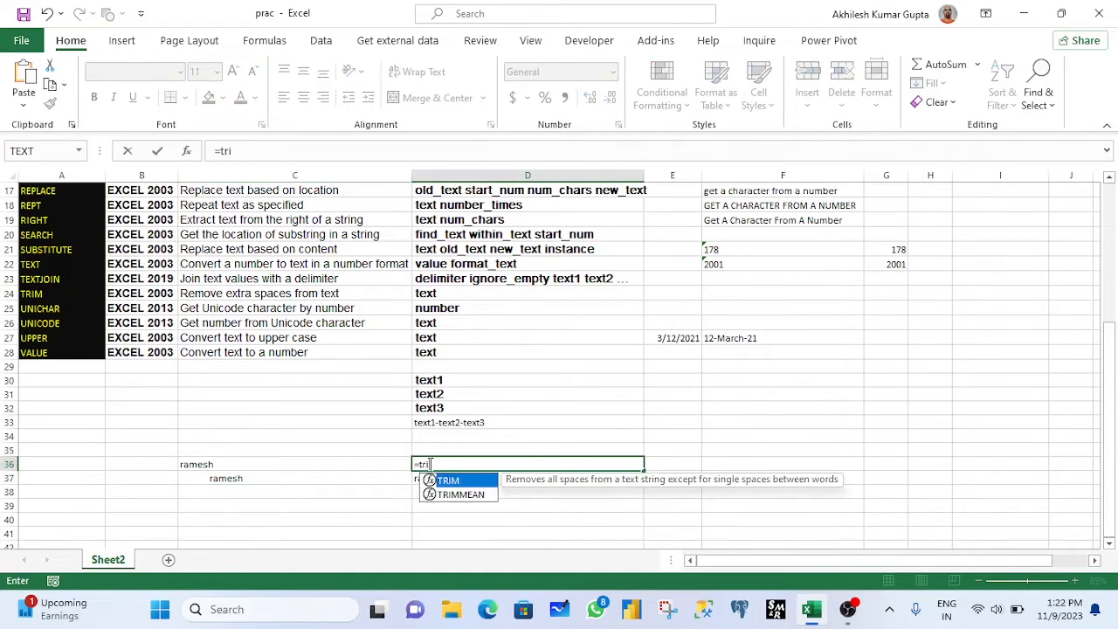
type("m")
key("Tab")
left_click(306, 470)
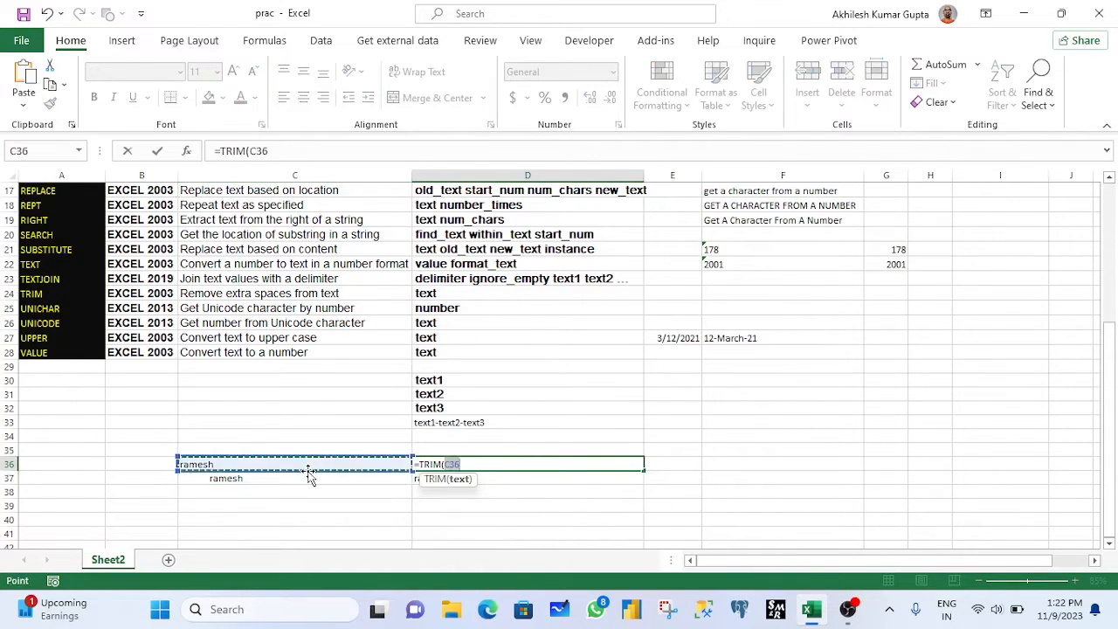
type(")")
key("Return")
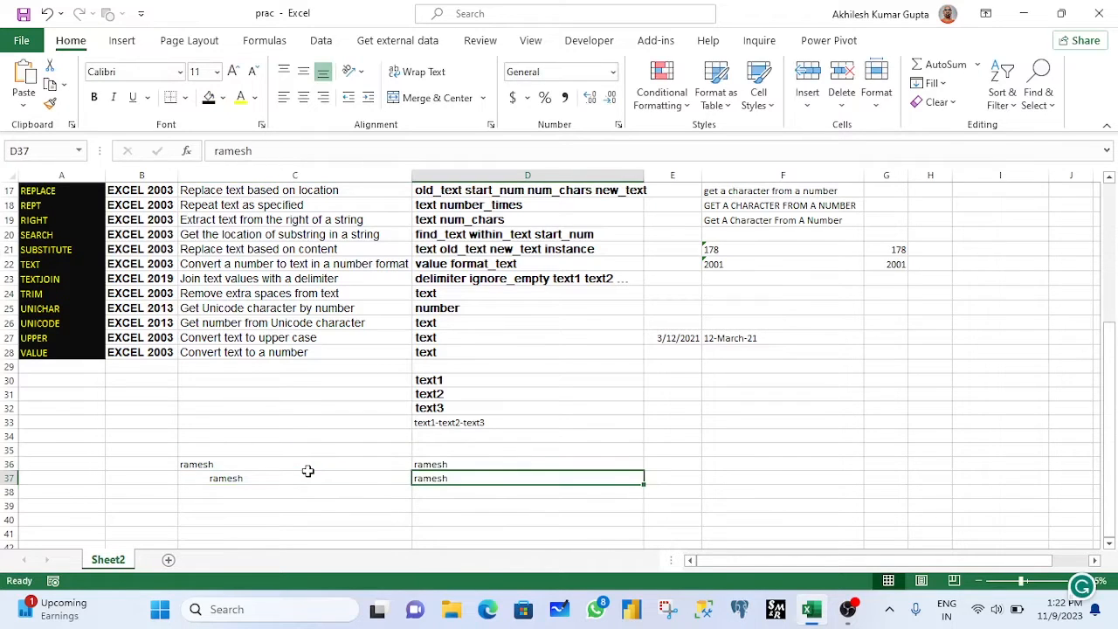
Step: In cell D37, enter a TRIM formula that removes the extra spaces from C37
type("=tr")
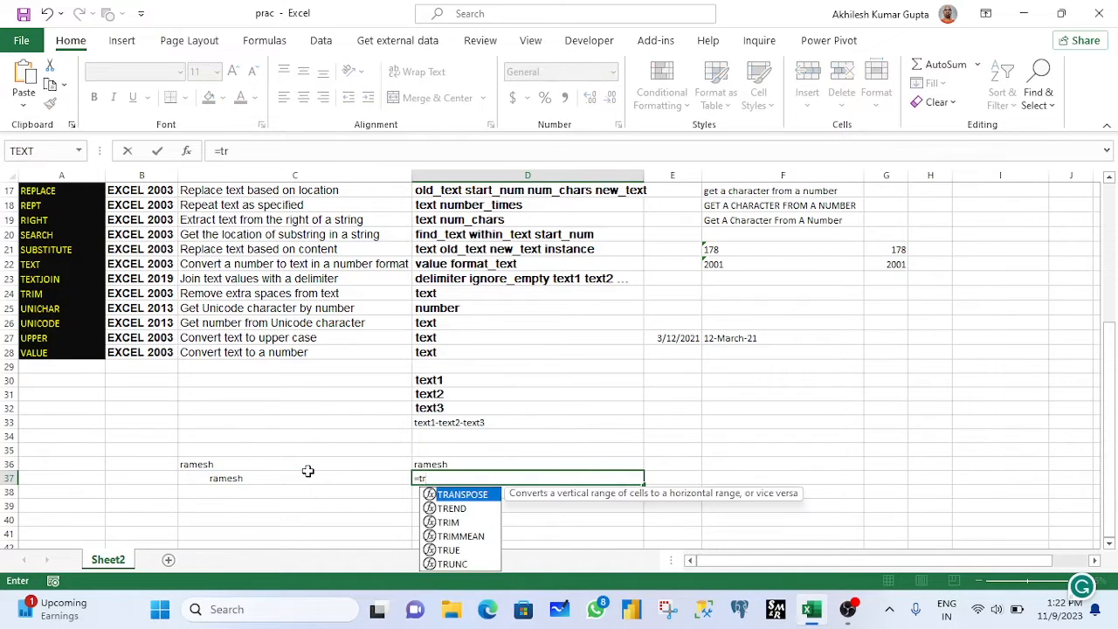
type("i")
key("Tab")
left_click(279, 477)
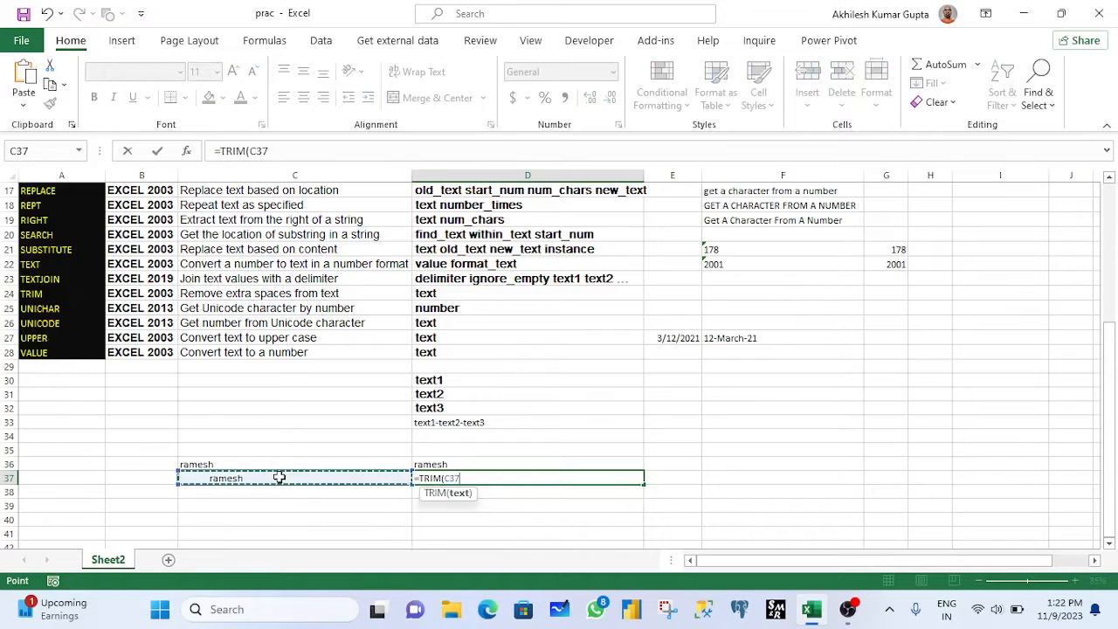
type(")")
key("Return")
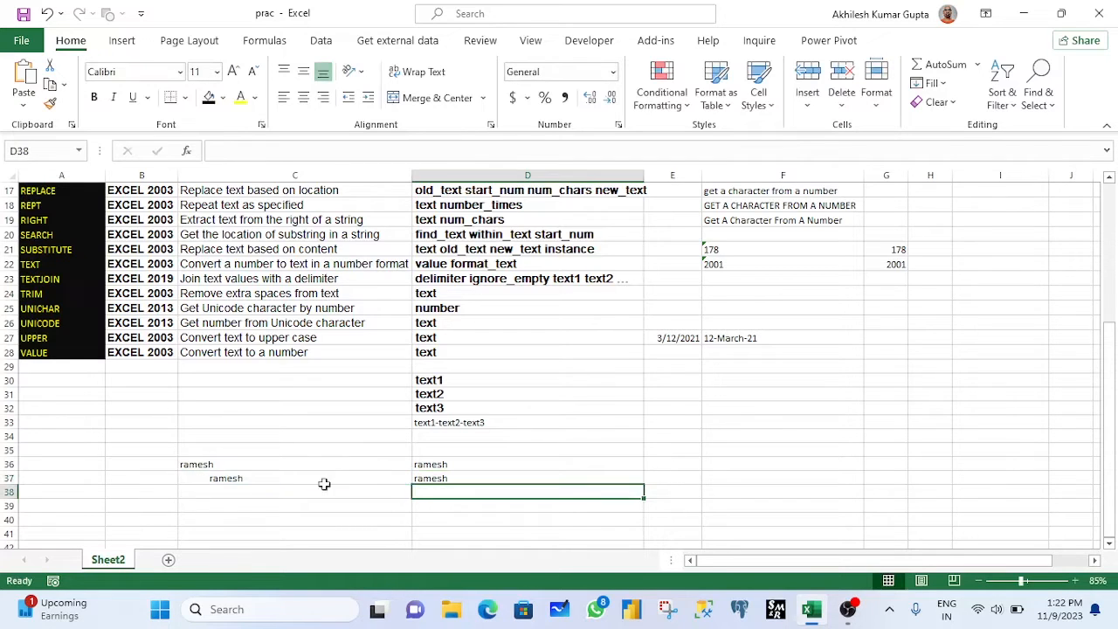
Step: Review the VALUE entry in row 28 of the reference list and the sample date in E27
left_click(722, 483)
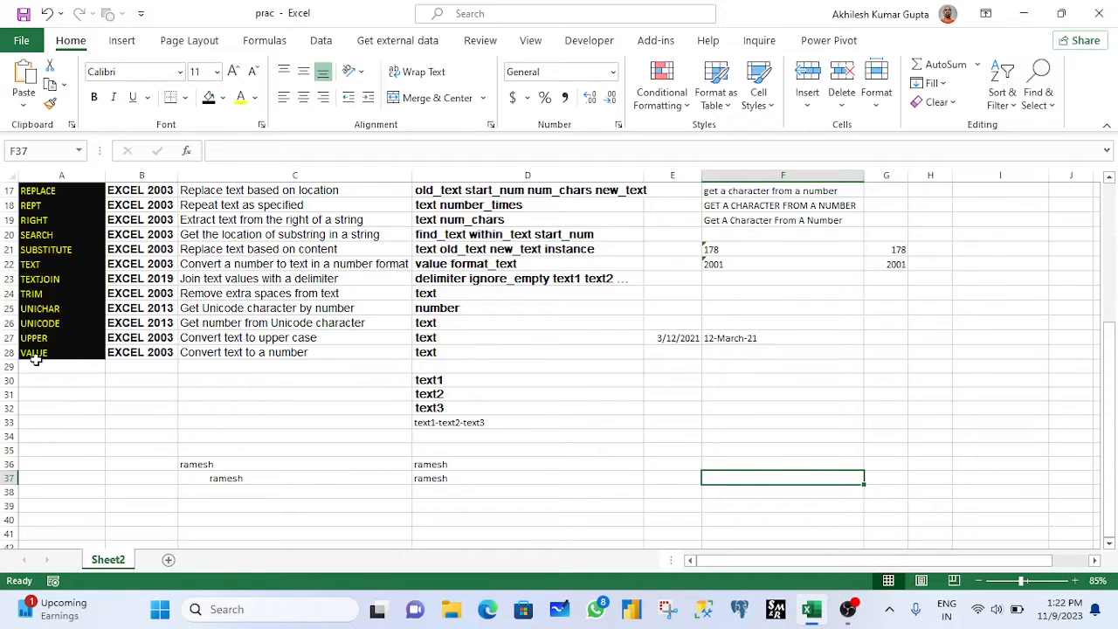
left_click_drag(39, 367, 40, 354)
left_click(679, 339)
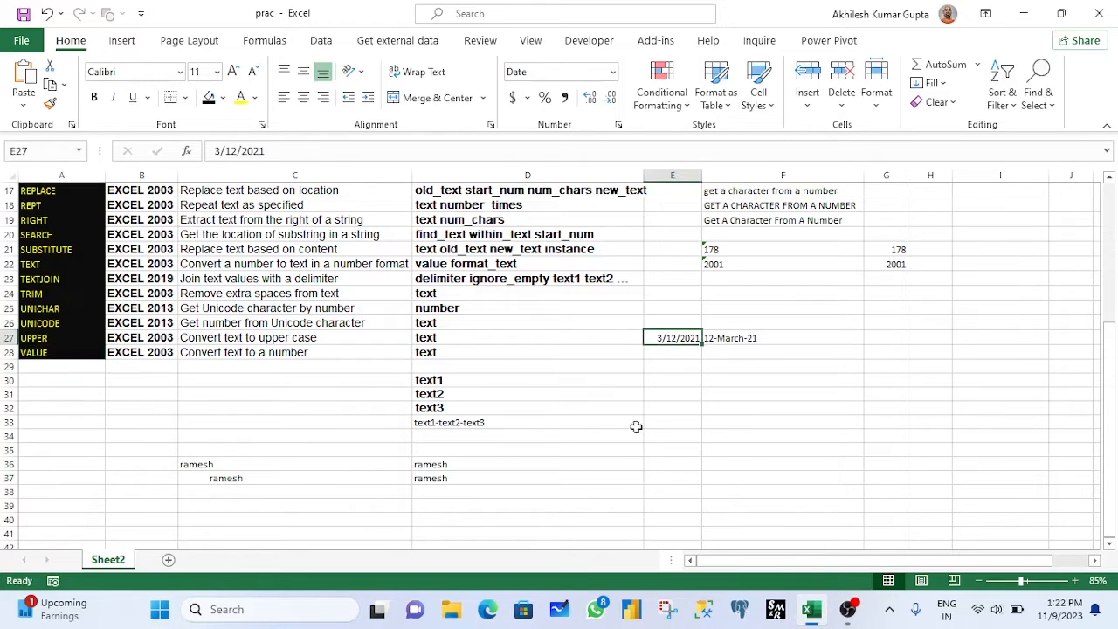
left_click(35, 352)
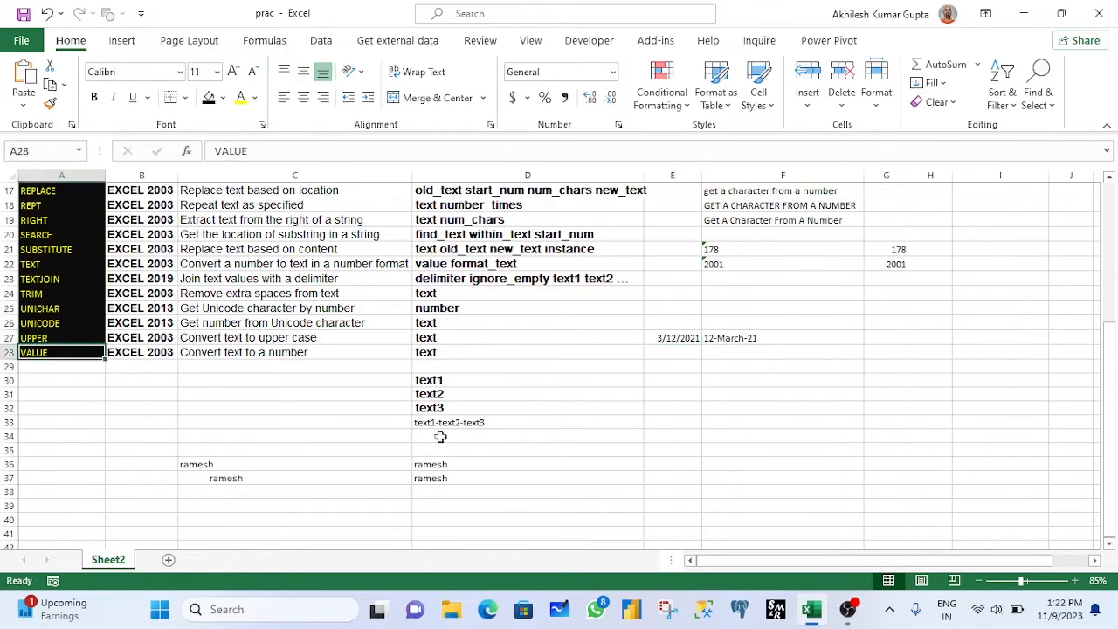
Step: In cell E29, enter a VALUE formula that converts the date in E27 to a number
left_click(667, 367)
type("=val")
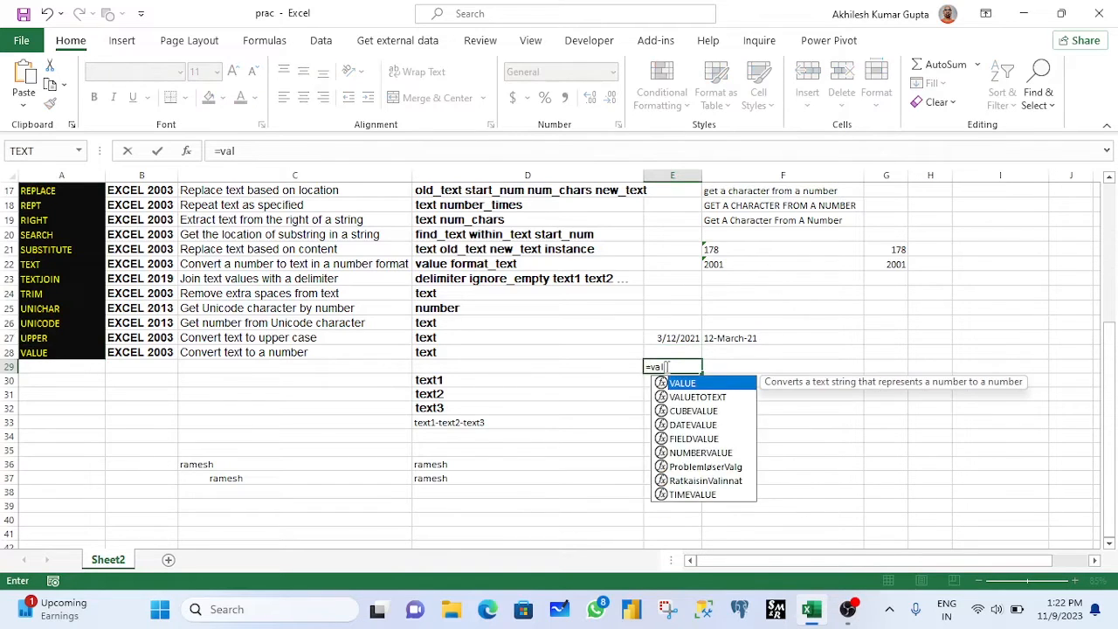
key("Tab")
left_click(674, 338)
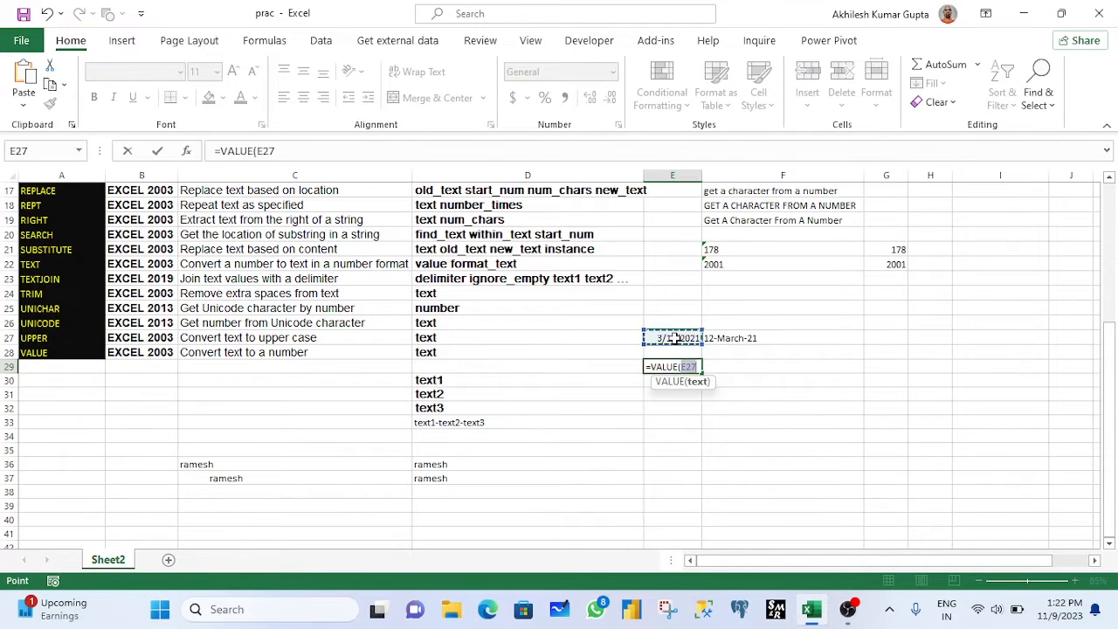
type(")")
key("Return")
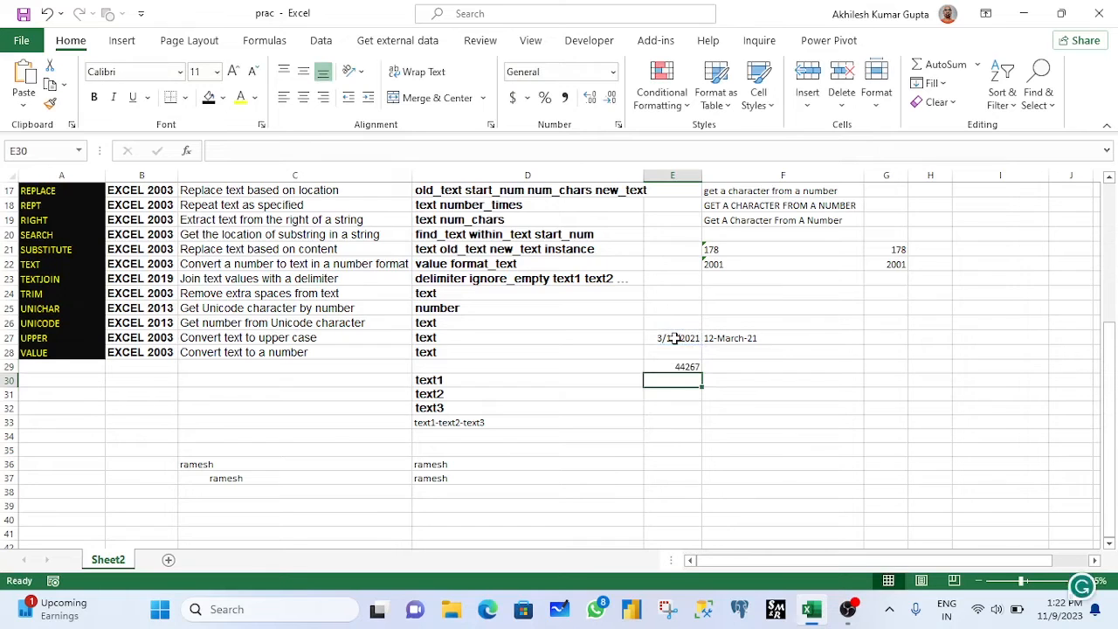
Step: Compare the VALUE result in E29 with the source date in E27
left_click(683, 367)
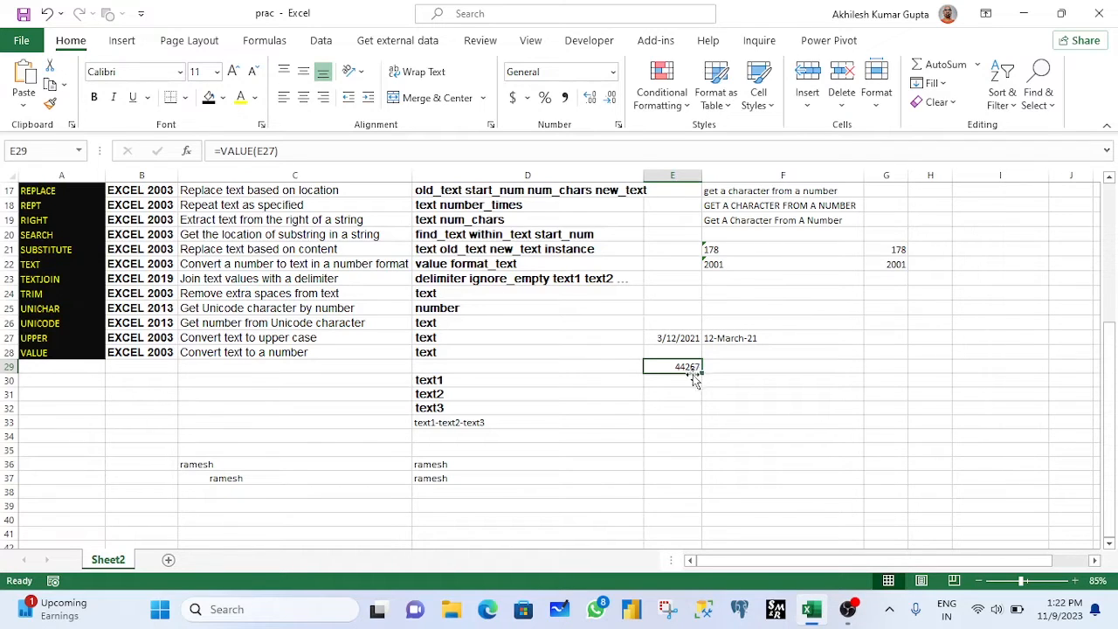
left_click(659, 340)
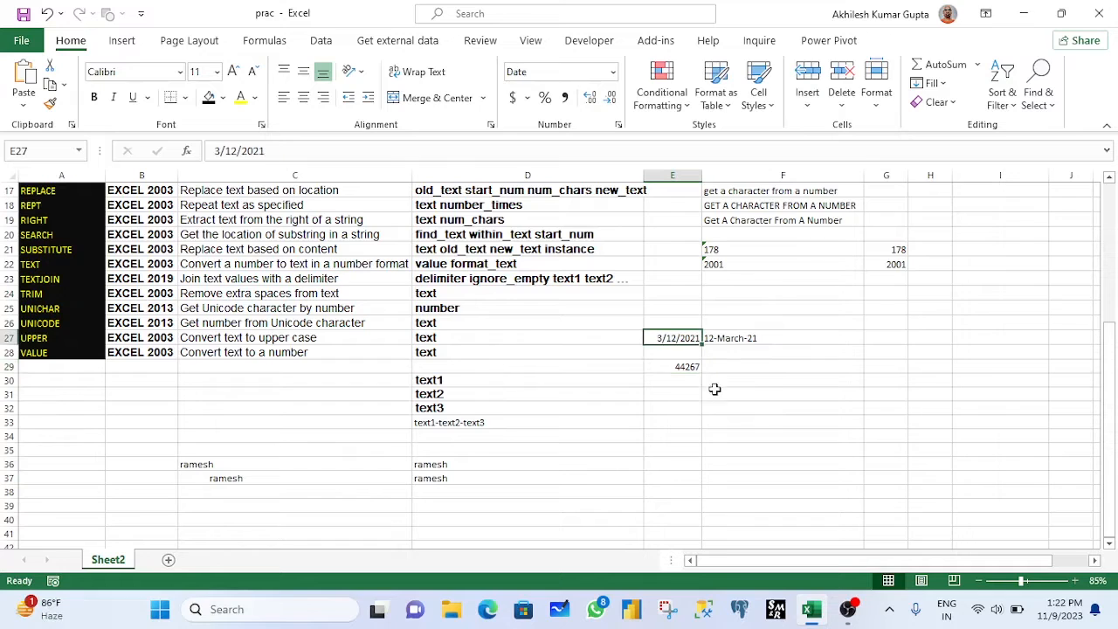
left_click(699, 367)
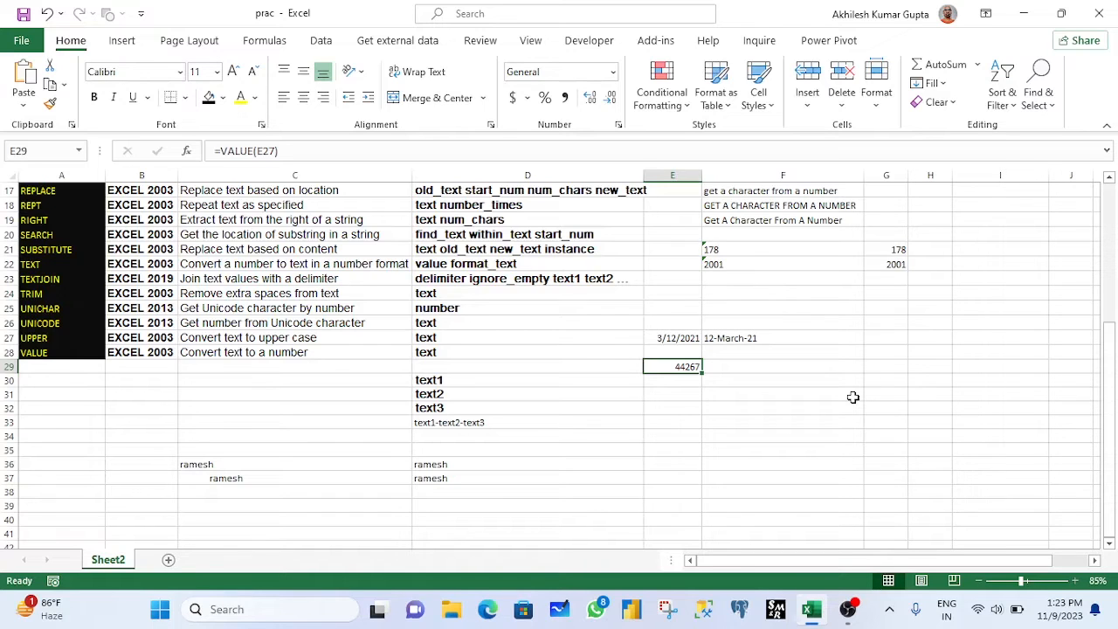
Step: Format cell E29 as a Date with the 3/14/12 type
key("ctrl+1")
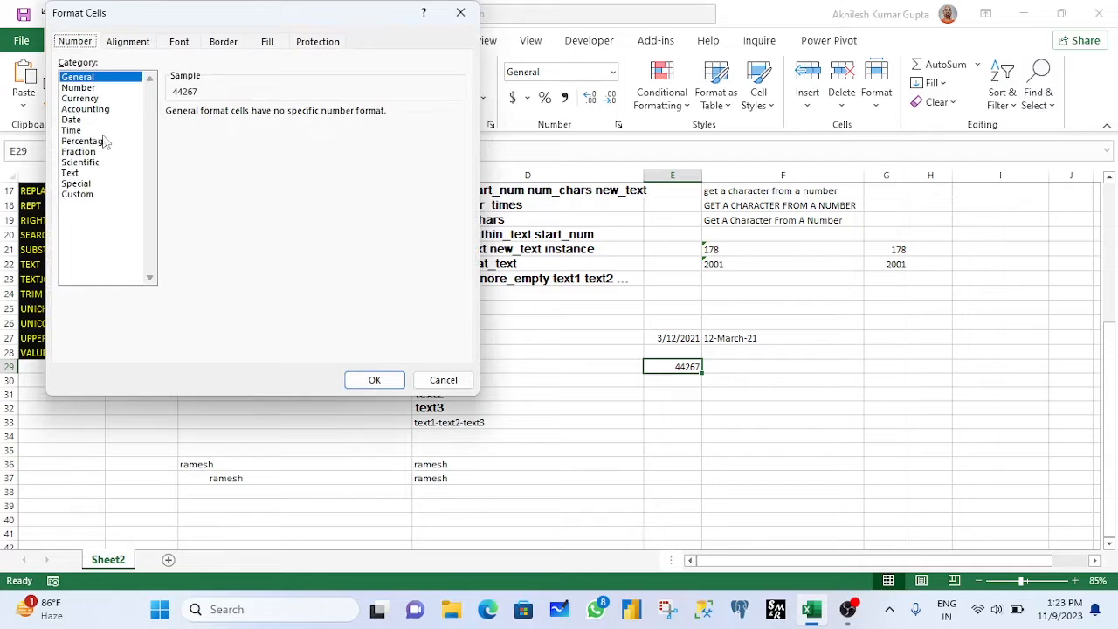
left_click(71, 120)
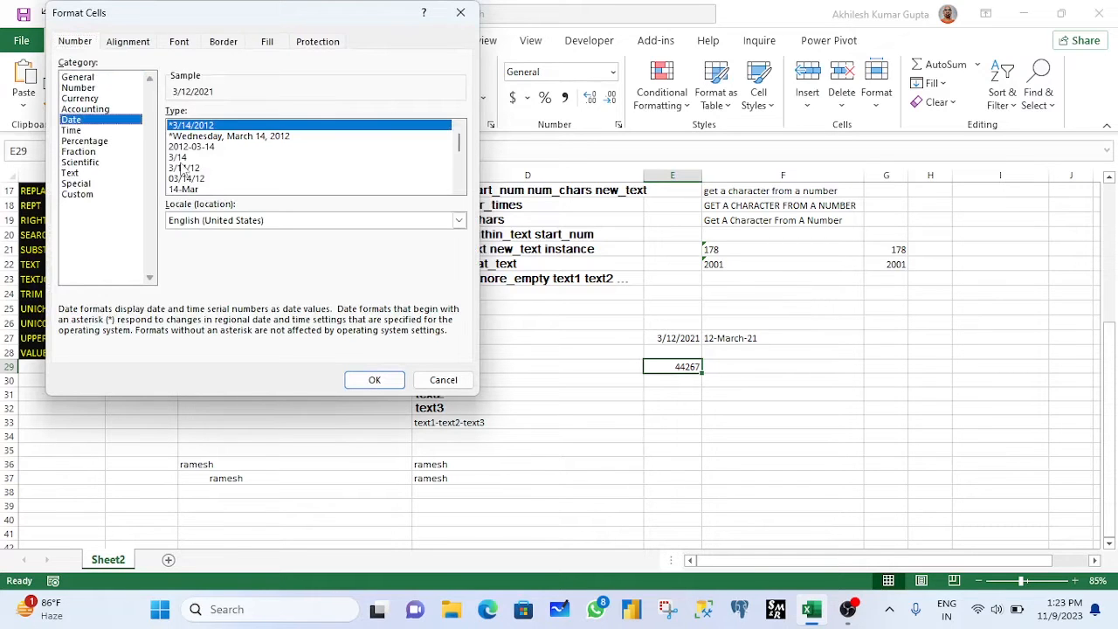
left_click(187, 167)
left_click(374, 379)
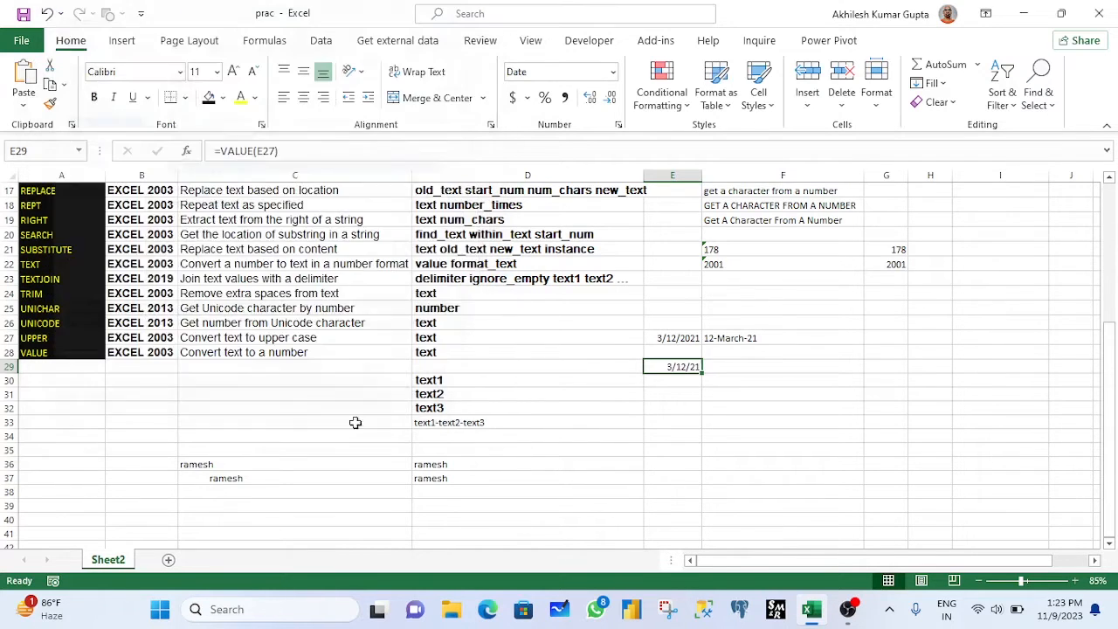
Step: Undo the date formatting of cell E29, leaving the VALUE formula in place
left_click(613, 72)
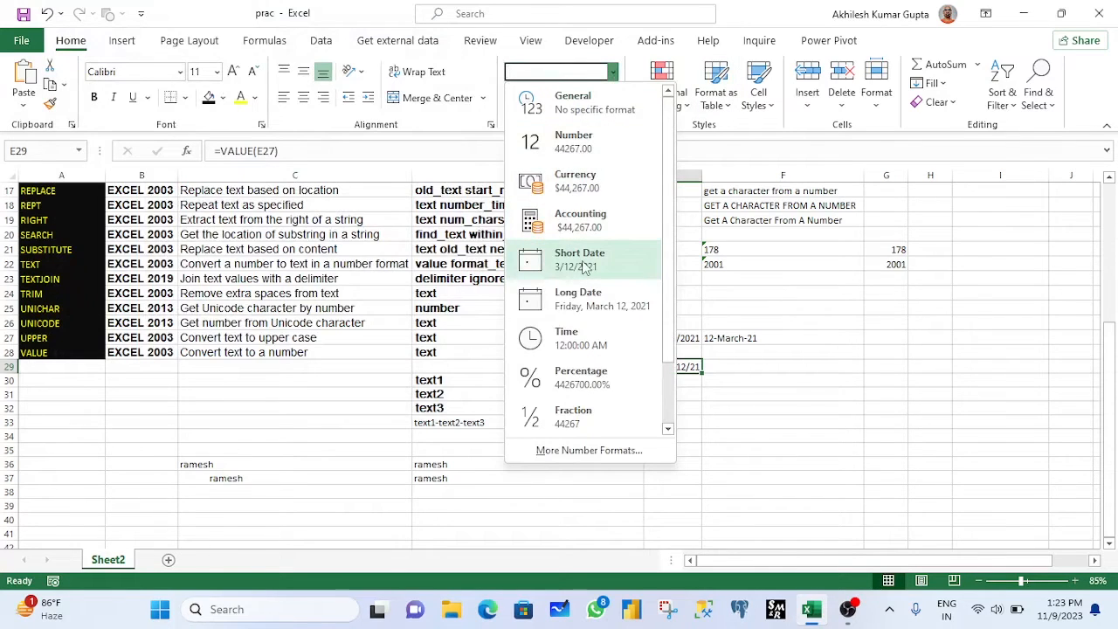
left_click(892, 374)
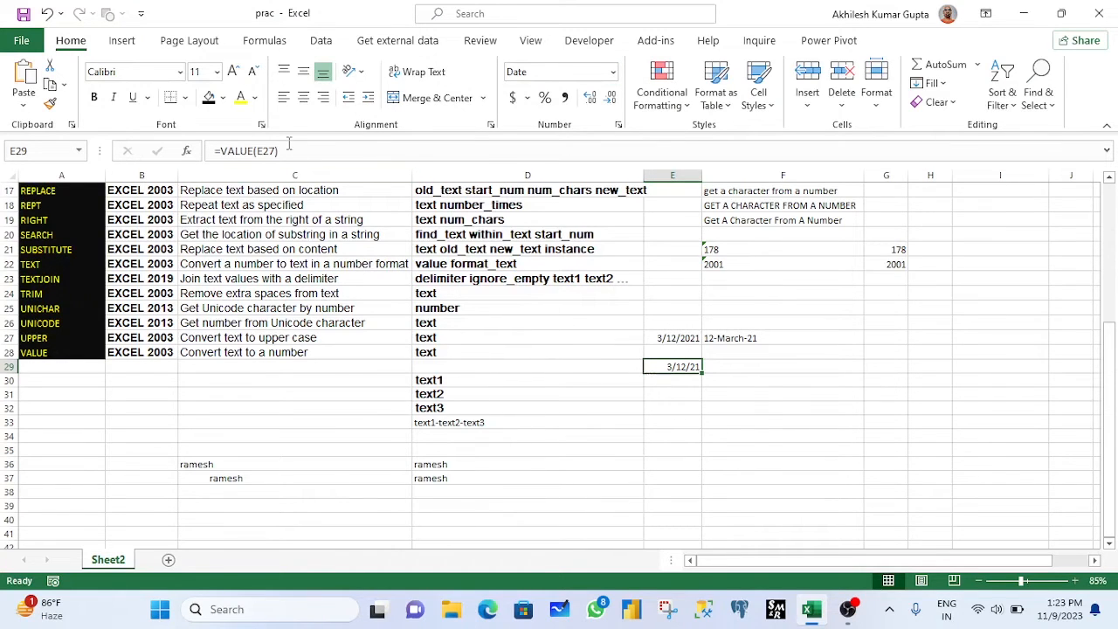
left_click(685, 337)
left_click(687, 367)
key("ctrl+z")
Step: Review the UPPER and UNICHAR entries in the reference list together with the case-conversion formulas in F17 and F18
left_click(35, 340)
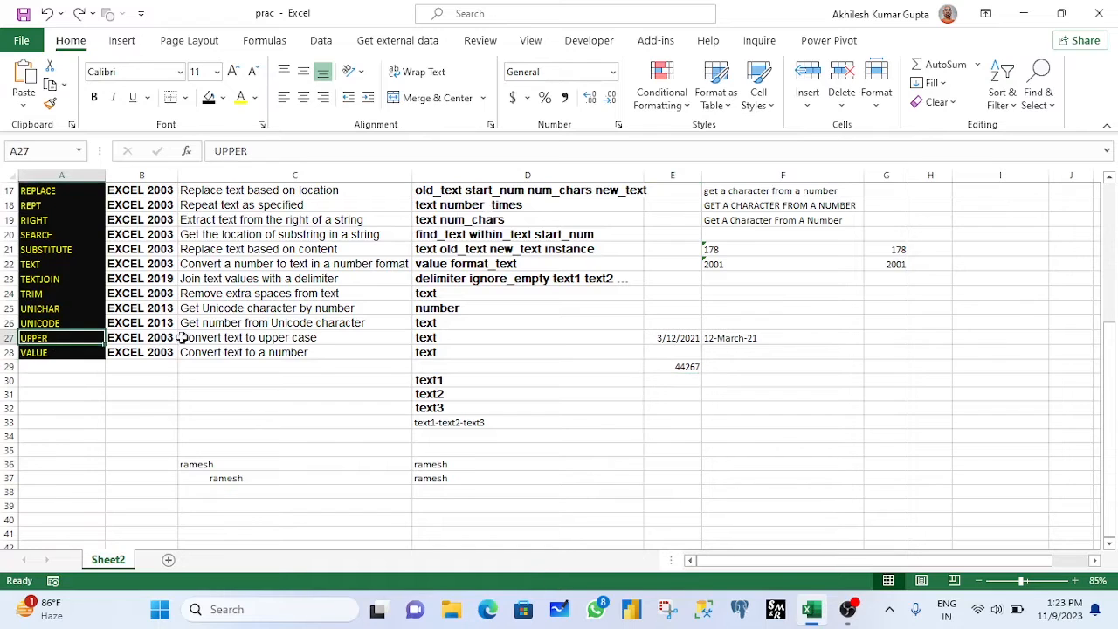
left_click(709, 192)
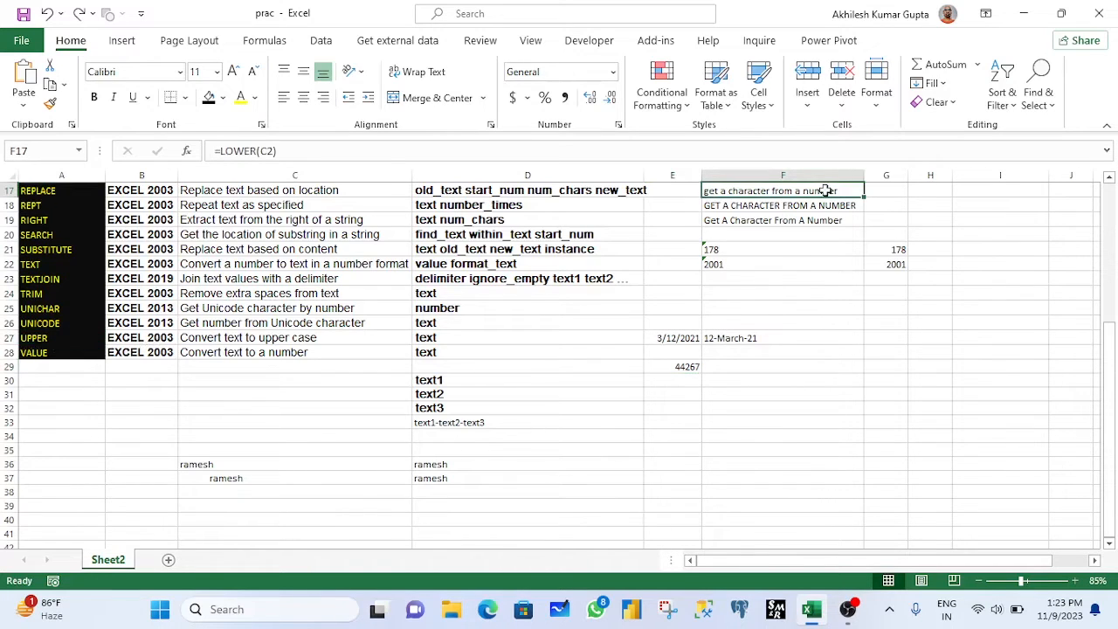
left_click(710, 204)
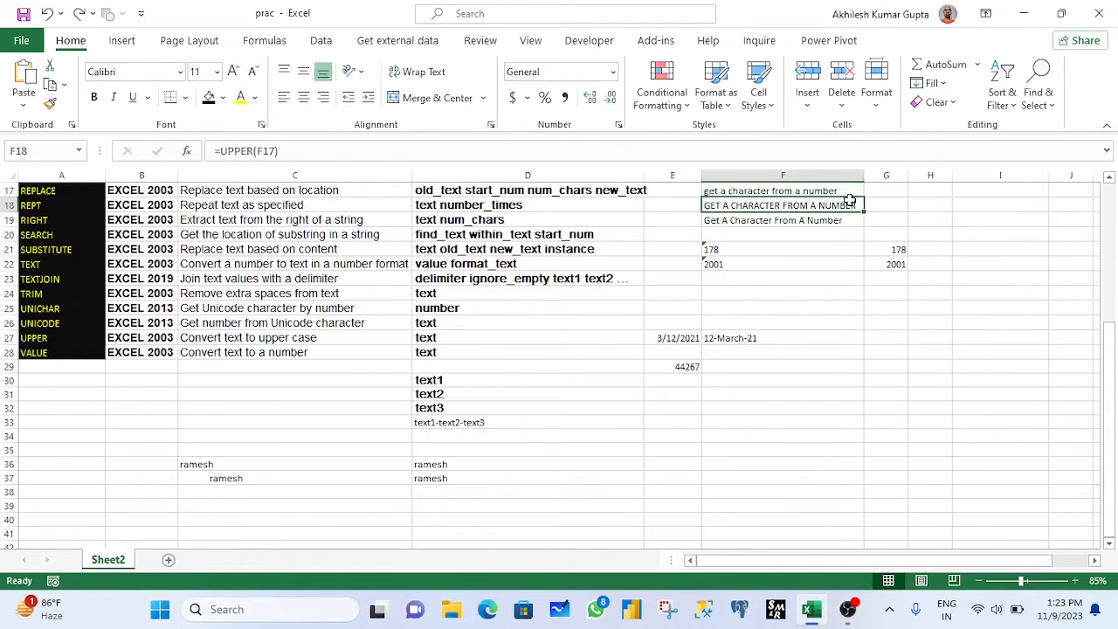
left_click(10, 323)
left_click(10, 309)
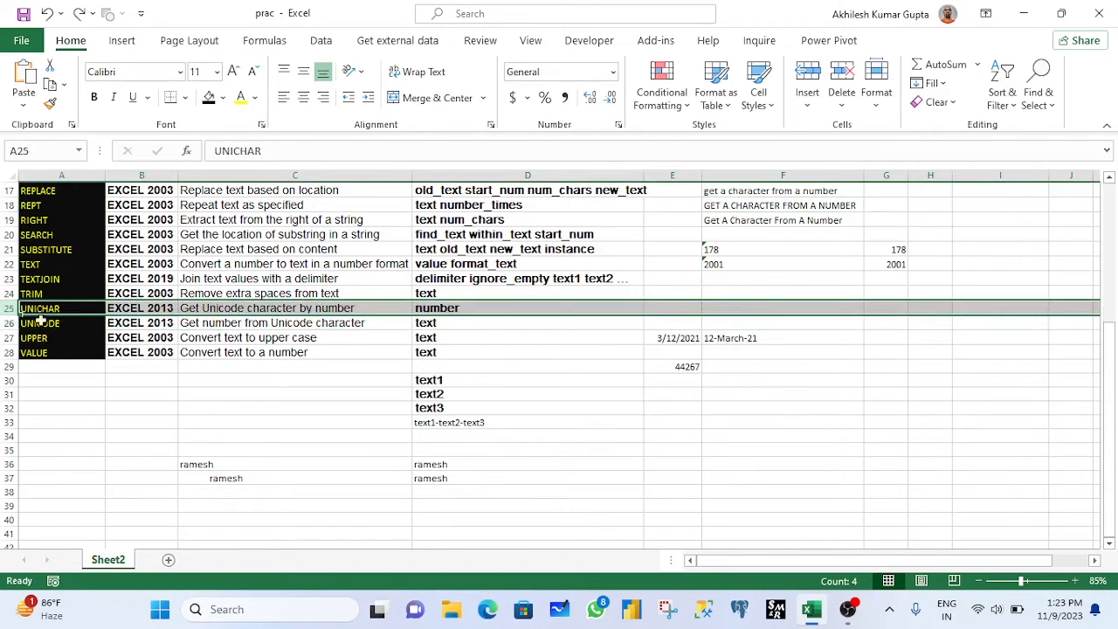
Step: Enter 65 in cell F37 and a CHAR formula in G37 that converts F37 to a character
scroll(693, 445, "up", 5)
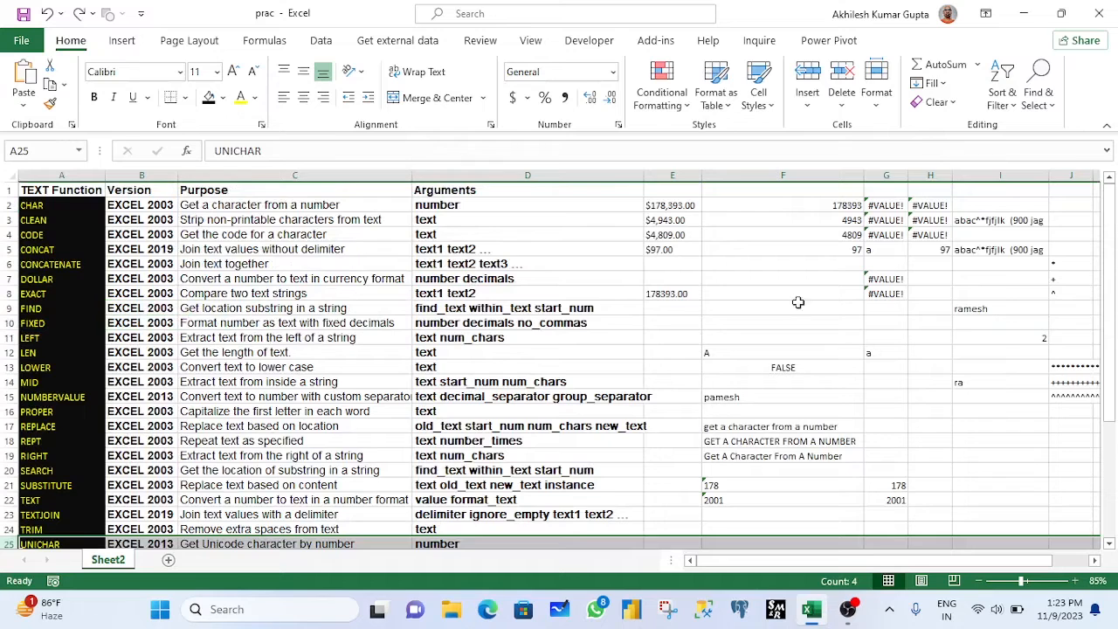
scroll(961, 459, "down", 7)
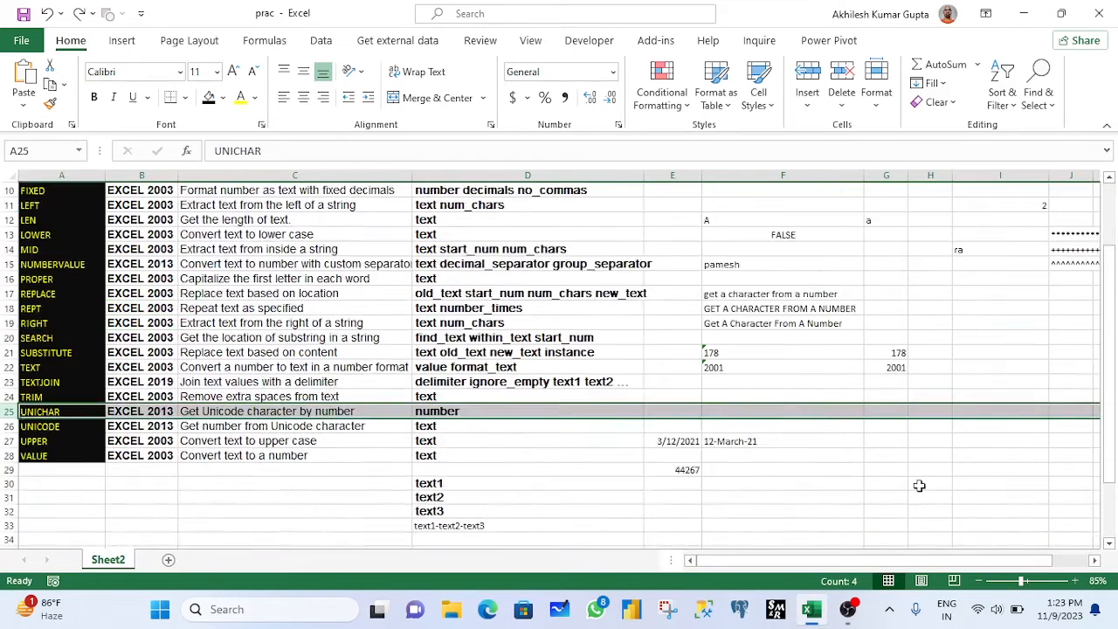
left_click(747, 406)
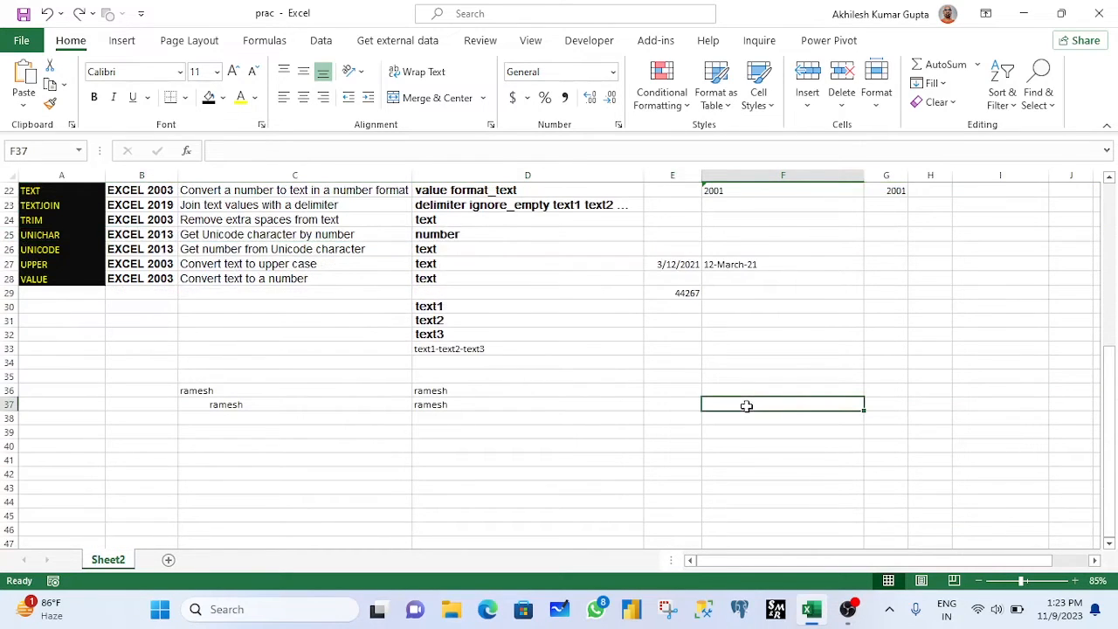
type("65")
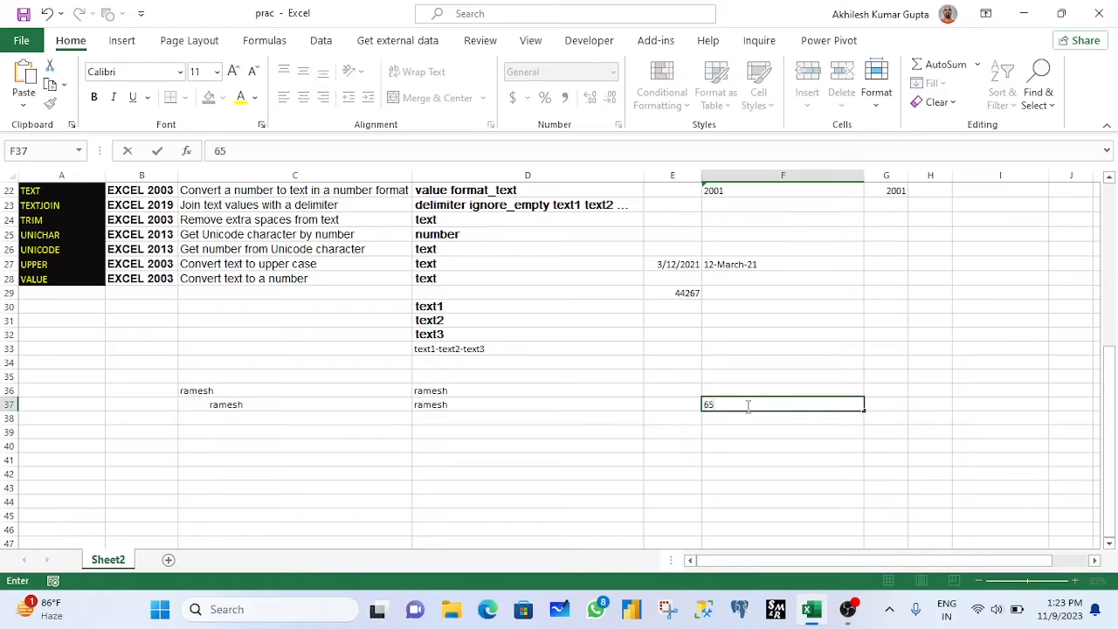
key("Tab")
type("=char")
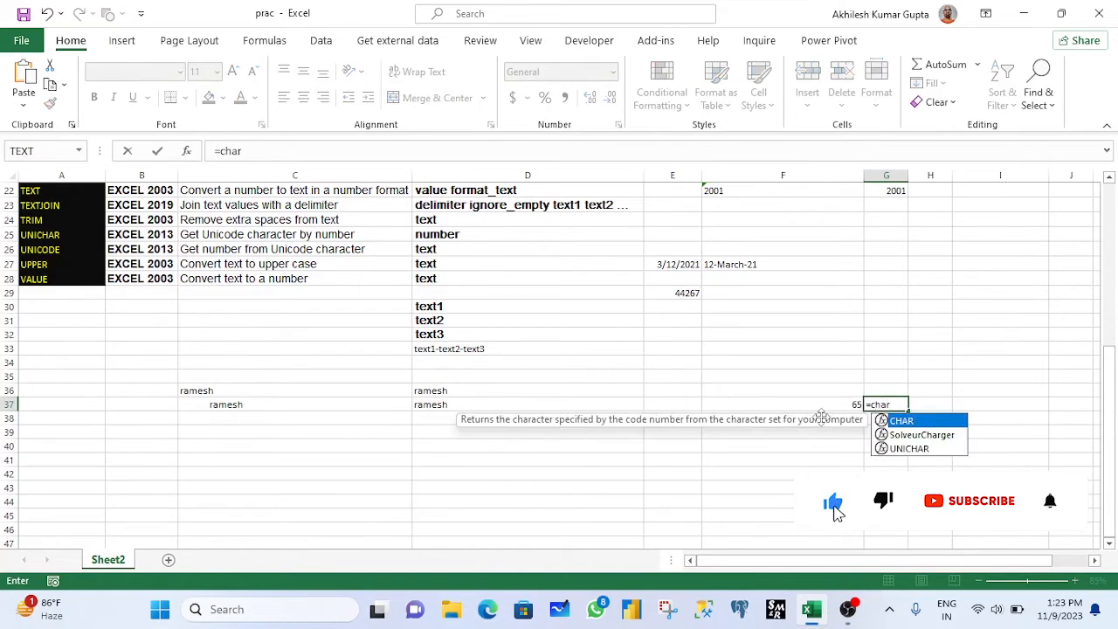
key("Tab")
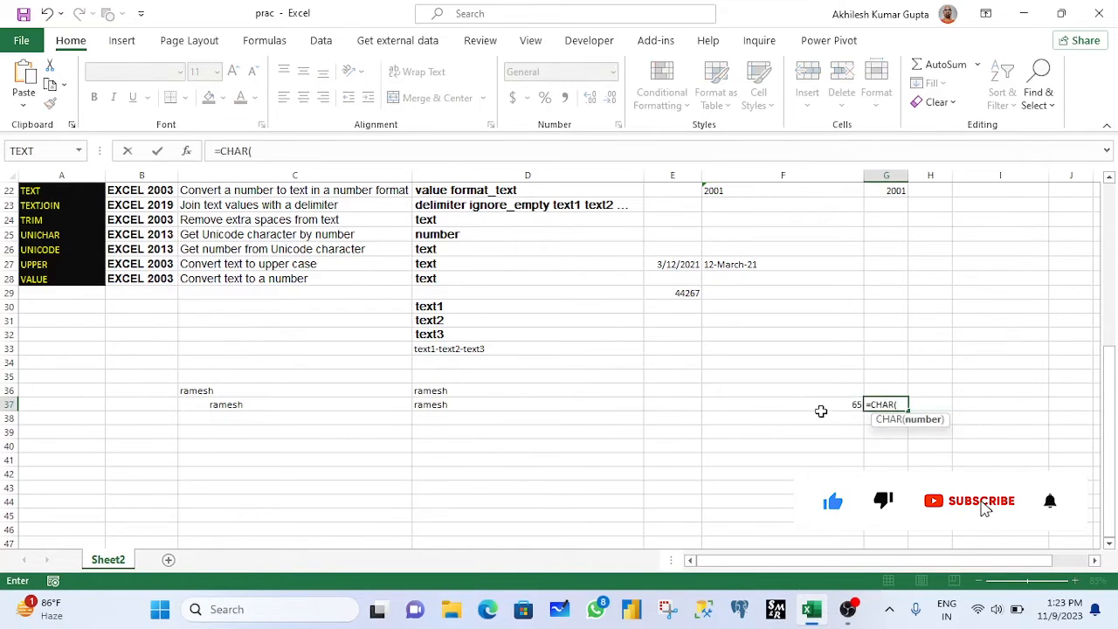
left_click(821, 409)
type(")")
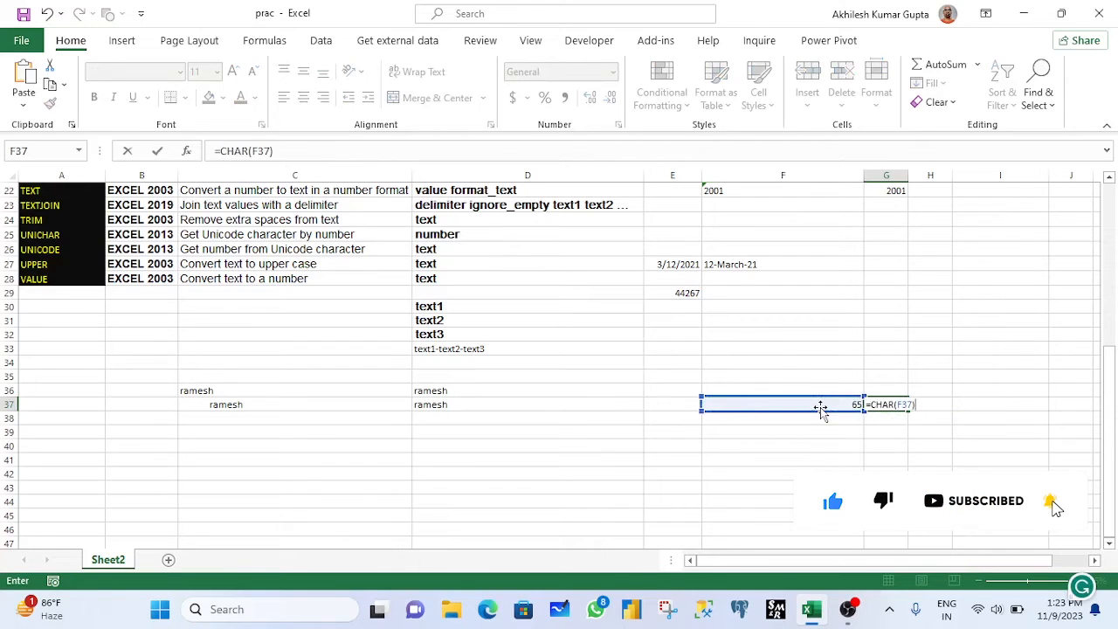
key("Return")
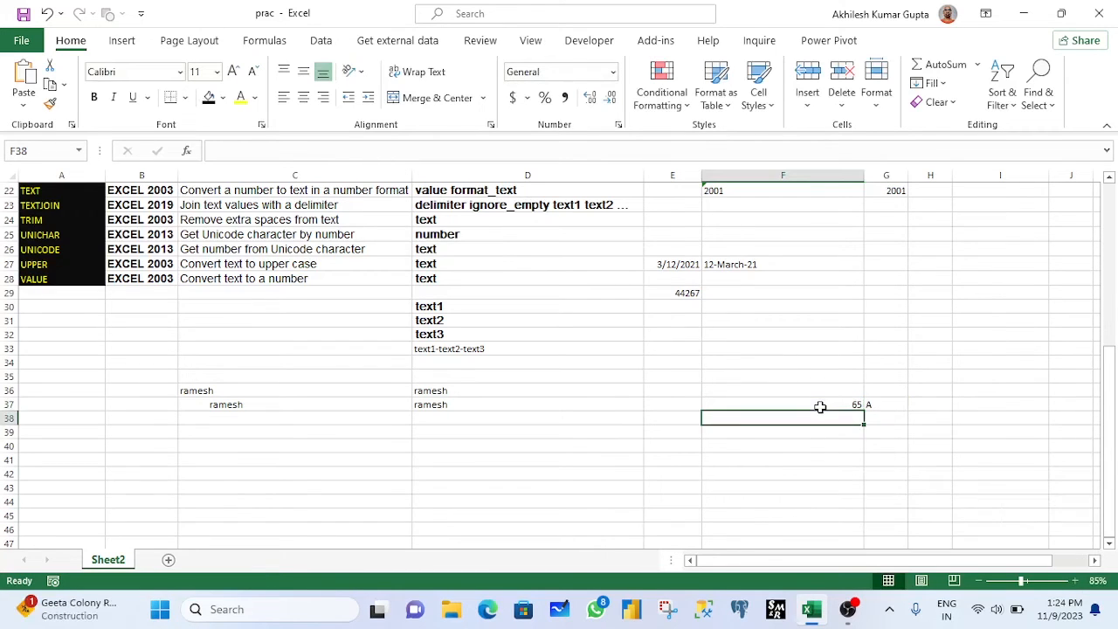
Step: Enter the sample code numbers 399, 2798 and 4003 in cells F38 to F40 for the UNICHAR example
left_click(35, 235)
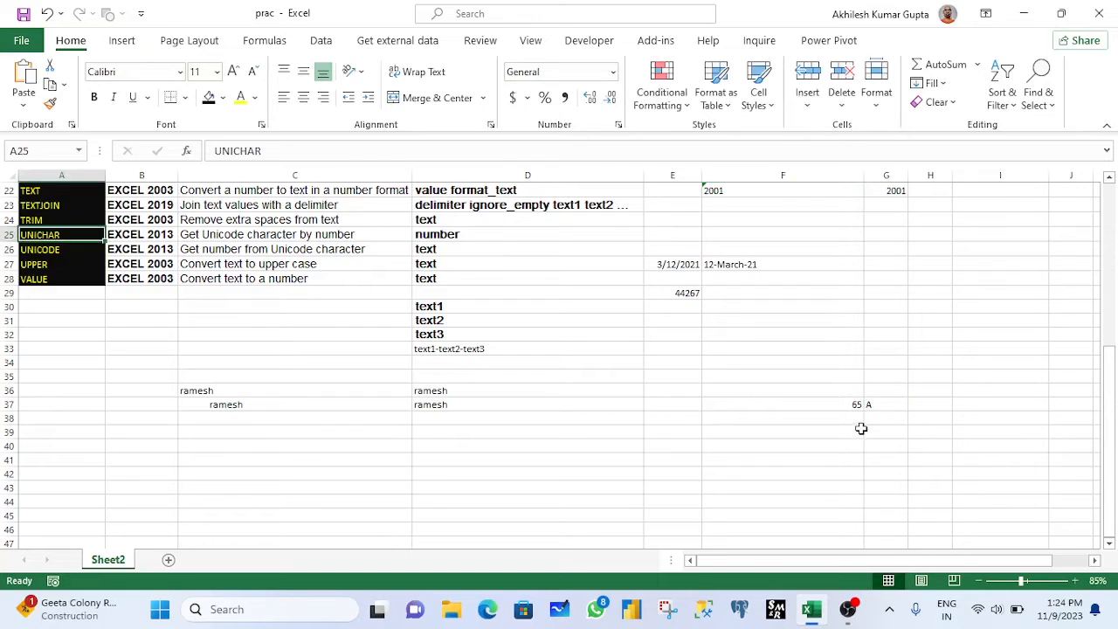
left_click(801, 417)
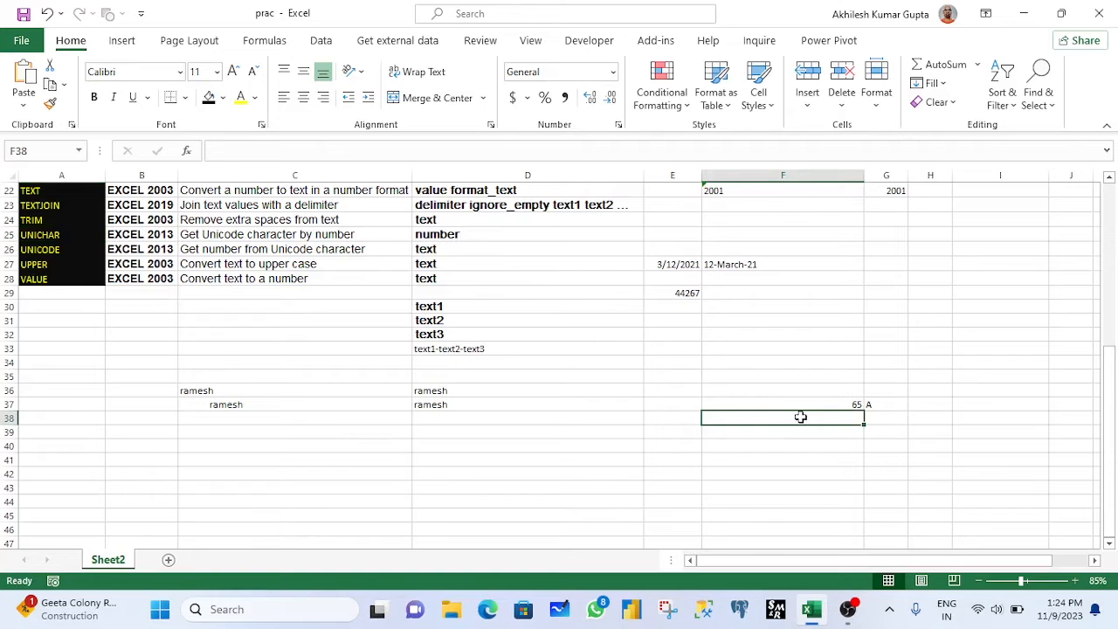
type("399")
key("Return")
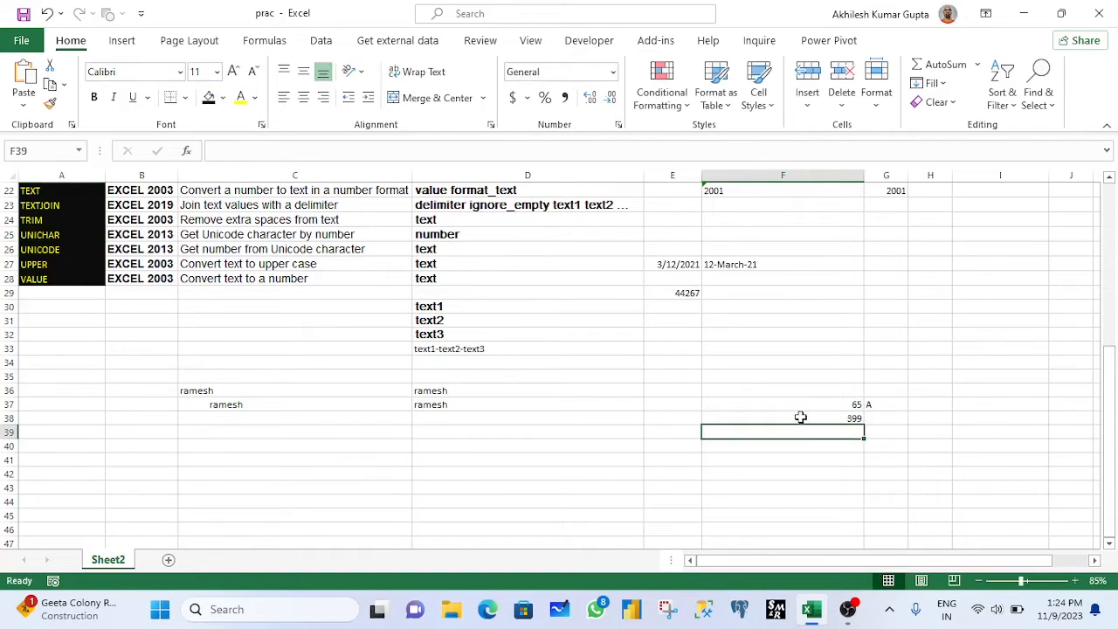
type("27")
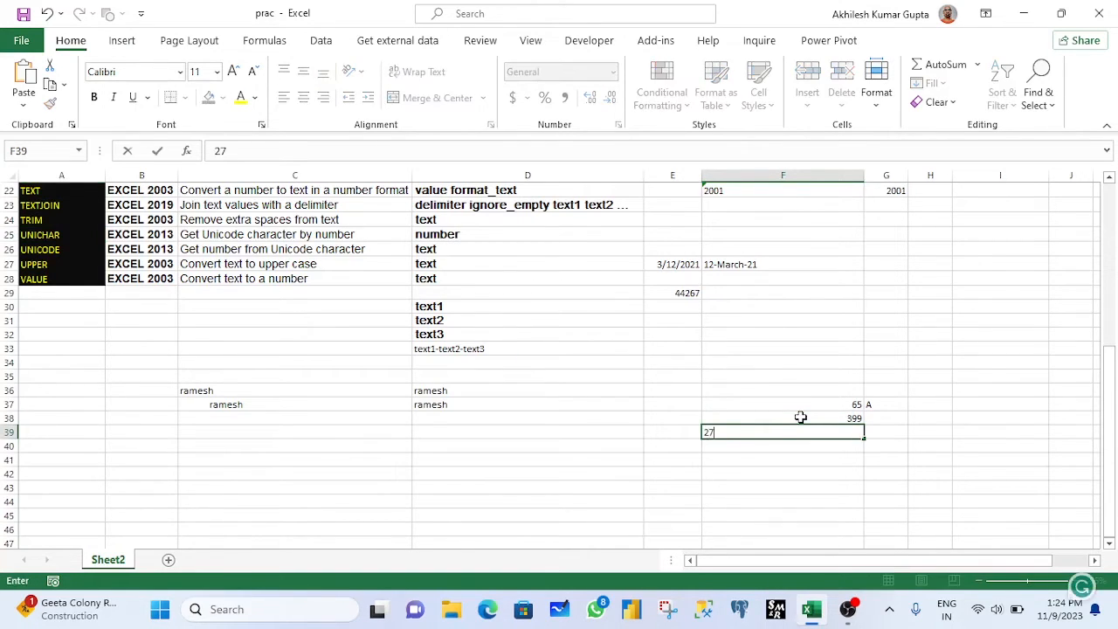
type("98")
key("Return")
type("4003")
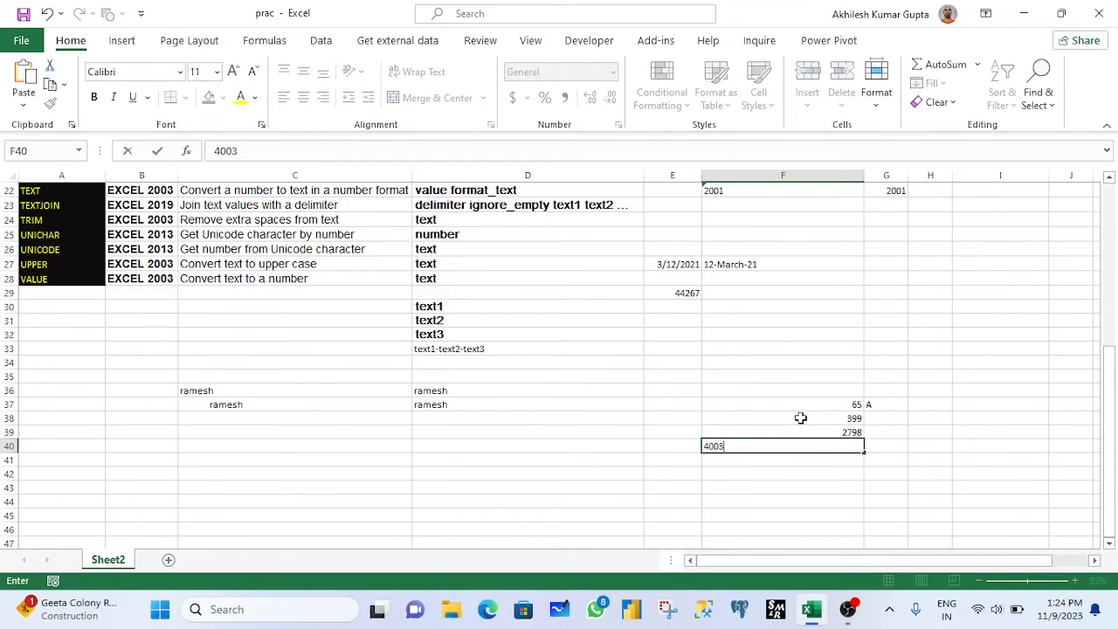
key("ctrl+Return")
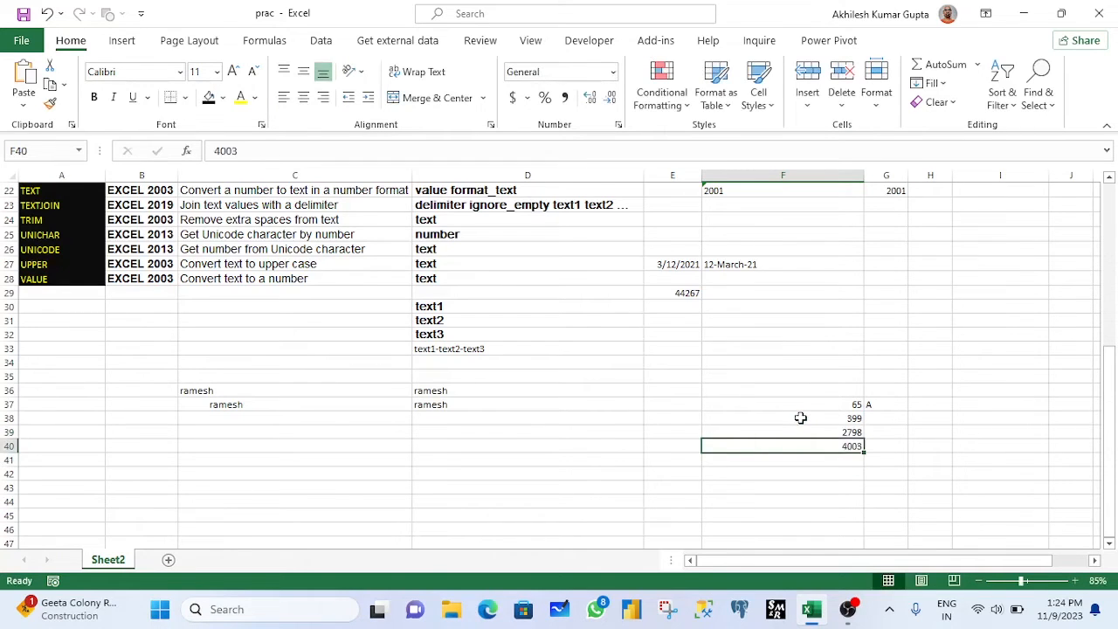
Step: In cell G38, enter a UNICHAR formula that returns the Unicode character for the number in F38
key("Up")
key("Up")
key("Right")
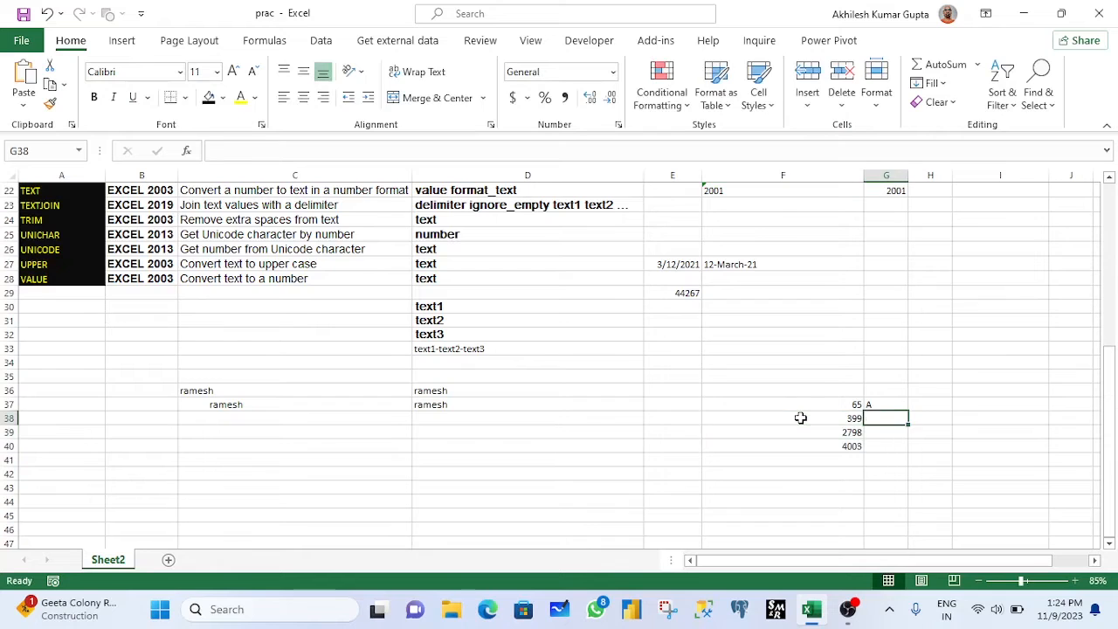
type("=unic")
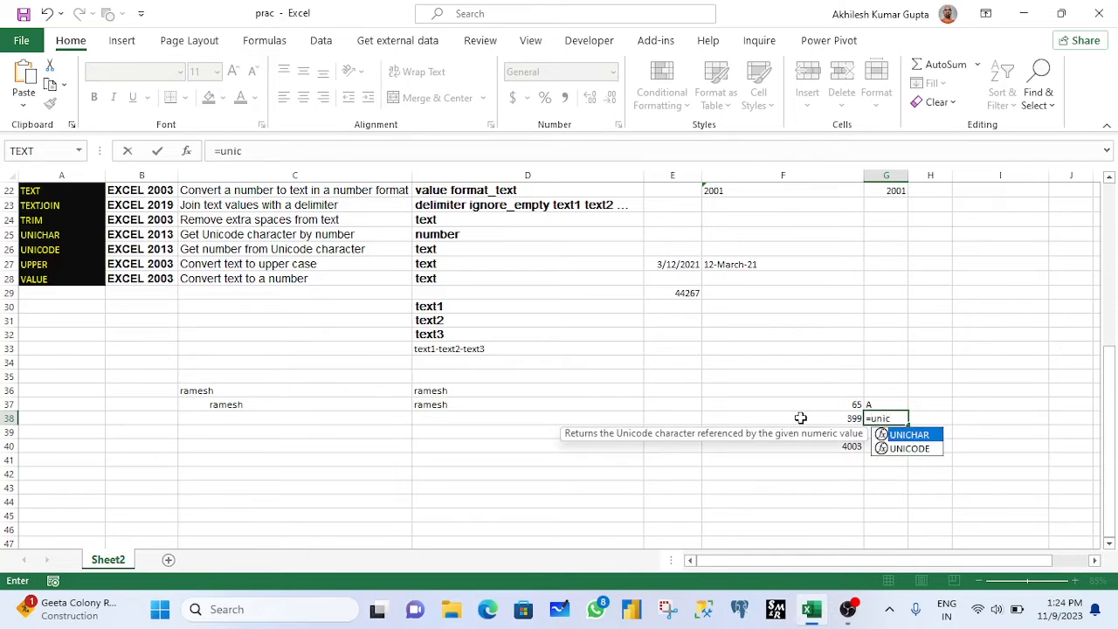
key("Tab")
left_click(800, 418)
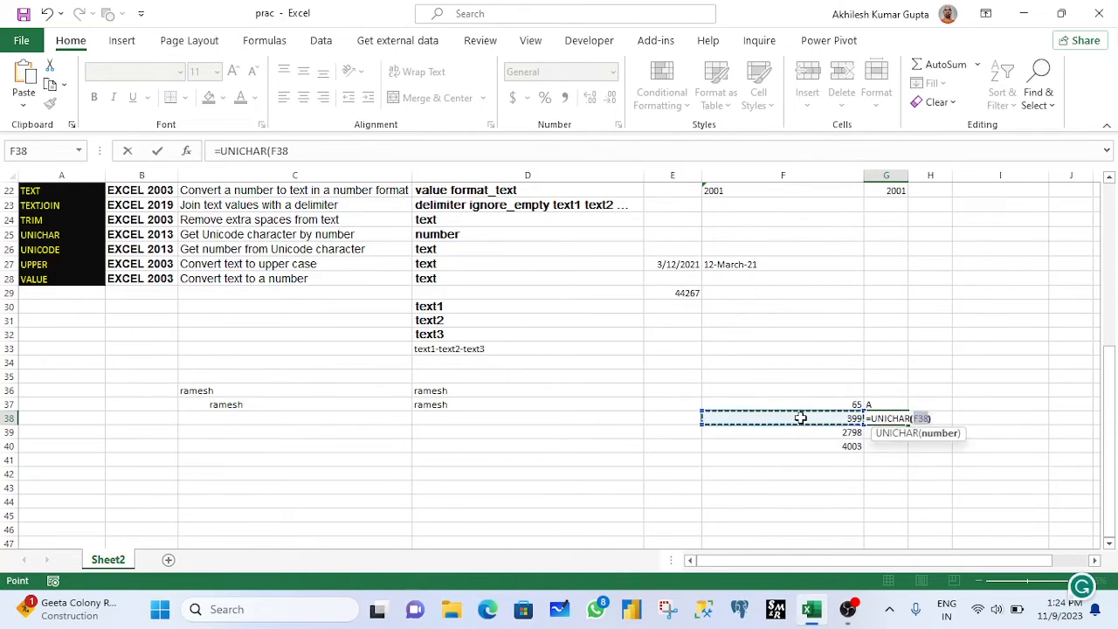
type(")")
key("Return")
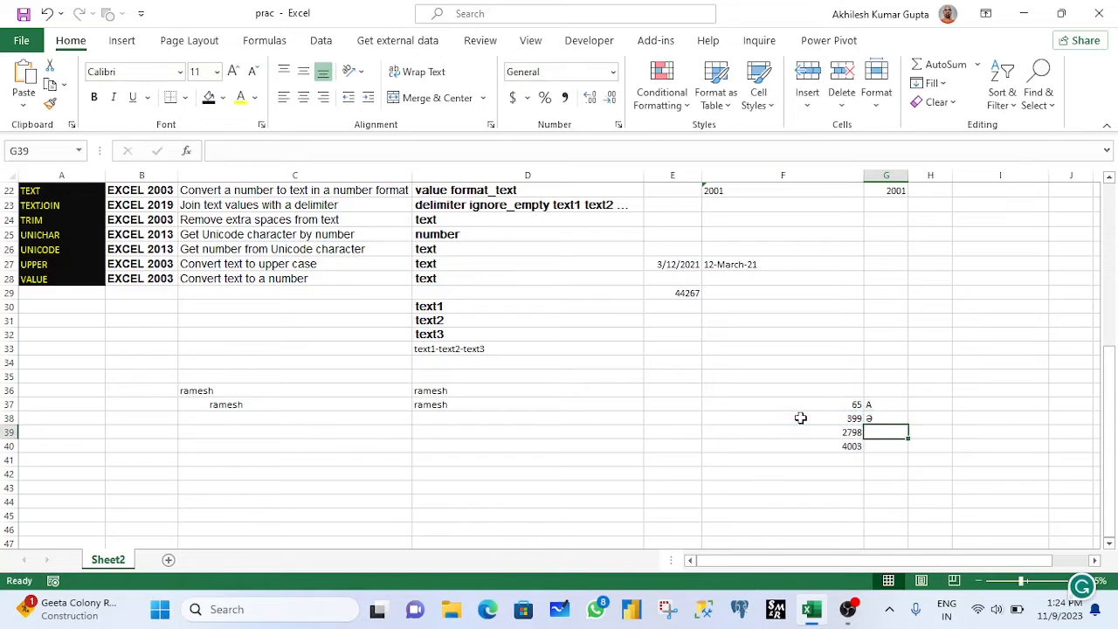
Step: Fill the UNICHAR formula from G38 down to G40
key("Up")
key("shift+Down")
key("shift+Down")
key("ctrl+d")
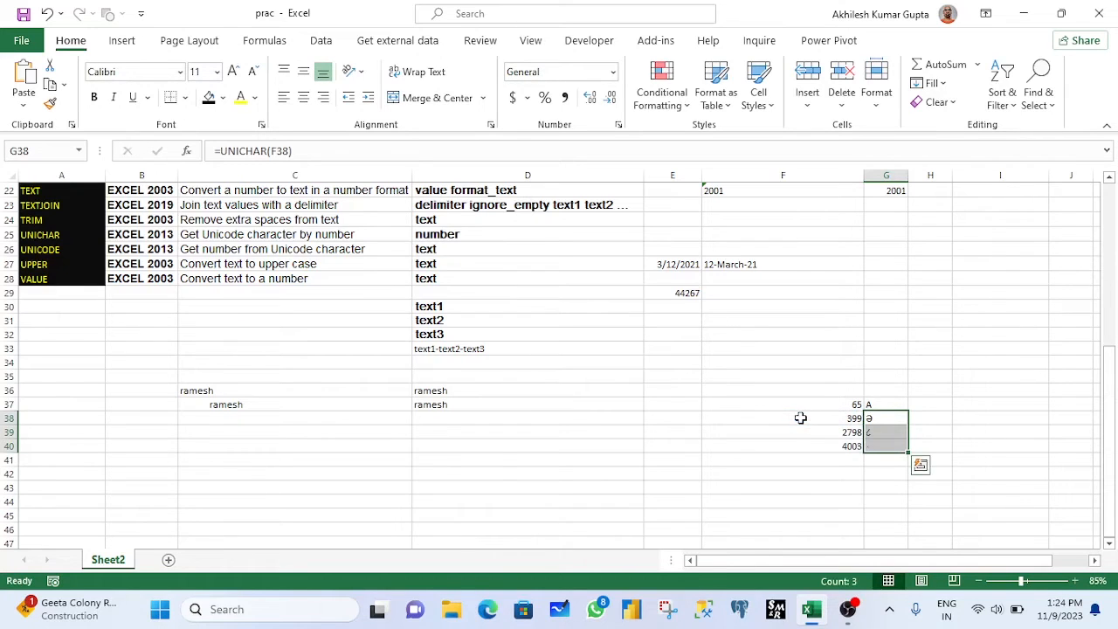
Step: In cell H37, enter a UNICODE formula that returns the code number of the character in G37
scroll(949, 452, "up", 4, "ctrl")
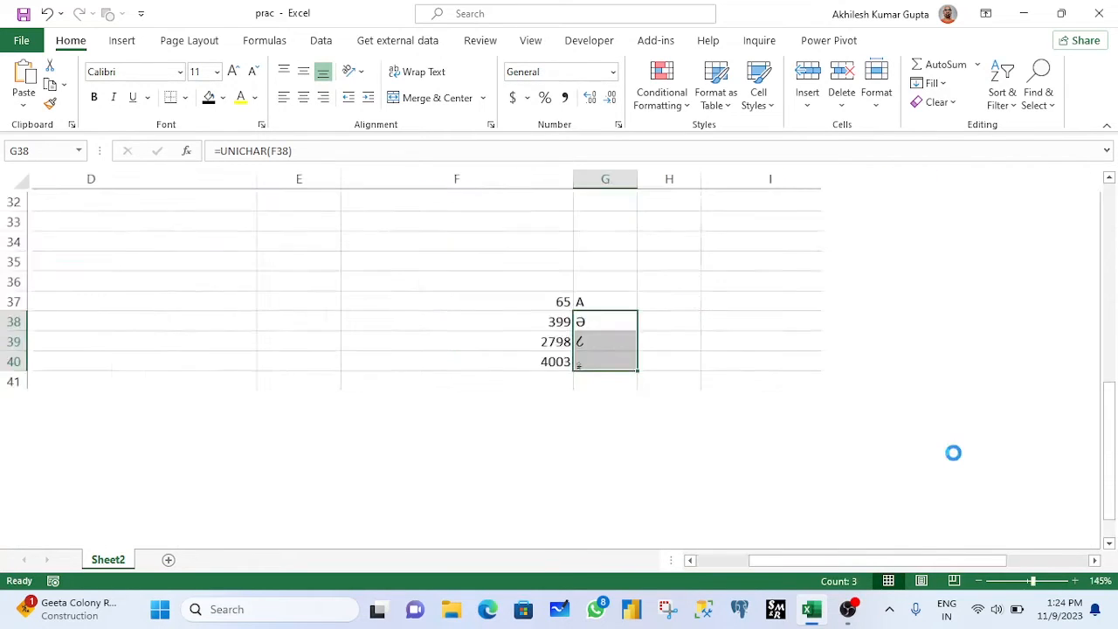
left_click(892, 538)
left_click(1078, 325)
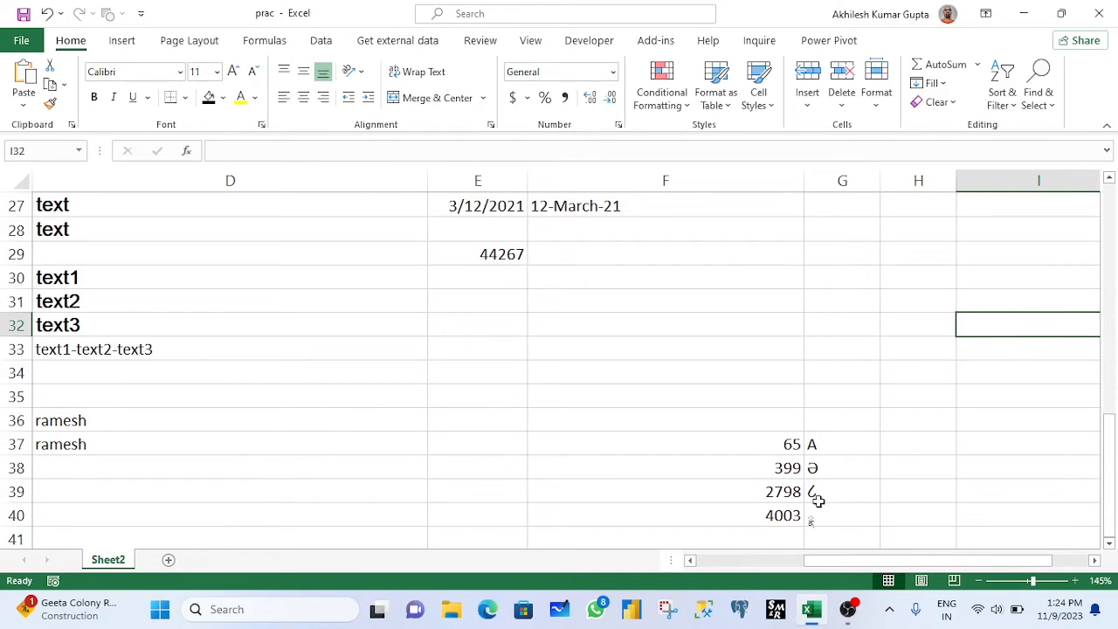
left_click(890, 439)
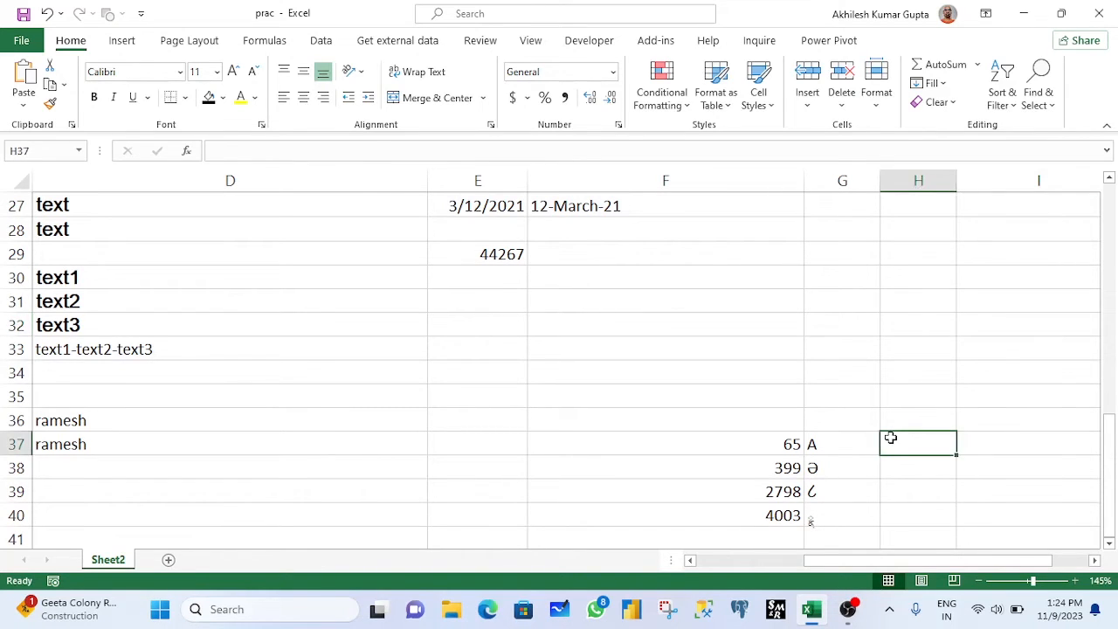
type("=uni")
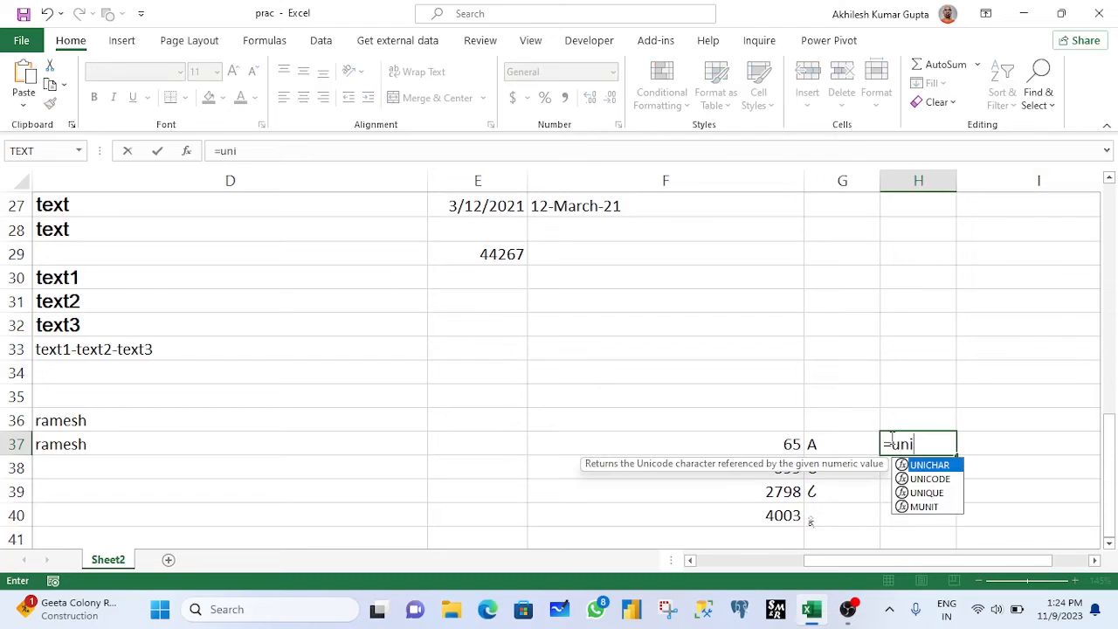
key("Down")
key("Tab")
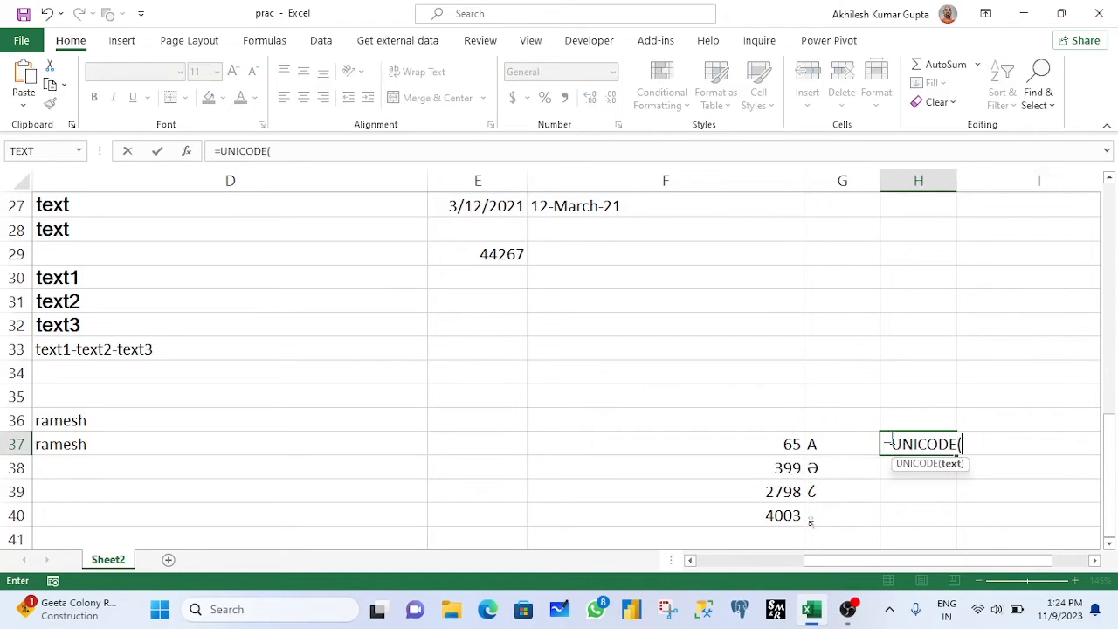
left_click(840, 442)
type(")")
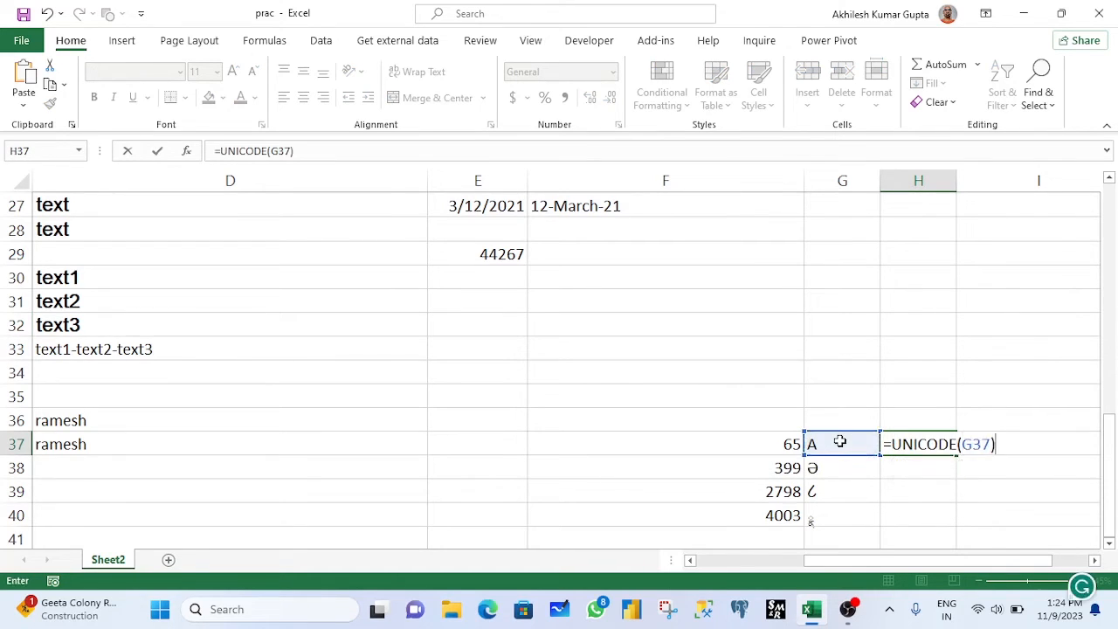
key("Return")
Step: Fill the UNICODE formula from H37 down to H40 and compare it with the source characters and numbers
key("Up")
key("shift+Down")
key("shift+Down")
key("shift+Down")
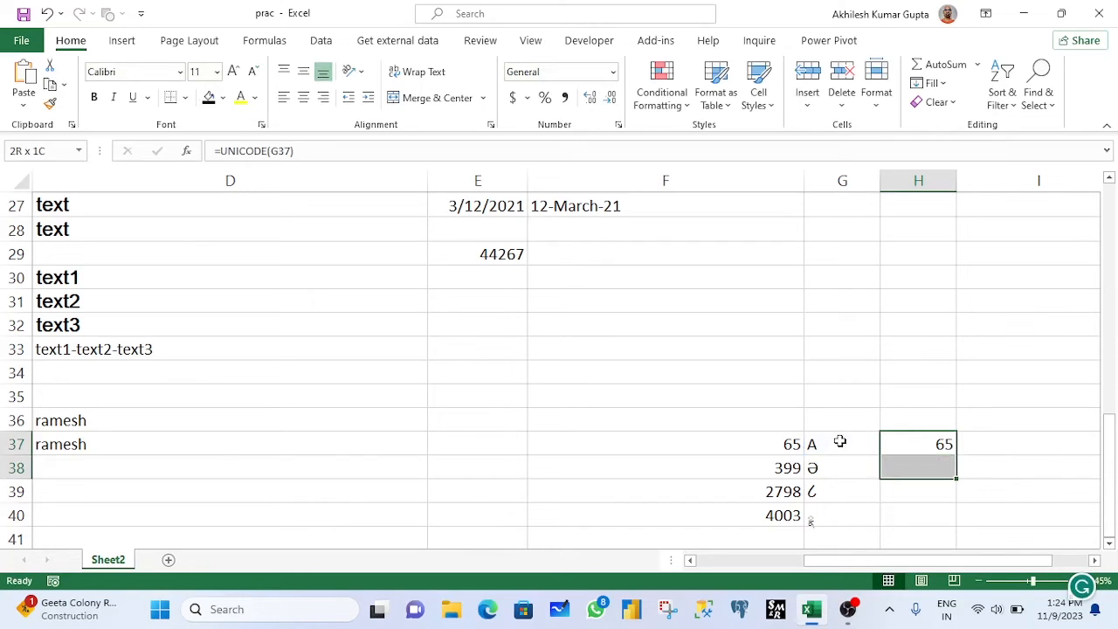
key("ctrl+d")
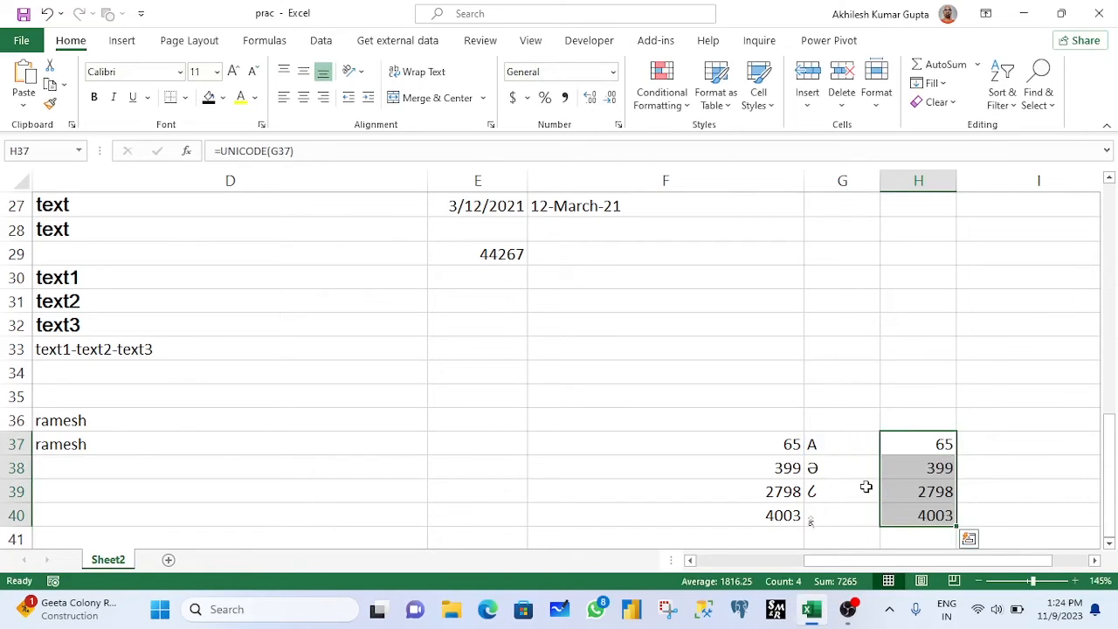
left_click_drag(826, 447, 825, 520)
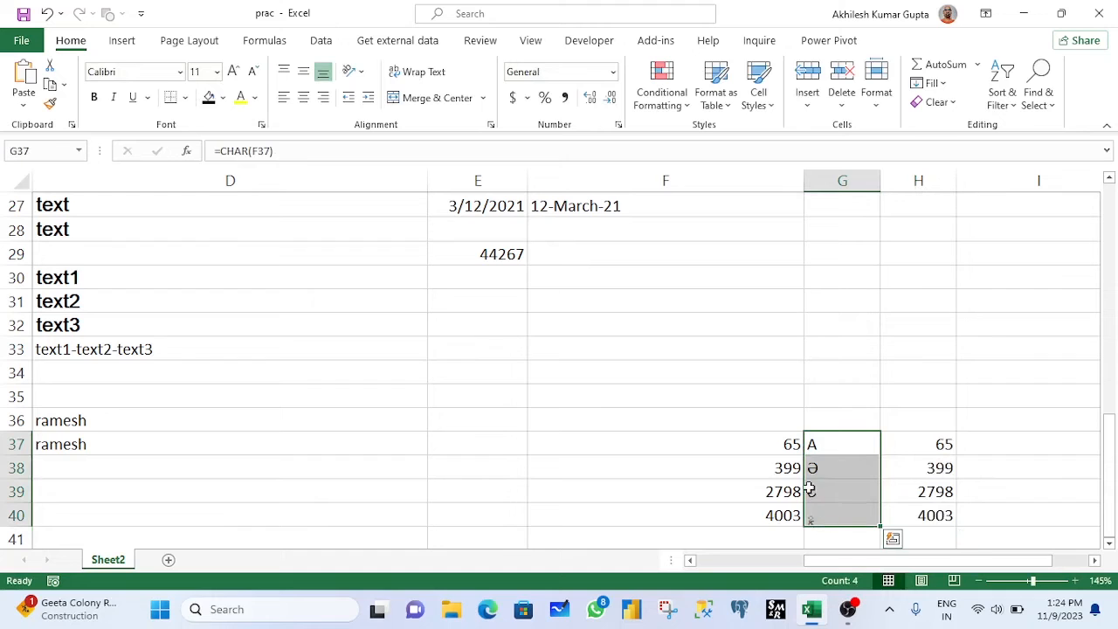
left_click(749, 441)
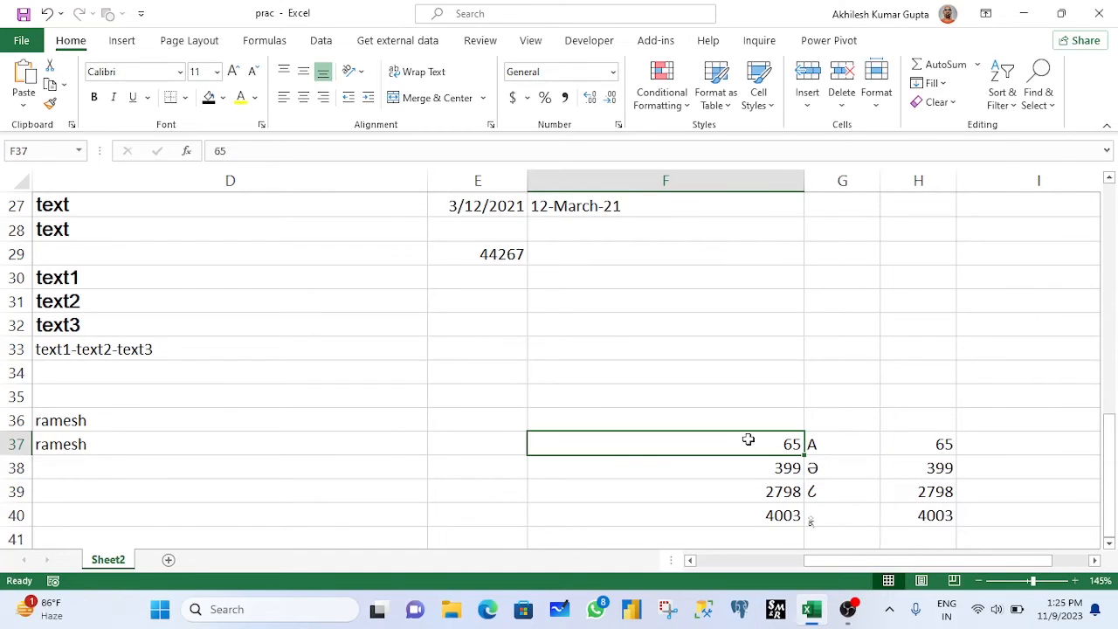
Step: Compare the number in F37 with its CHAR character in G37 and the UNICODE result in H37
left_click_drag(747, 440, 819, 439)
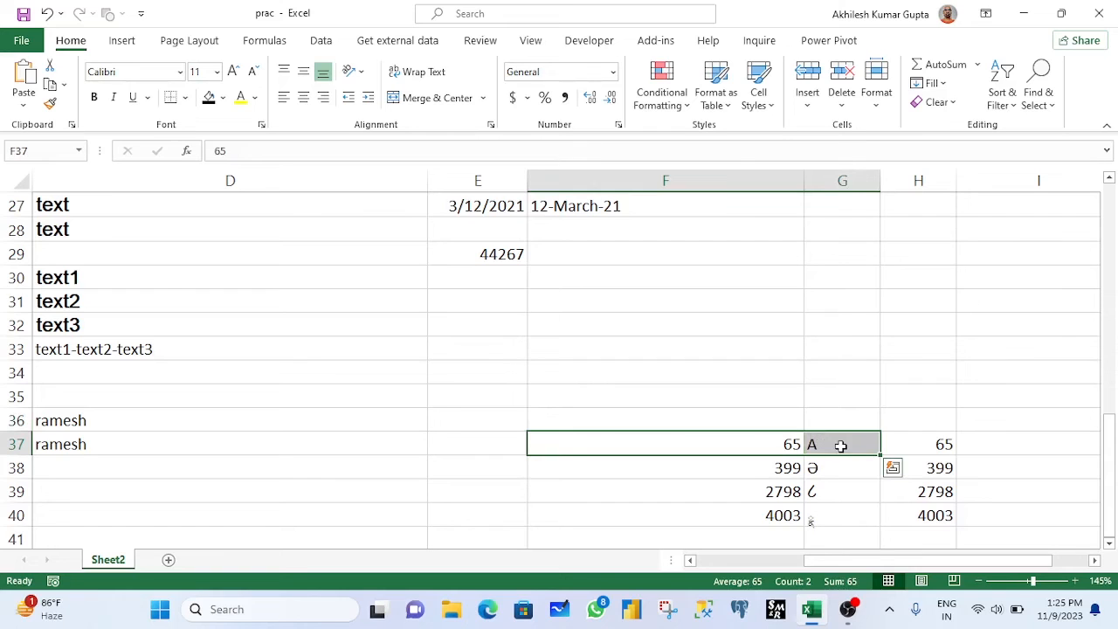
left_click(842, 445)
left_click_drag(841, 446, 919, 447)
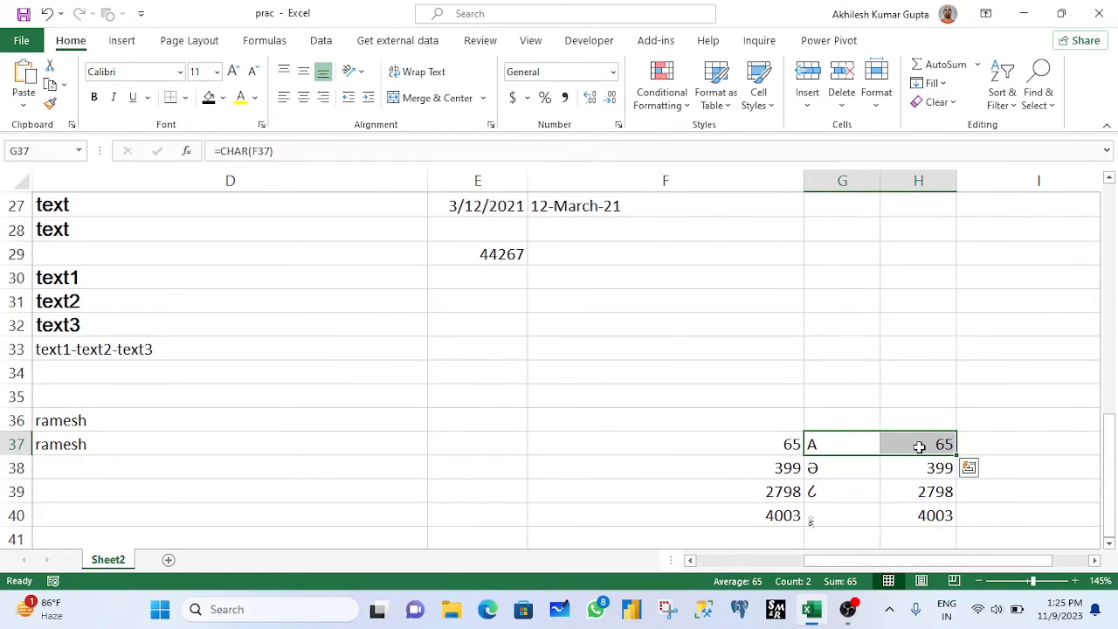
Step: Review the complete list of text functions in A2:A28, from CHAR to VALUE, alongside the worked examples
scroll(919, 446, "down", 7)
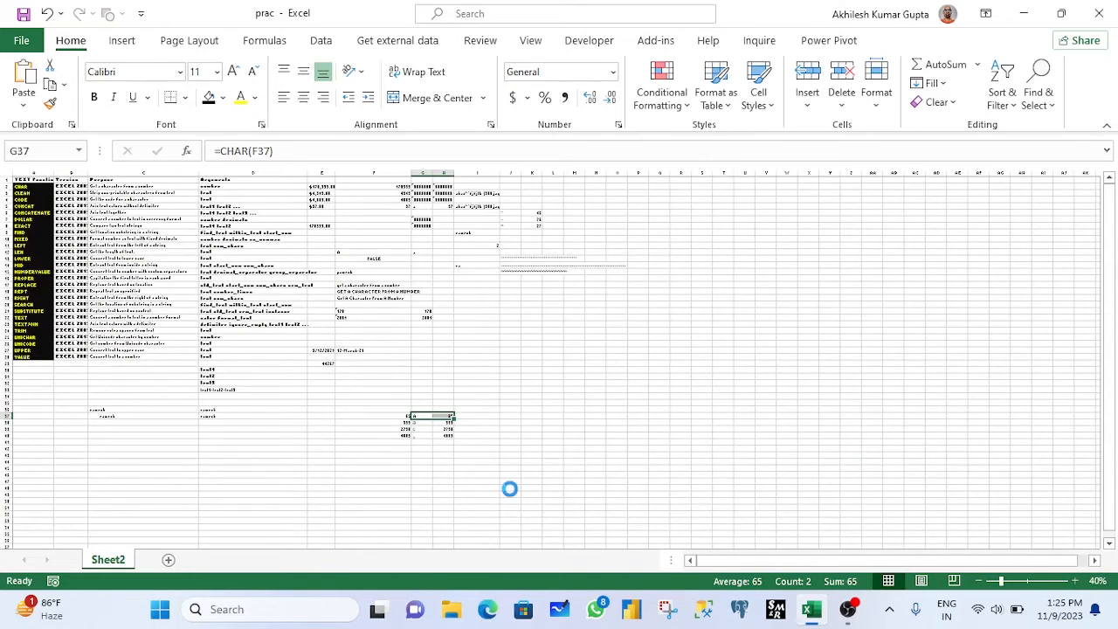
scroll(509, 489, "down", 1)
scroll(313, 457, "up", 5)
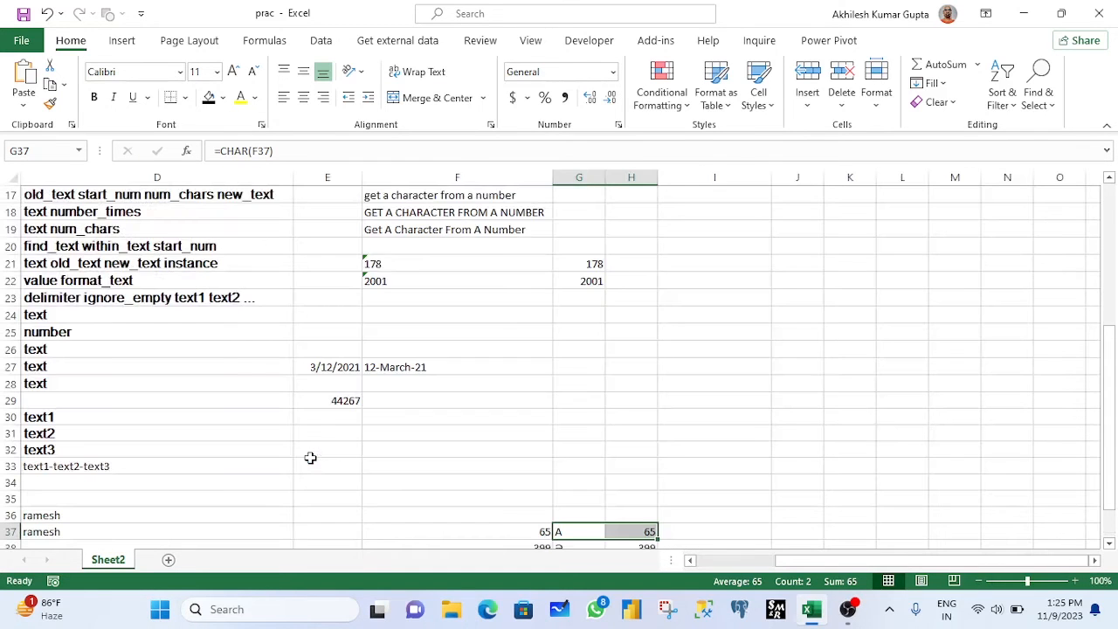
scroll(310, 458, "down", 2)
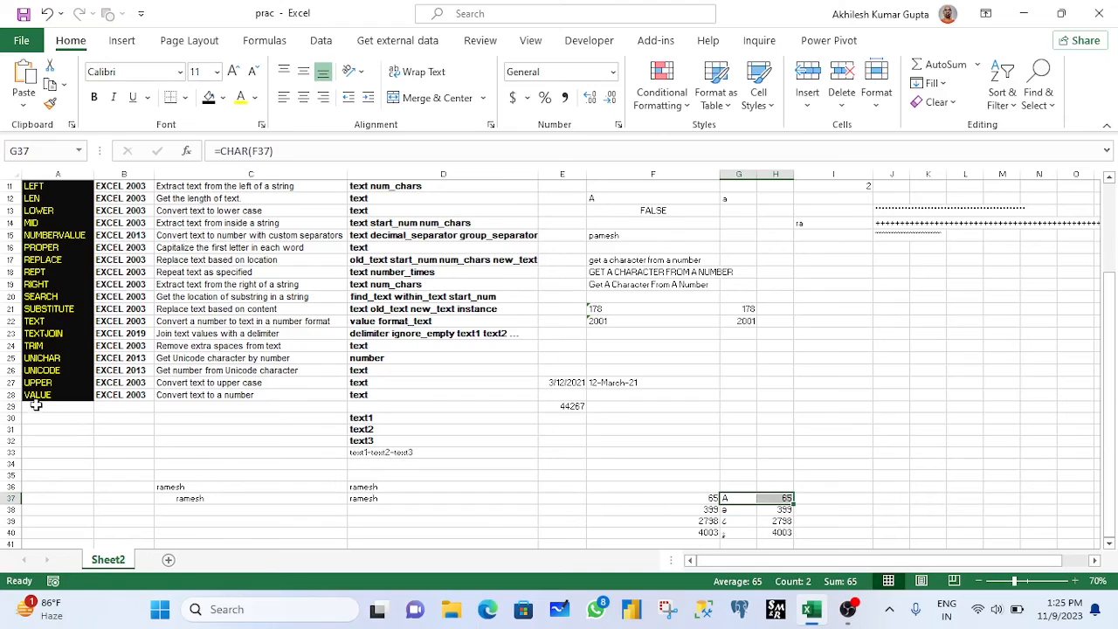
left_click(34, 398)
scroll(35, 402, "up", 4)
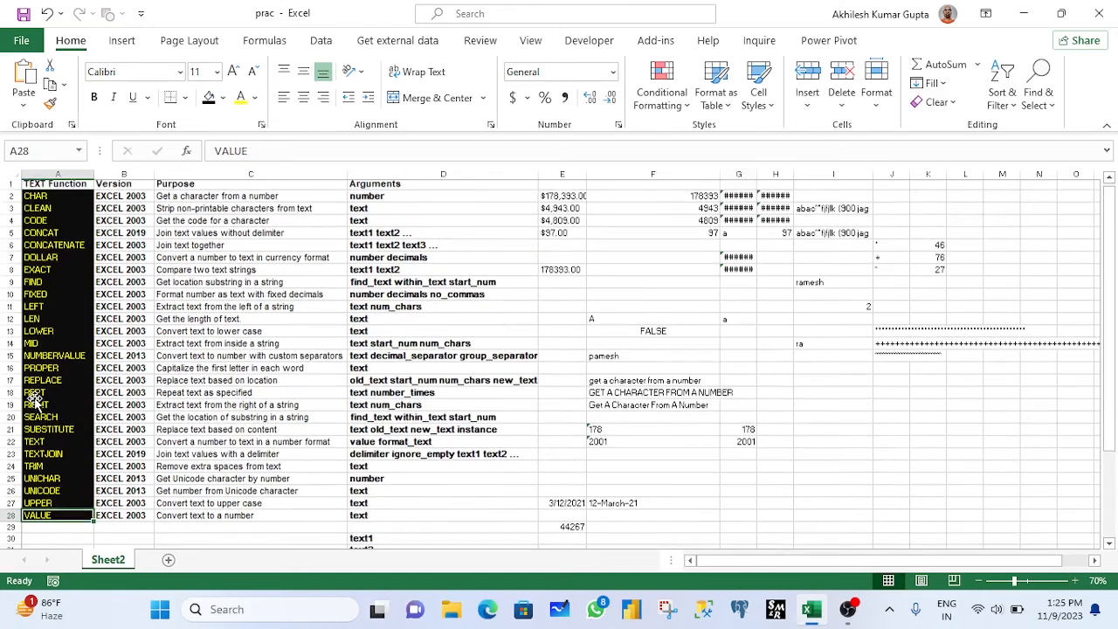
left_click_drag(50, 198, 57, 519)
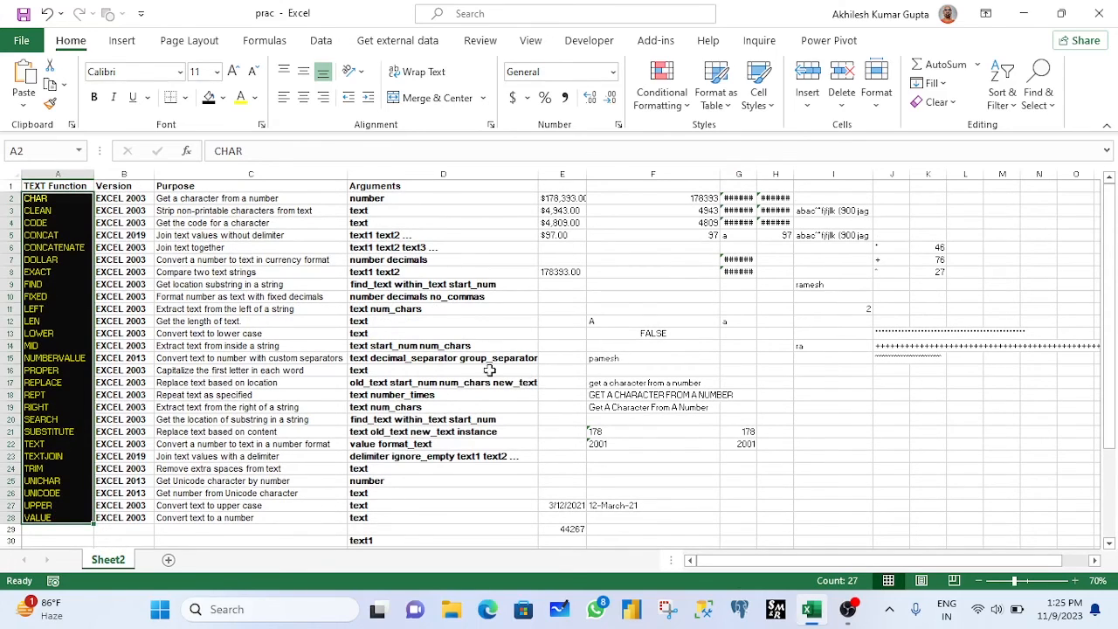
left_click(430, 332)
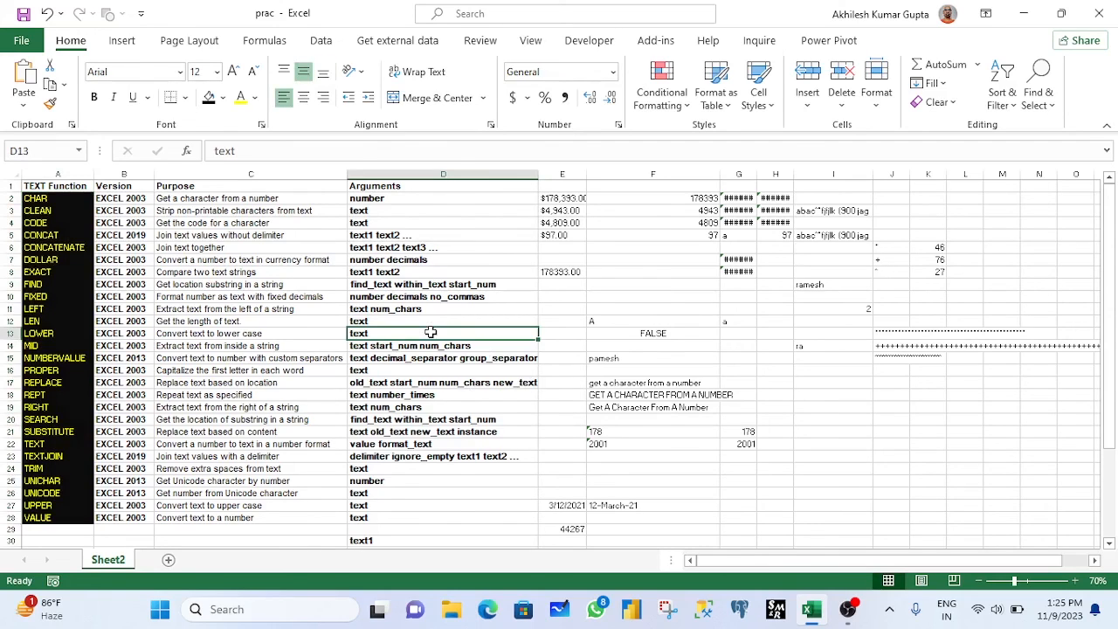